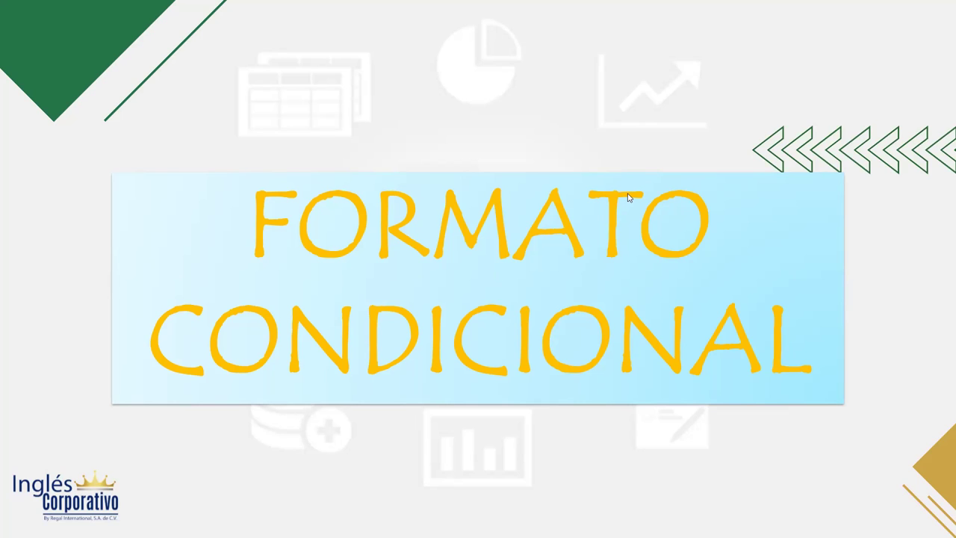
Step: Advance the slideshow from the FORMATO CONDICIONAL title to the slide explaining conditional formatting
click(491, 247)
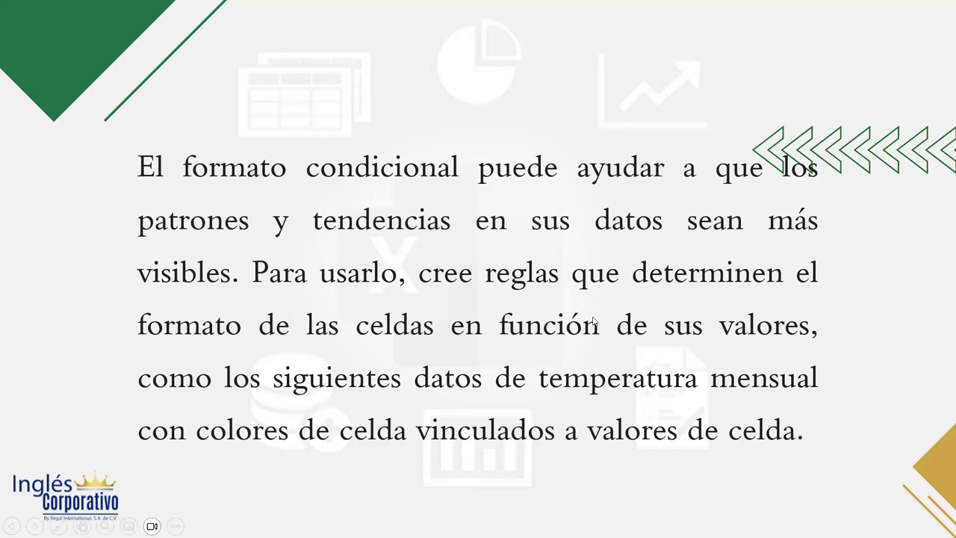
Step: Advance to the example slide of monthly city temperatures coloured from green to red
click(612, 329)
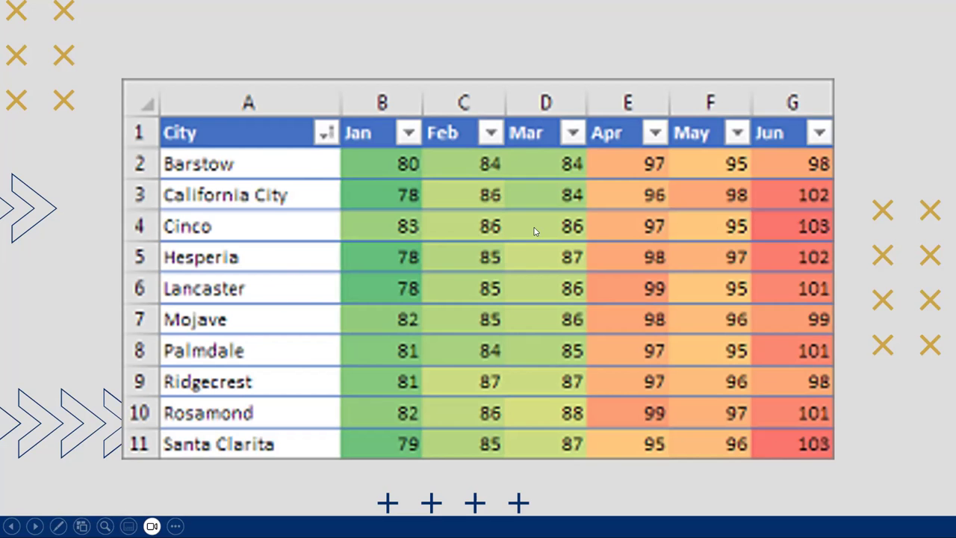
Step: Advance to the slide on cell ranges, named ranges, Excel tables and PivotTable reports
click(523, 291)
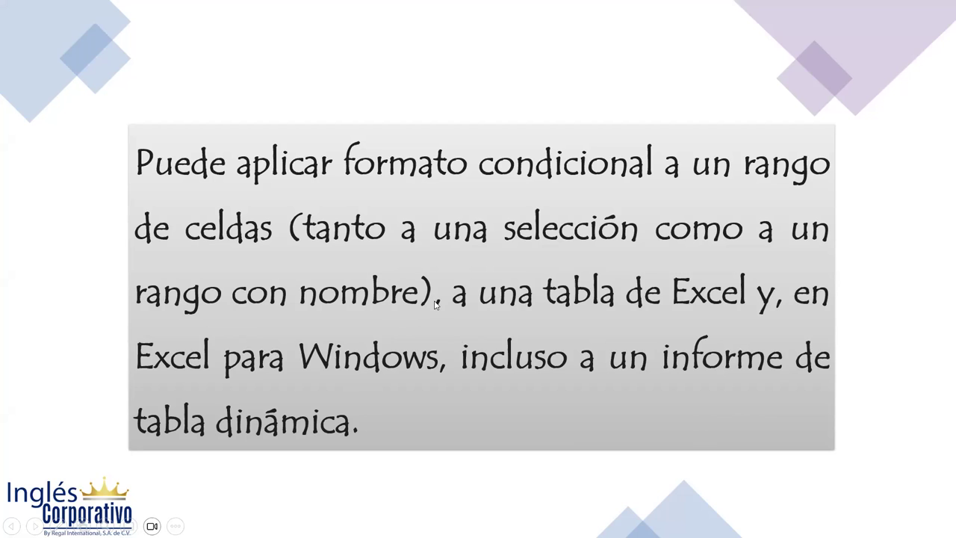
Step: Advance to the Hoja de práctica slide, then switch to the Excel vendor sales workbook
click(561, 319)
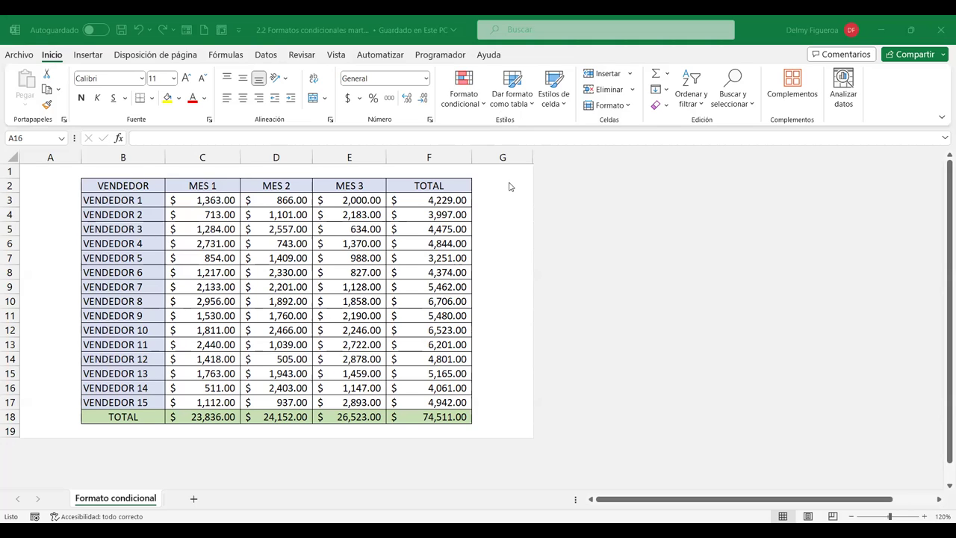
click(510, 213)
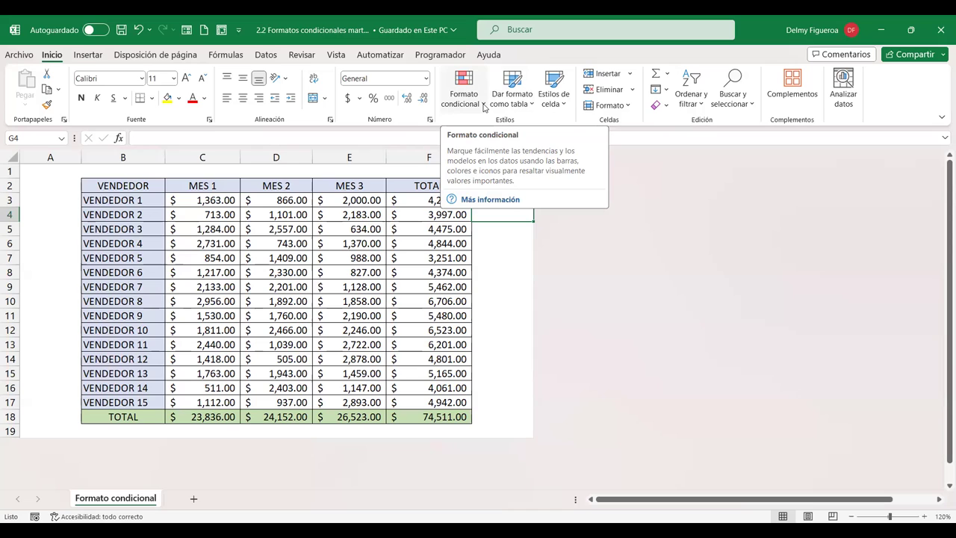
click(483, 107)
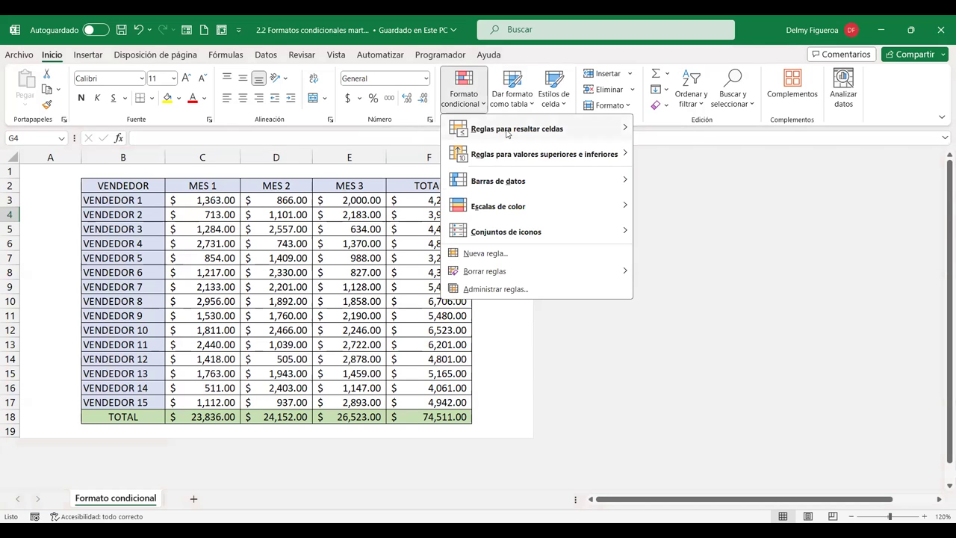
mouse_move(507, 132)
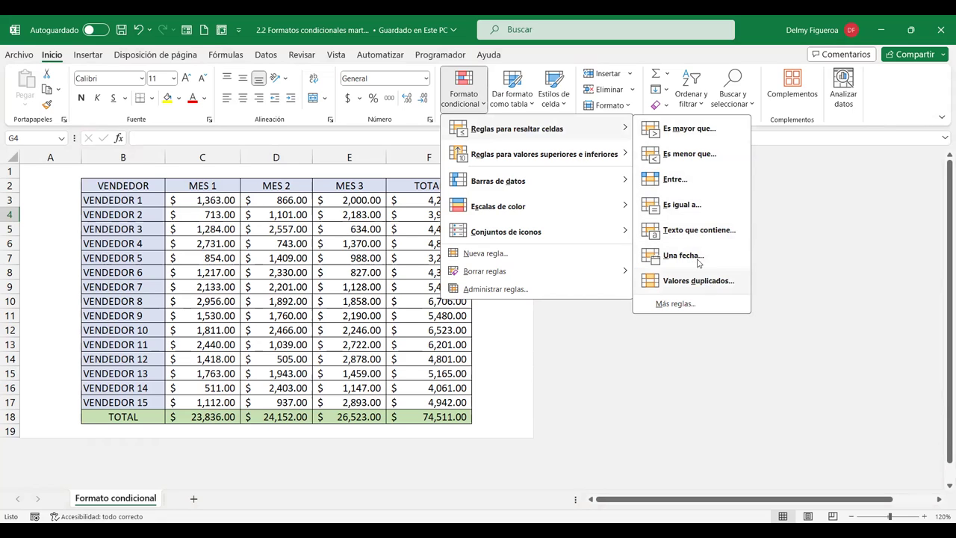
mouse_move(532, 158)
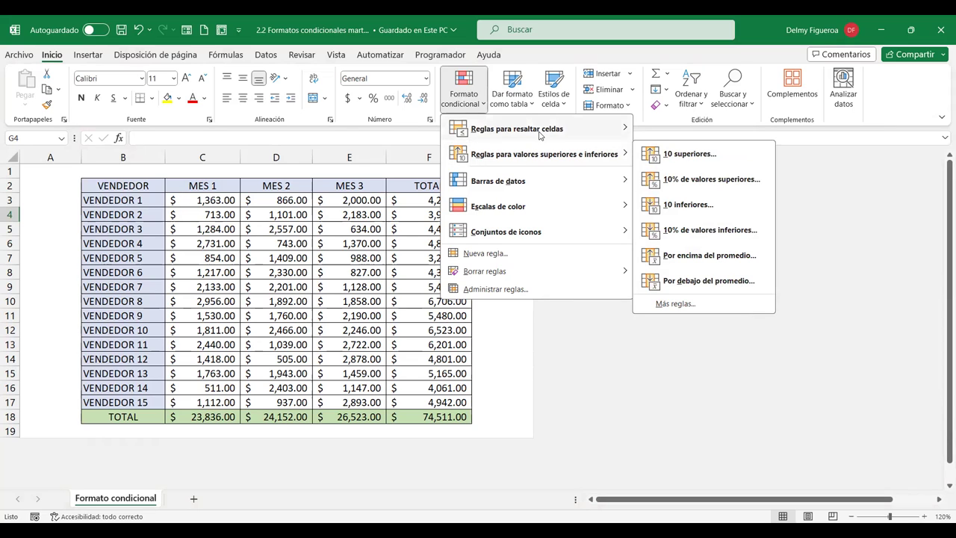
mouse_move(539, 133)
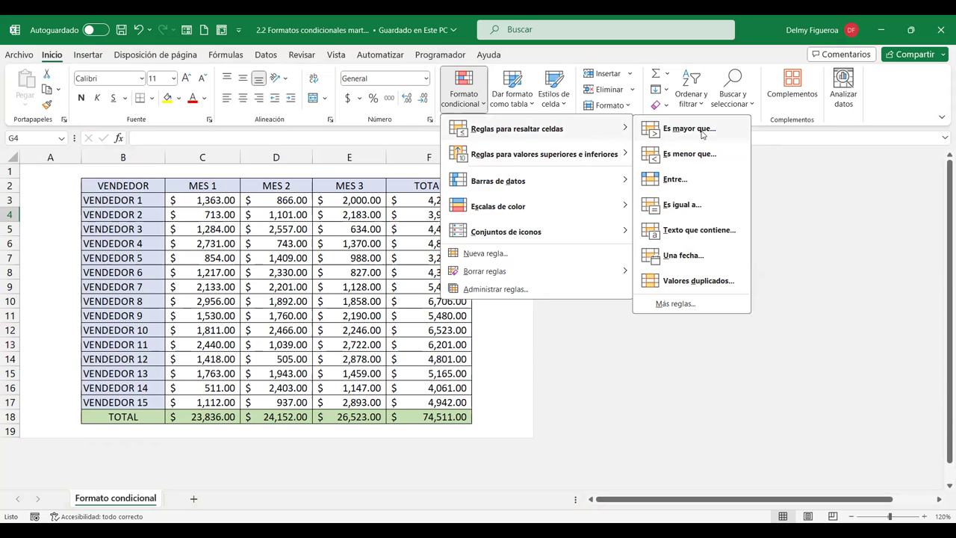
click(216, 200)
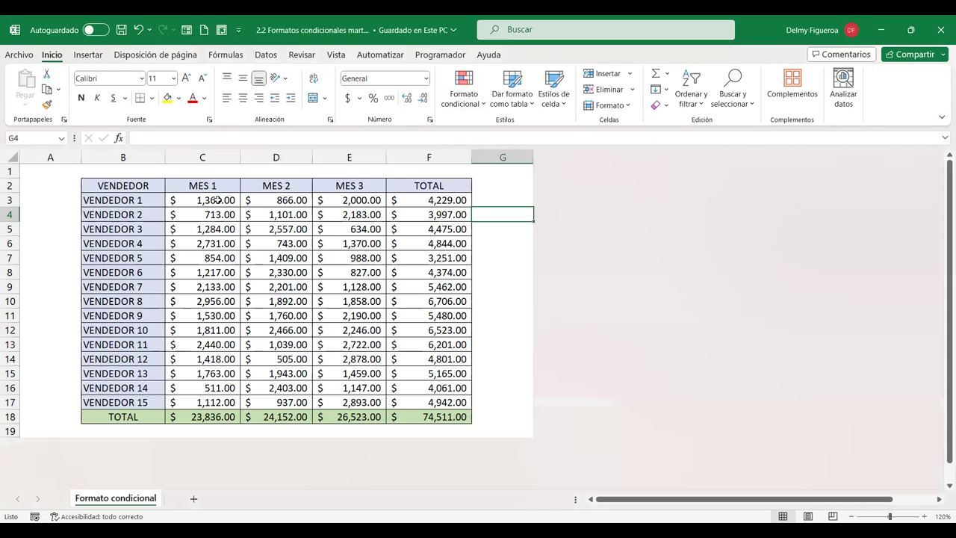
Step: Select the fifteen MES 1 sales figures in C3:C17
drag(217, 200, 213, 360)
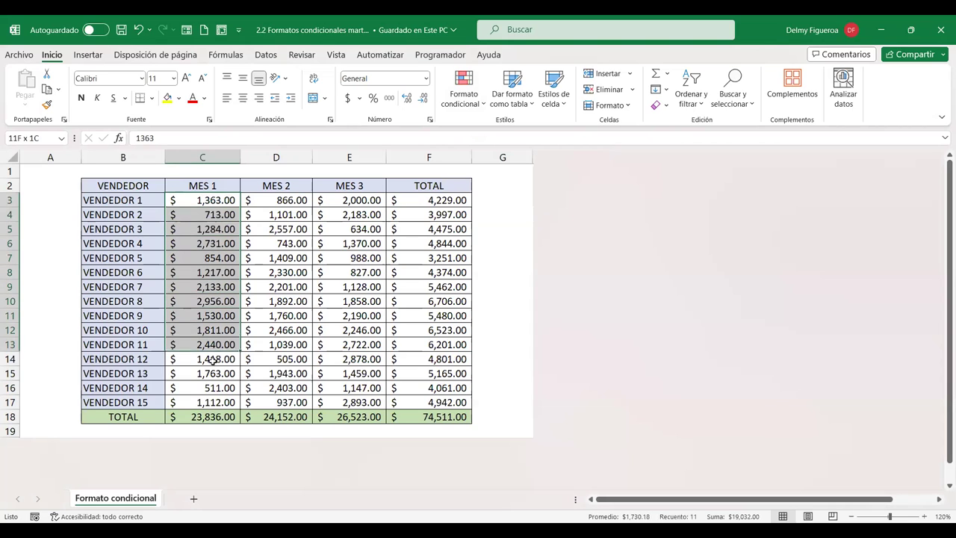
drag(213, 360, 216, 402)
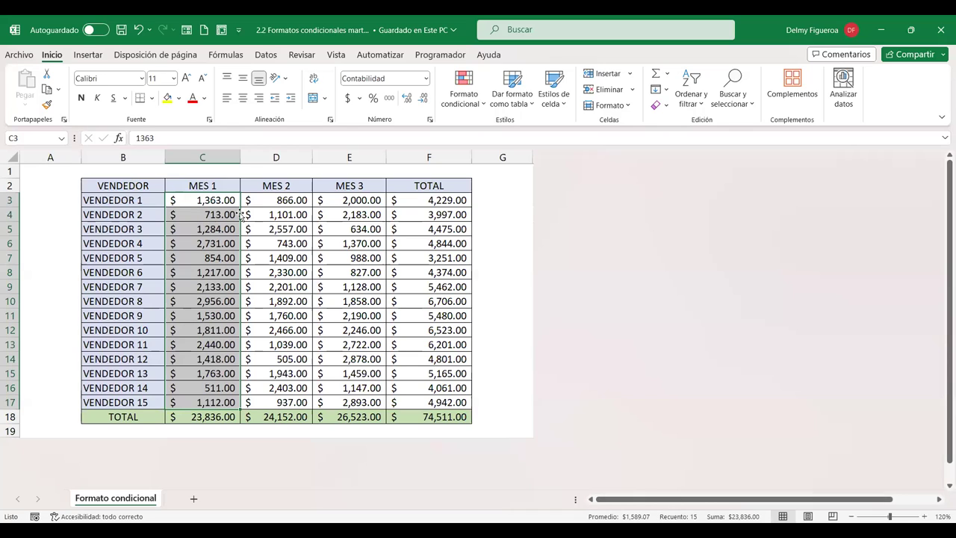
mouse_move(206, 352)
mouse_move(204, 323)
mouse_move(178, 422)
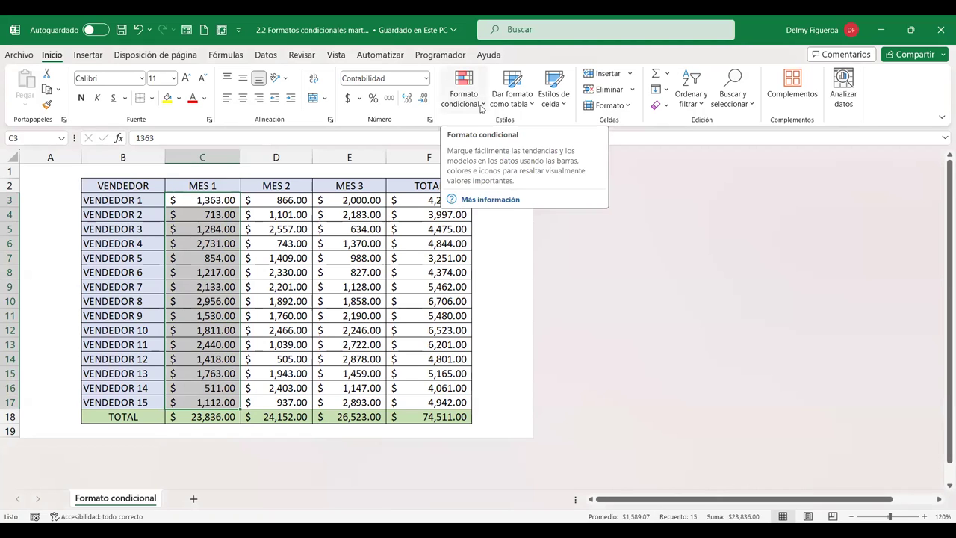
Step: Add a Greater Than 2000 rule to MES 1 with light red fill and dark red text
click(482, 109)
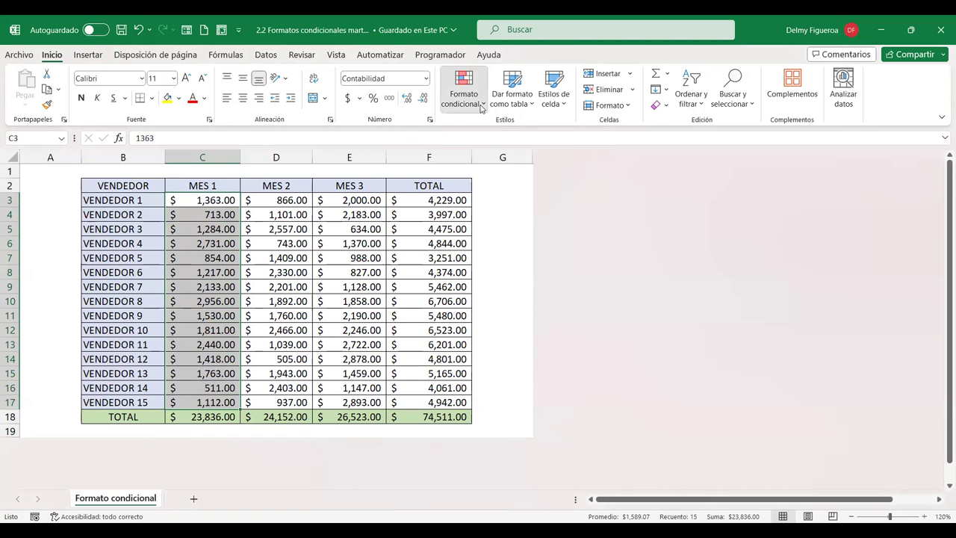
mouse_move(537, 129)
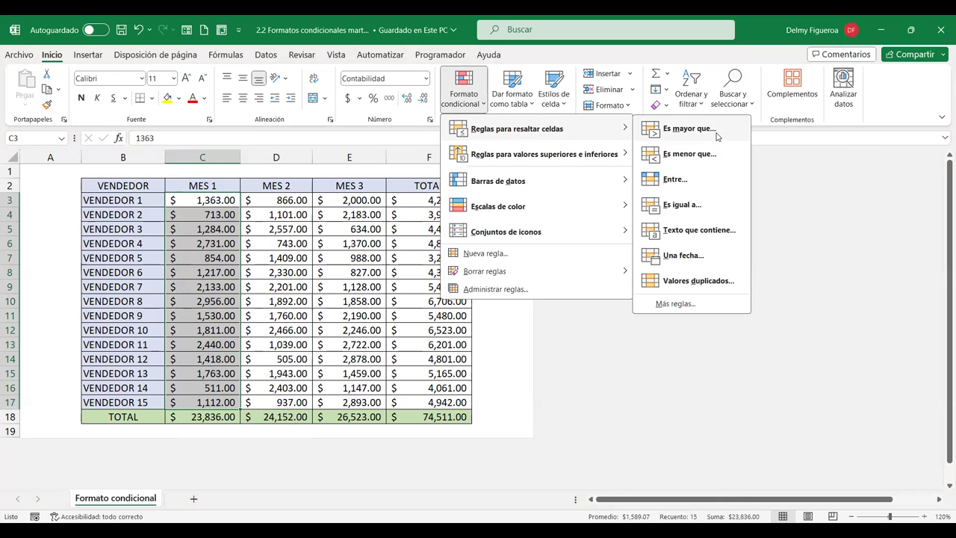
click(680, 129)
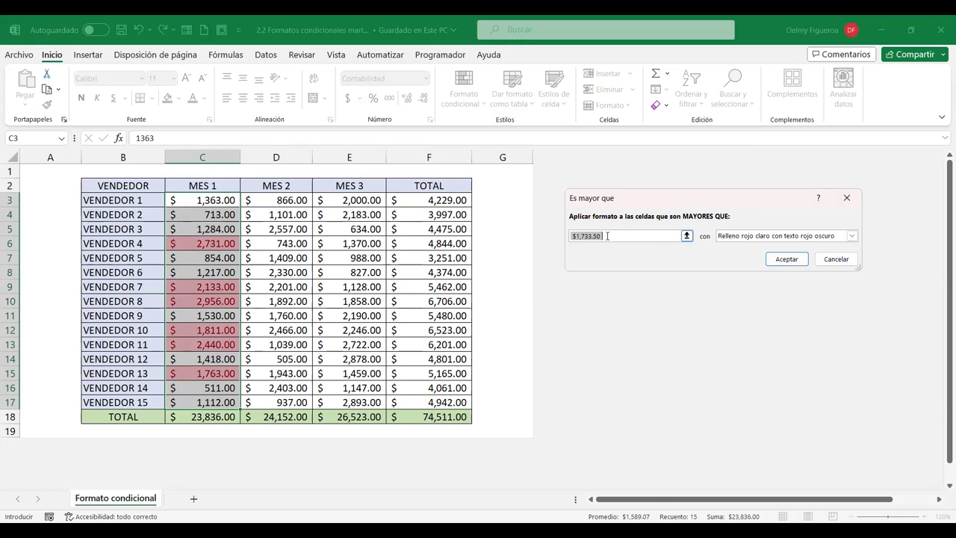
text(20)
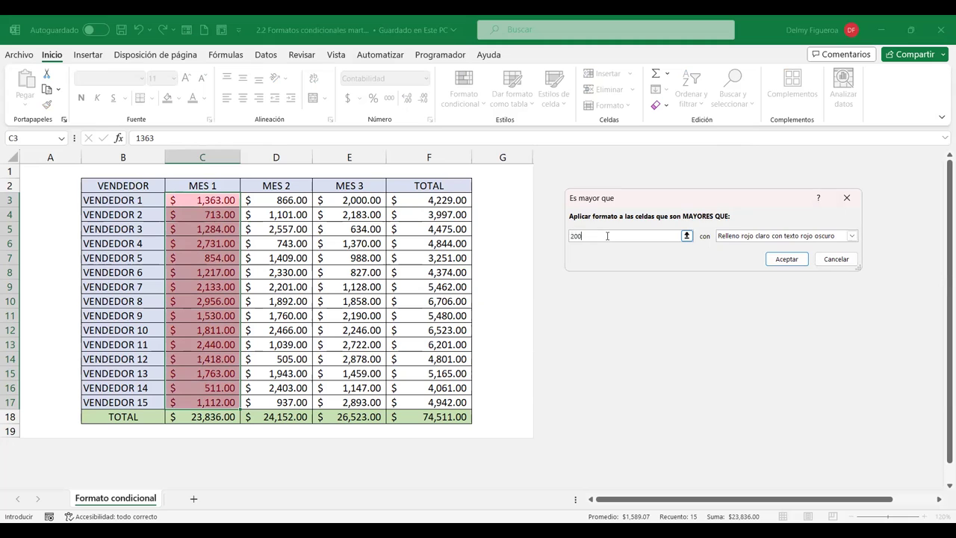
text(0)
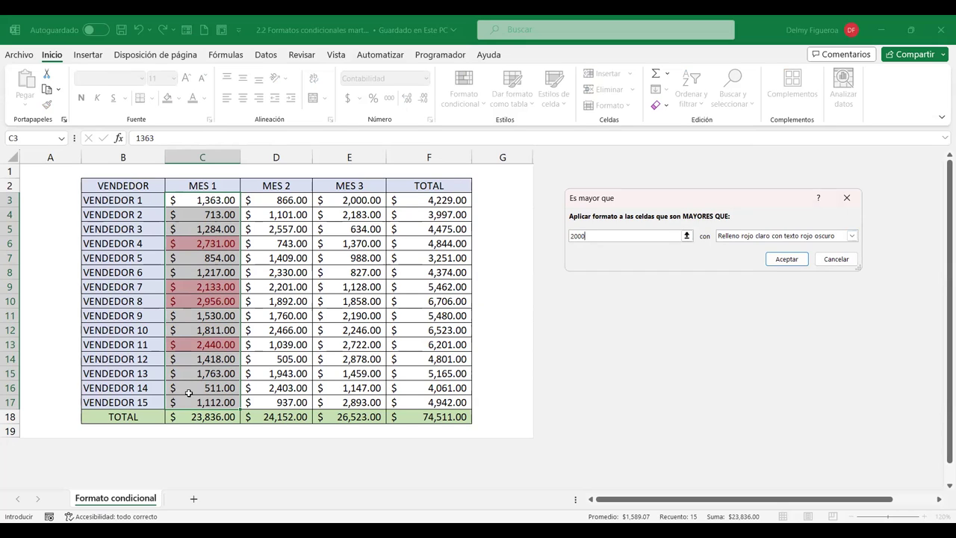
click(786, 259)
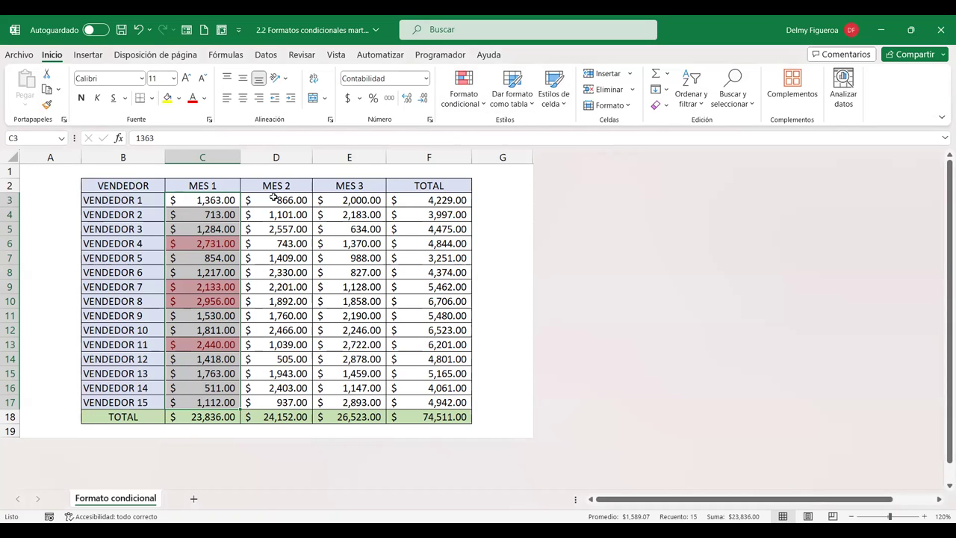
Step: Select MES 2 and add a Less Than 1000 rule with yellow fill and dark yellow text
drag(270, 200, 283, 401)
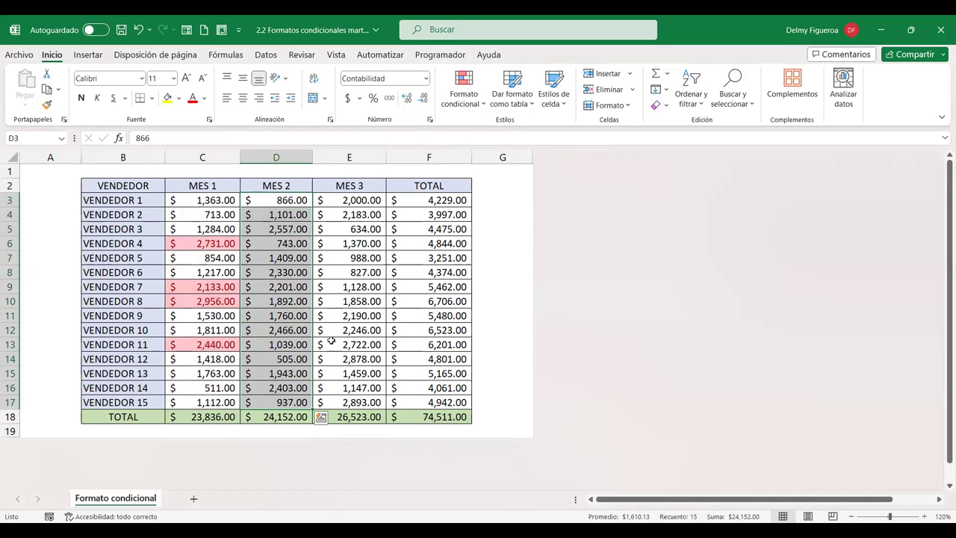
click(476, 95)
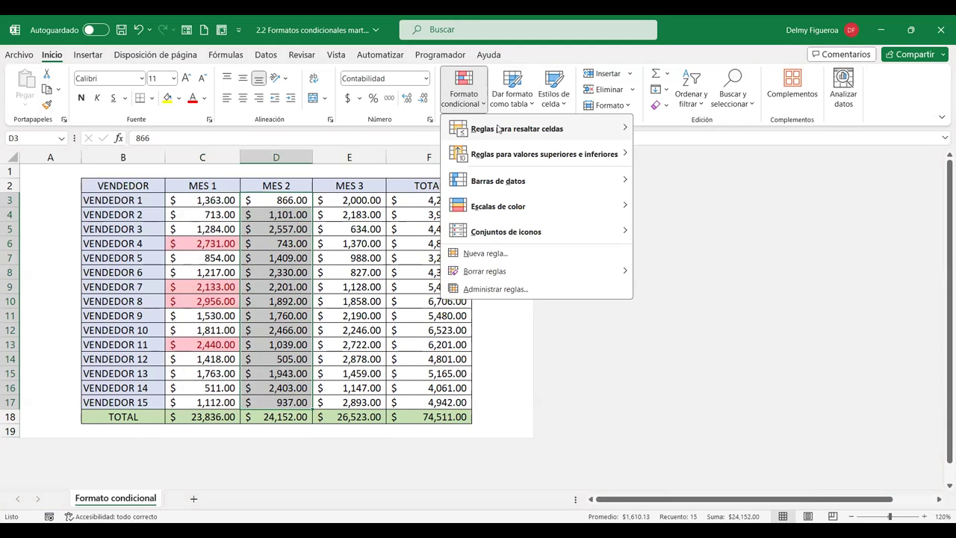
mouse_move(534, 131)
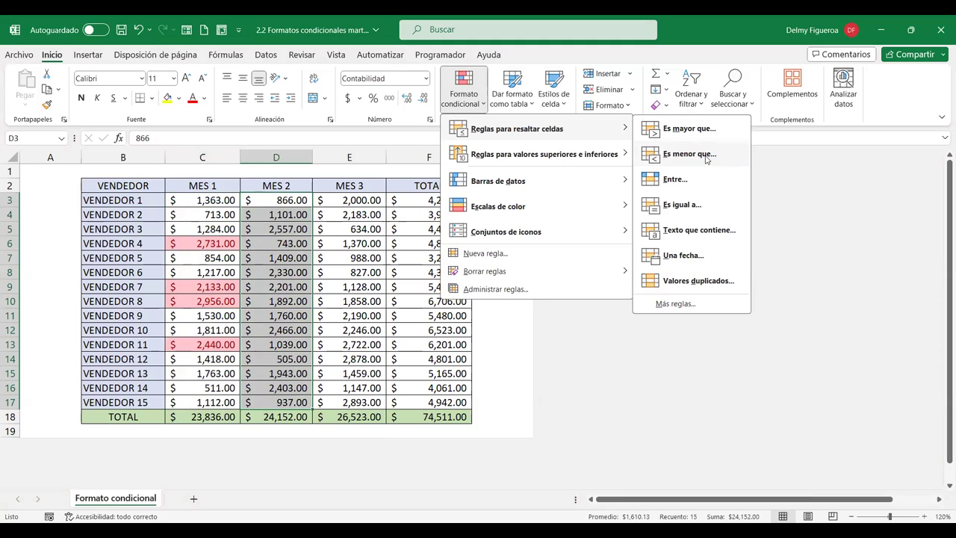
click(711, 159)
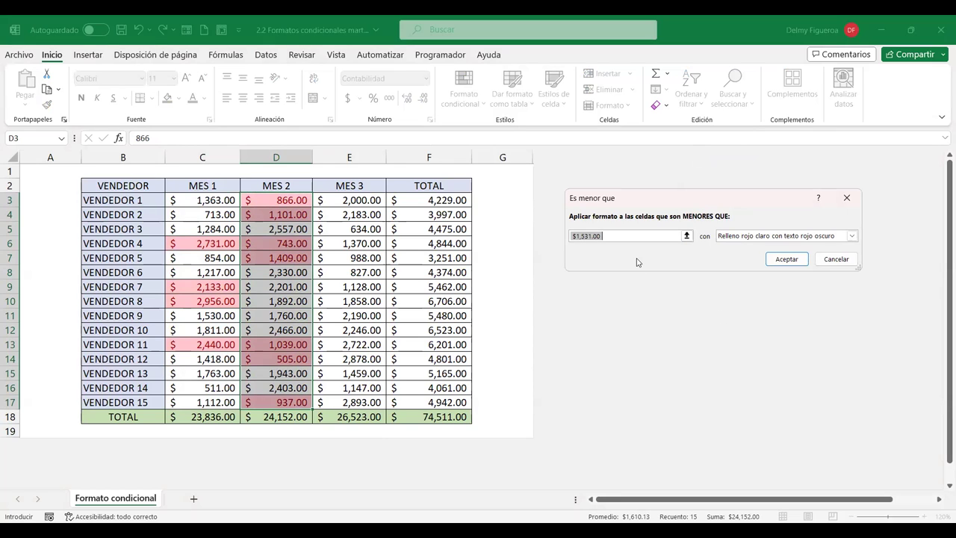
text(100)
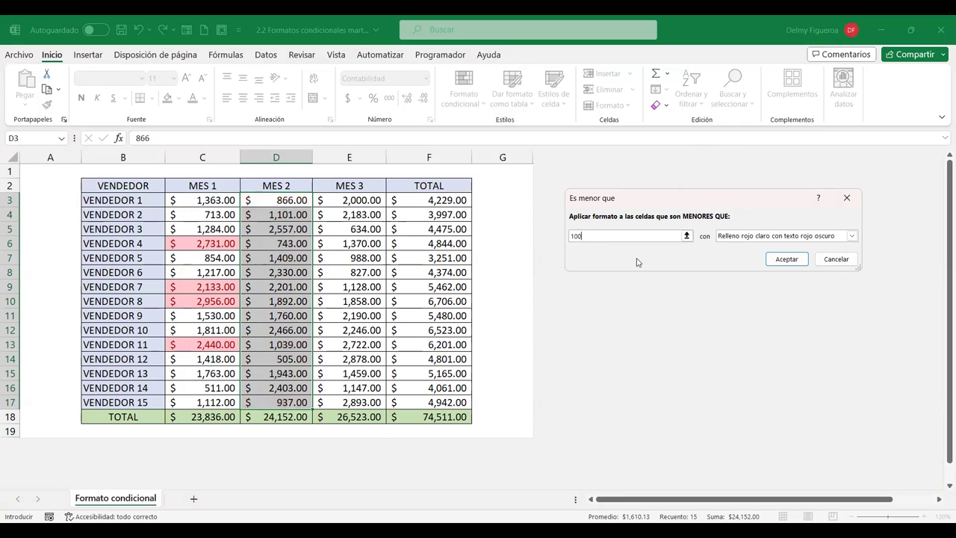
text(0)
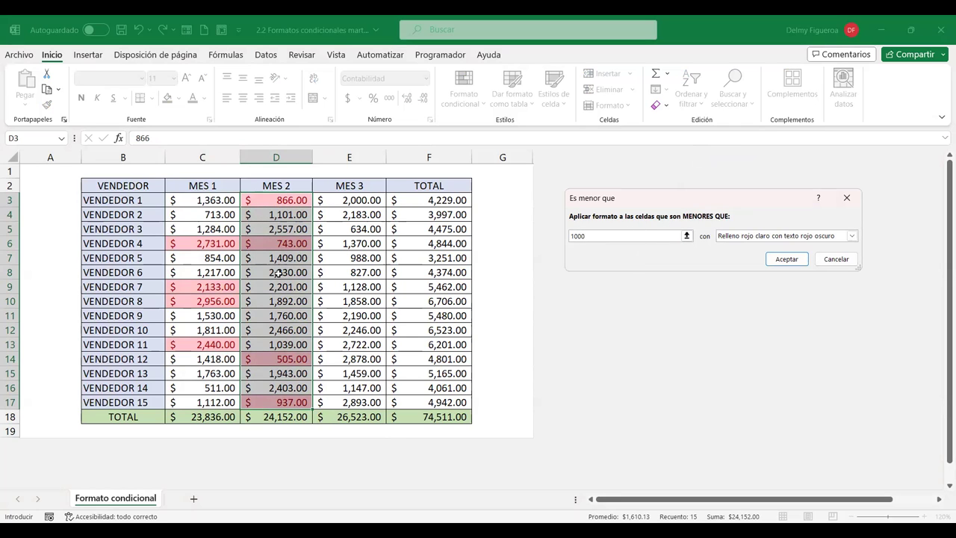
click(851, 236)
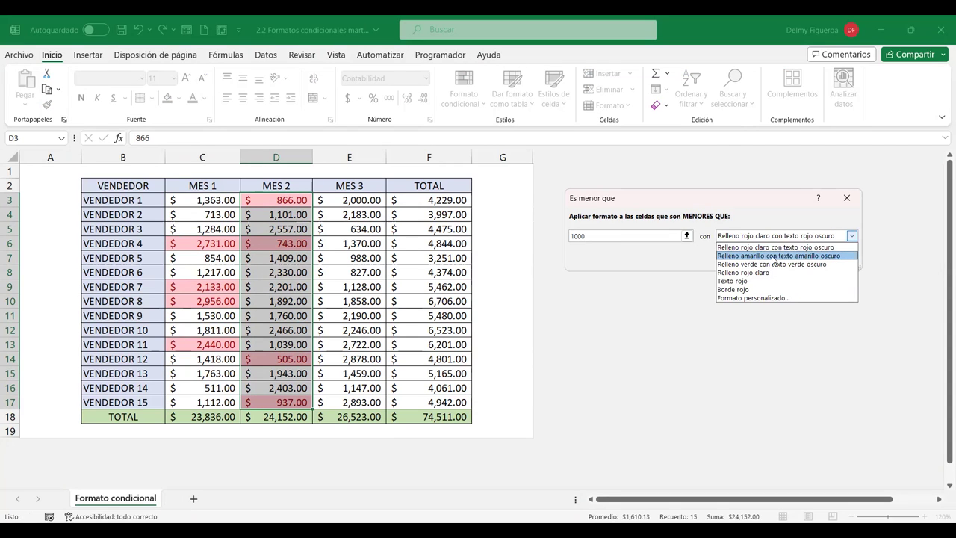
click(810, 256)
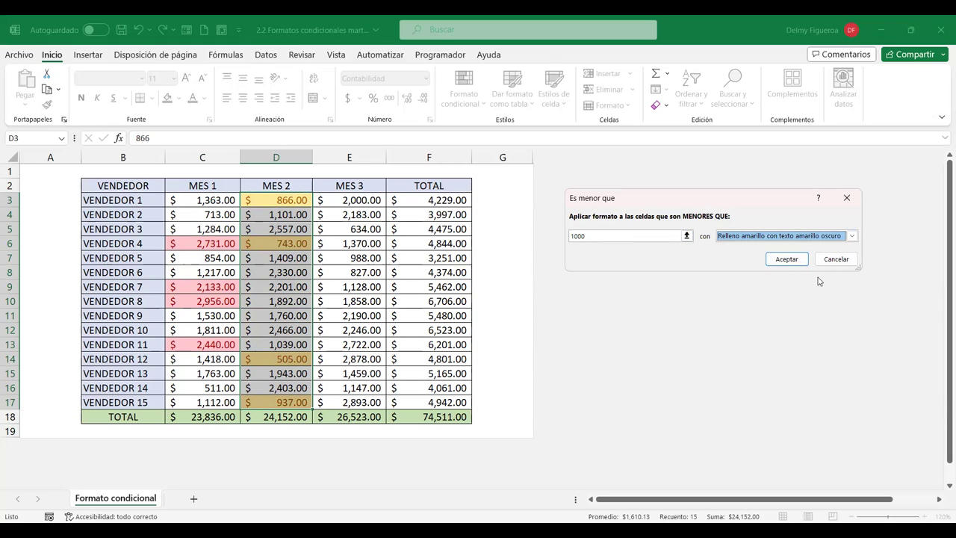
click(801, 263)
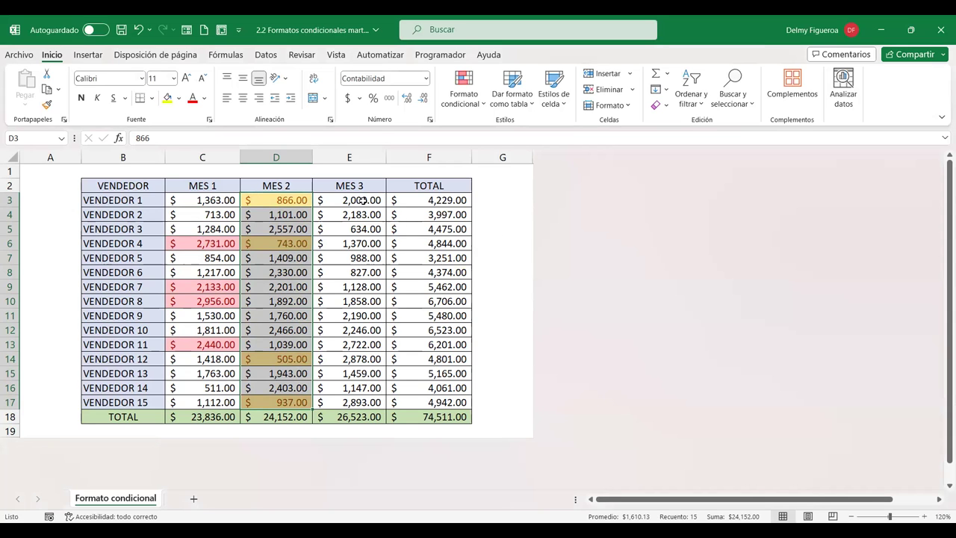
Step: Select the MES 3 vendor values and start a Between rule with lower bound 1000
drag(363, 200, 363, 416)
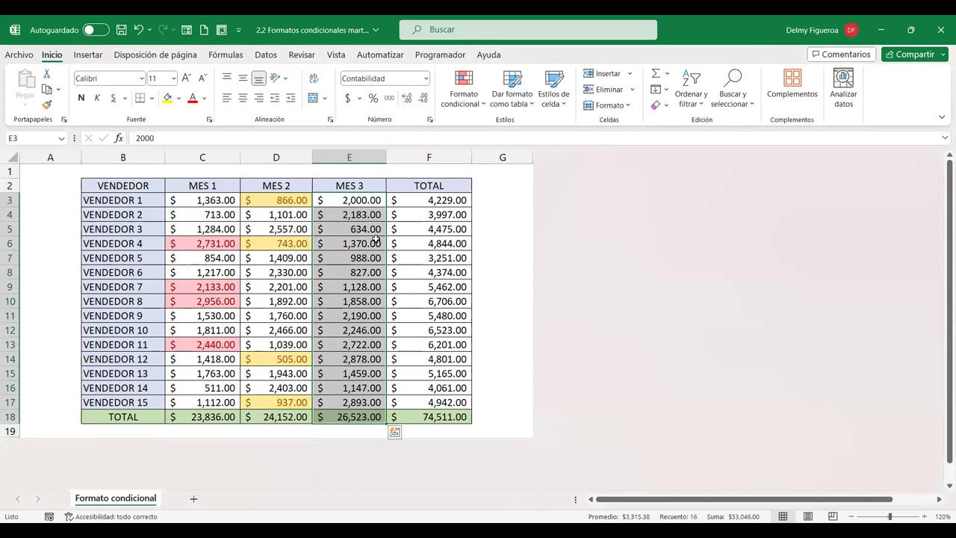
drag(373, 200, 376, 403)
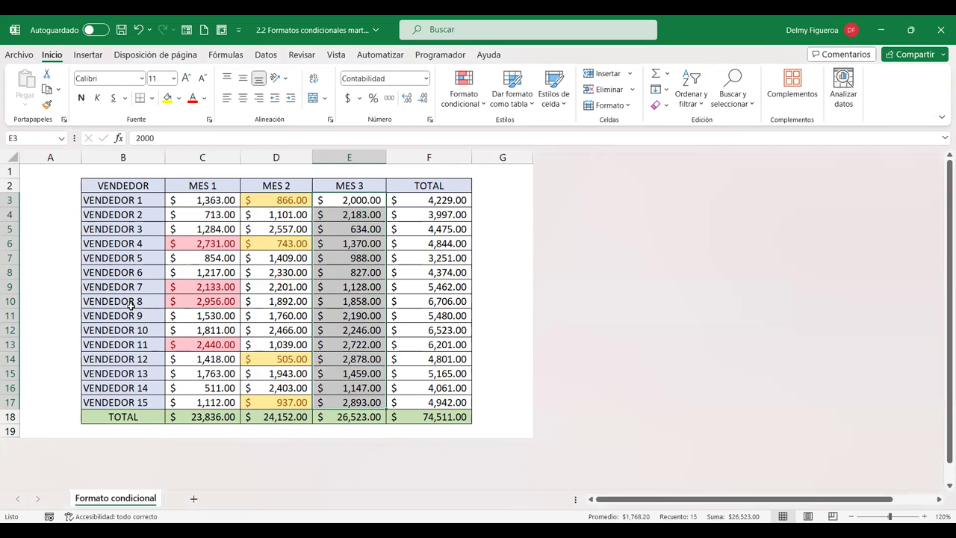
click(480, 106)
mouse_move(521, 137)
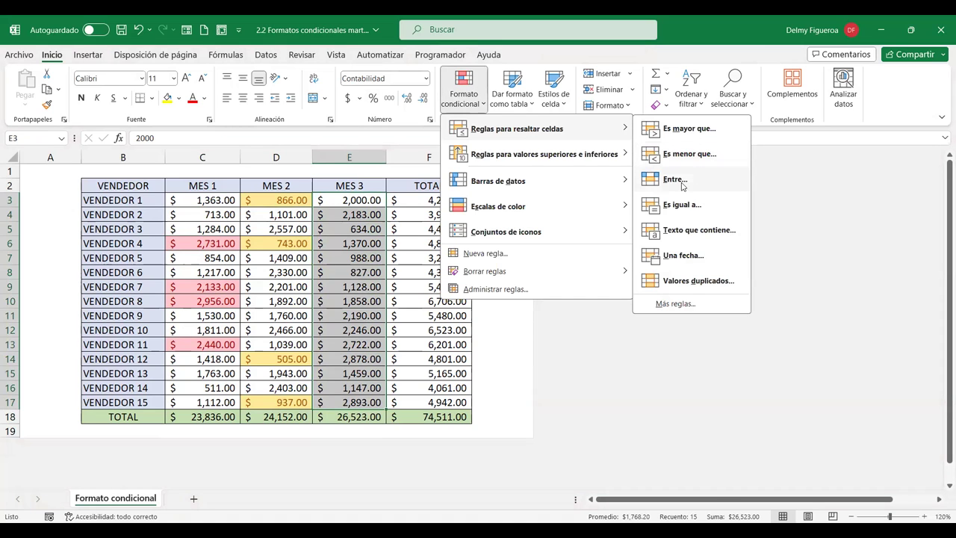
click(682, 184)
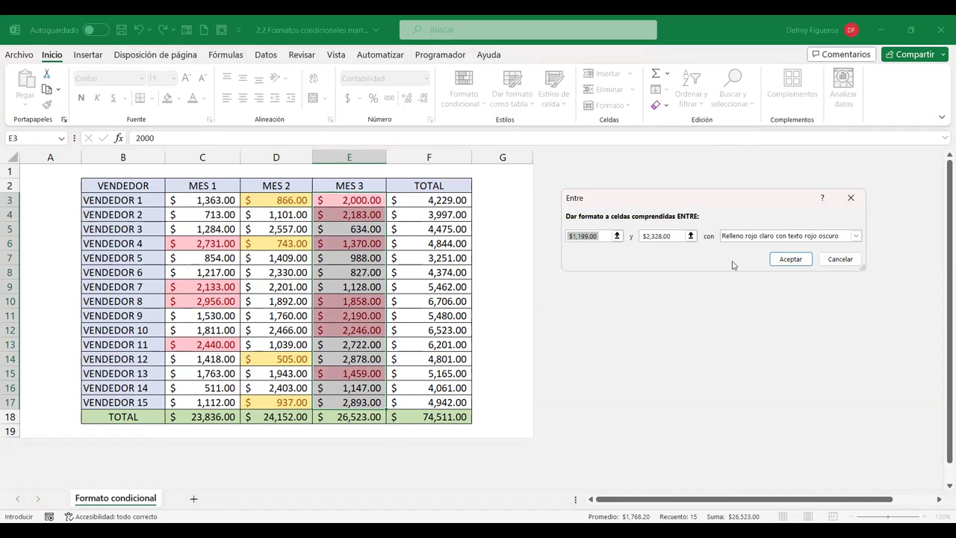
text(1000)
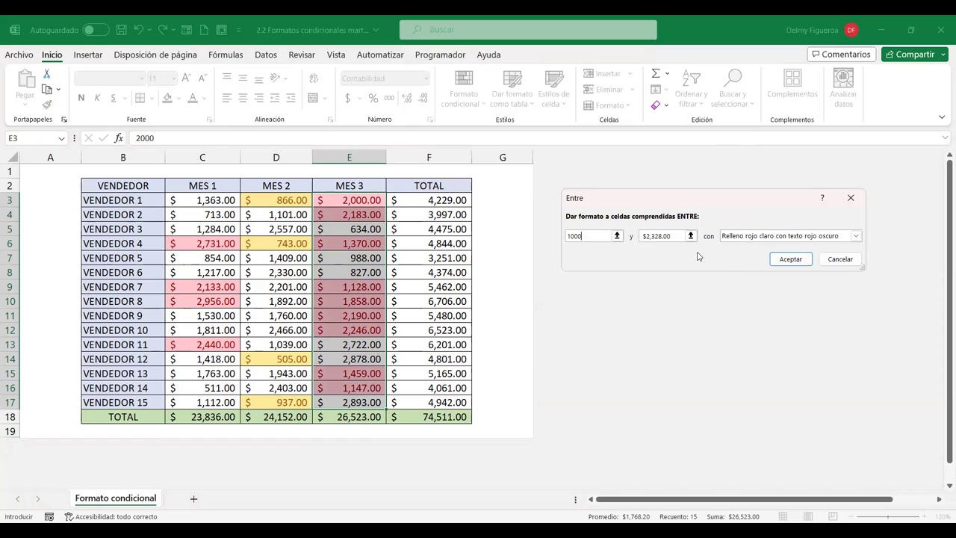
Step: Set the upper bound to 2000 and apply a plain light red fill
click(676, 236)
key(BackSpace)
key(BackSpace)
key(BackSpace)
text(200)
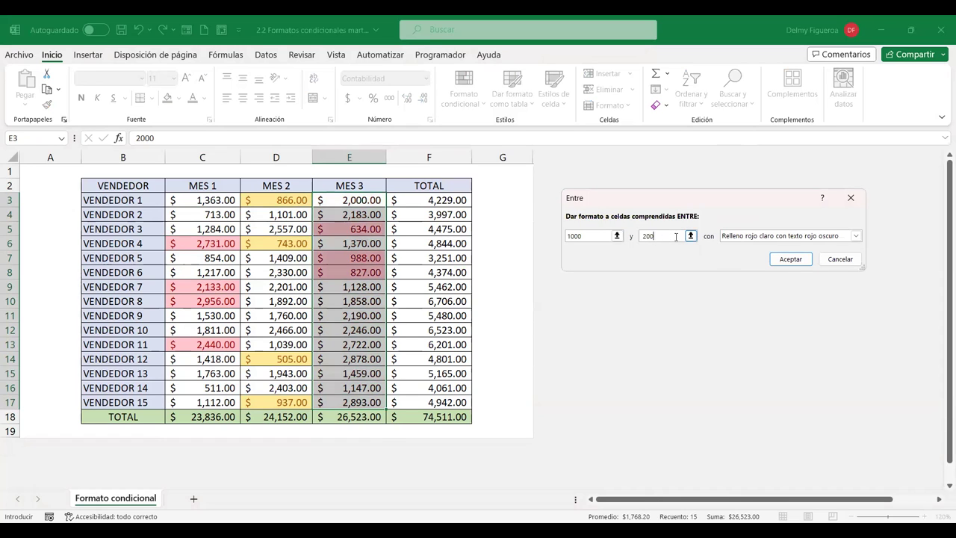
text(0)
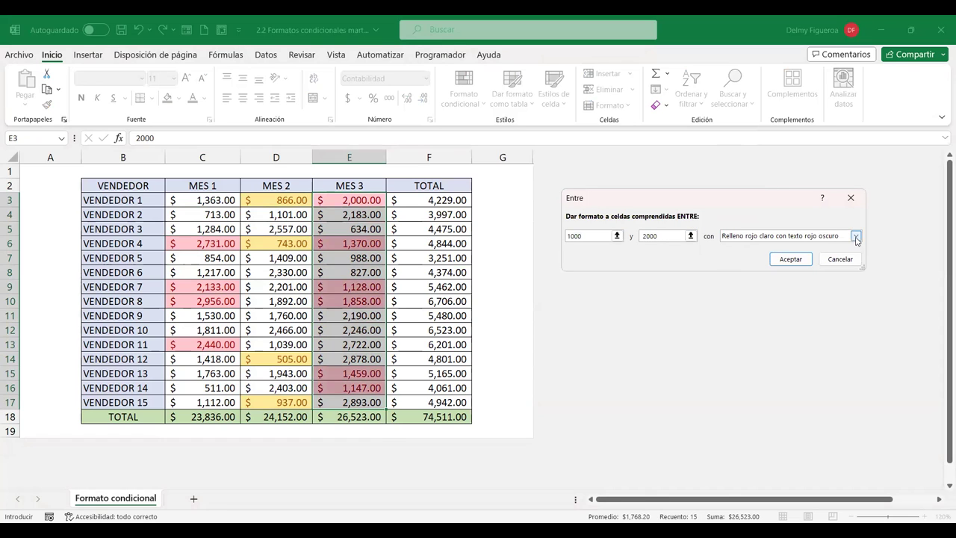
click(856, 236)
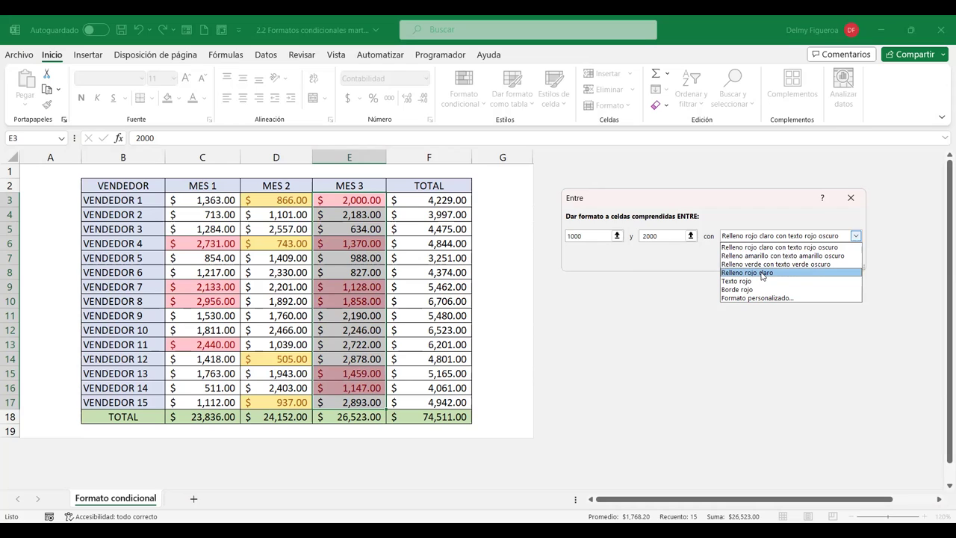
click(762, 273)
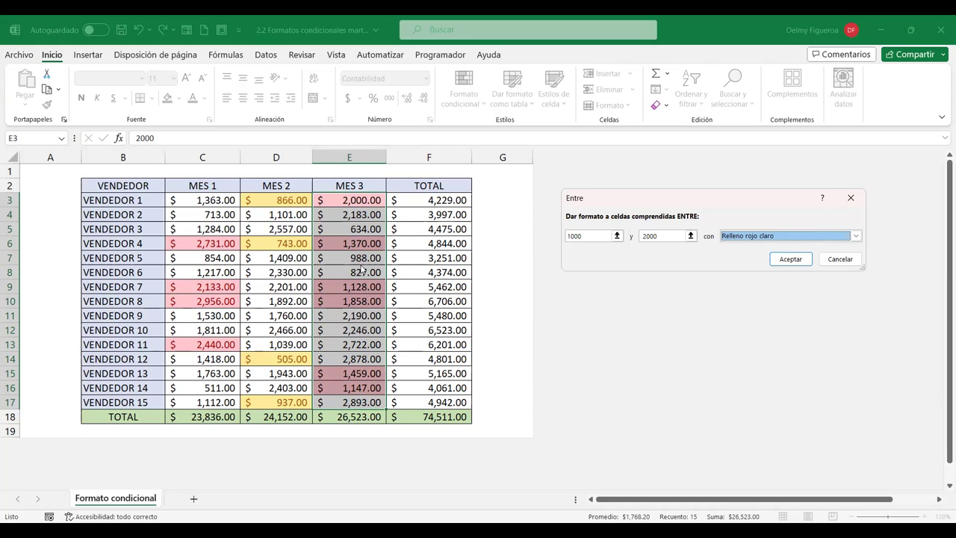
click(793, 264)
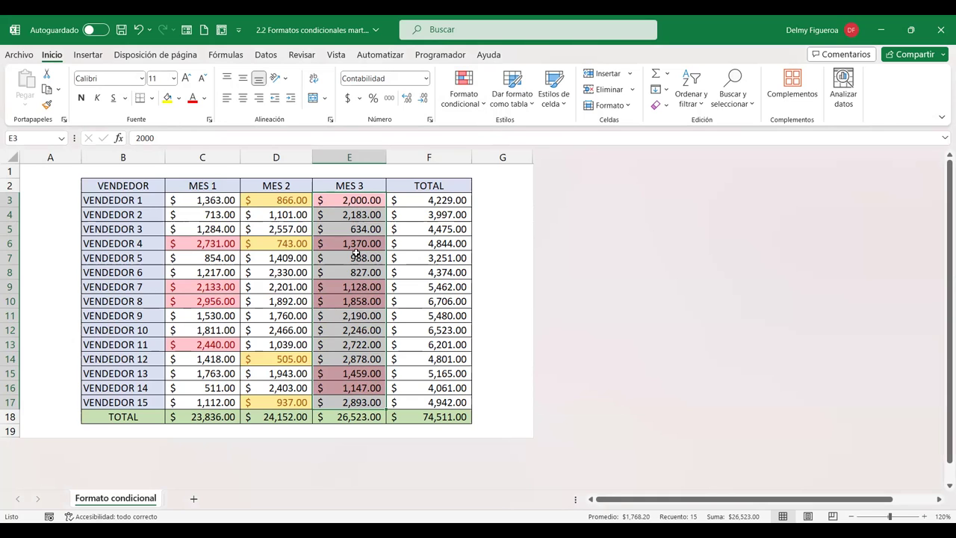
click(484, 104)
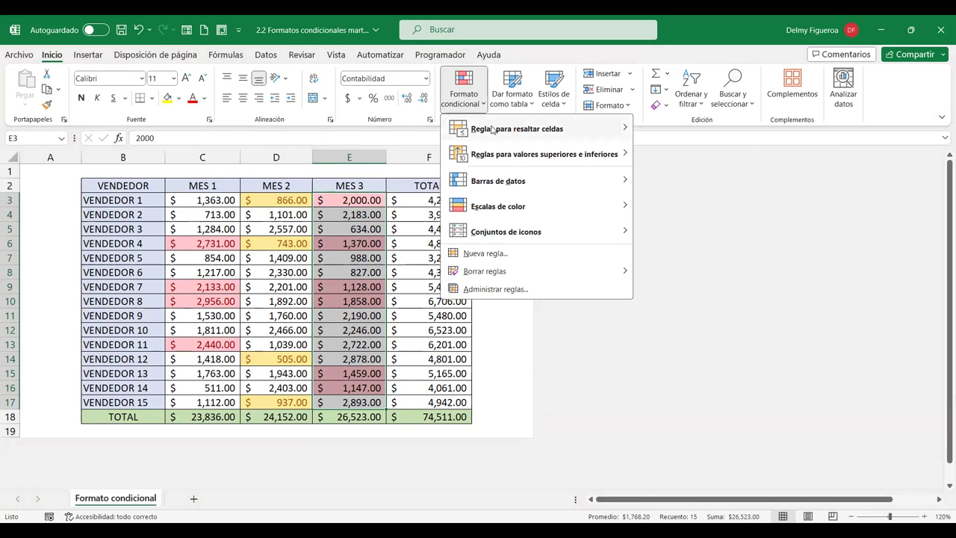
Step: Add an Equal To 2000 rule on MES 3 with red text
mouse_move(567, 133)
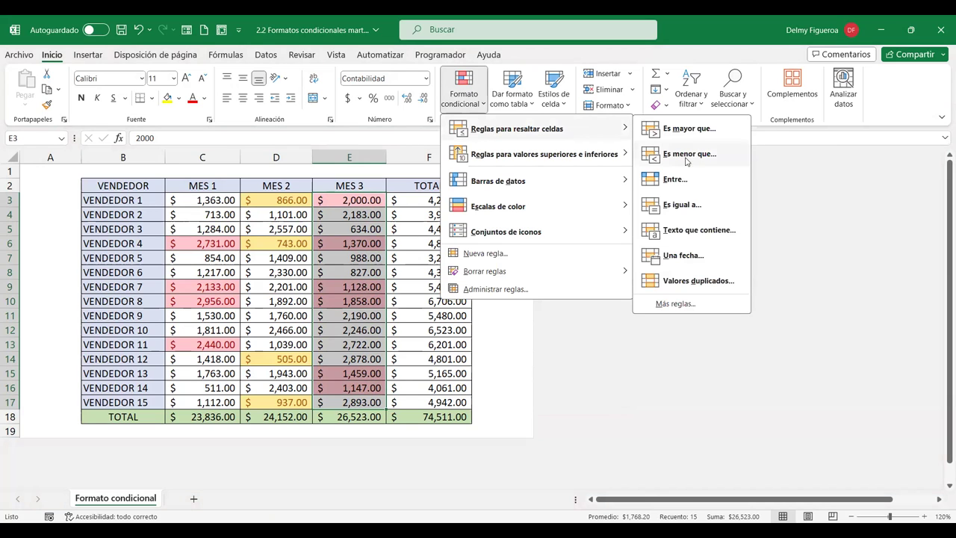
click(691, 201)
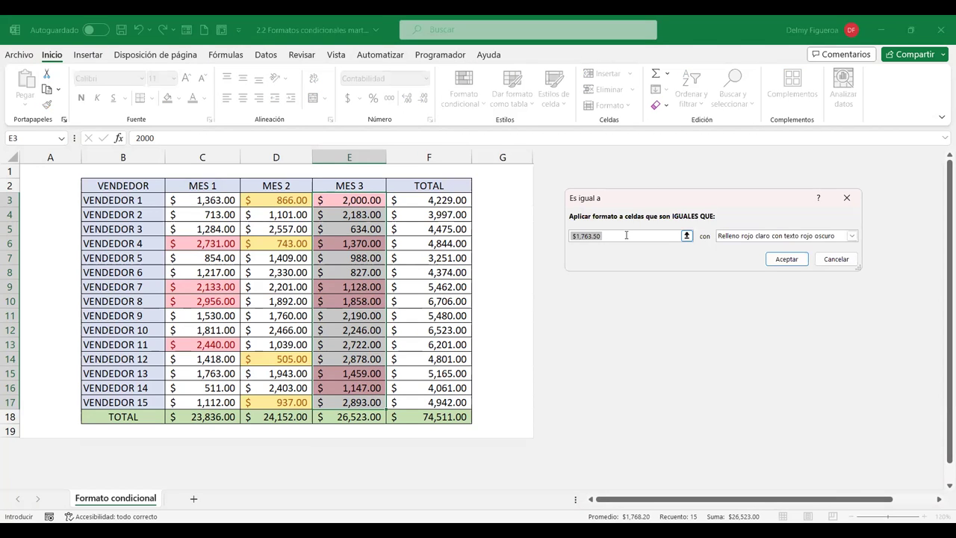
text(2000)
click(851, 237)
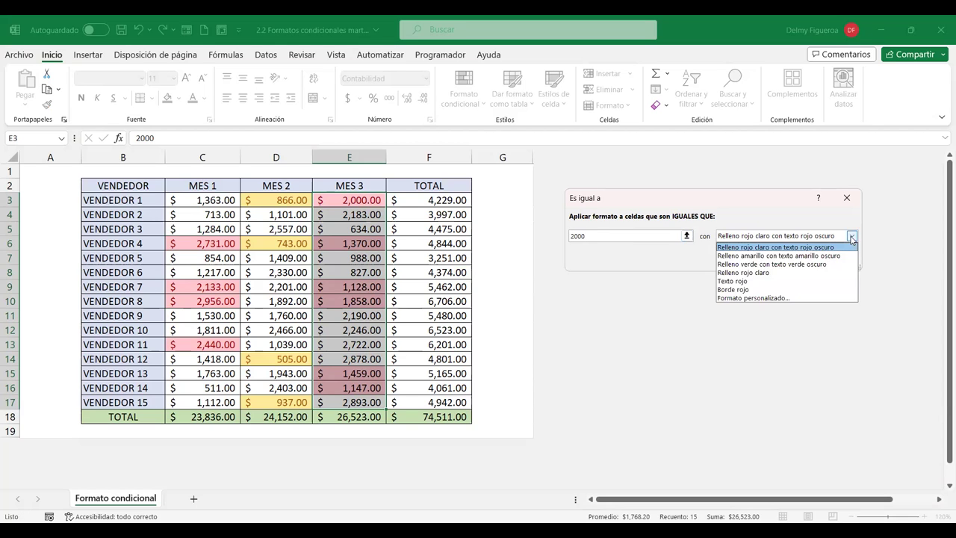
click(731, 281)
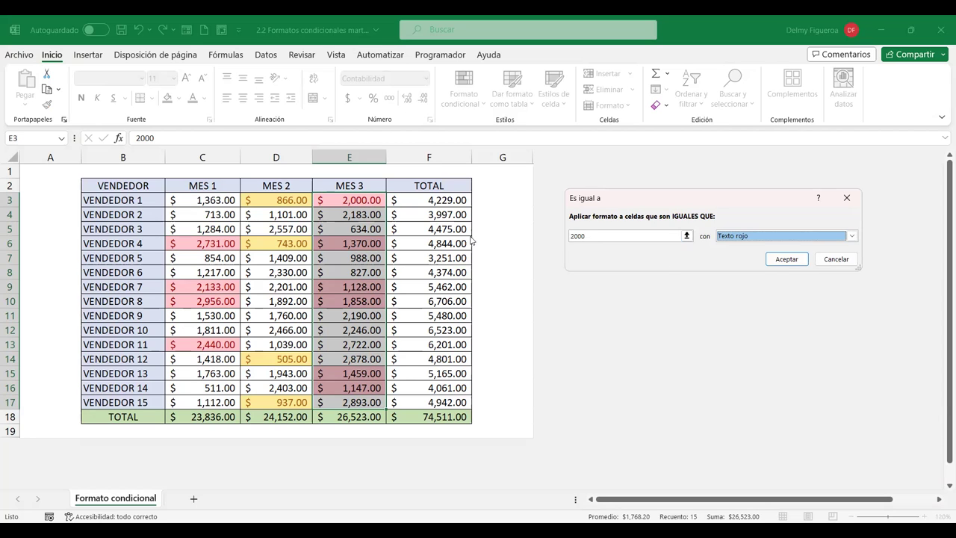
click(789, 265)
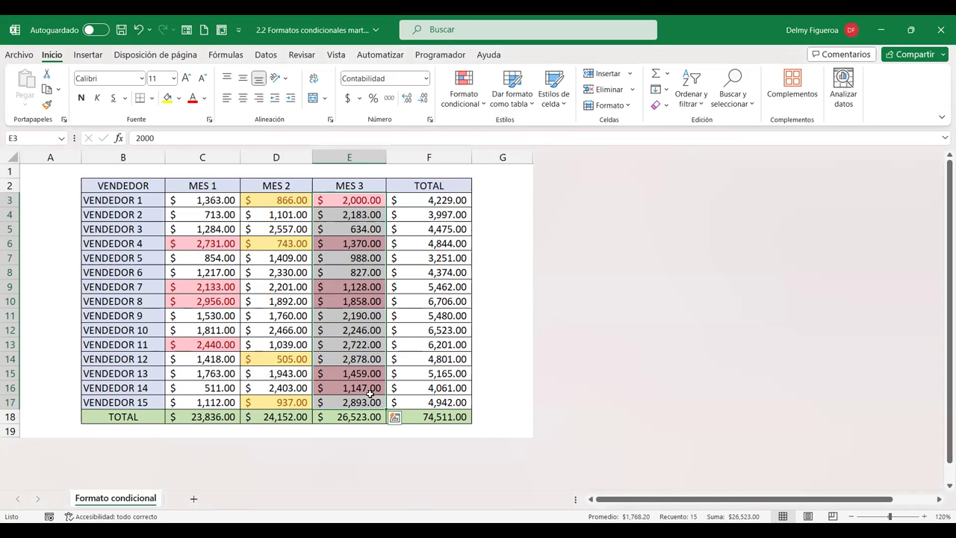
Step: Browse the Highlight Cells Rules menu, close it without choosing, and select cell B3
click(483, 106)
click(502, 131)
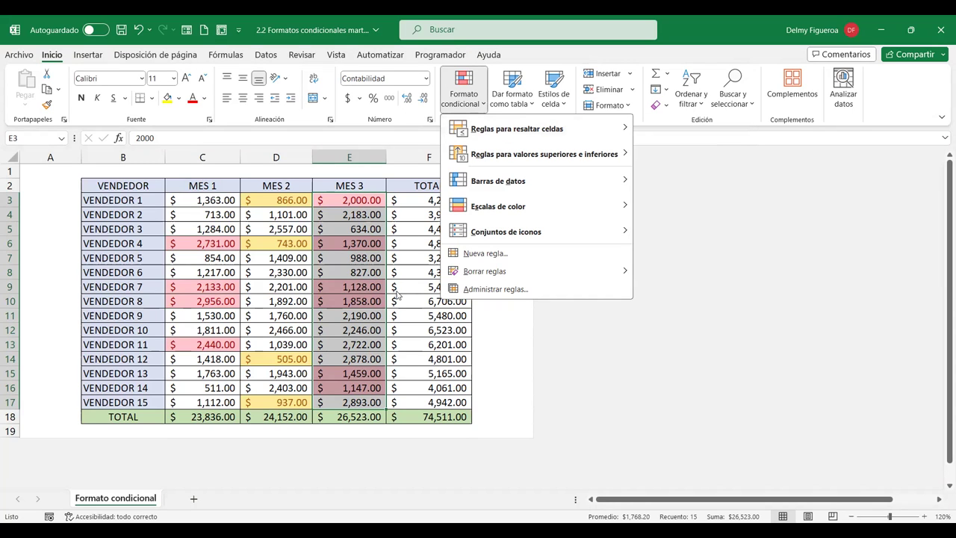
click(397, 295)
click(133, 200)
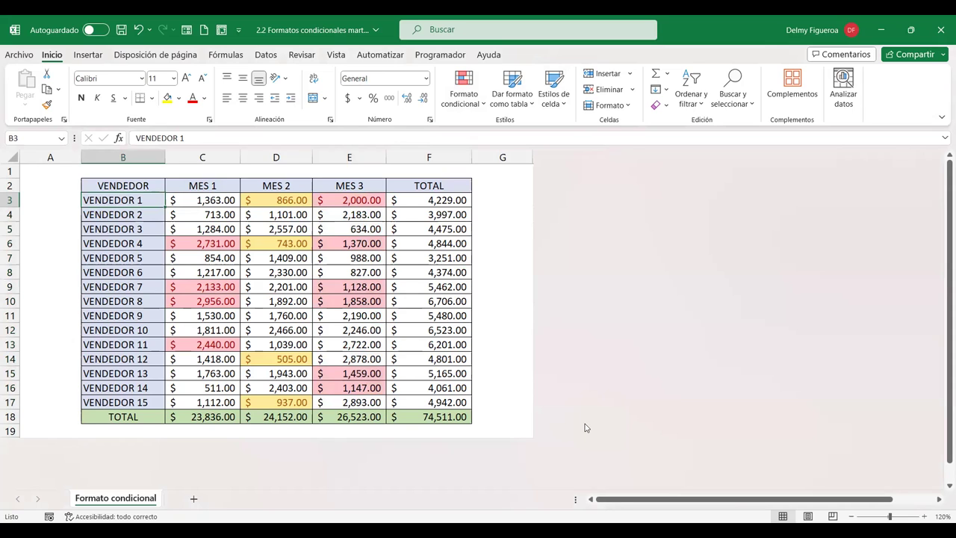
Step: Replace the B3:B6 vendor placeholders with full names and widen column B to fit
text(Angelina Rodríguez)
key(Return)
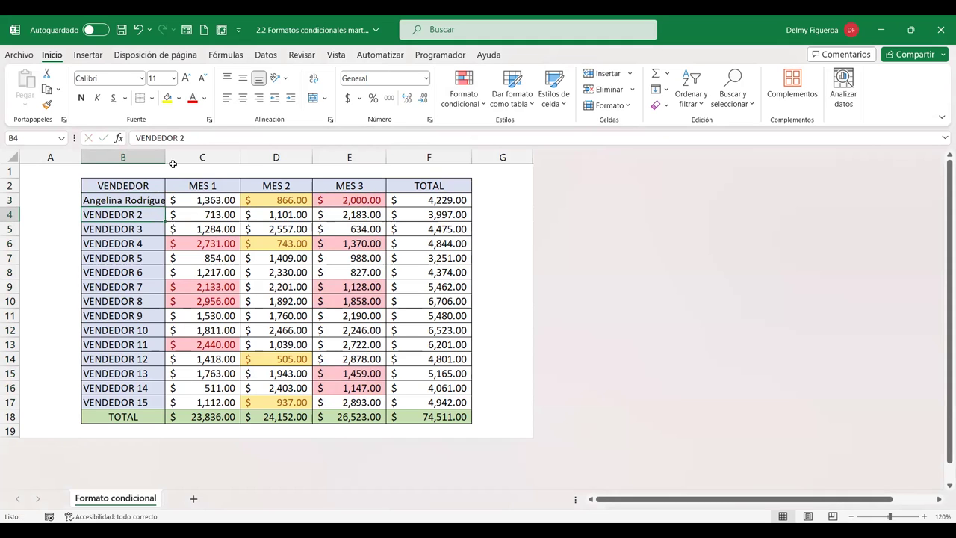
double_click(165, 157)
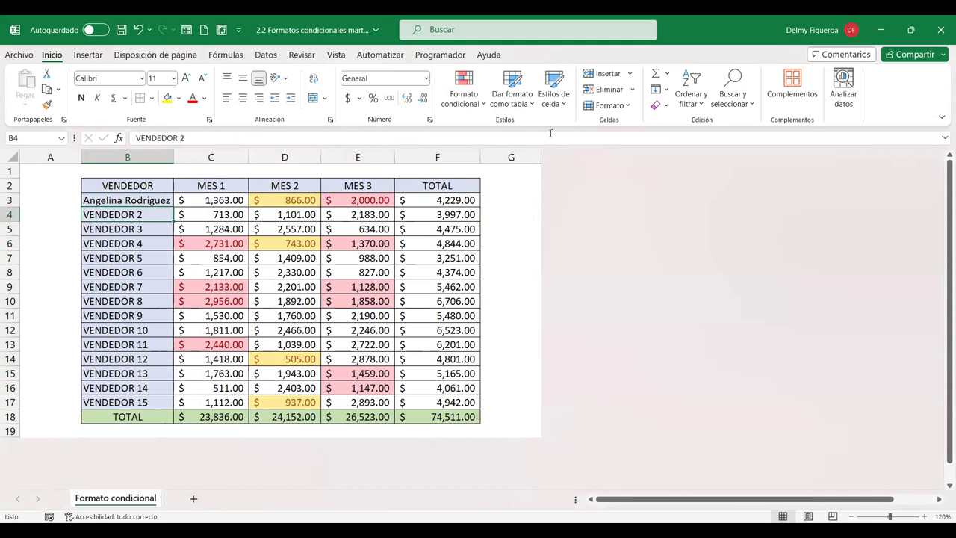
text(Bryan)
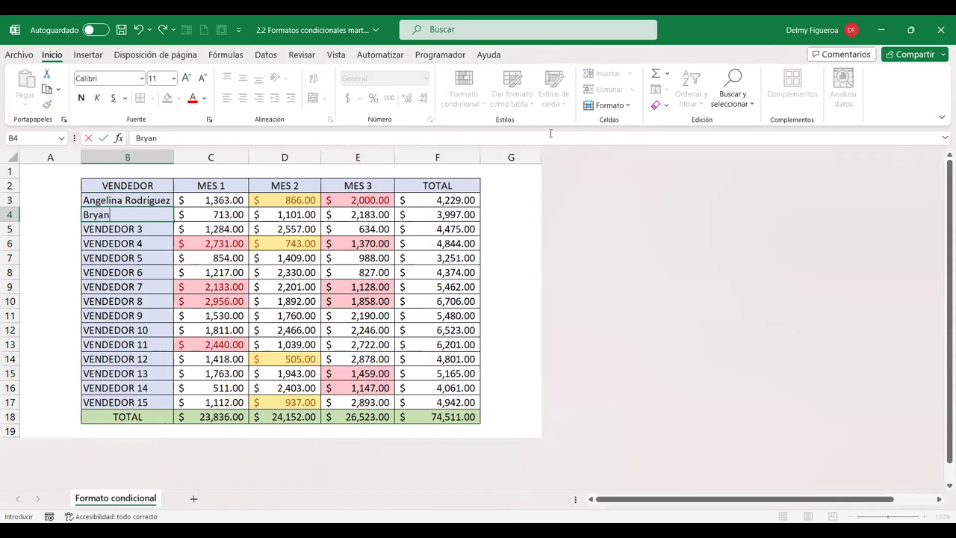
text( Coreas)
key(Return)
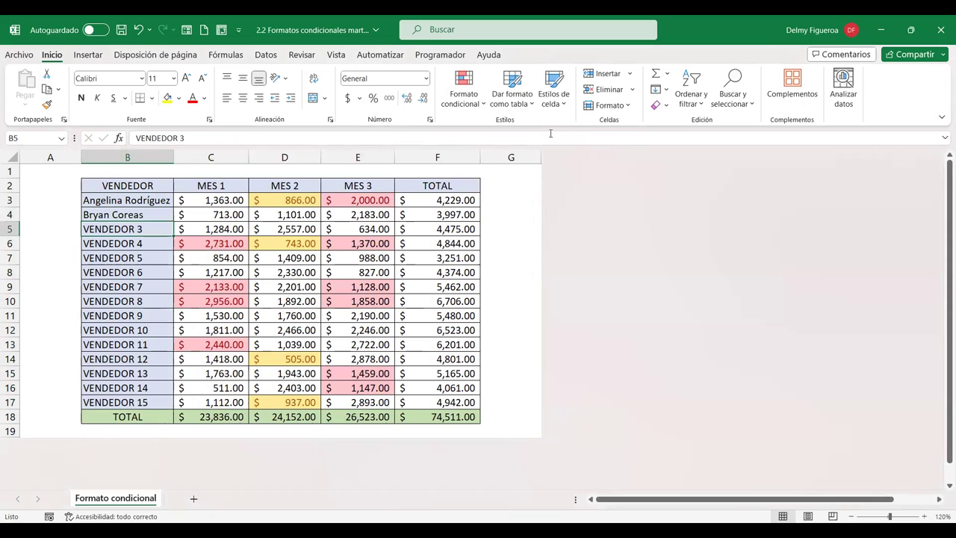
text(Carlos)
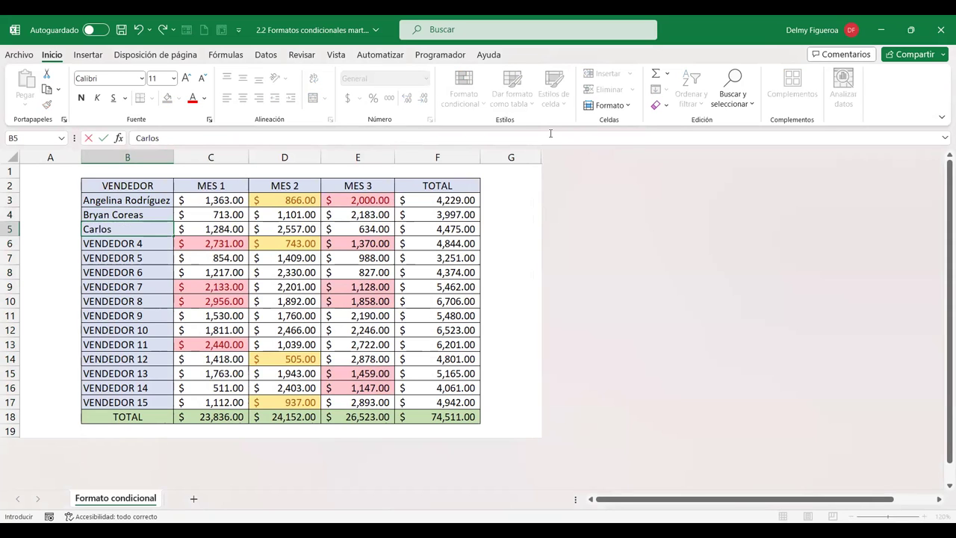
text( HEnríquez)
key(Return)
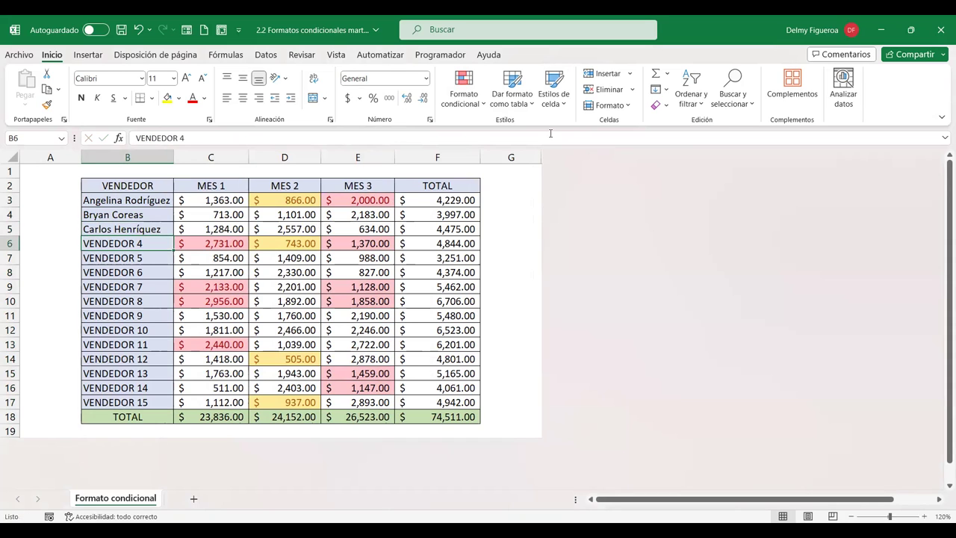
text(C)
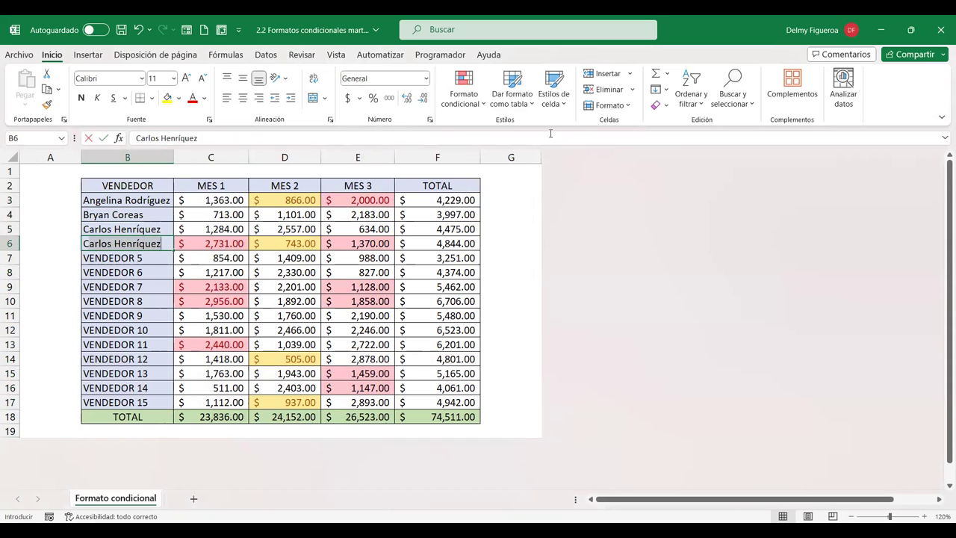
text(ésar Mejía)
key(Return)
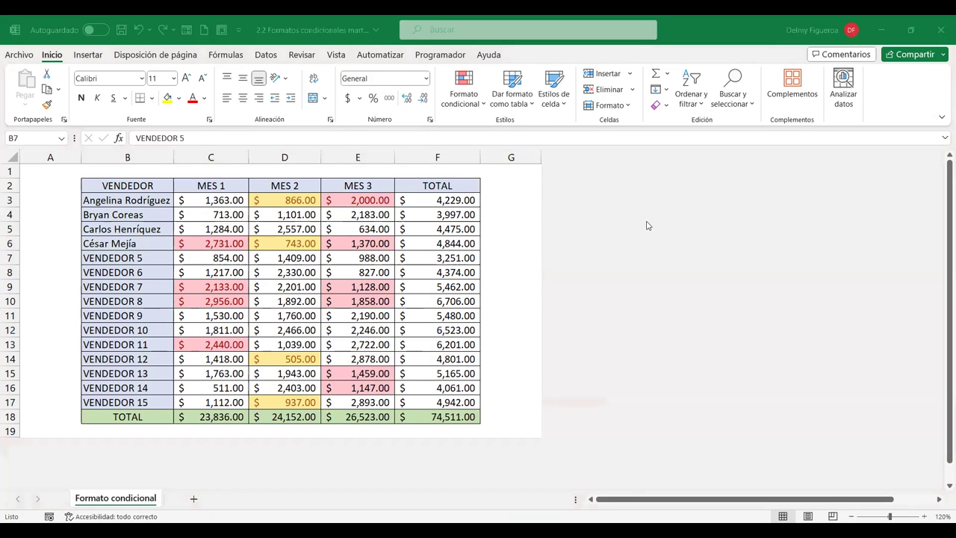
Step: Enter full vendor names in B7:B9 and begin typing the name for B10
click(140, 257)
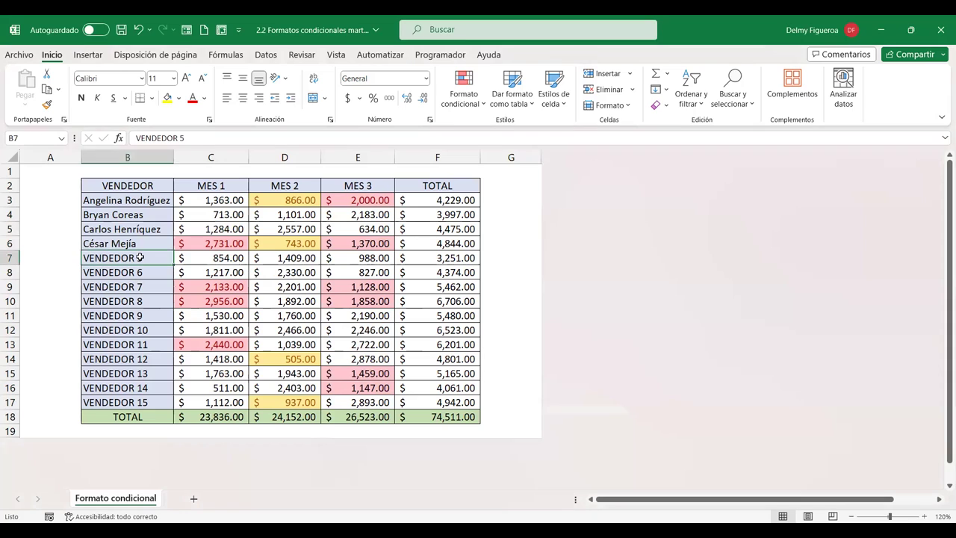
text(David Peña)
key(Return)
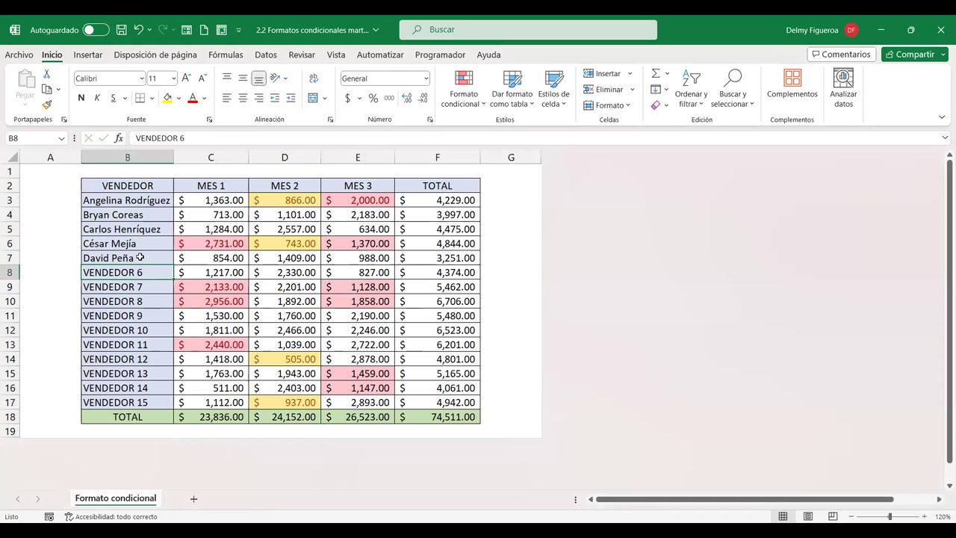
text(E)
text(dwin Sol)
text(ís)
key(BackSpace)
key(BackSpace)
text(is)
key(Return)
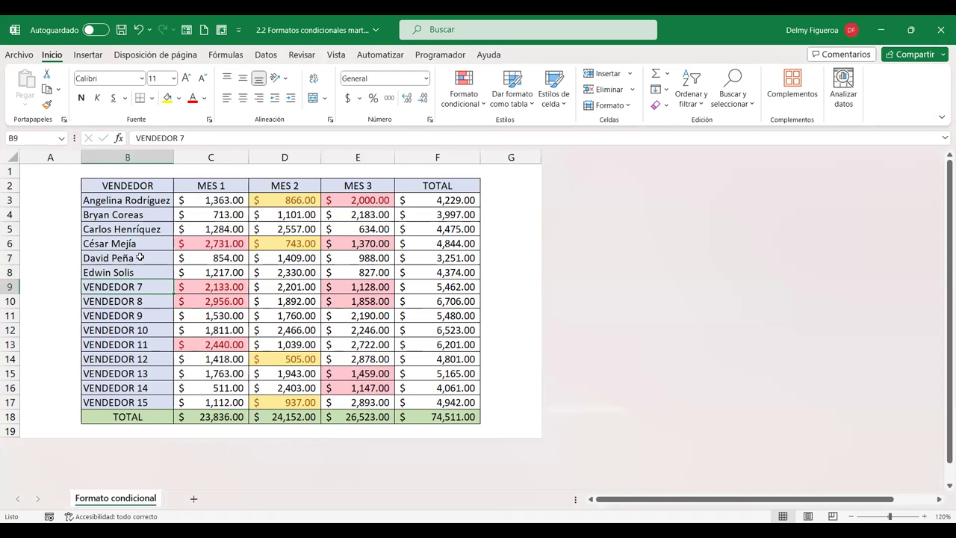
text(E)
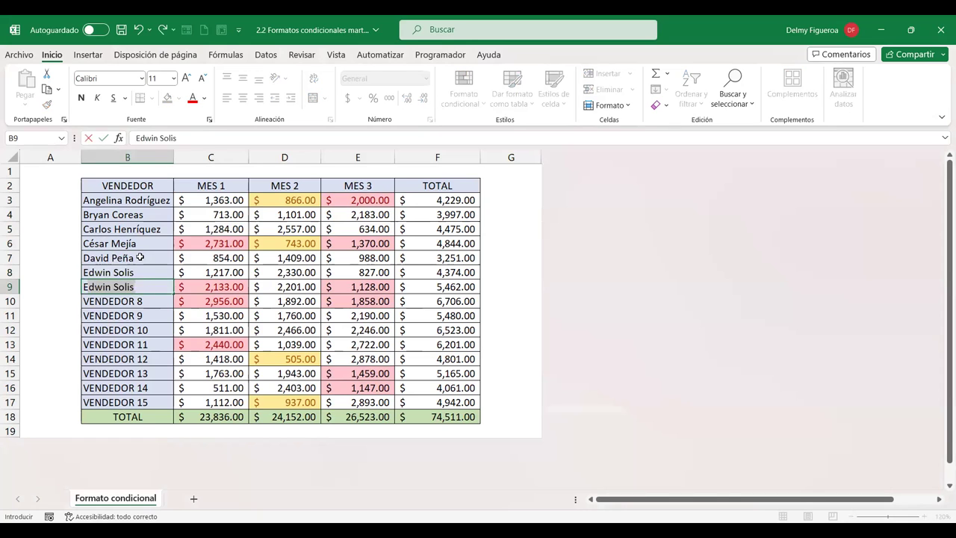
text(stela Cubías)
key(Return)
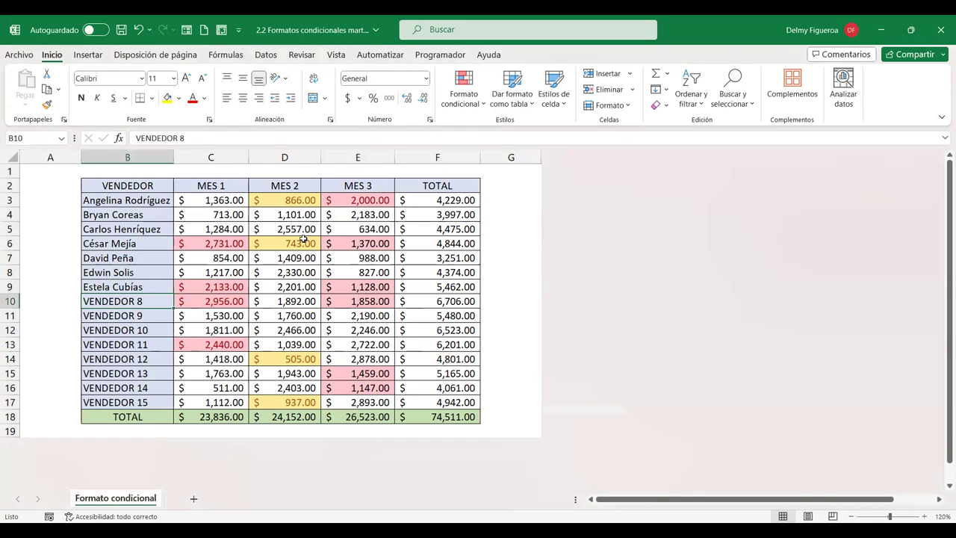
text(Flor Gonz)
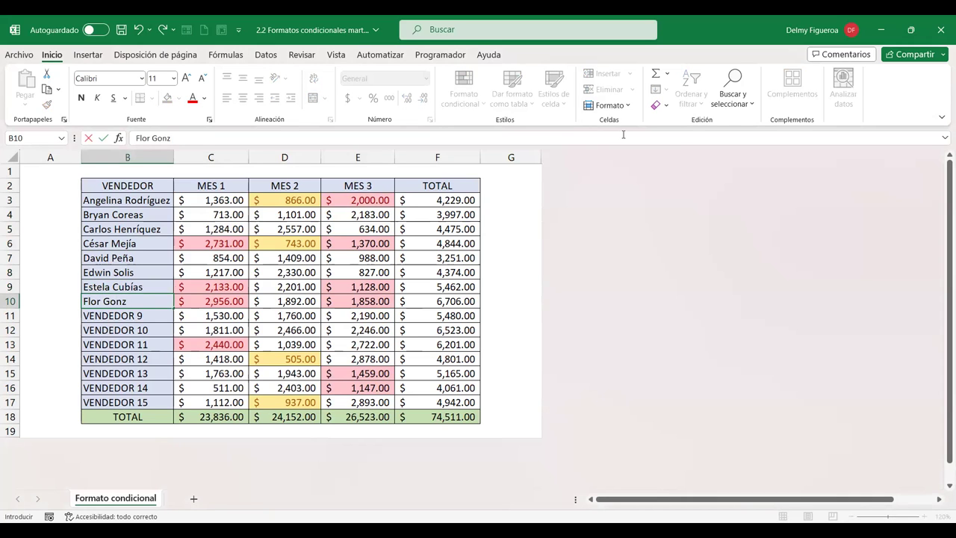
text(ález)
Step: Enter each seller's full name in cells B11 through B17, replacing VENDEDOR 9–15
key(Return)
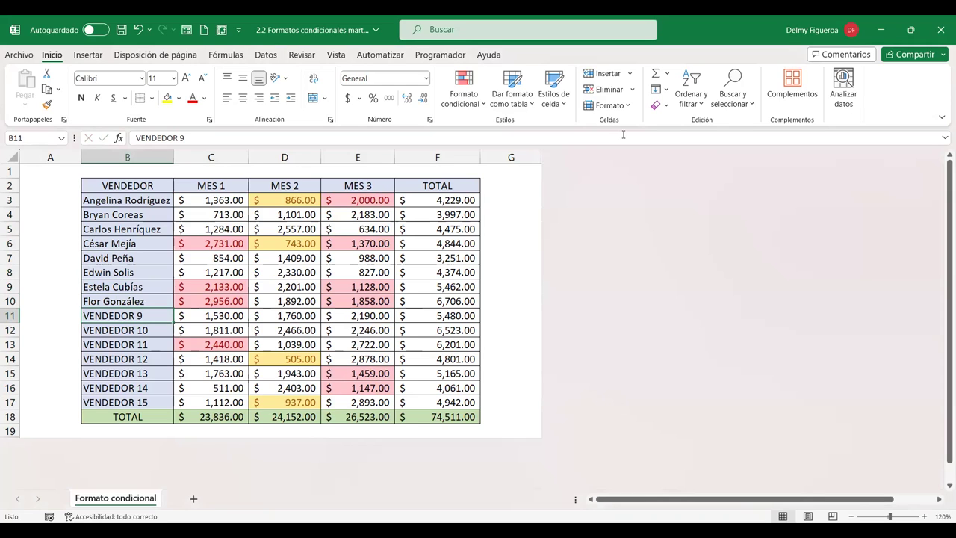
text(Jorge Valdes)
key(Return)
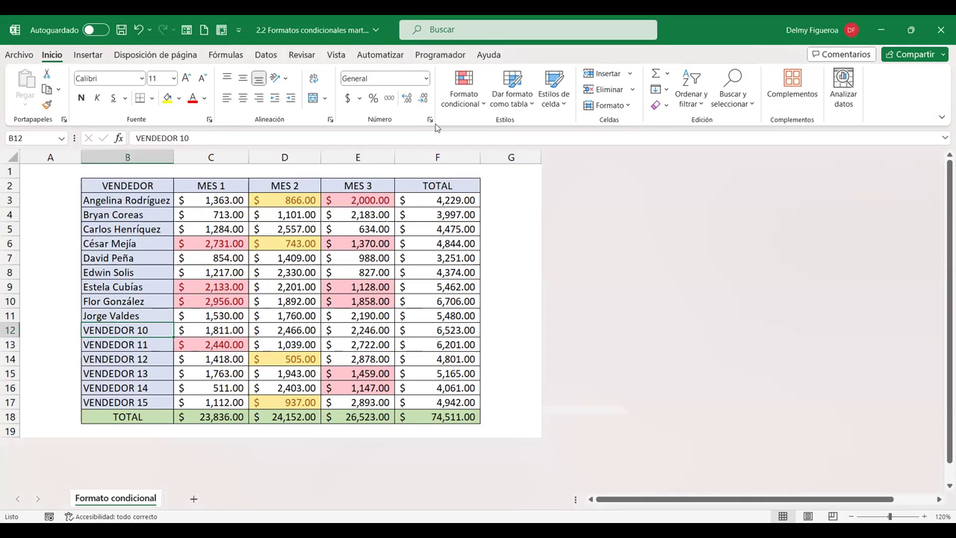
text(Katherine San)
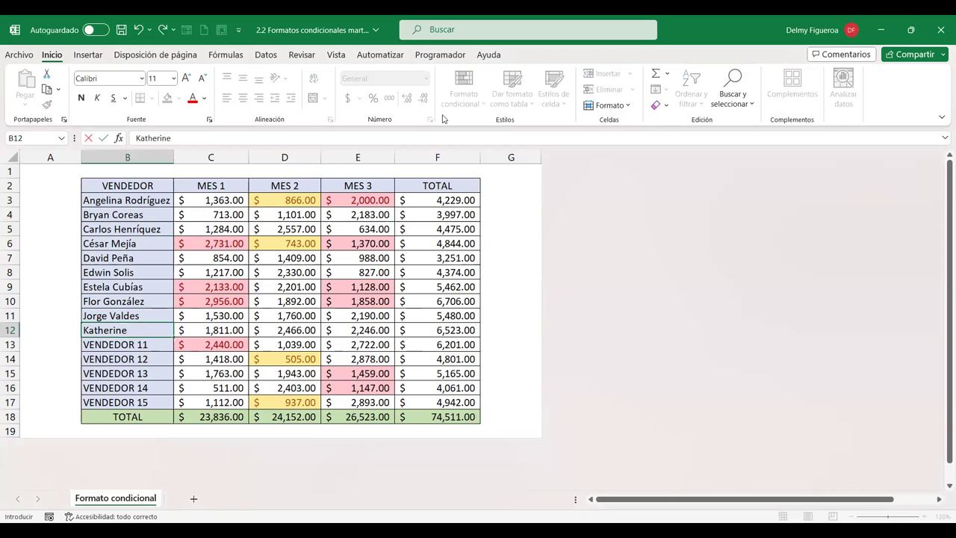
text(doval)
key(Return)
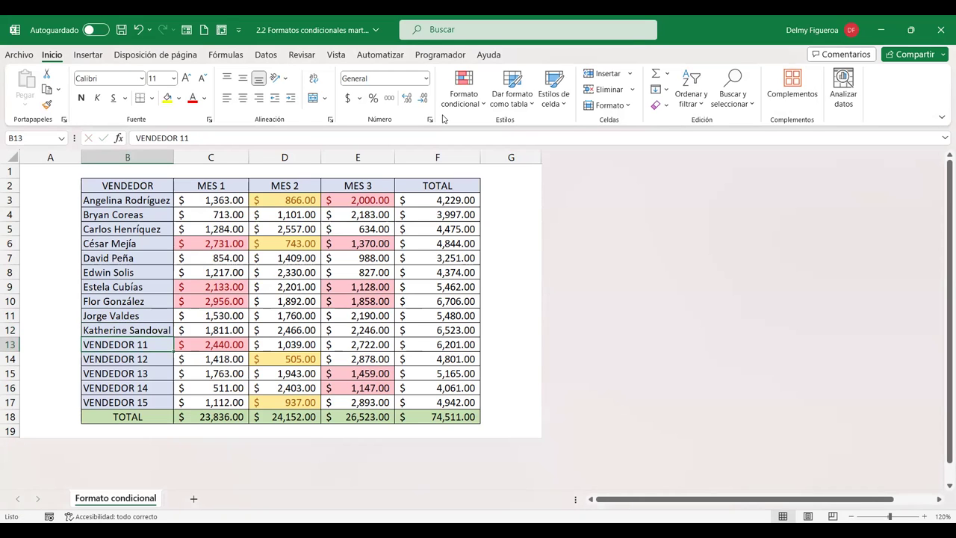
text(Marcela Moreno)
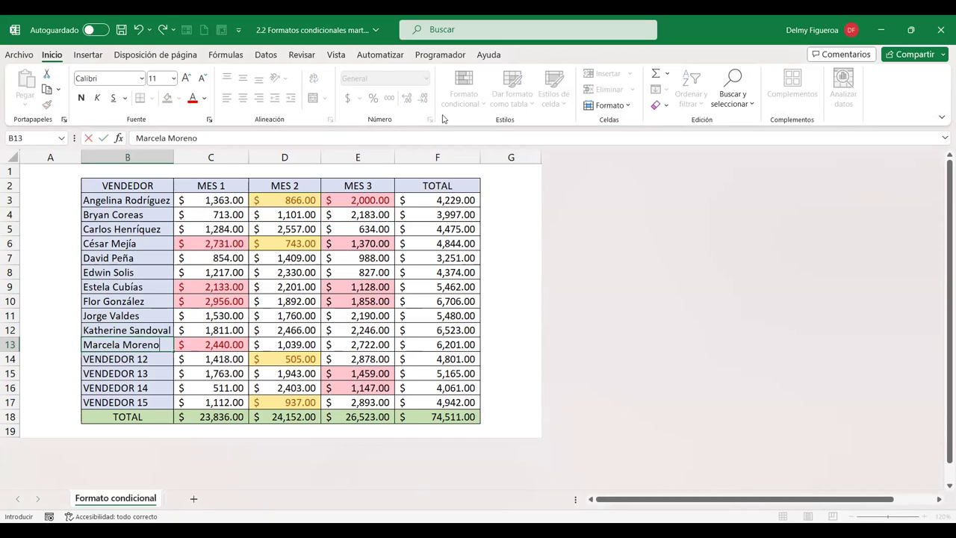
key(Return)
text(Mercedes Medran)
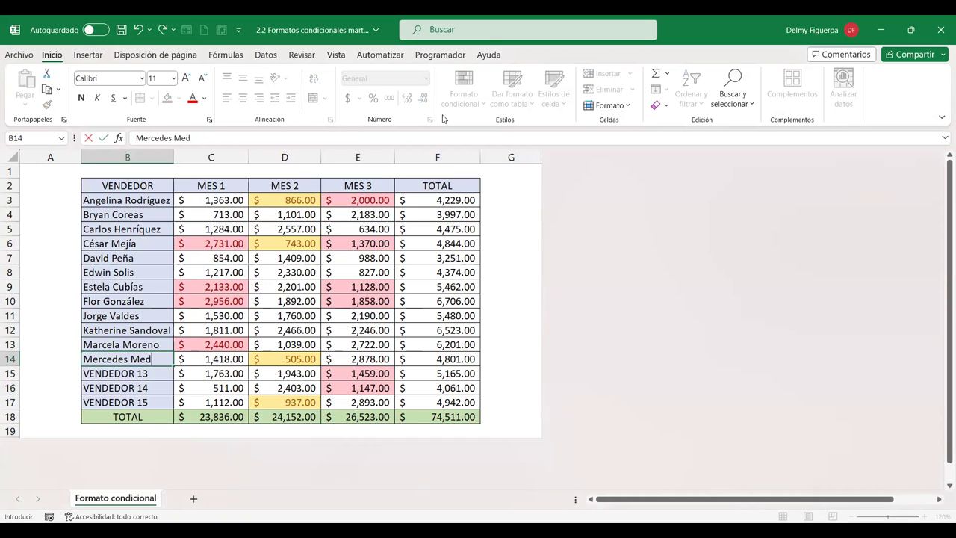
text(o)
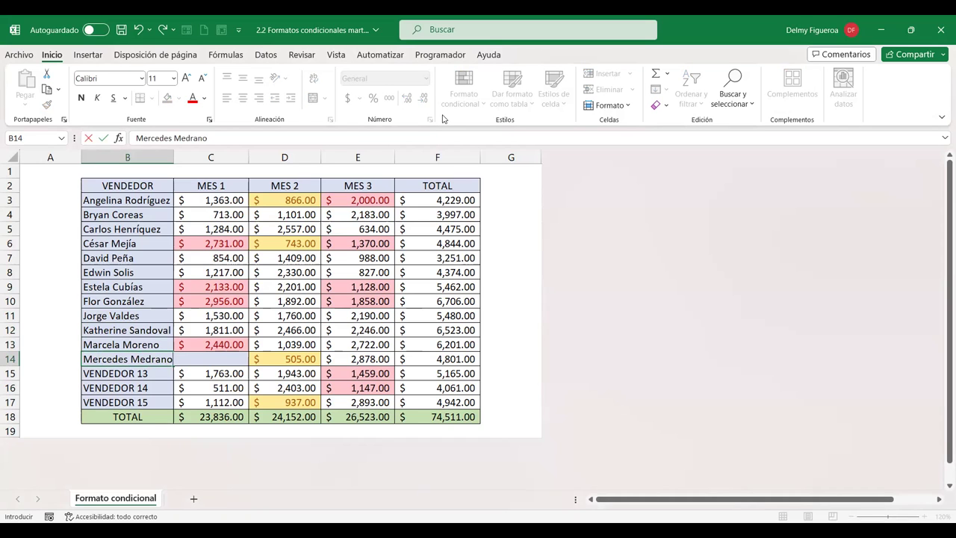
key(Return)
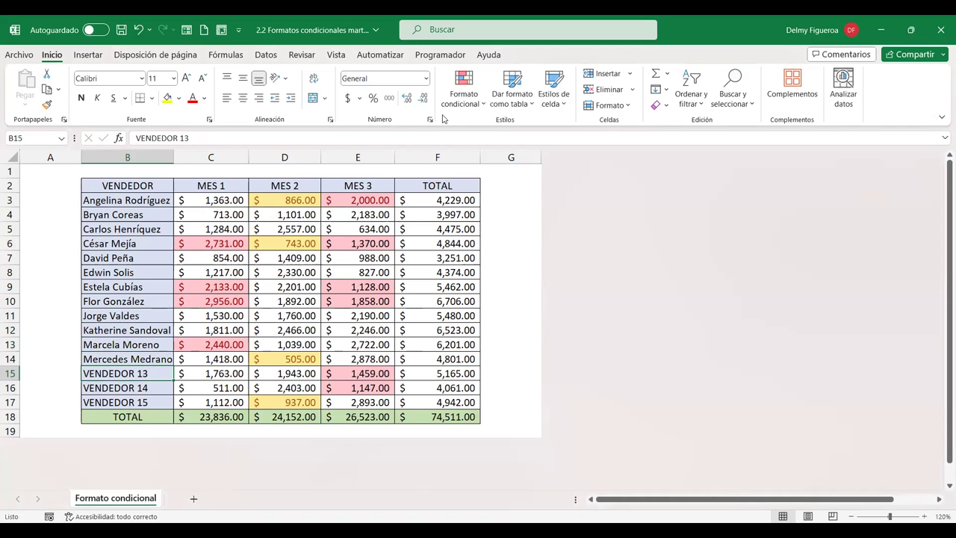
text(Miriam Martínez)
key(Return)
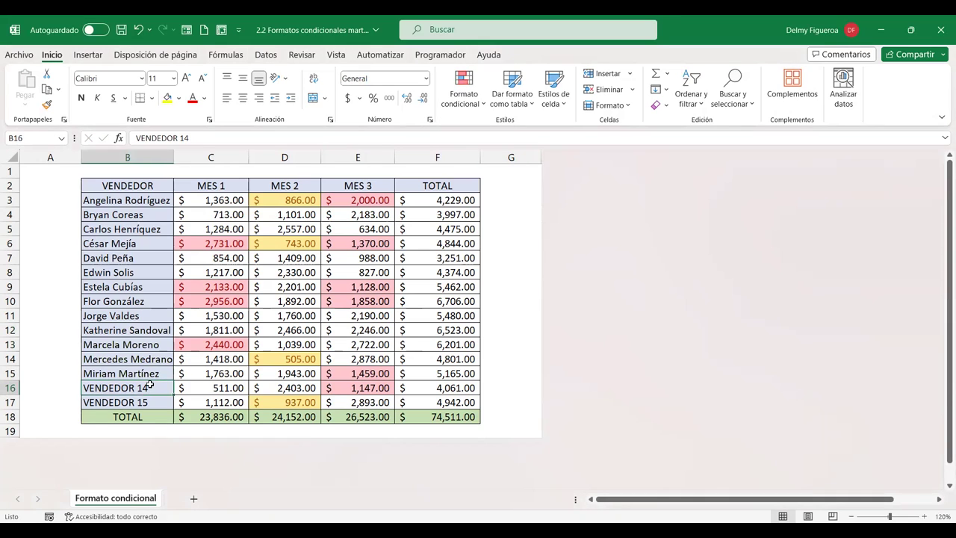
text(Rafael Escobar)
key(Return)
text(Sergio)
text( Gonz)
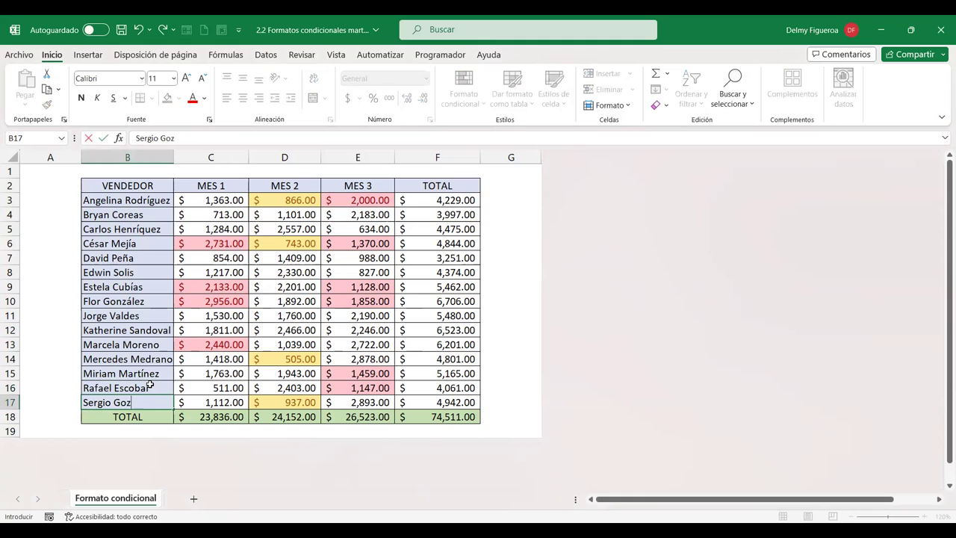
text(ález)
key(Return)
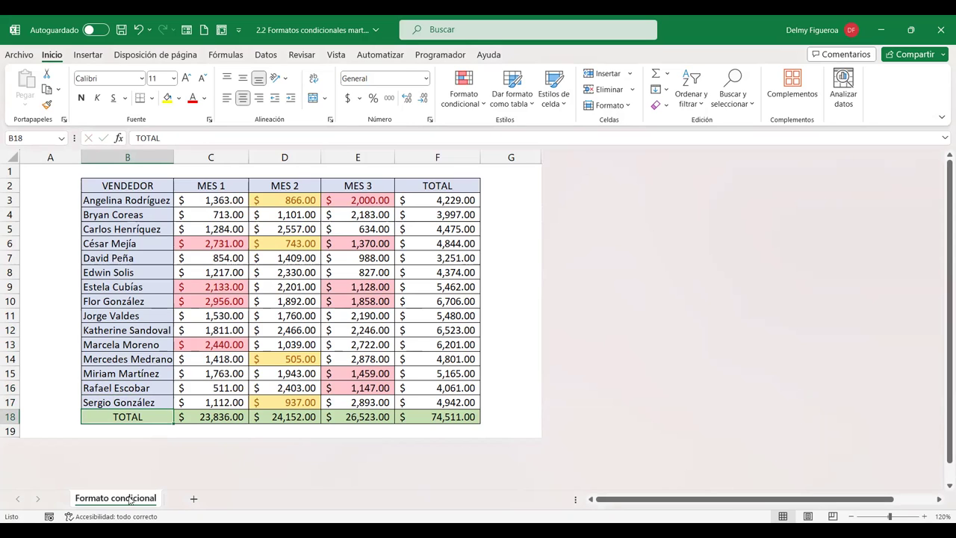
Step: Duplicate the sales sheet as Formato condicional (2) and select C3:E17
drag(129, 501, 174, 502)
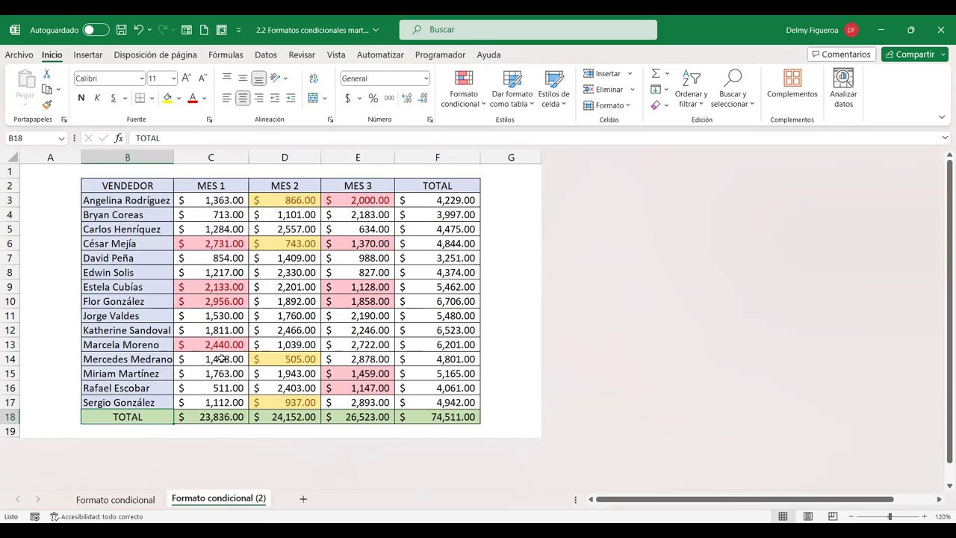
click(212, 200)
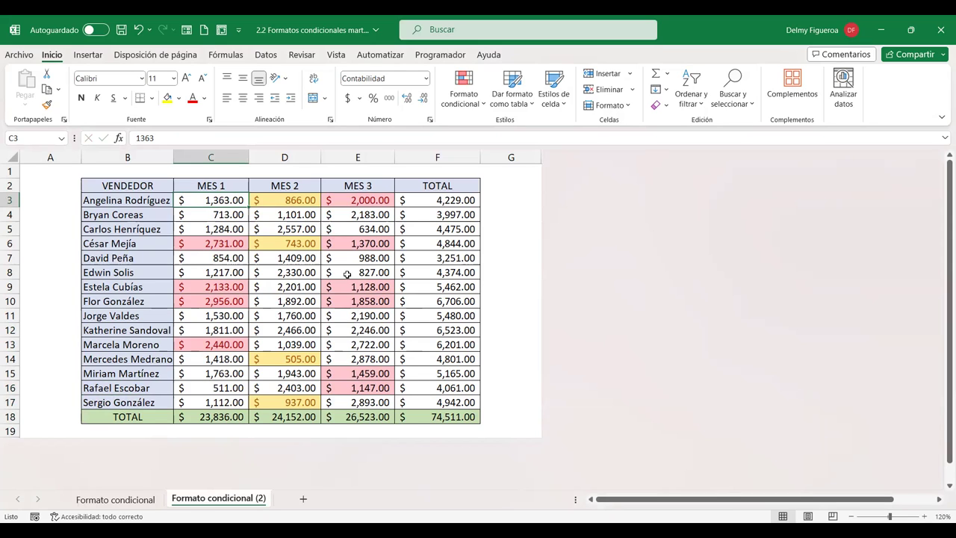
drag(213, 198, 383, 406)
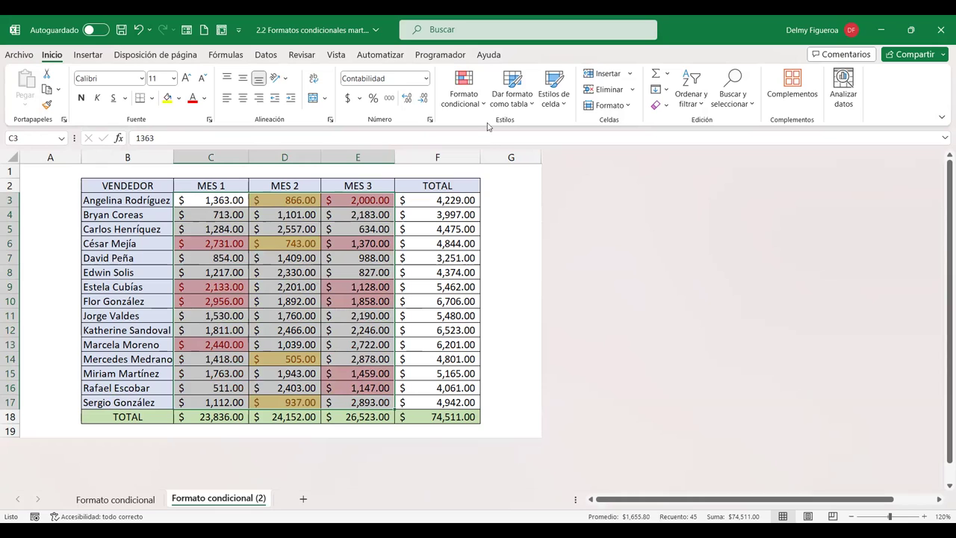
Step: Clear all conditional formatting rules from the entire sheet, then select B2:F18
click(464, 94)
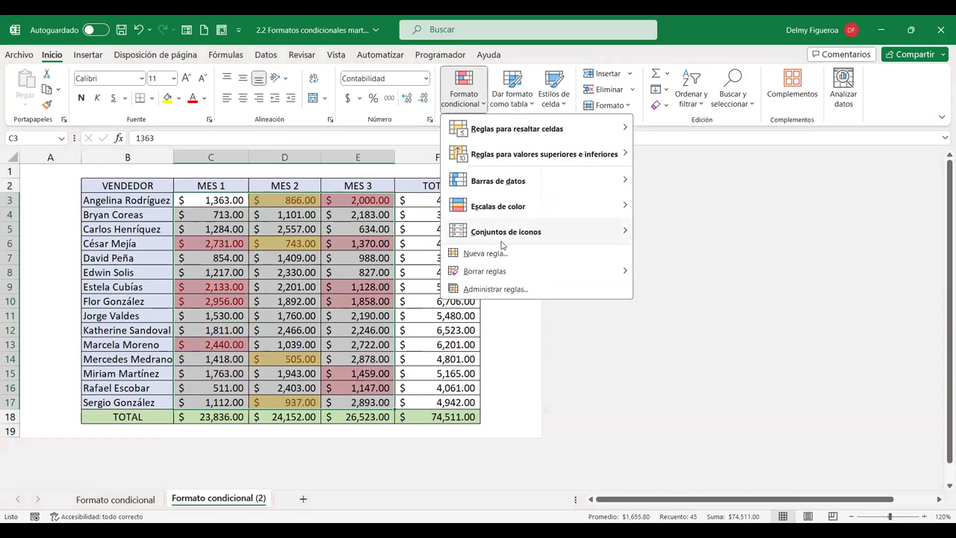
mouse_move(486, 274)
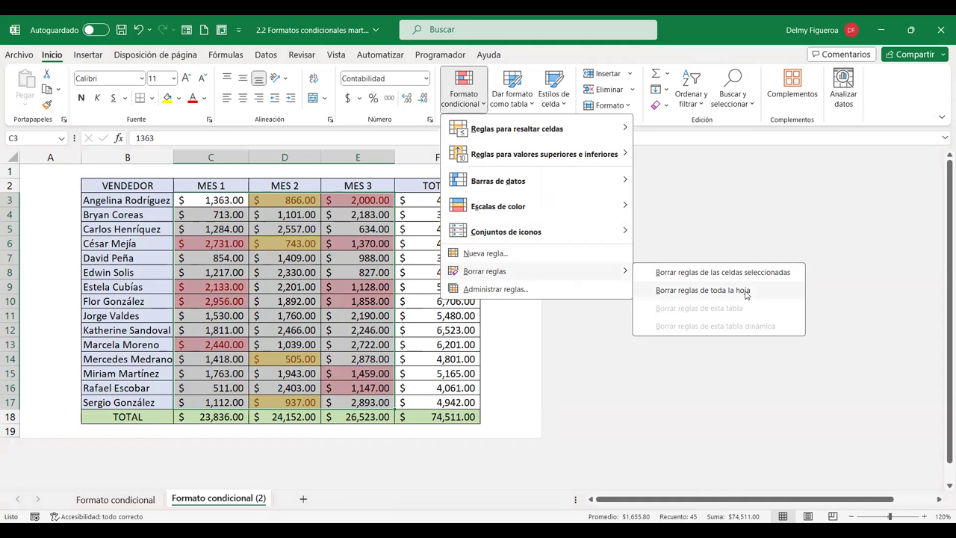
click(746, 293)
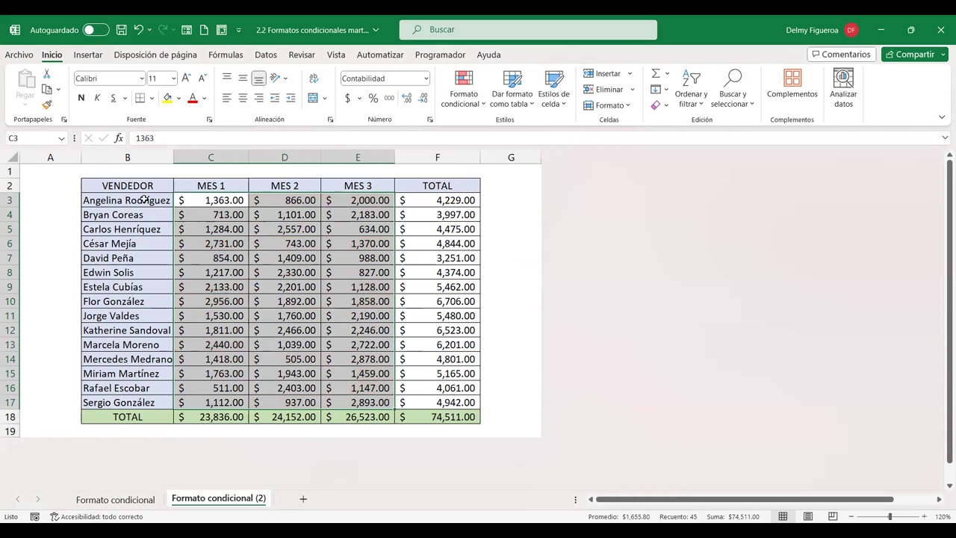
drag(121, 185, 464, 416)
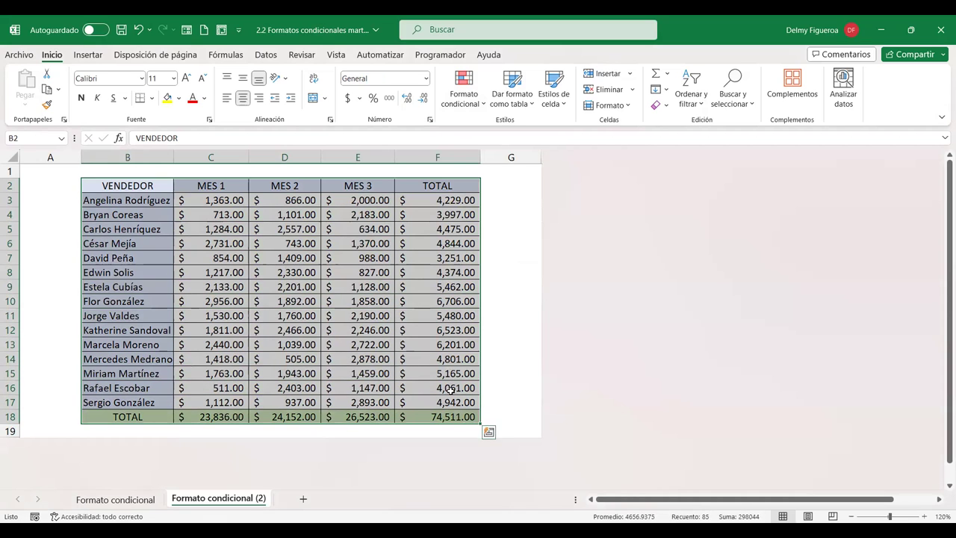
Step: Add a Text That Contains rule to B2:F18 matching $B$3 with a red border
click(487, 107)
mouse_move(498, 130)
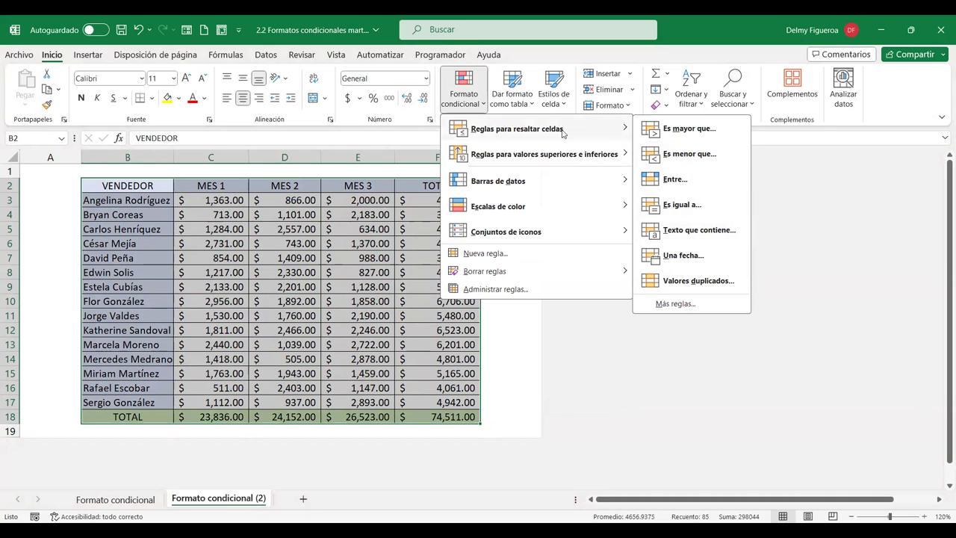
click(714, 233)
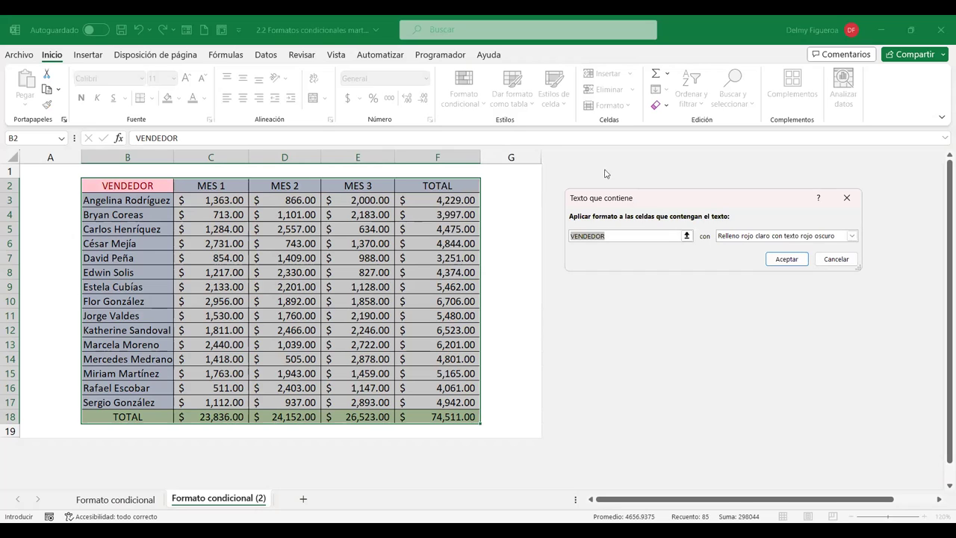
click(136, 200)
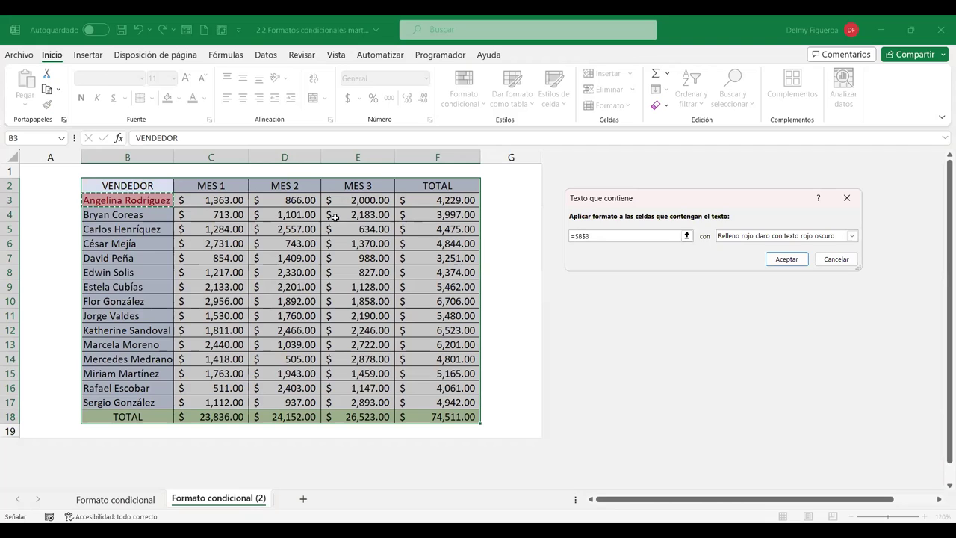
click(853, 236)
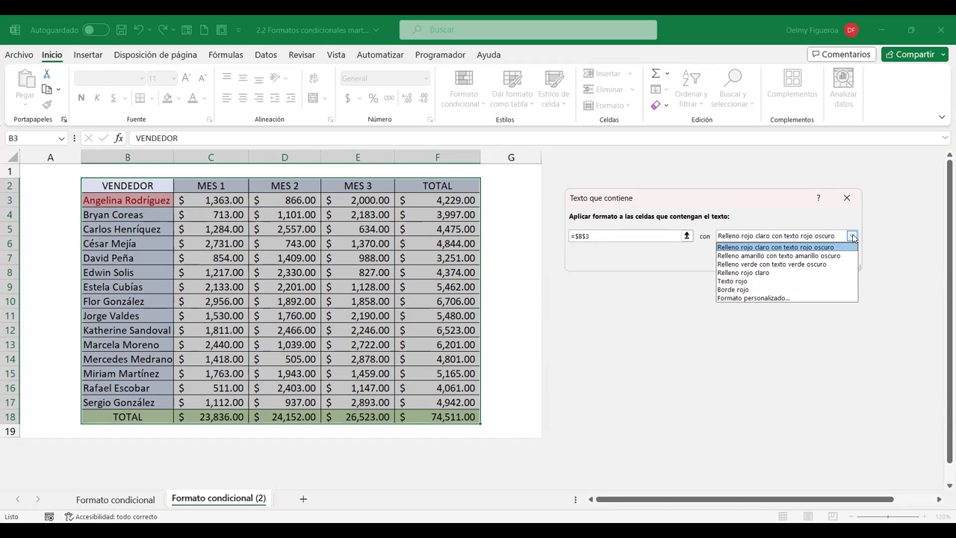
click(754, 291)
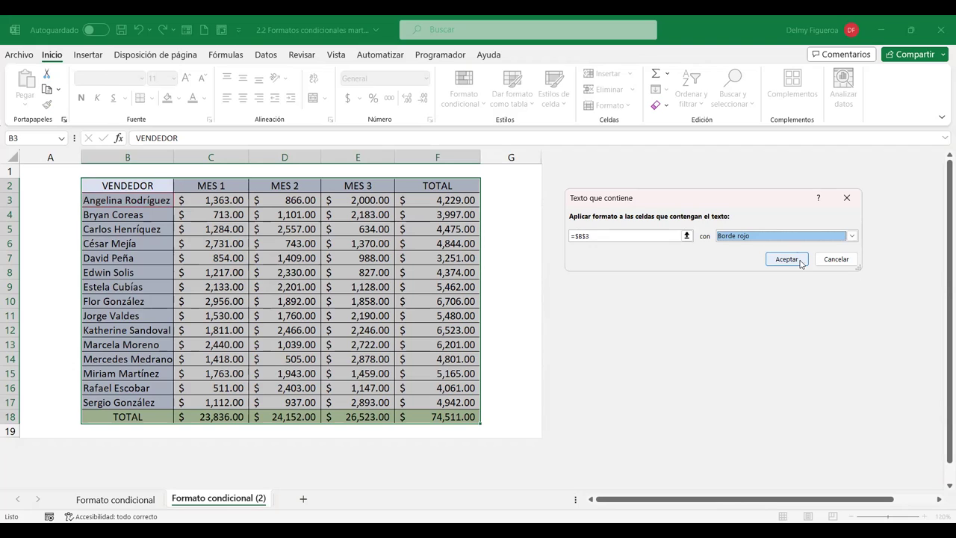
click(801, 262)
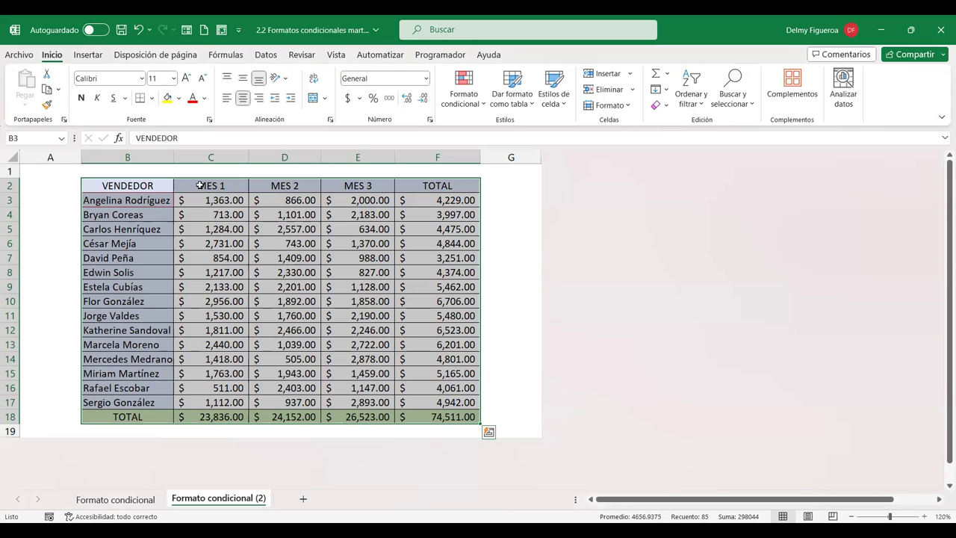
Step: Start a Text That Contains rule for 'Go' using a custom format
click(484, 106)
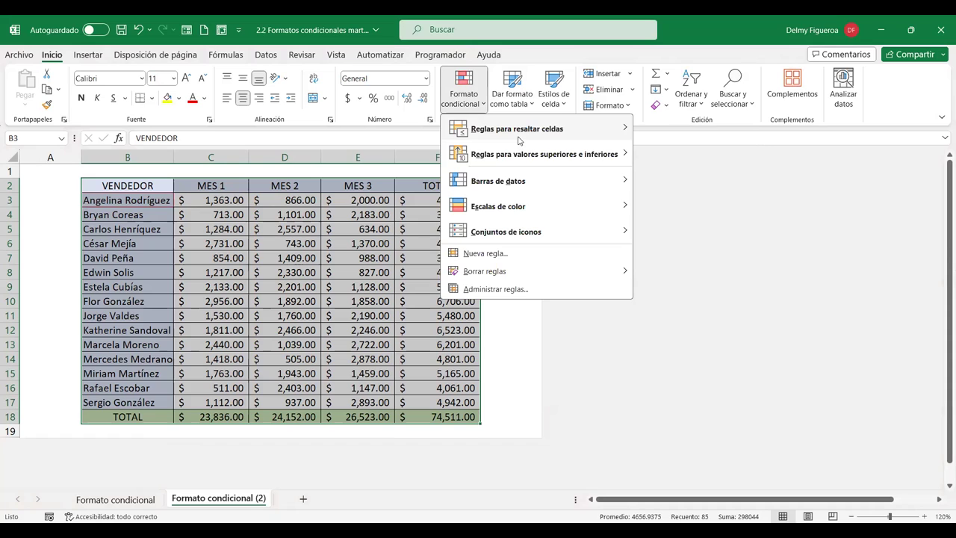
mouse_move(519, 138)
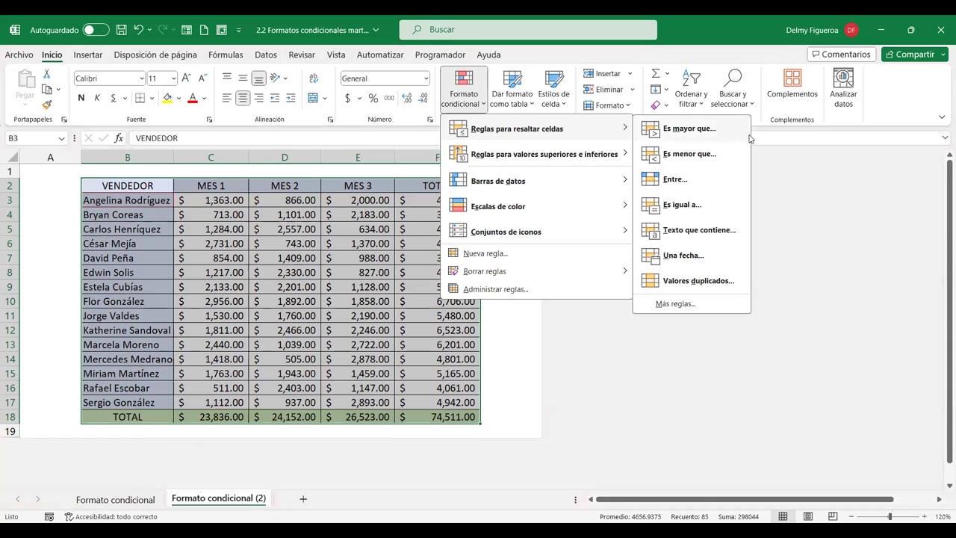
click(707, 228)
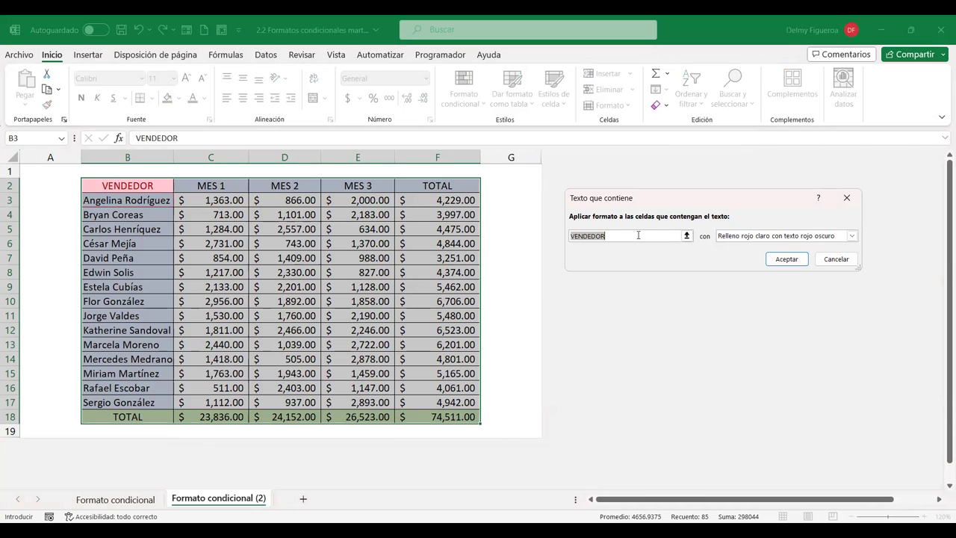
text(González)
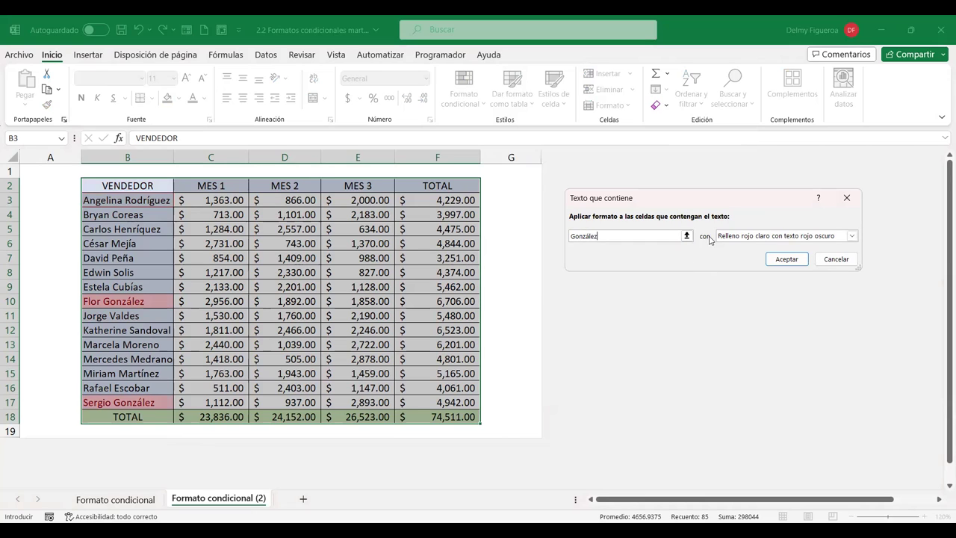
click(853, 236)
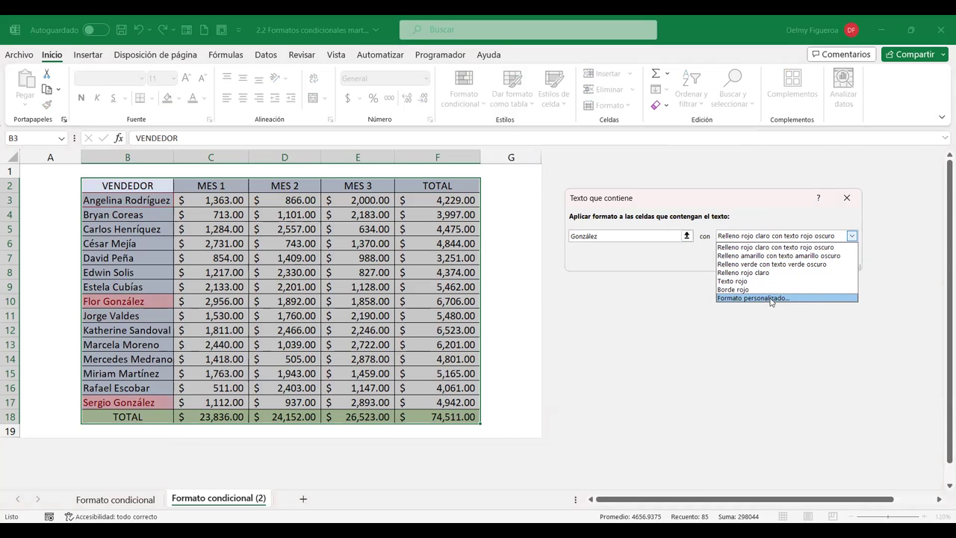
click(778, 298)
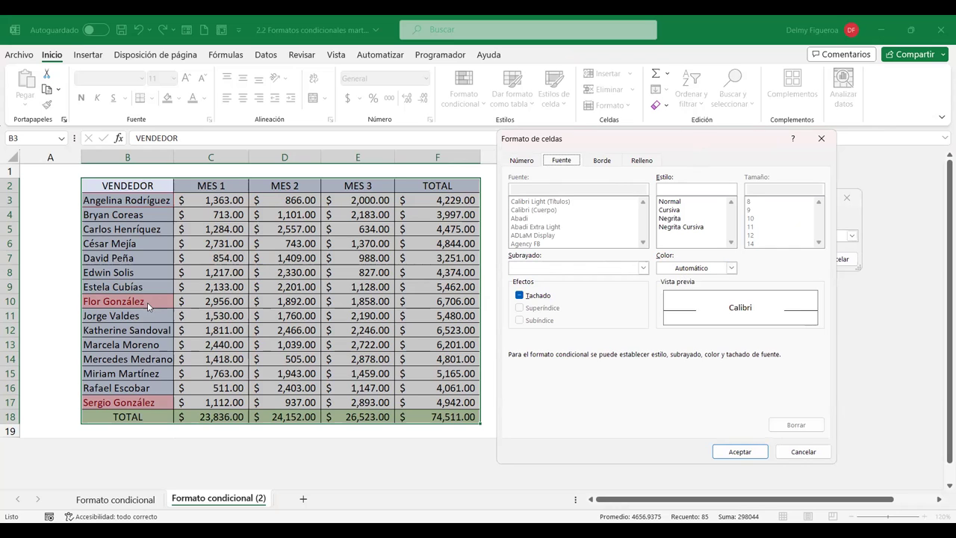
Step: Set the custom format's font colour to blue and add an orange outline border
click(732, 268)
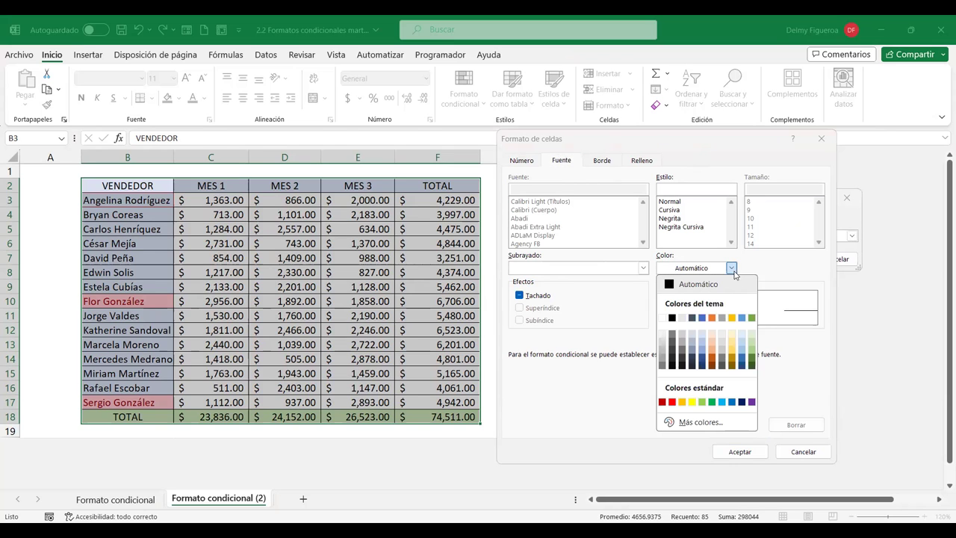
click(733, 403)
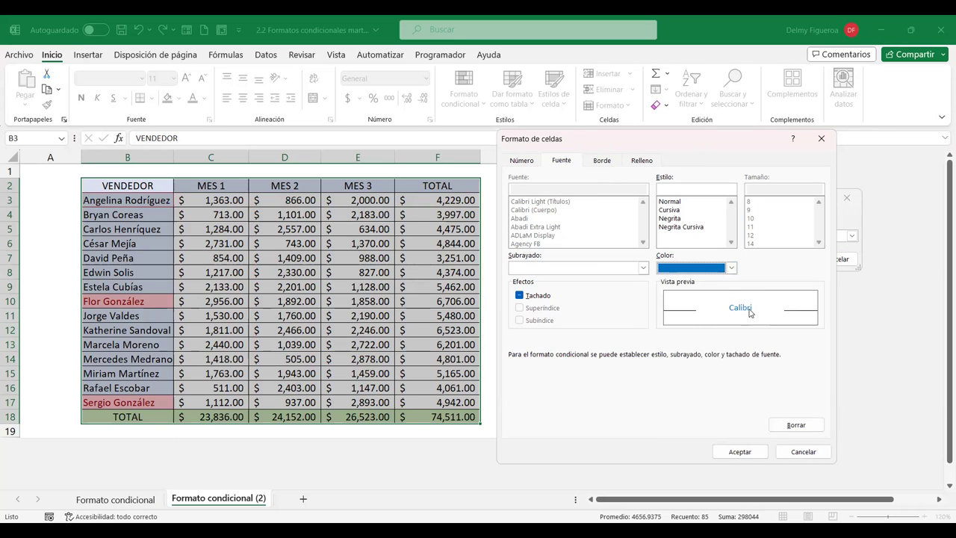
click(608, 161)
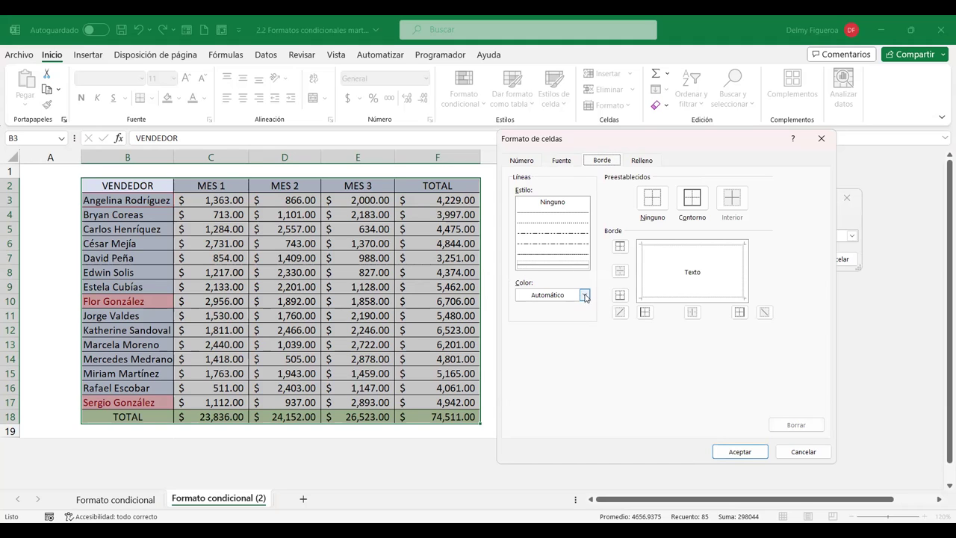
click(582, 266)
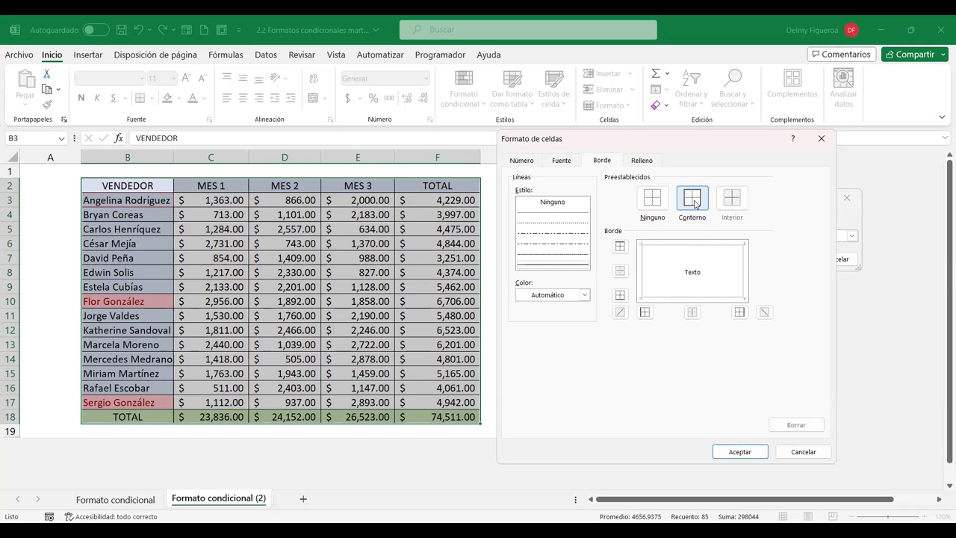
click(586, 295)
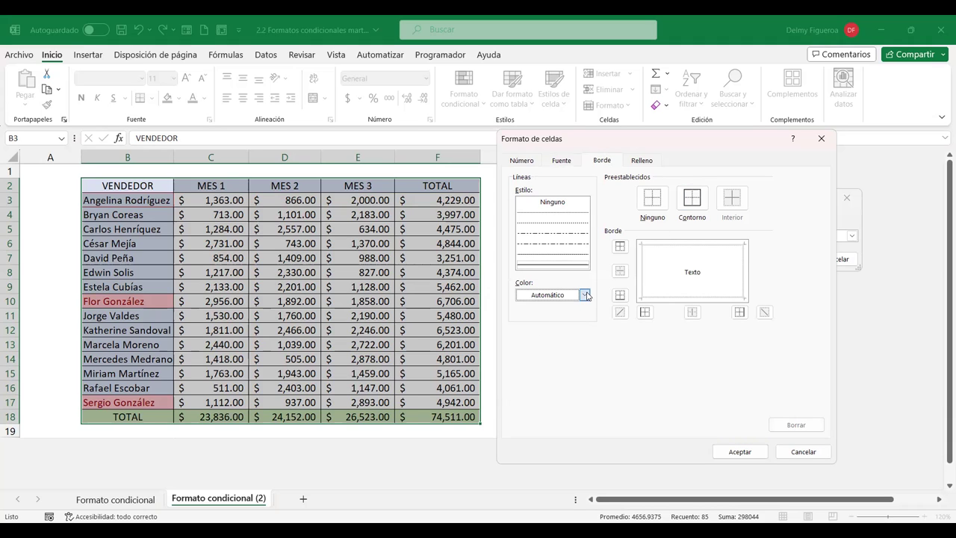
click(587, 295)
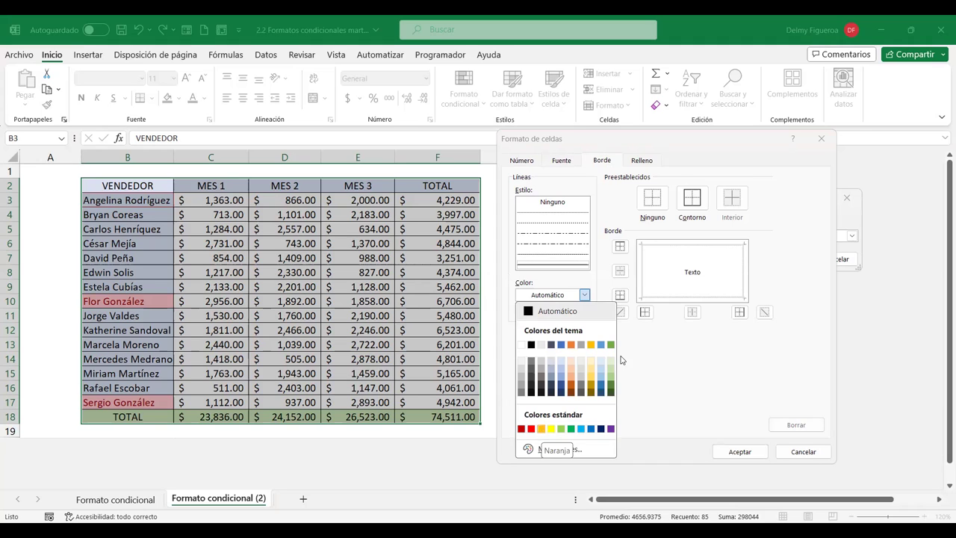
click(542, 432)
click(700, 209)
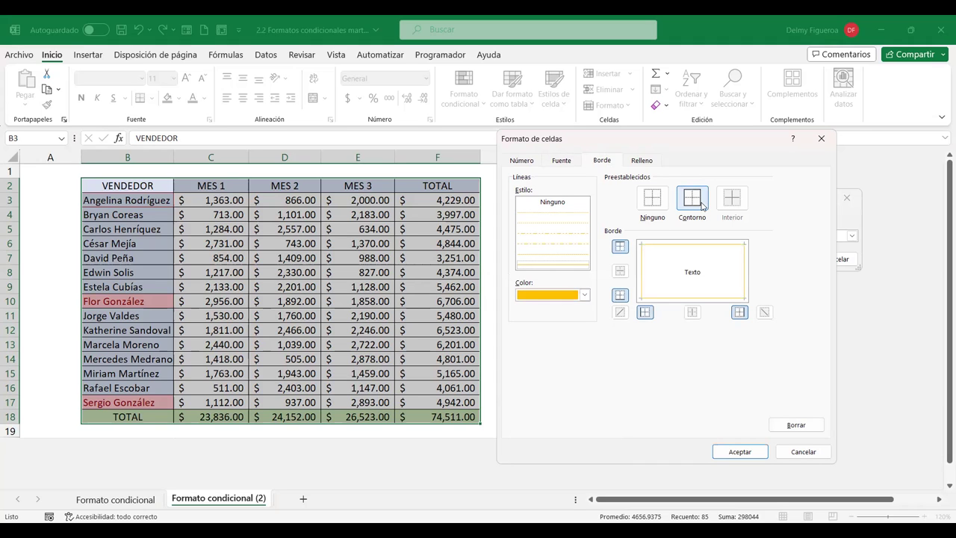
click(642, 160)
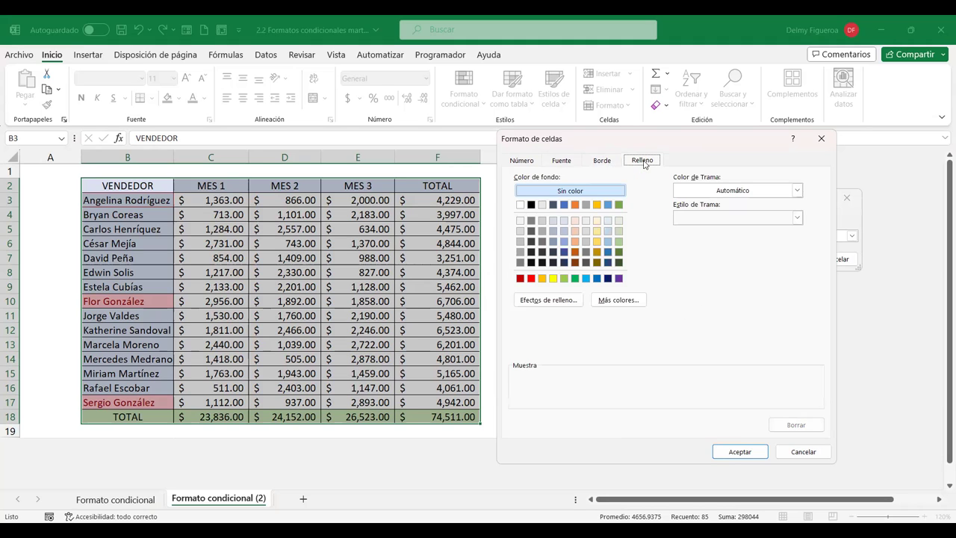
Step: Give the custom format a blue two-colour gradient fill and apply the text rule
click(797, 191)
click(797, 191)
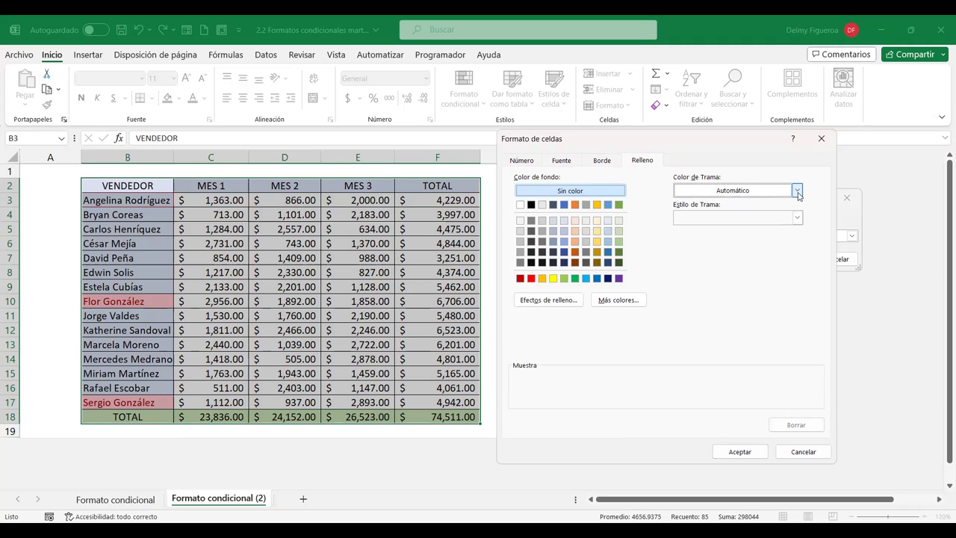
click(553, 302)
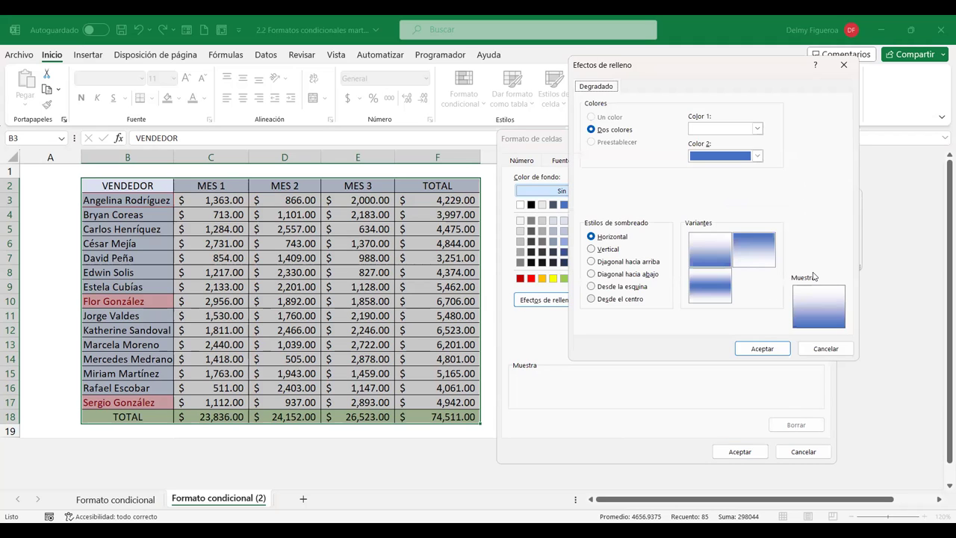
click(768, 350)
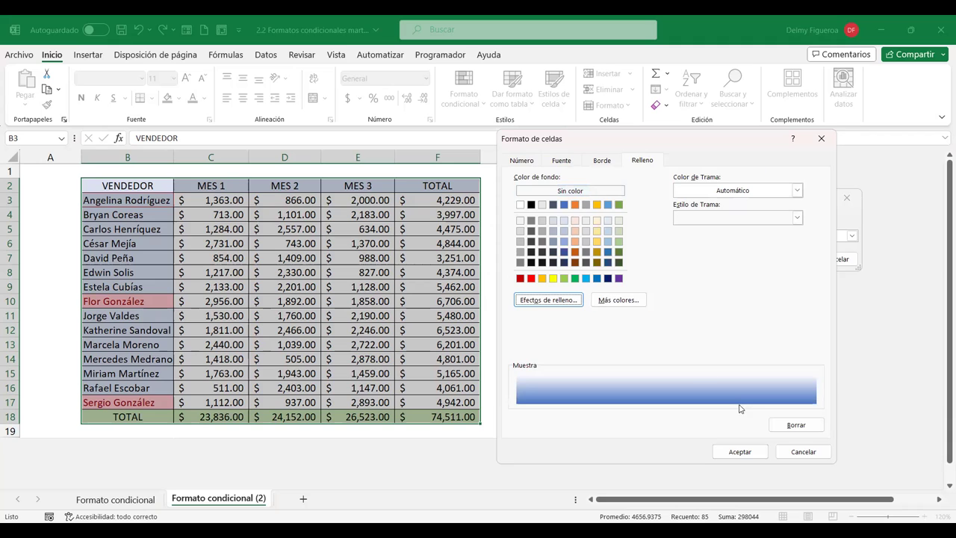
click(754, 453)
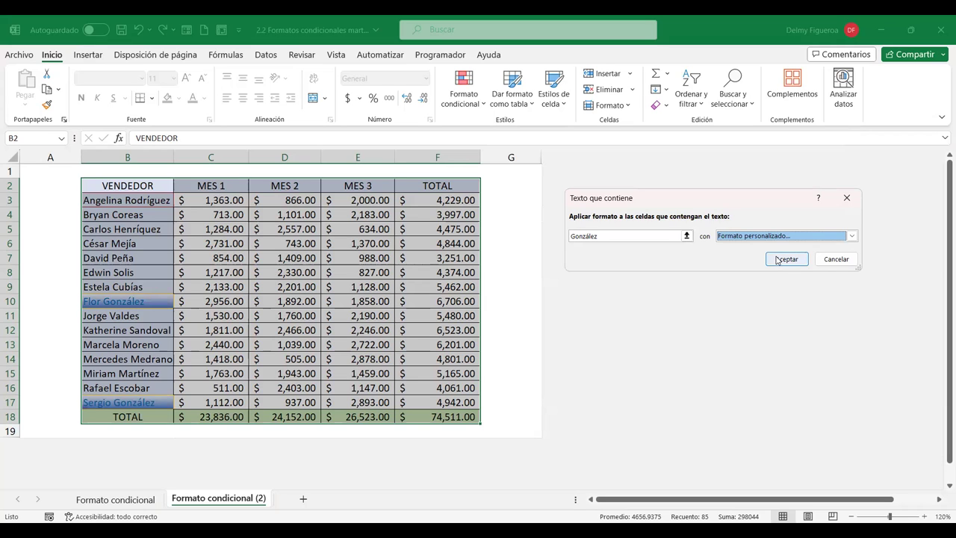
click(784, 260)
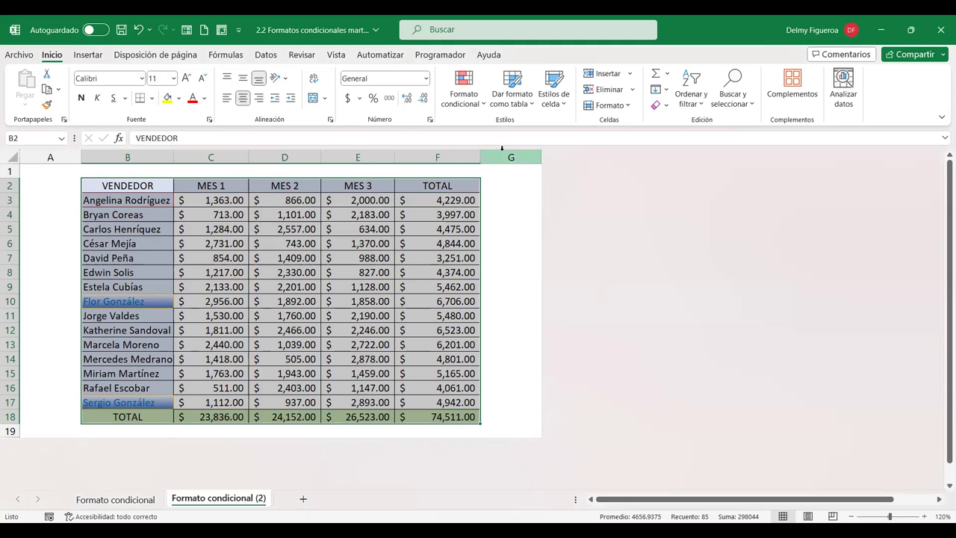
Step: Copy the VENDEDOR header into A2 and relabel it FECHA
click(482, 109)
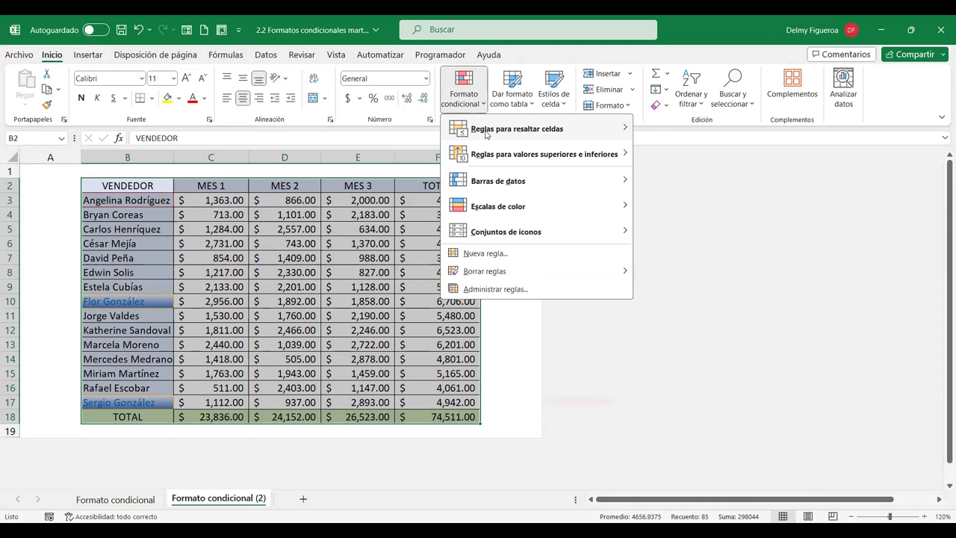
mouse_move(486, 132)
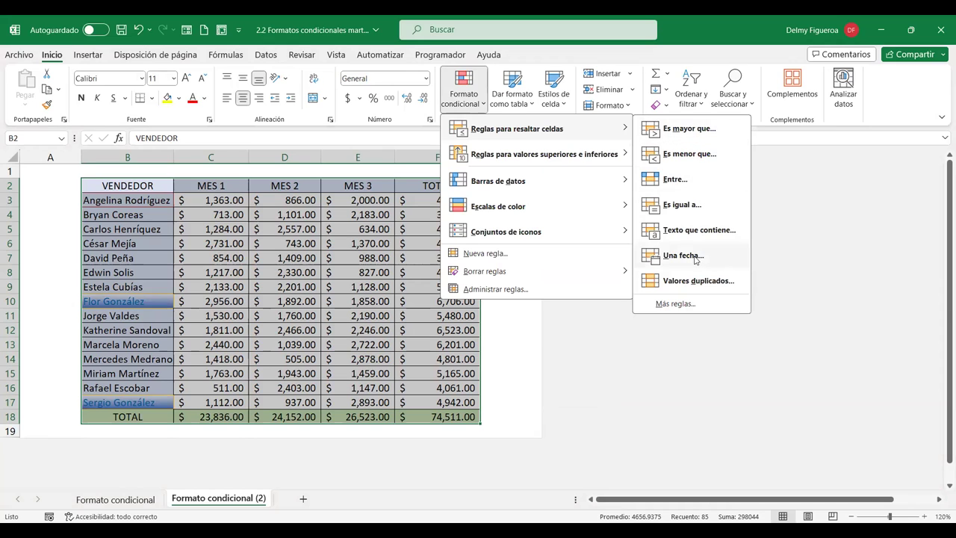
key(Escape)
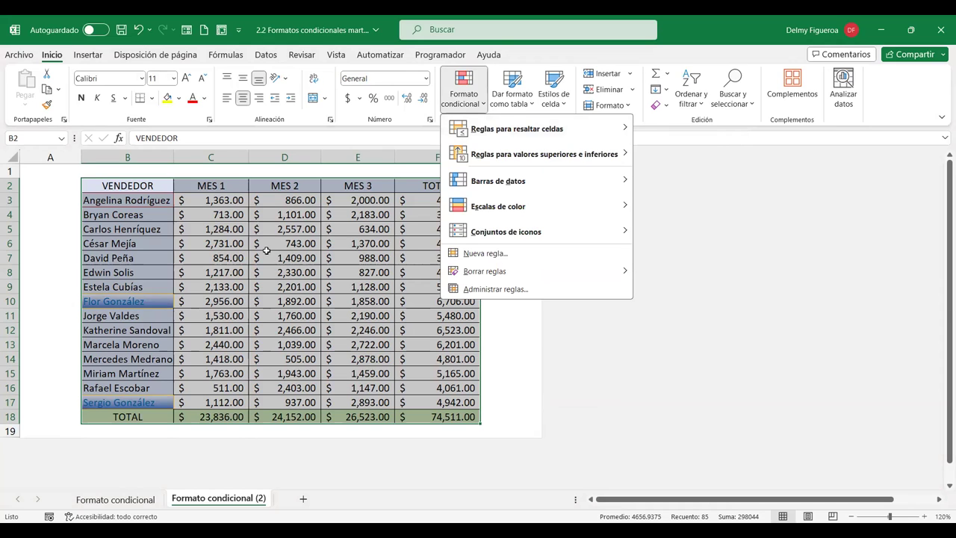
key(Escape)
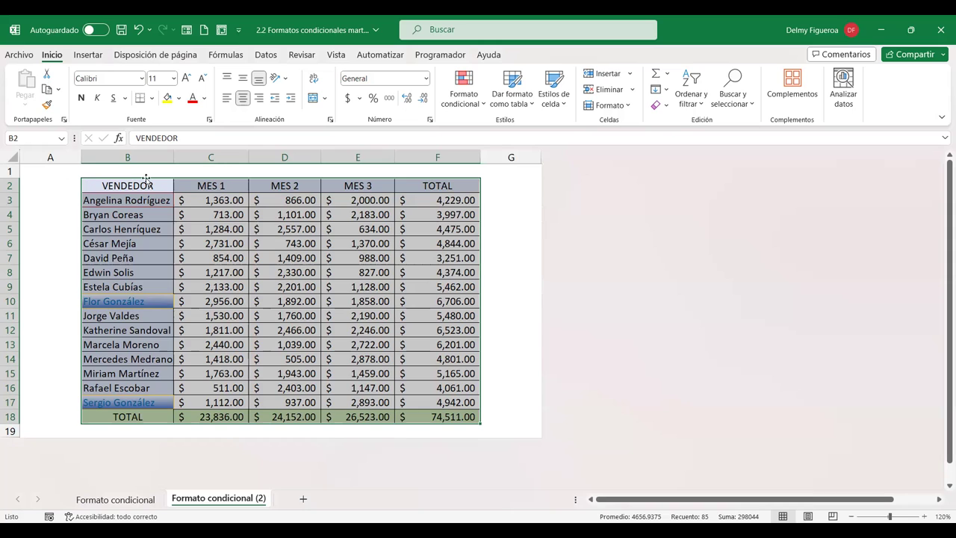
click(145, 184)
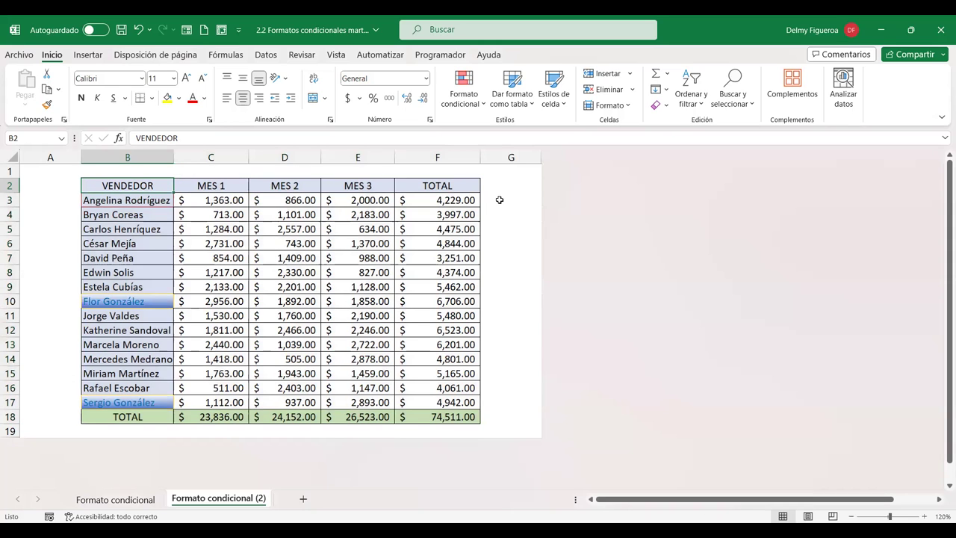
key(ctrl+c)
key(Left)
key(Return)
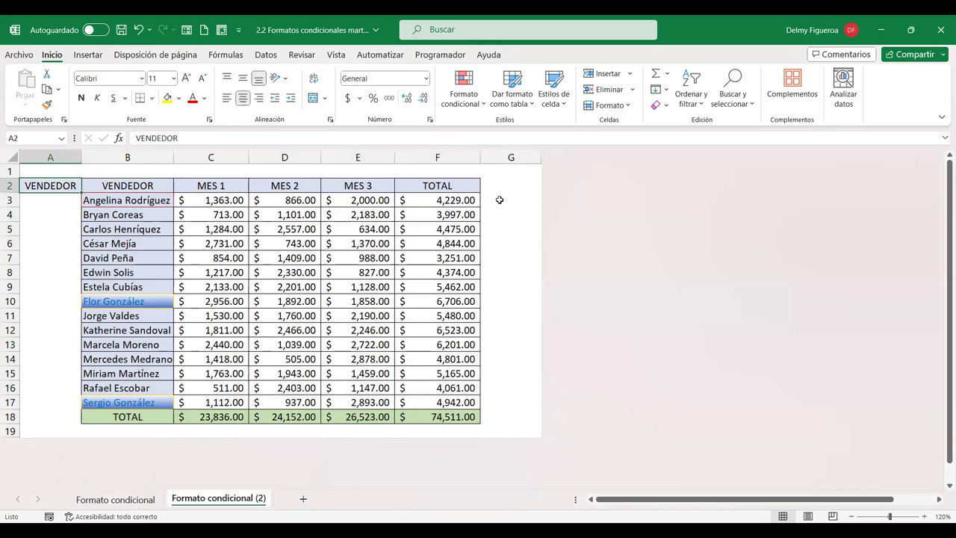
text(FECHA)
key(Return)
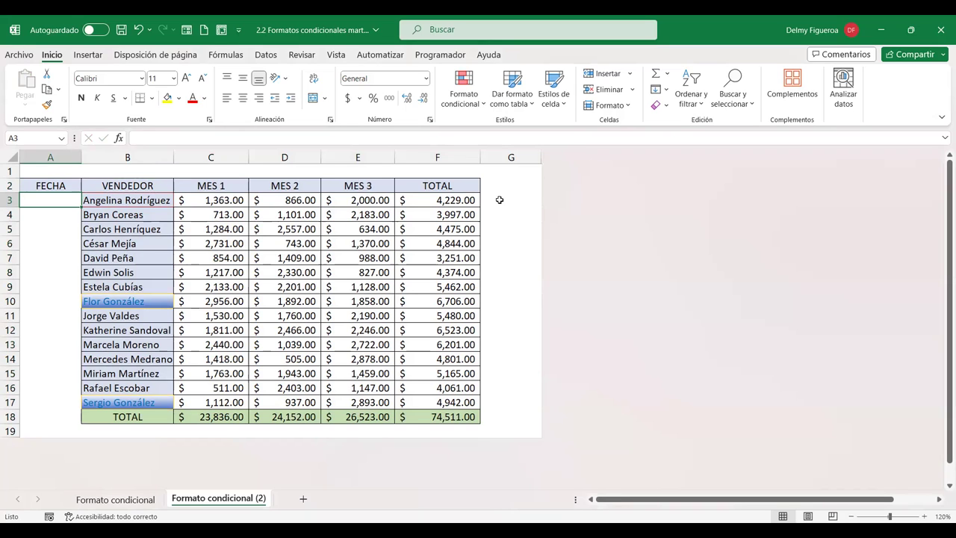
Step: Enter =+HOY() in A3 to show today's date, 7/11/2023
text(+HOY)
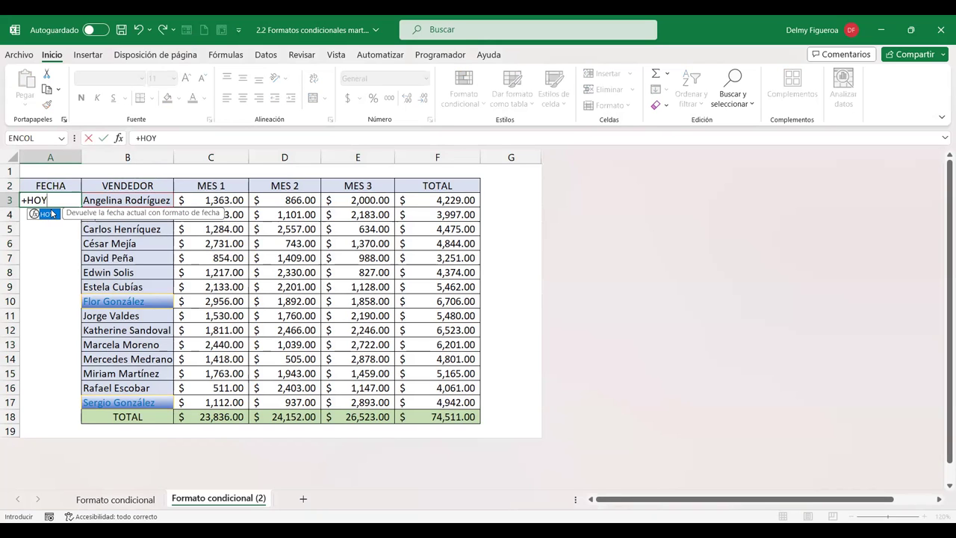
double_click(49, 214)
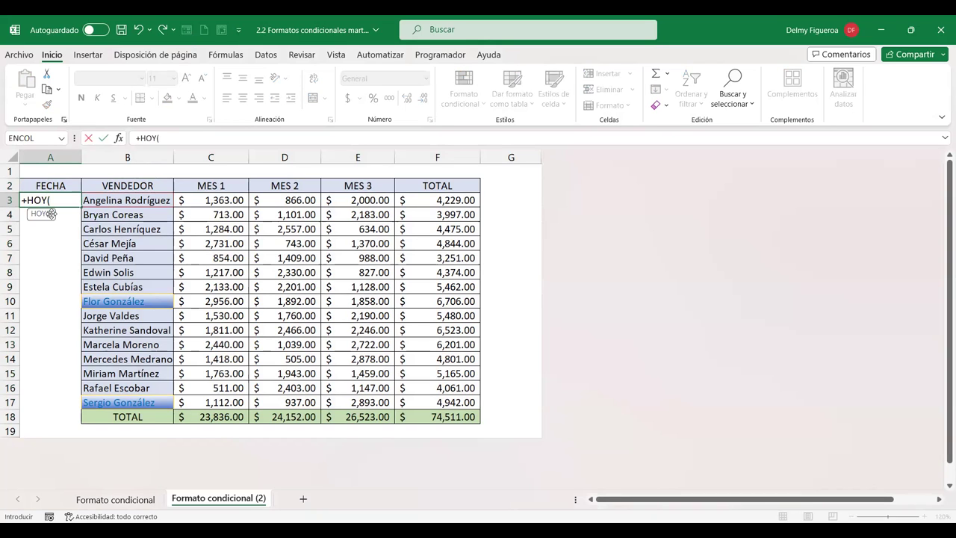
key(Return)
click(55, 200)
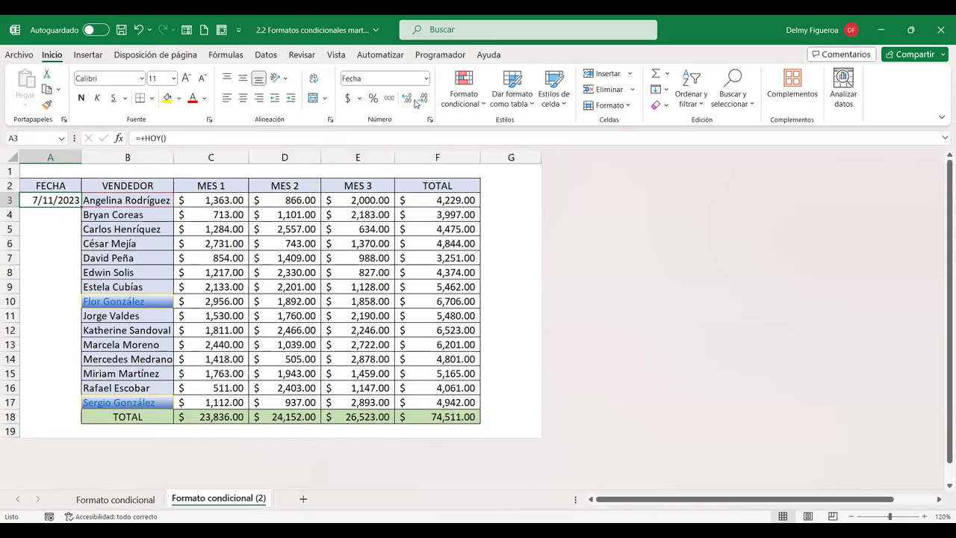
Step: Fill A3:A17 with =ALEATORIO.ENTRE(45200;45237) random date serials in General format
click(426, 78)
click(415, 103)
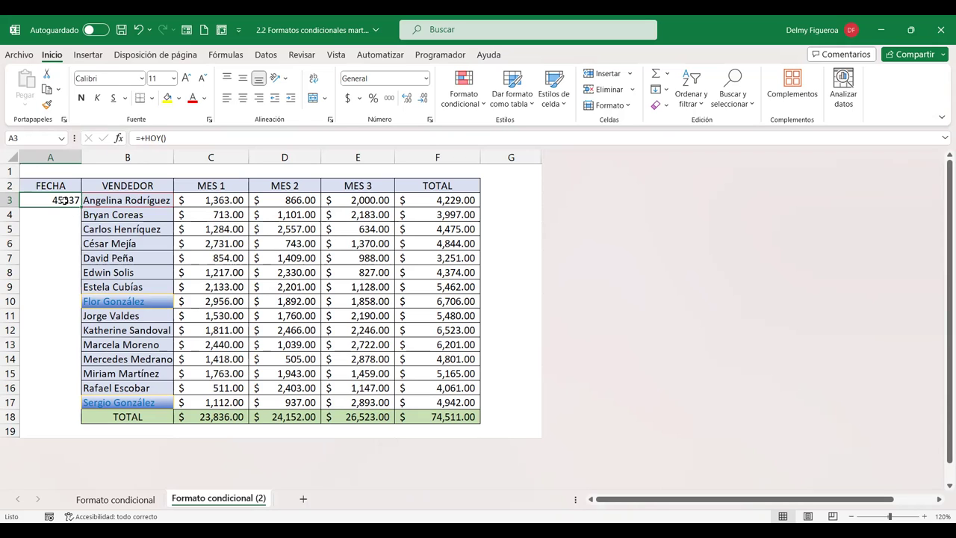
mouse_move(63, 200)
mouse_down()
mouse_move(56, 413)
mouse_move(57, 399)
mouse_move(74, 402)
mouse_up()
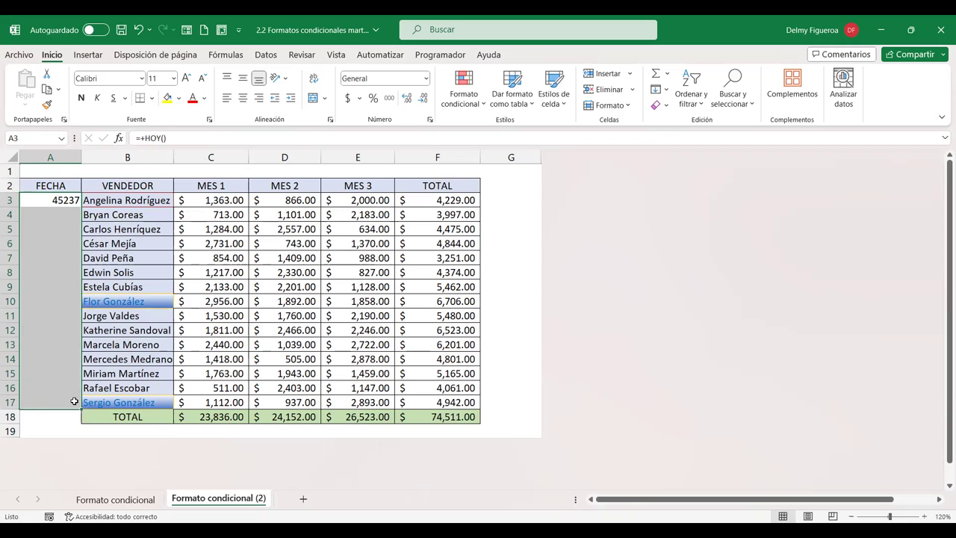
text(+)
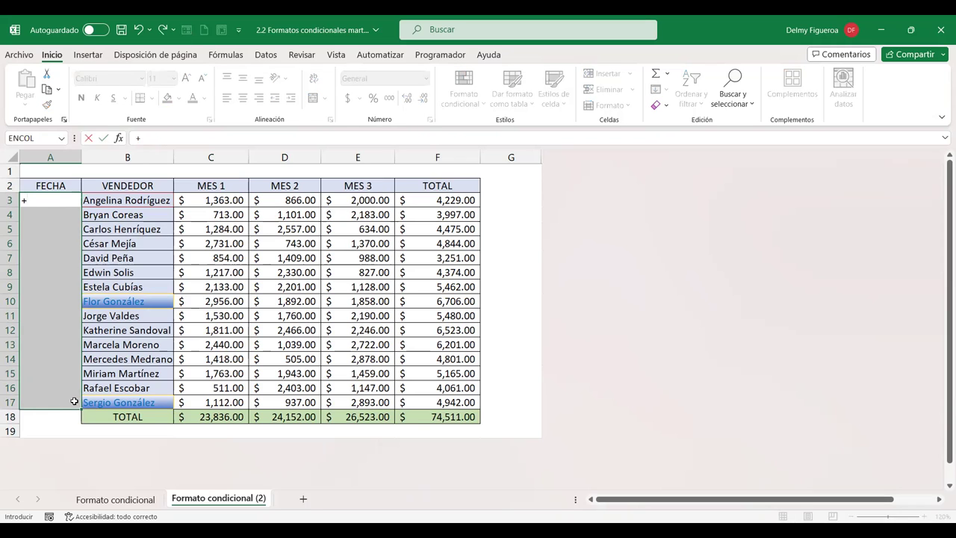
text(ALEA)
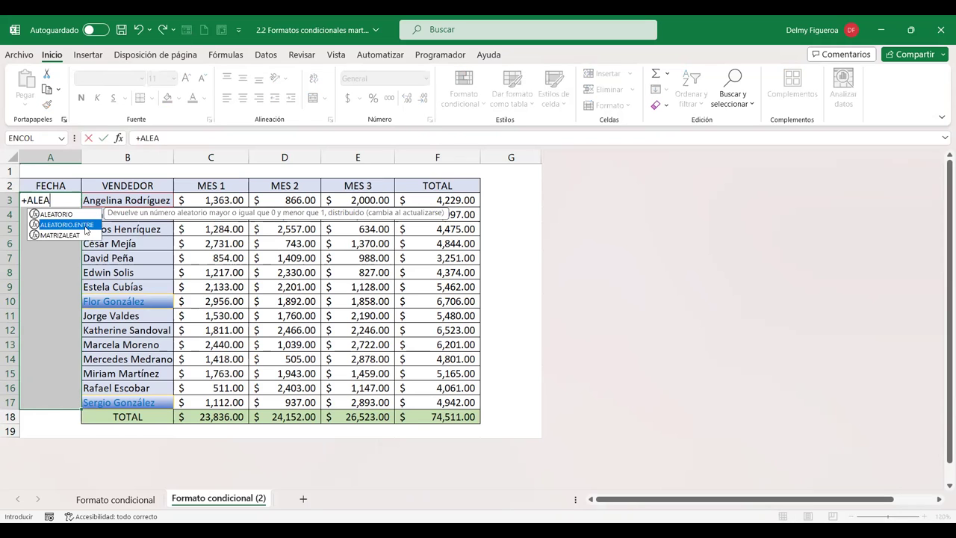
double_click(67, 225)
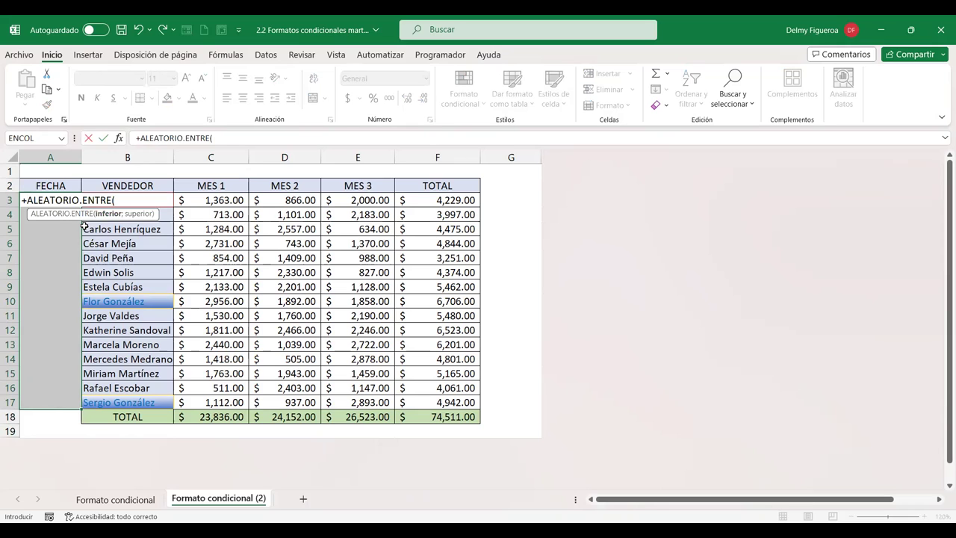
text(45200)
text(;452)
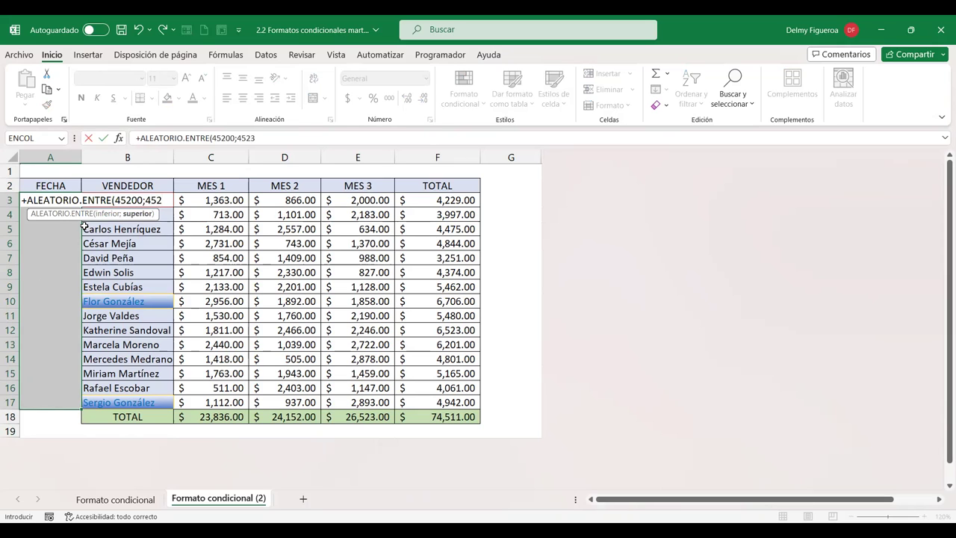
text(37)
text())
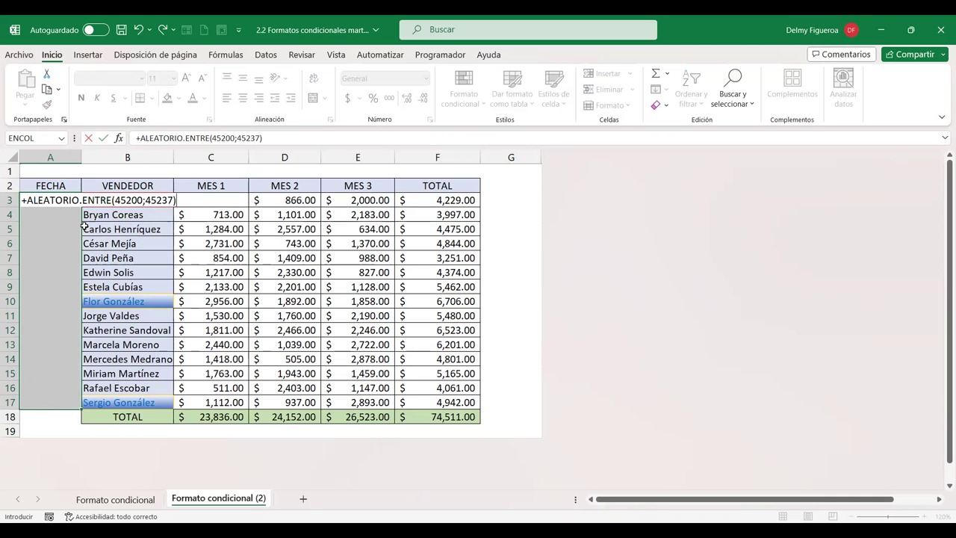
key(ctrl+Return)
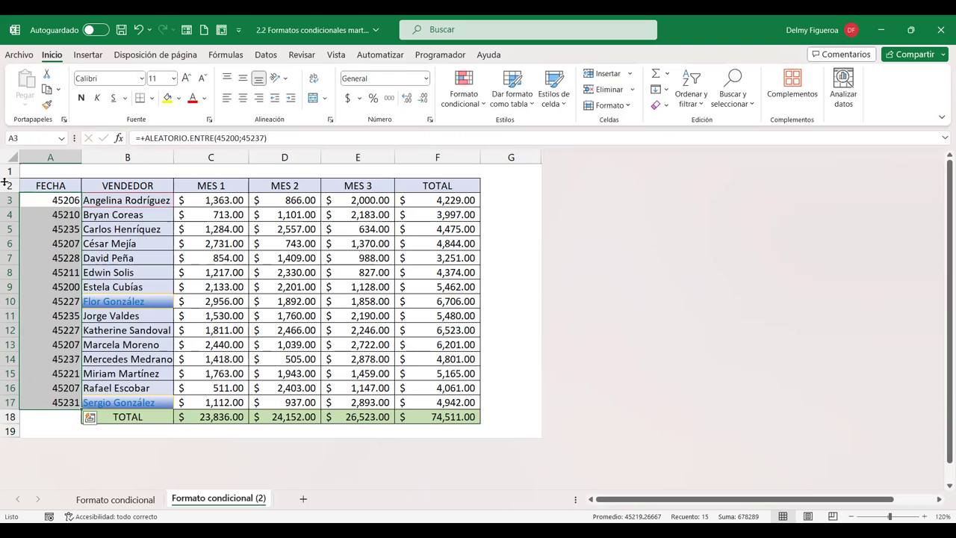
Step: Convert the random dates to fixed values and format them as Short Date
key(ctrl+c)
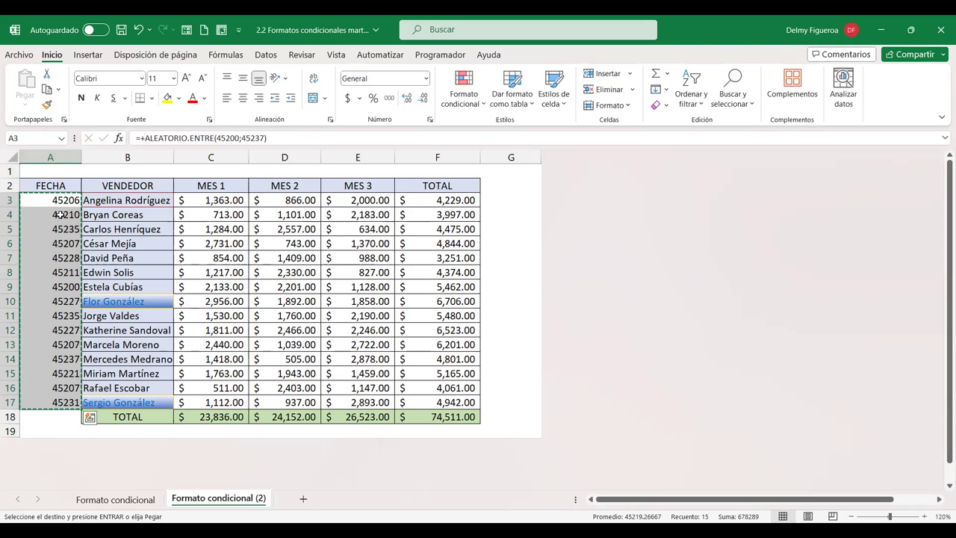
right_click(60, 215)
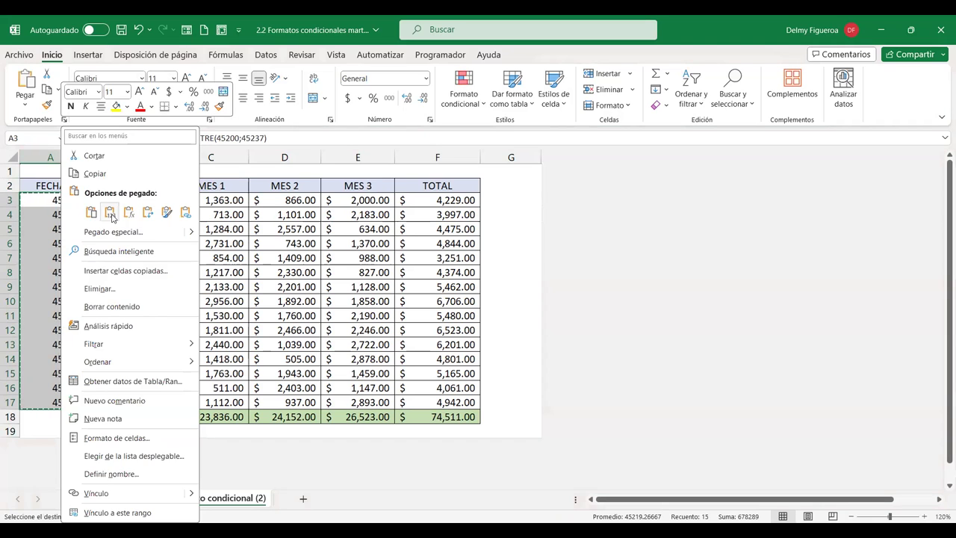
click(111, 214)
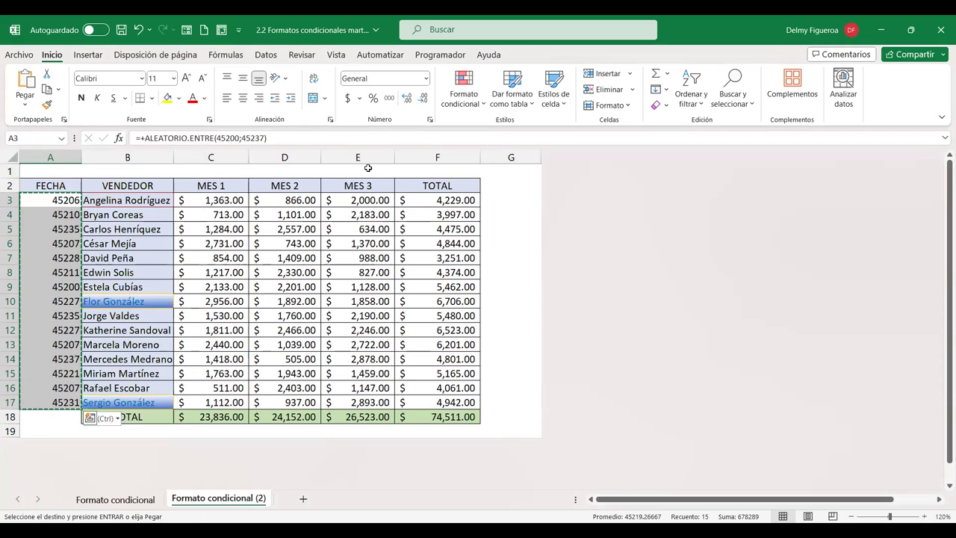
click(426, 78)
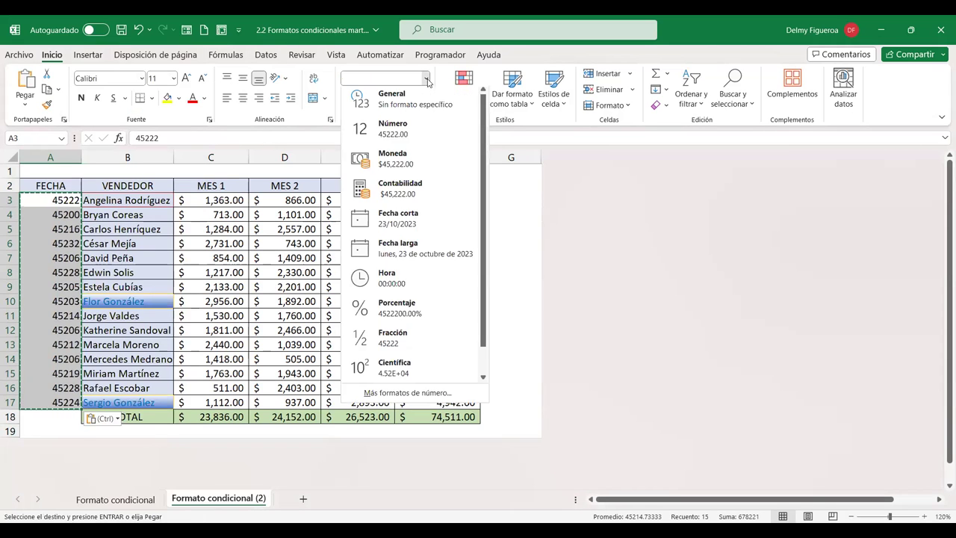
click(407, 217)
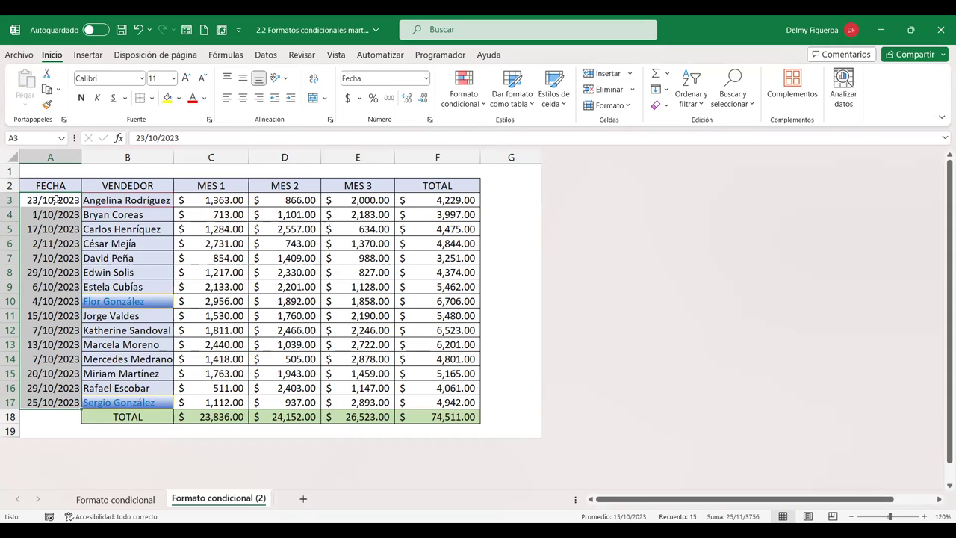
Step: Select A3:F17 and start an A Date Occurring highlight rule
drag(57, 200, 451, 397)
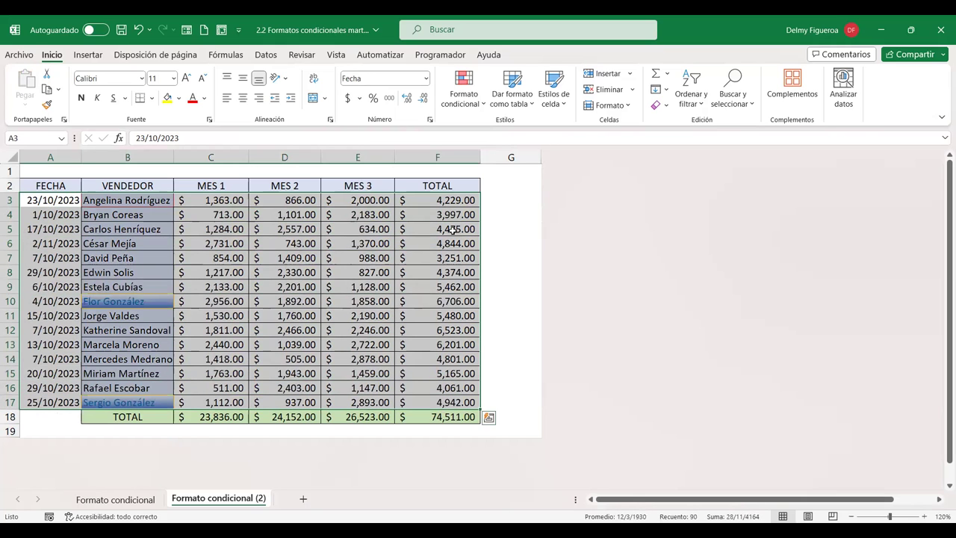
click(487, 106)
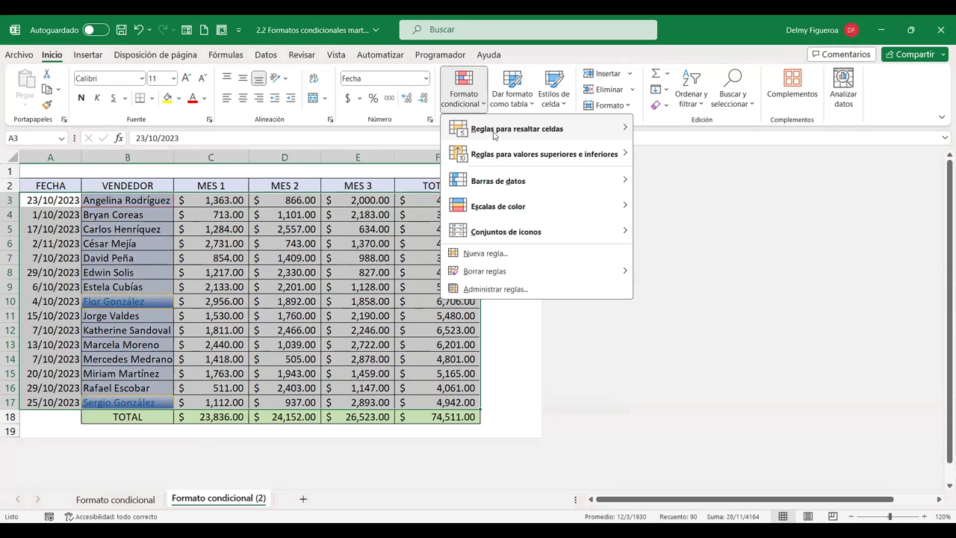
mouse_move(494, 135)
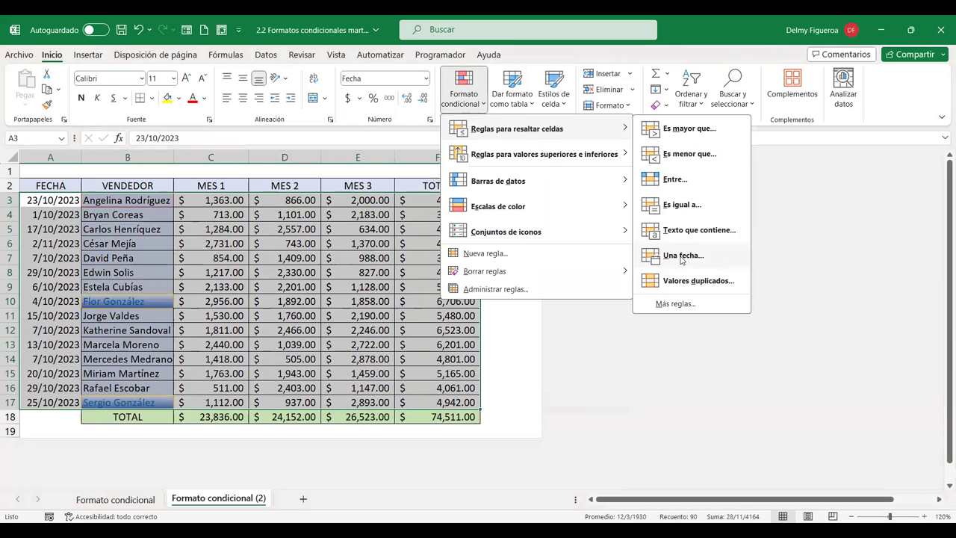
click(681, 258)
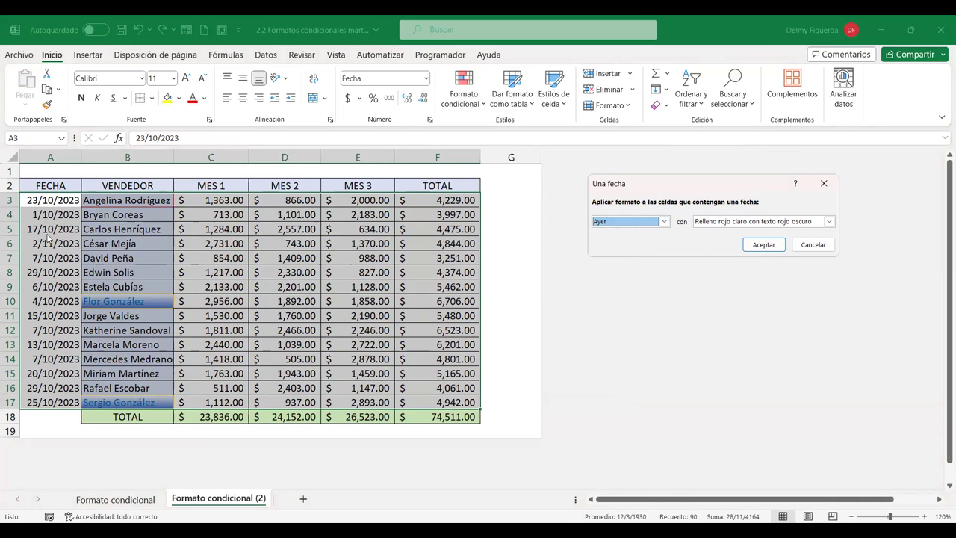
Step: Preview the date periods from Today through Last month in the date rule
click(664, 224)
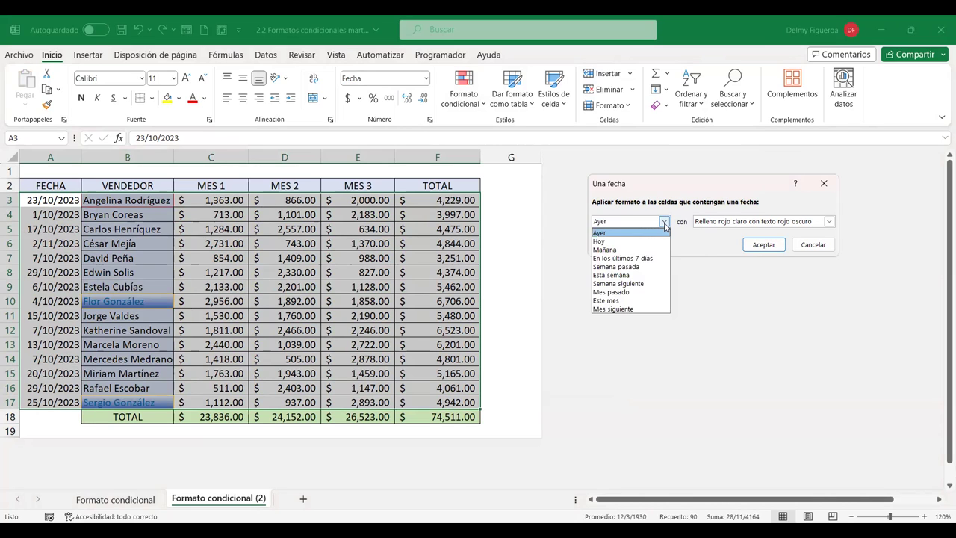
click(617, 241)
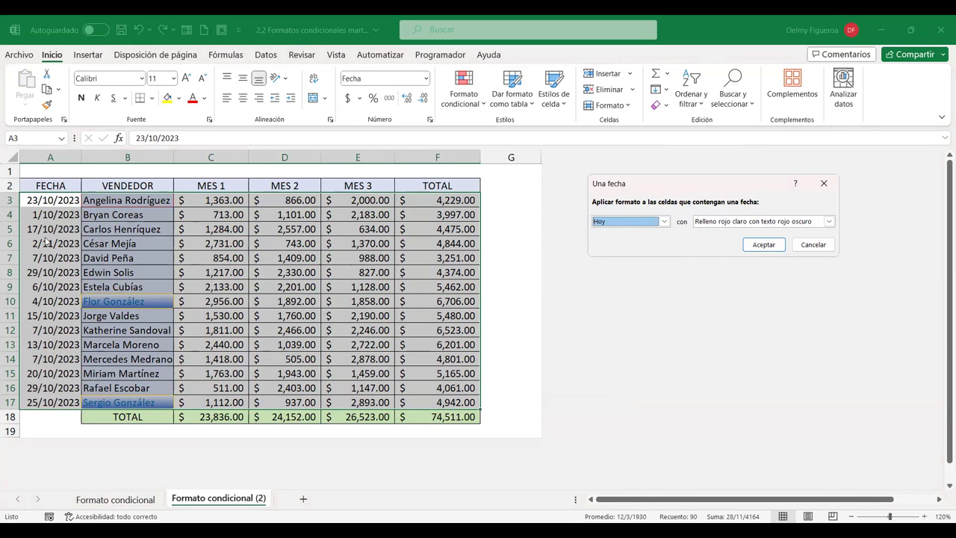
click(665, 223)
click(610, 251)
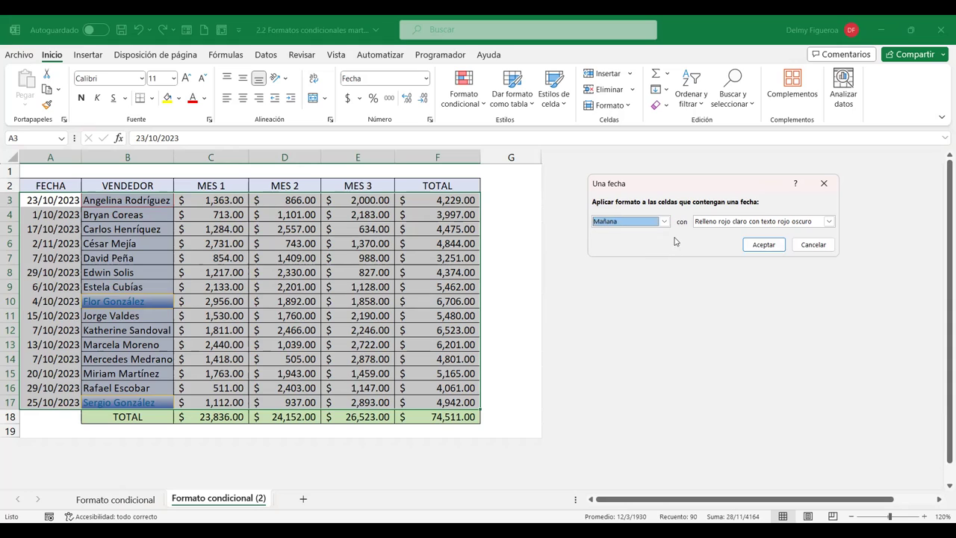
click(664, 224)
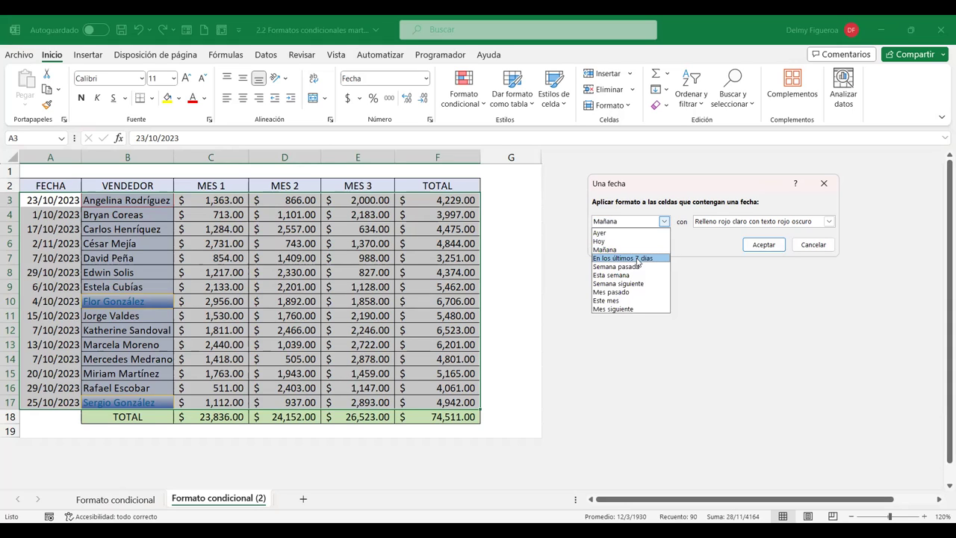
click(638, 259)
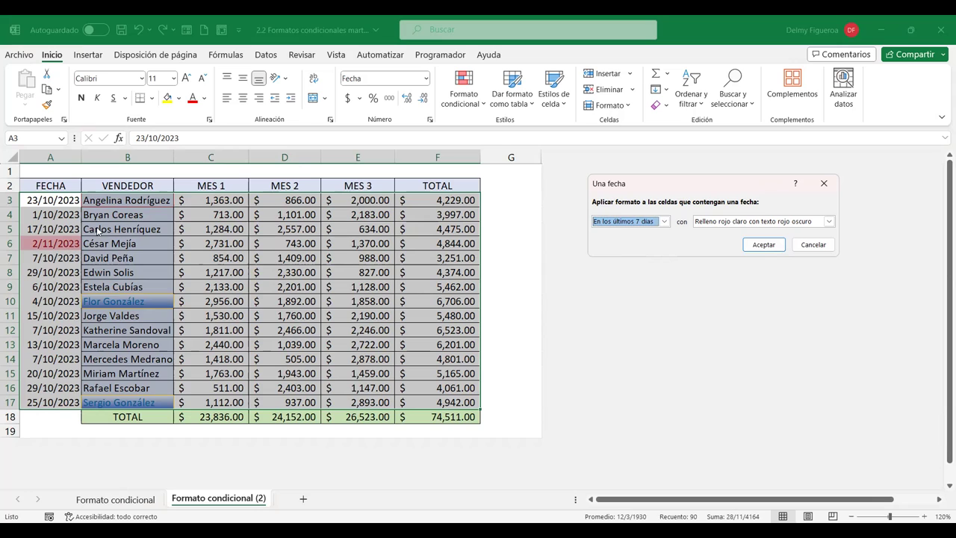
click(664, 221)
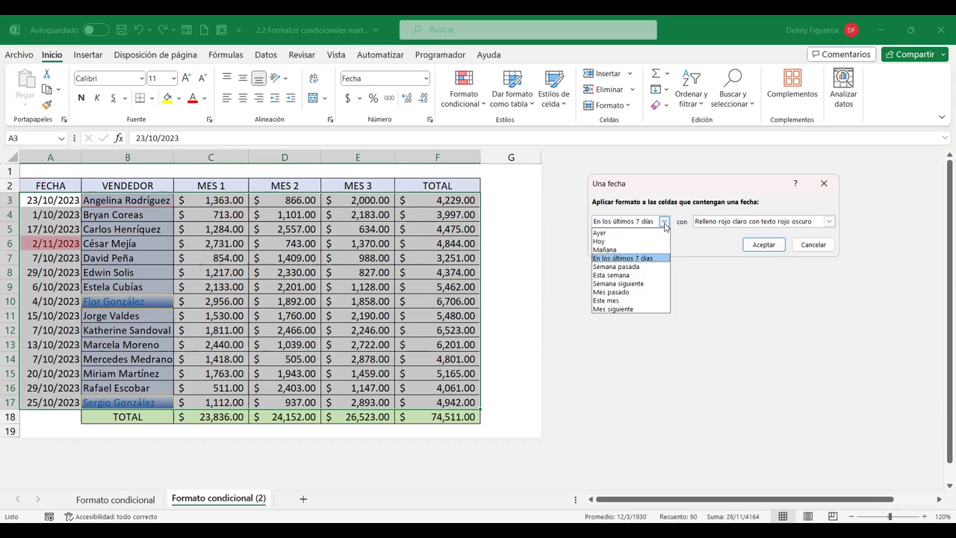
click(630, 266)
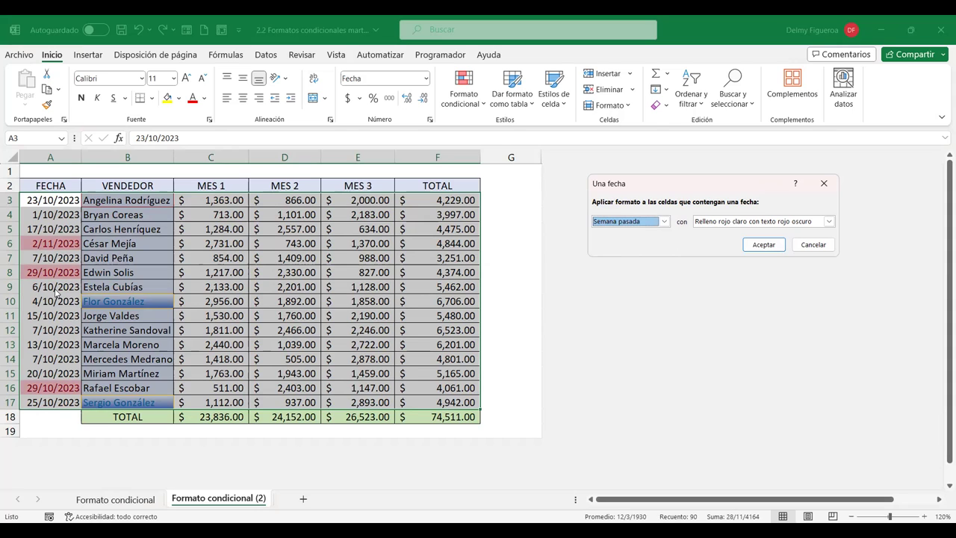
click(664, 222)
click(629, 274)
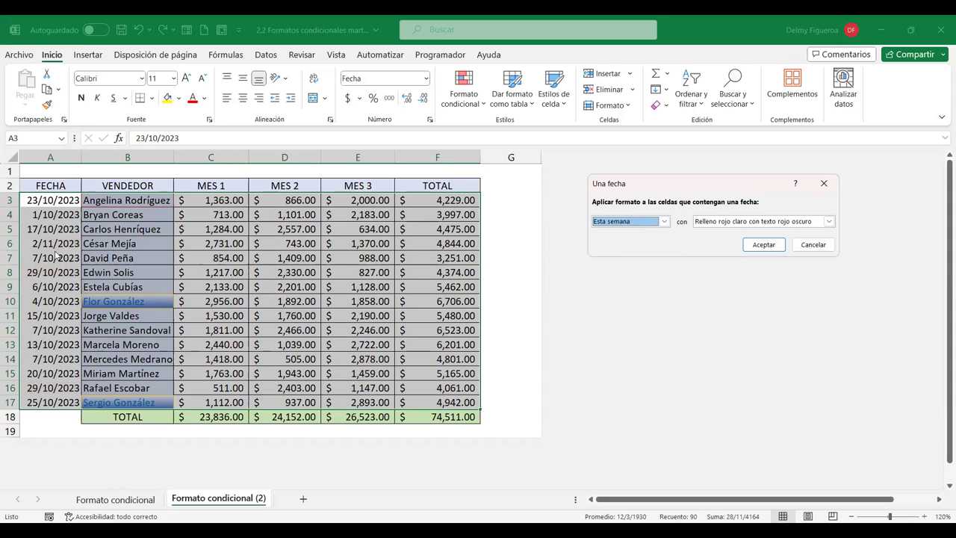
click(664, 222)
click(629, 284)
click(664, 222)
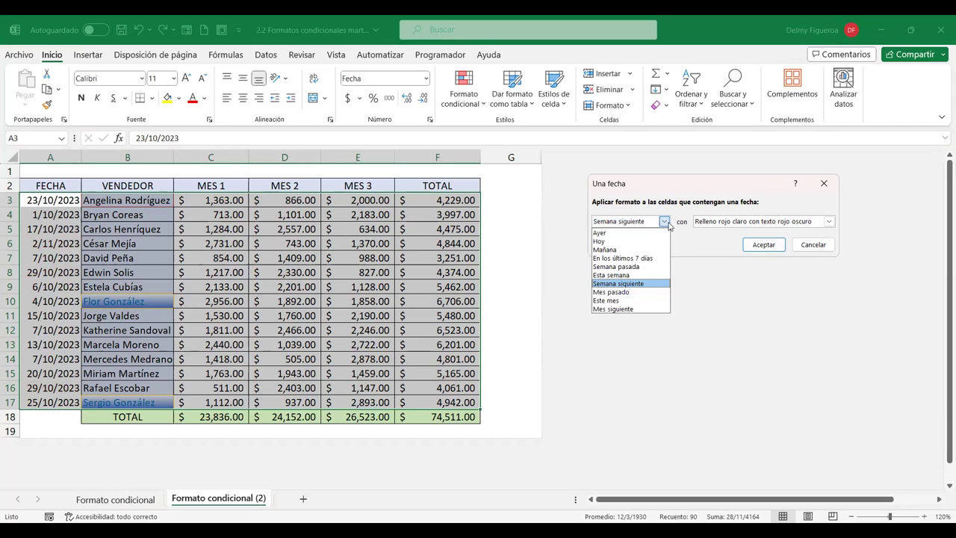
click(627, 294)
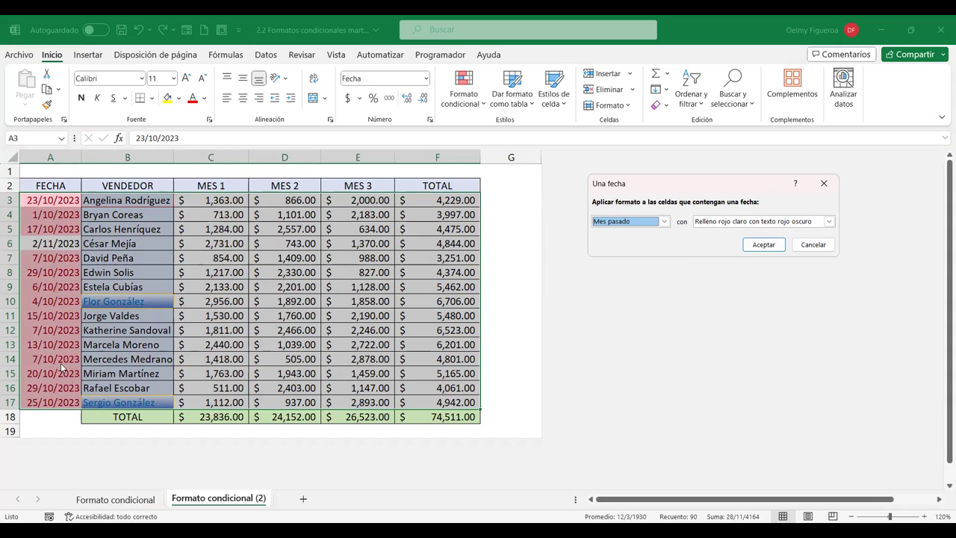
Step: Apply the rule for This Month with light red fill and dark red text
click(665, 222)
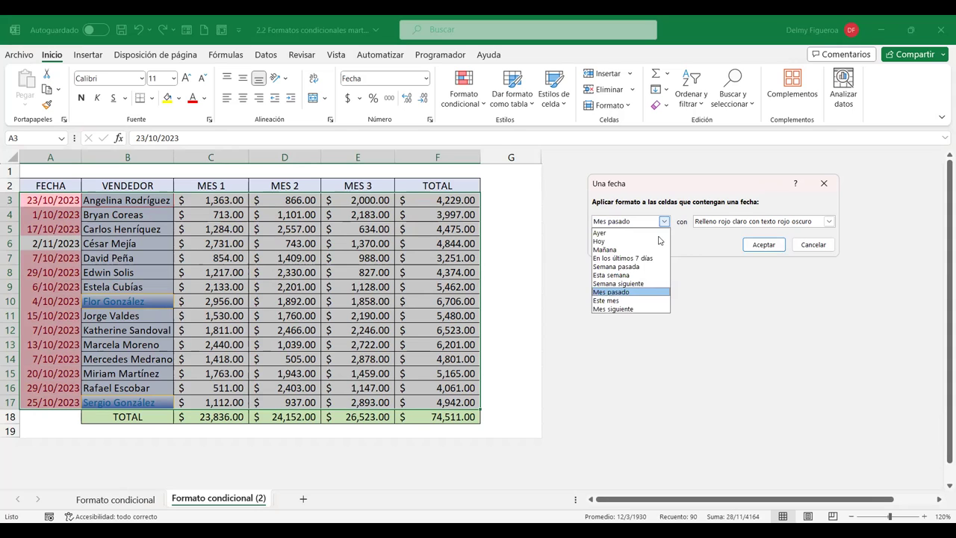
click(624, 302)
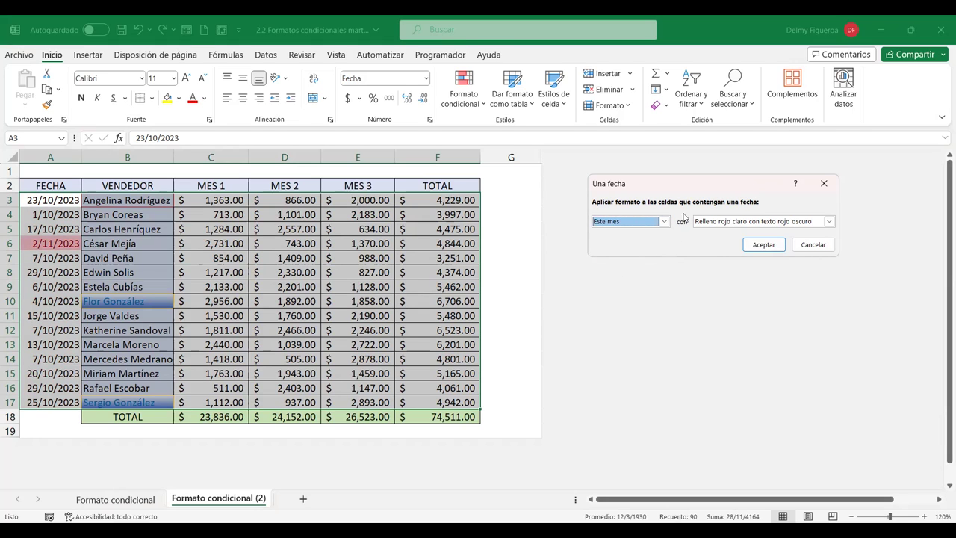
click(665, 222)
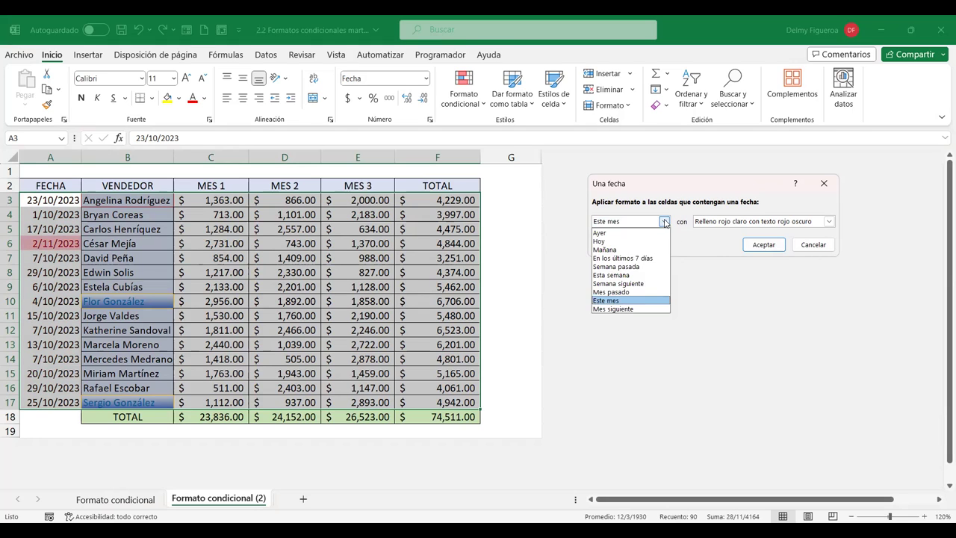
click(636, 308)
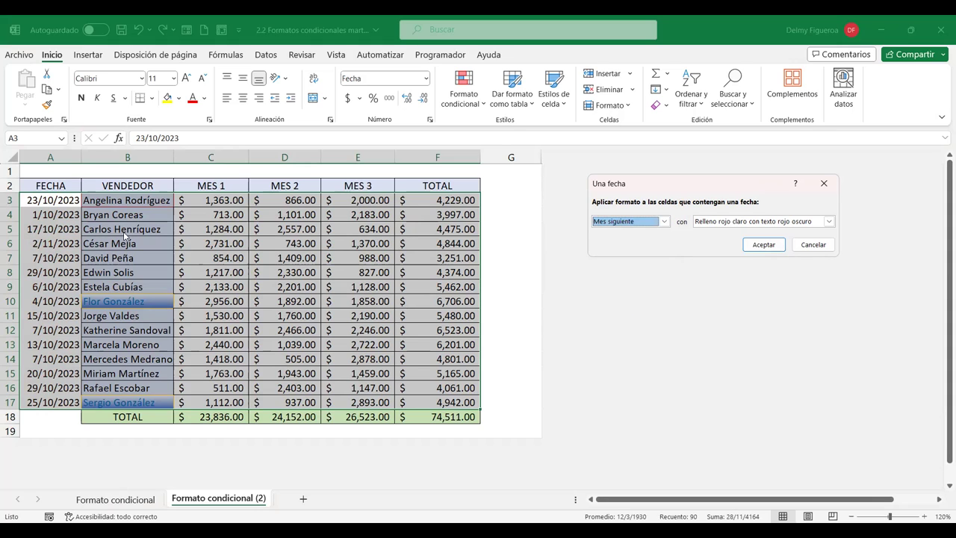
click(664, 221)
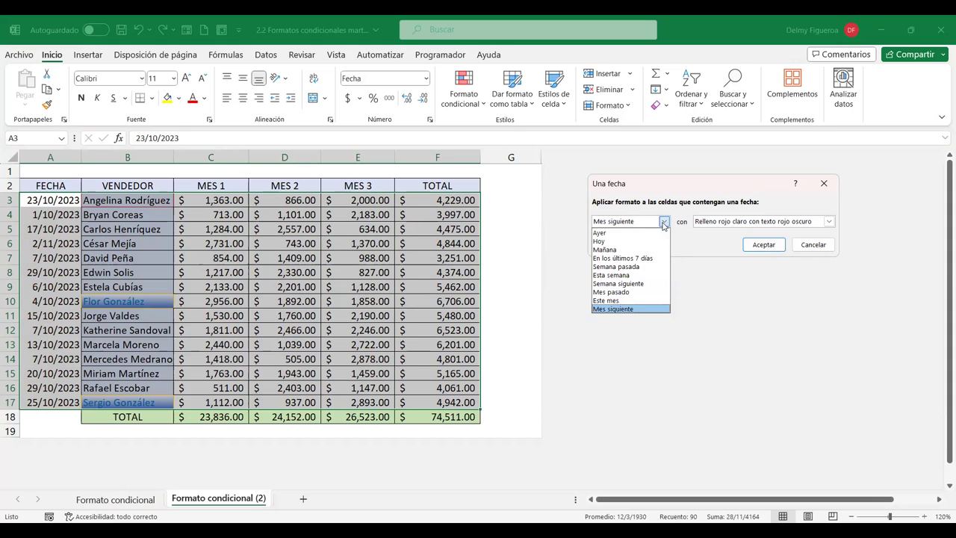
click(623, 302)
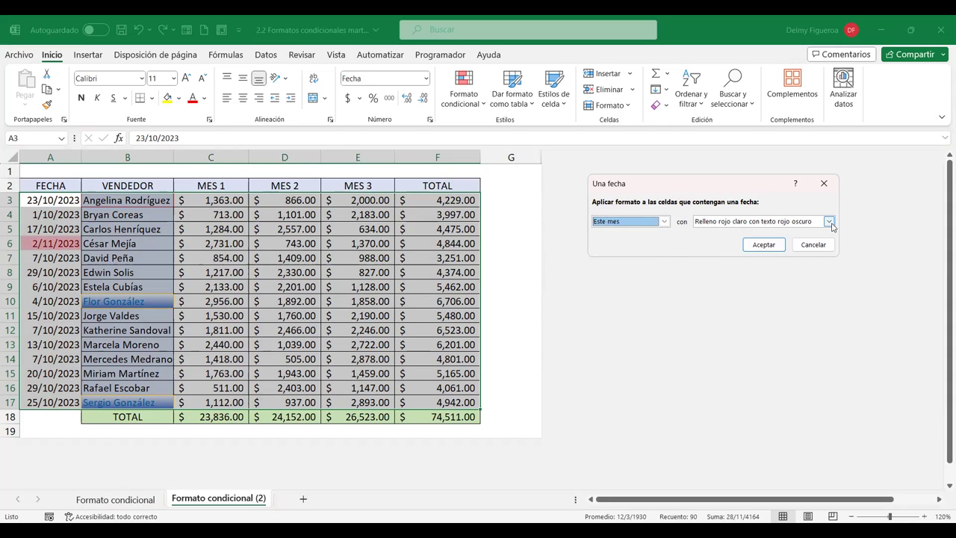
click(768, 246)
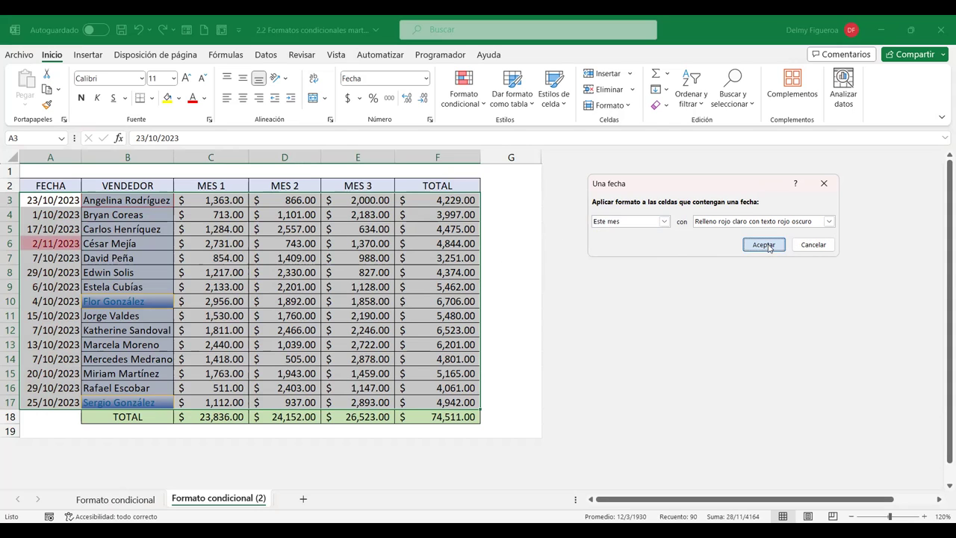
click(482, 108)
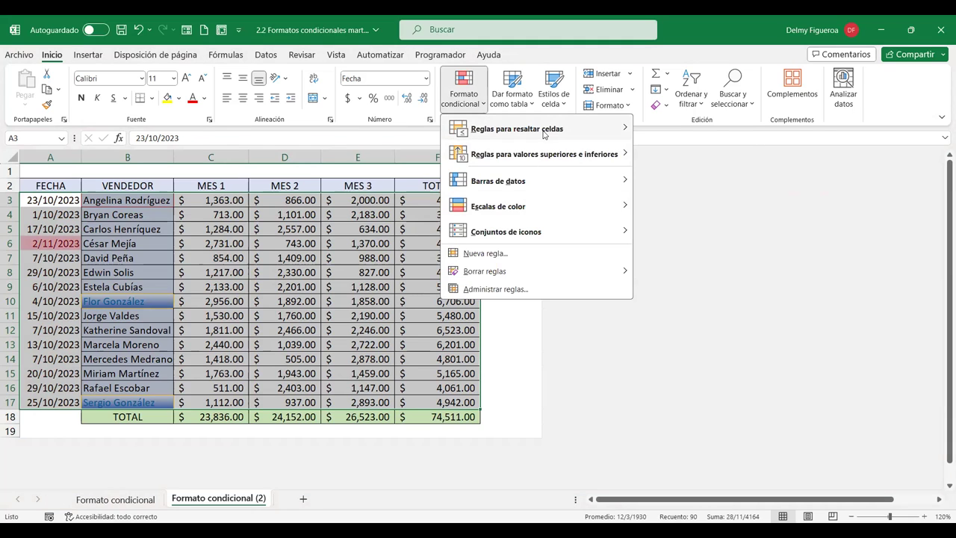
mouse_move(544, 134)
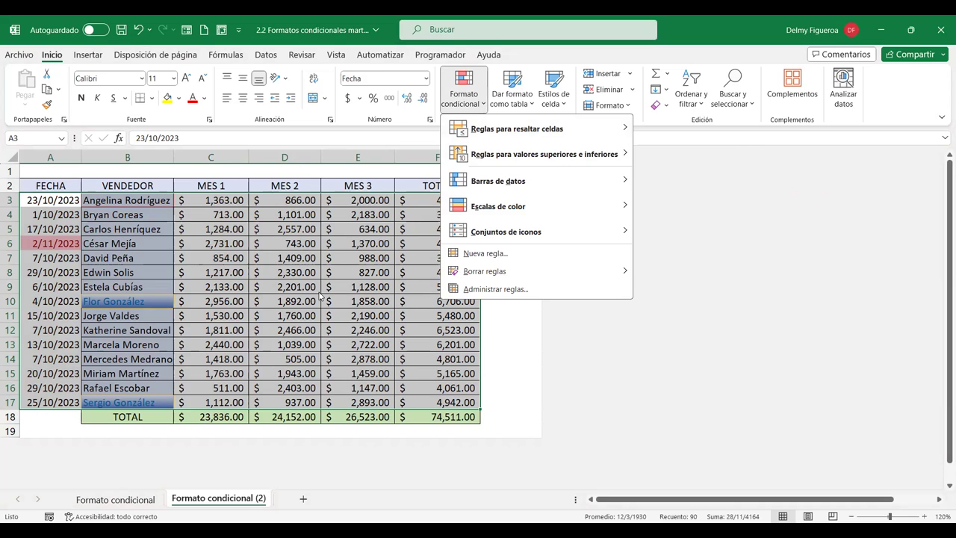
key(Escape)
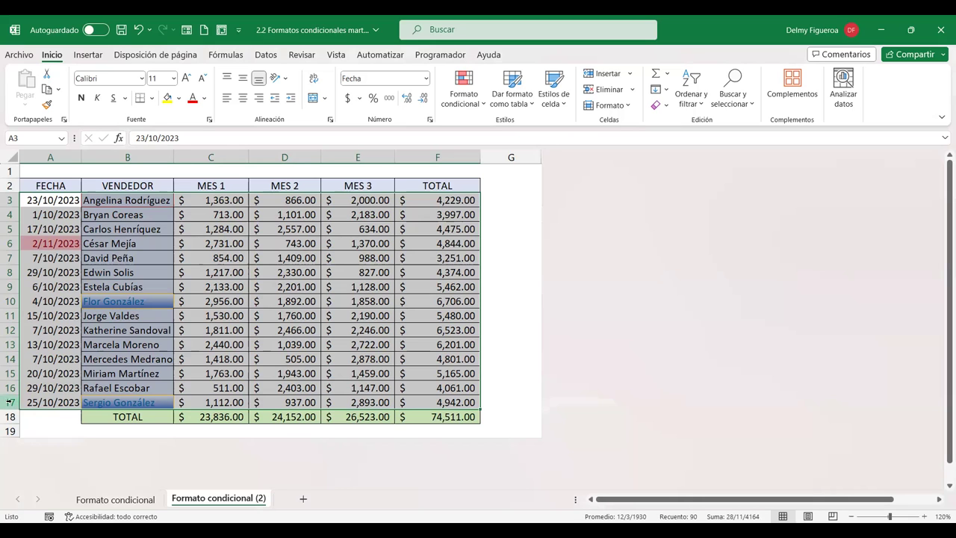
click(10, 401)
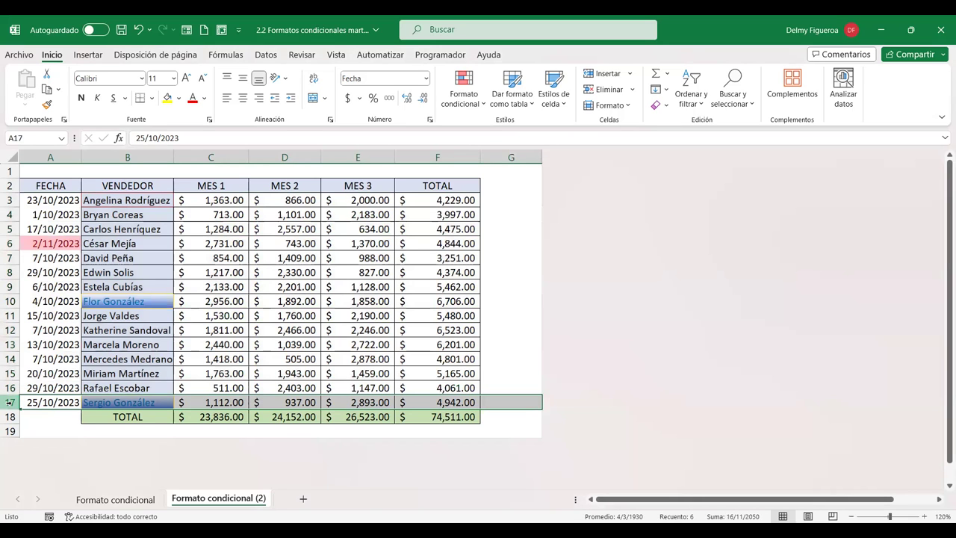
right_click(13, 403)
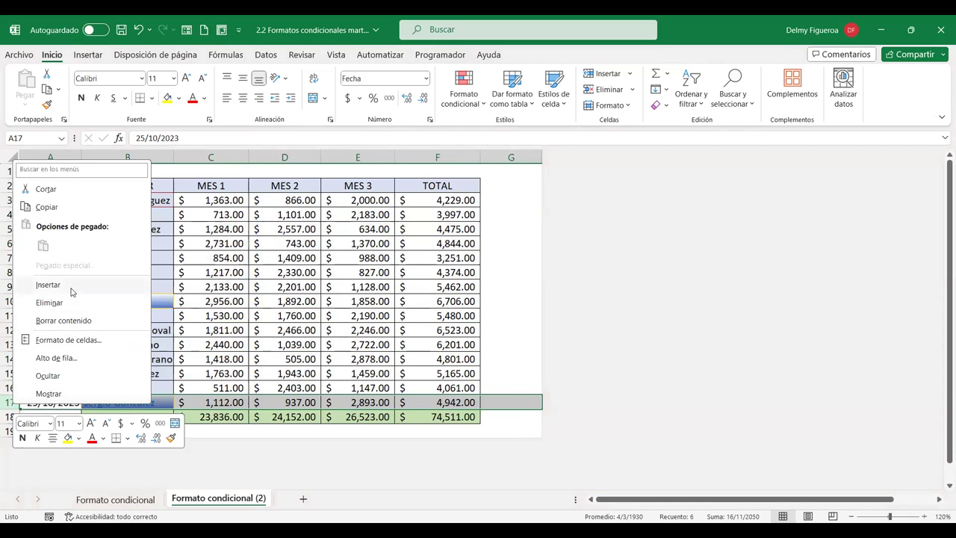
click(47, 285)
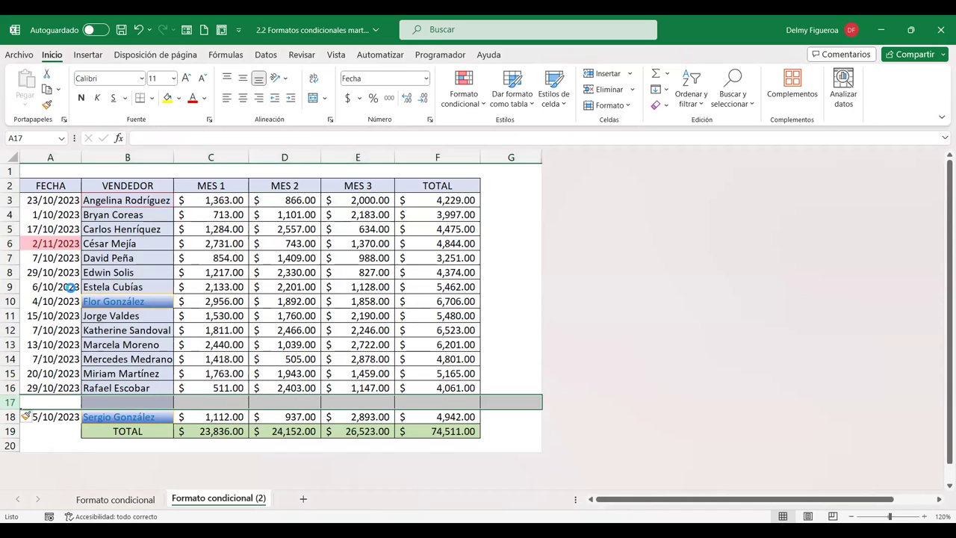
key(F4)
key(F4)
key(F4)
key(F4)
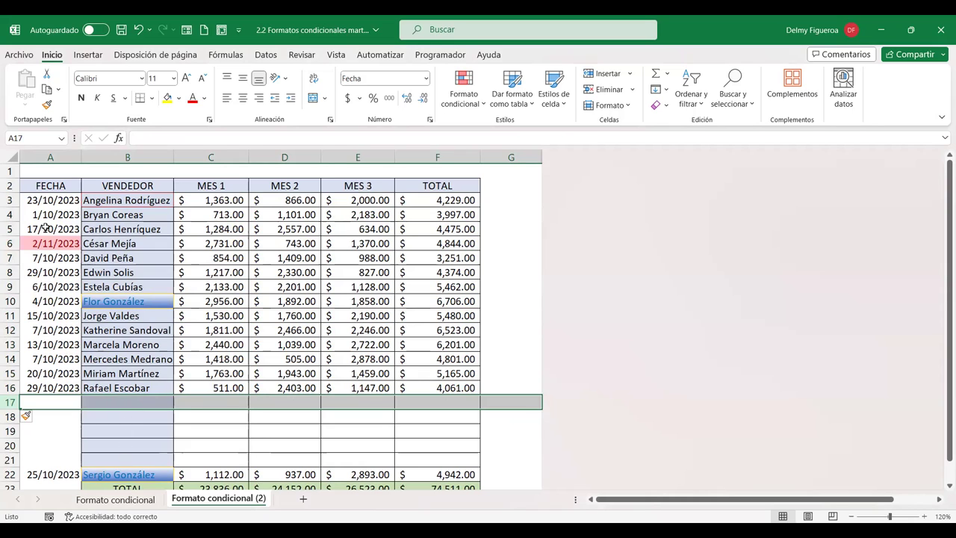
Step: Copy rows 3–7 and paste them into the new blank rows 17–21
drag(8, 201, 4, 214)
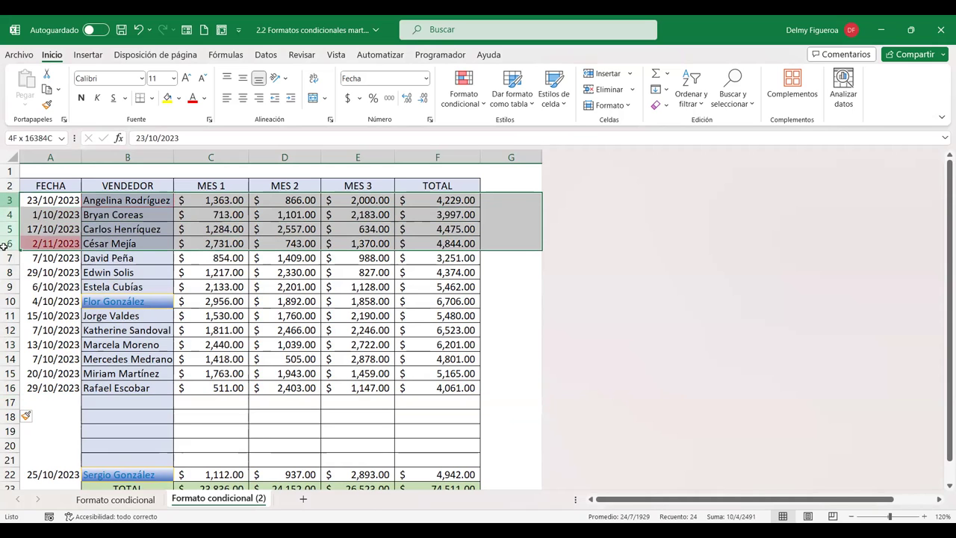
drag(4, 217, 7, 258)
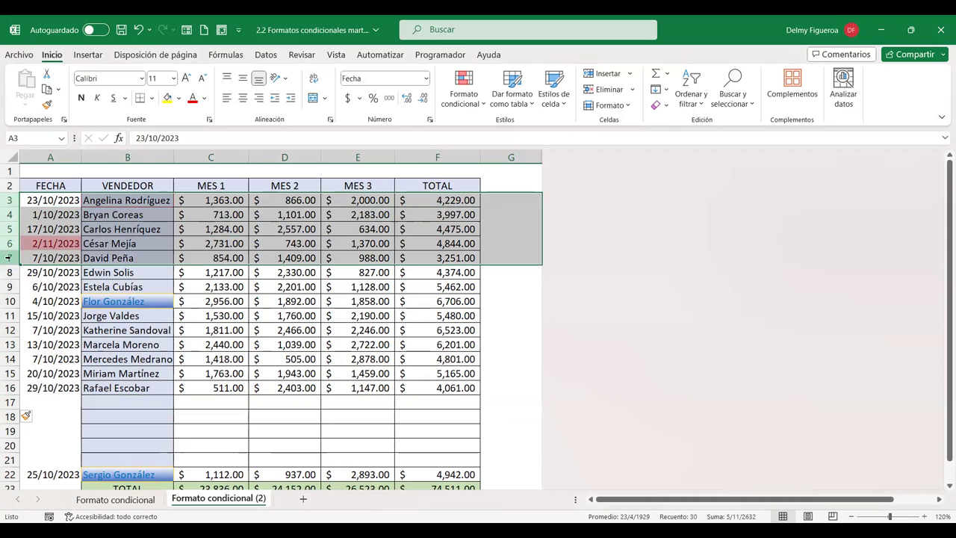
key(ctrl+c)
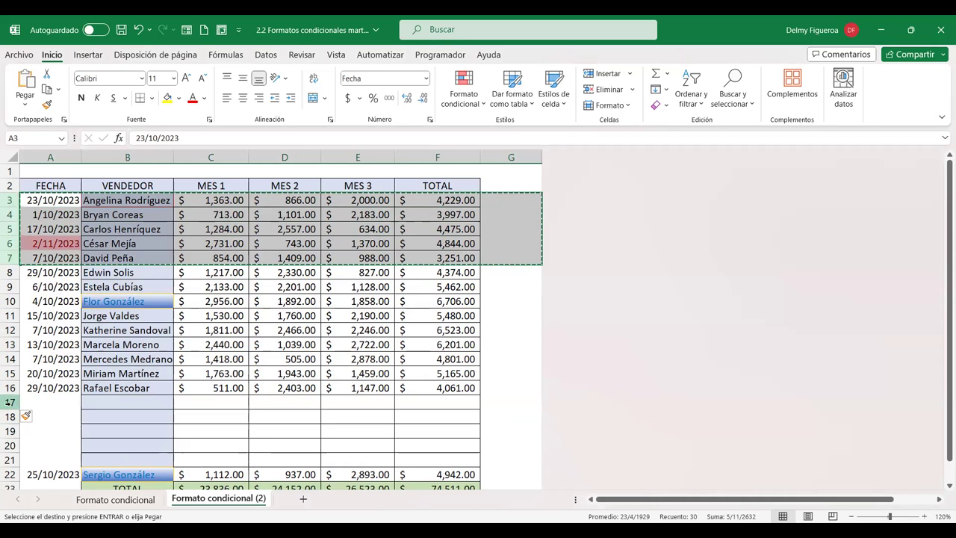
click(9, 402)
key(ctrl+v)
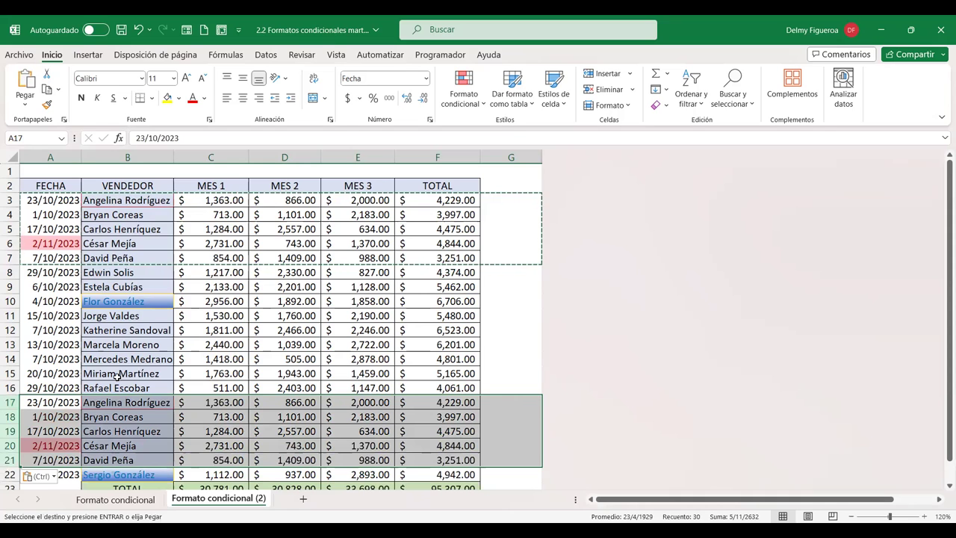
click(430, 329)
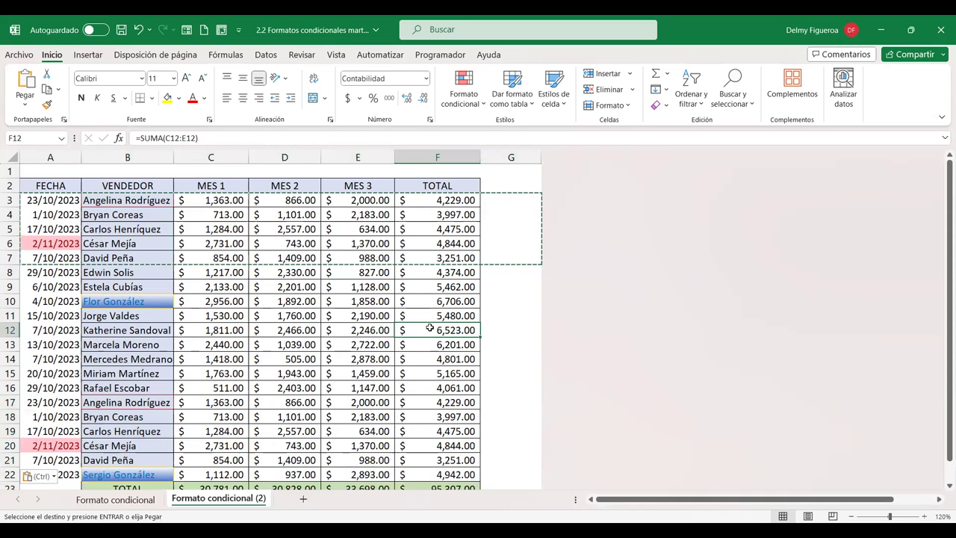
key(Escape)
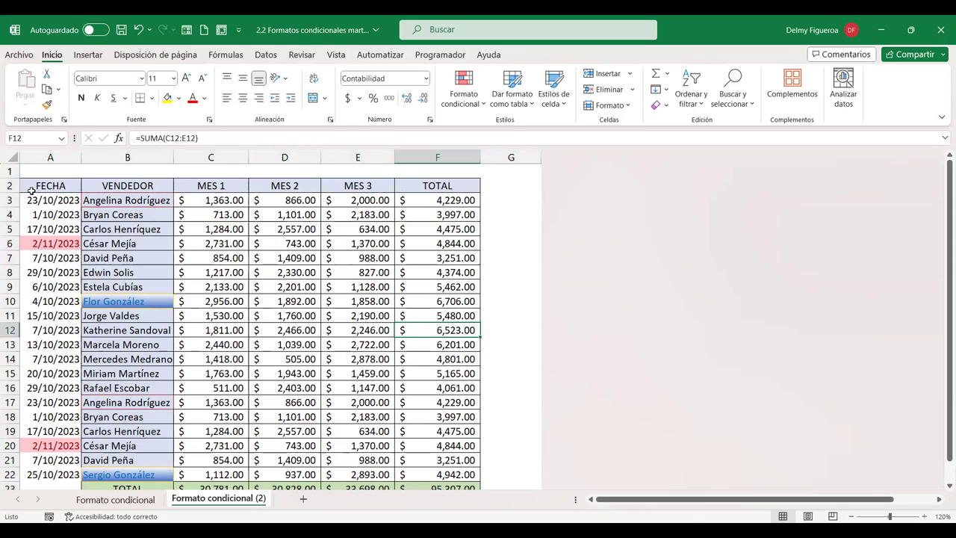
Step: Select A3:F22 and start a duplicate-values rule set to highlight Únicos (unique) values
drag(32, 197, 437, 474)
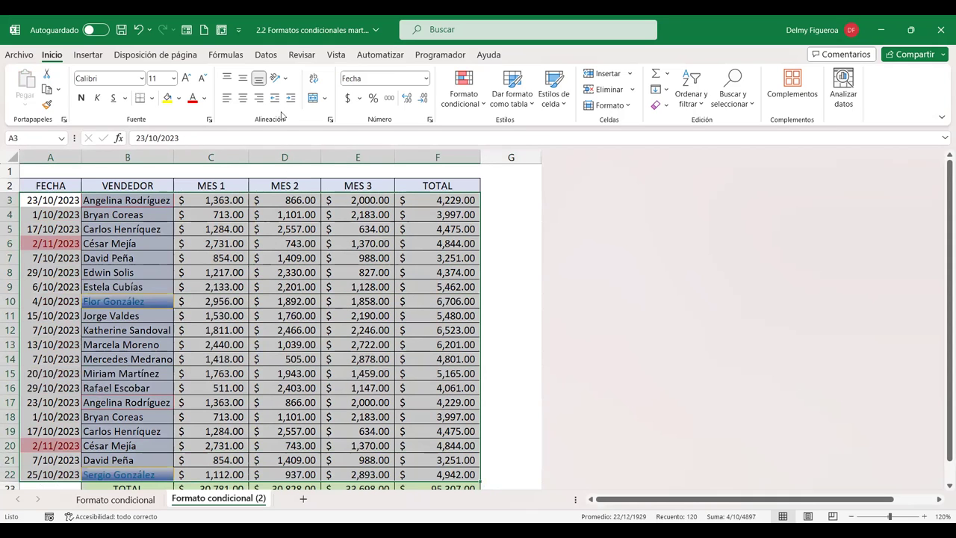
click(482, 106)
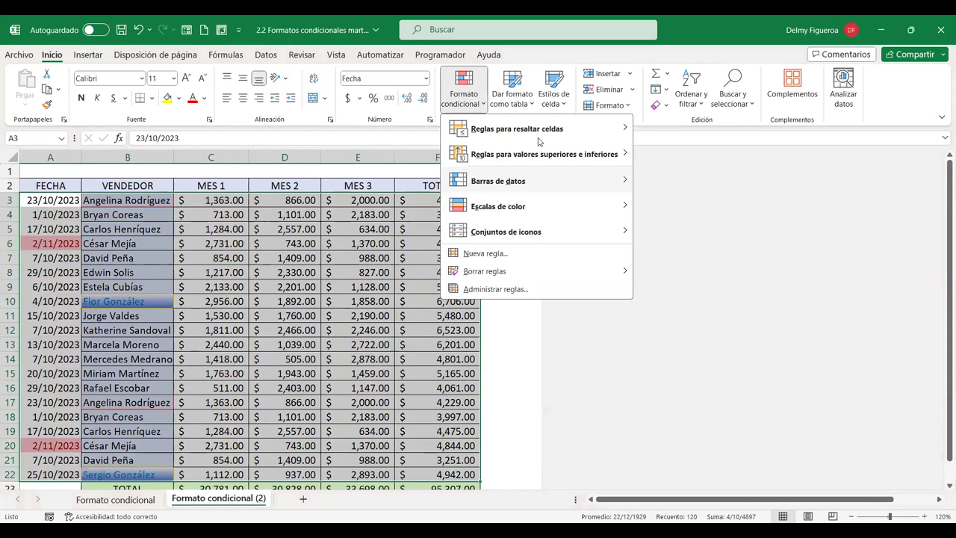
mouse_move(590, 129)
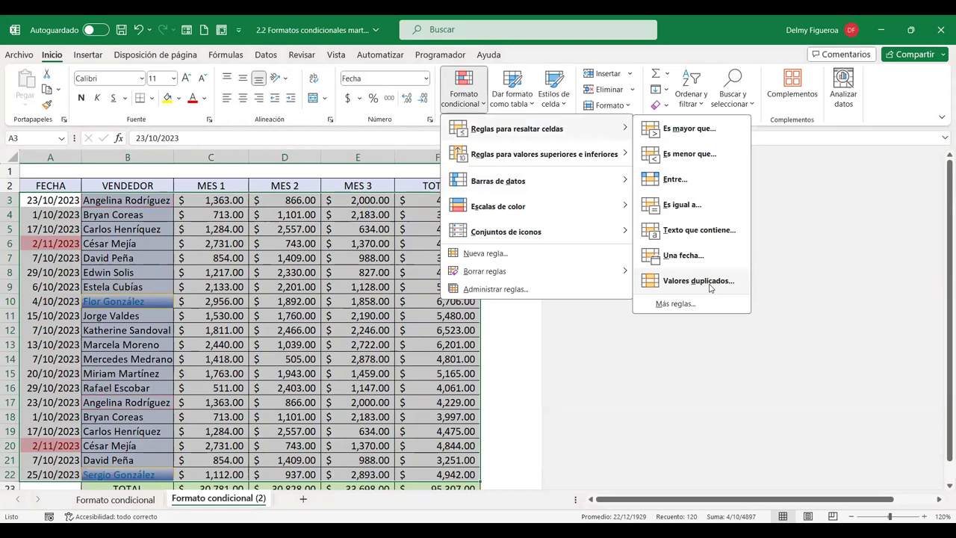
click(698, 280)
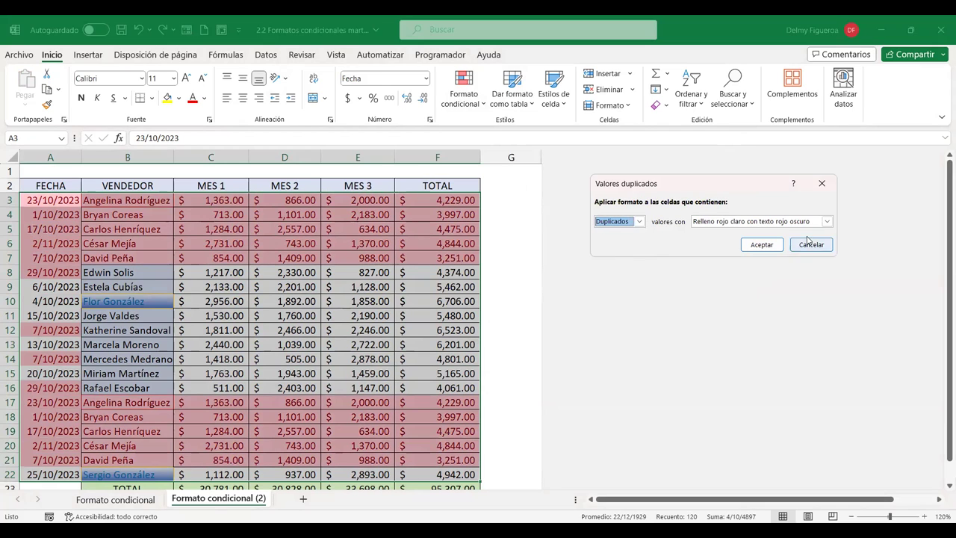
click(639, 221)
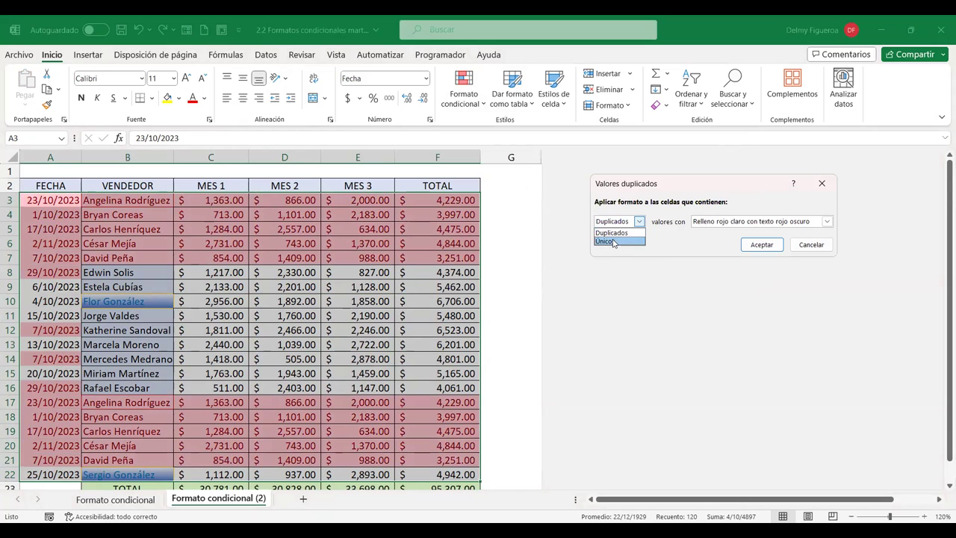
click(619, 241)
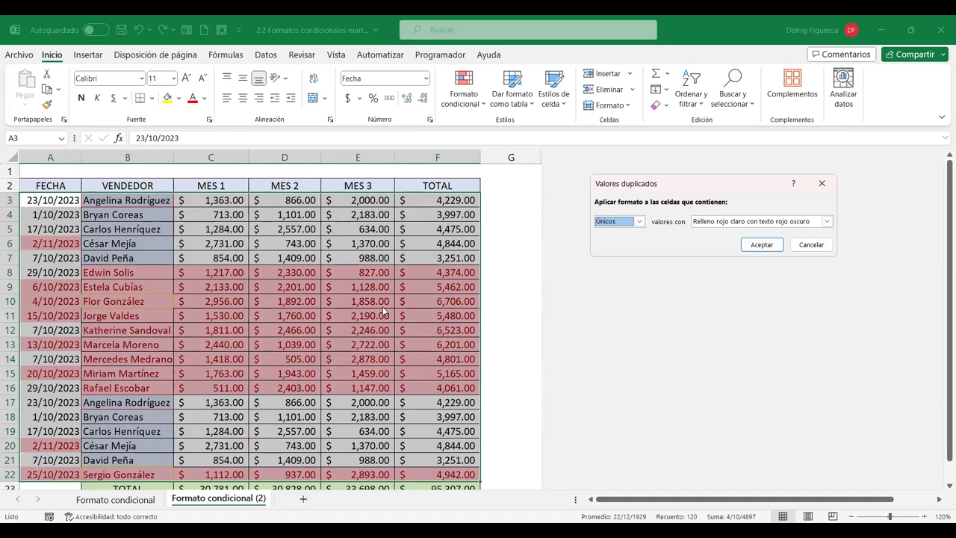
Step: Give the unique values a custom bold italic format with no fill and apply the rule
click(827, 221)
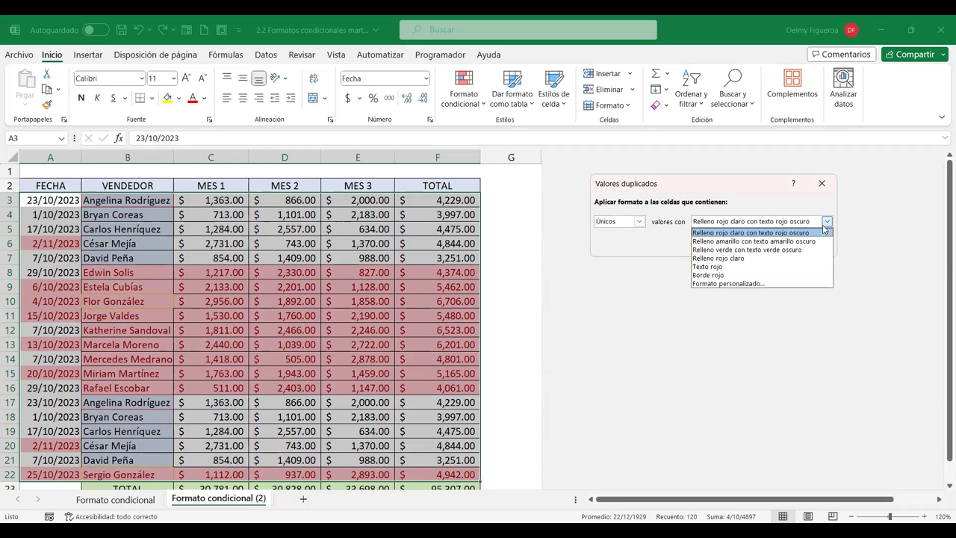
click(711, 284)
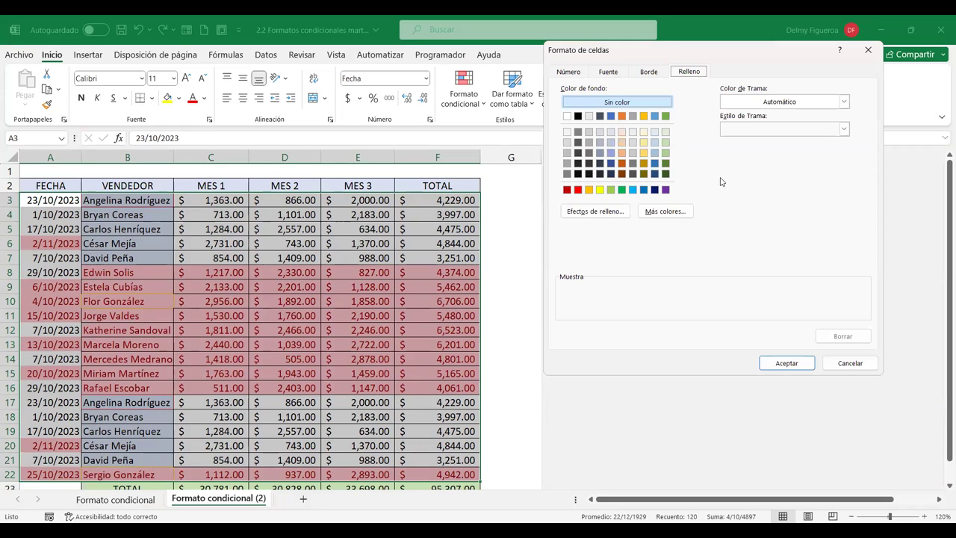
click(647, 103)
click(609, 72)
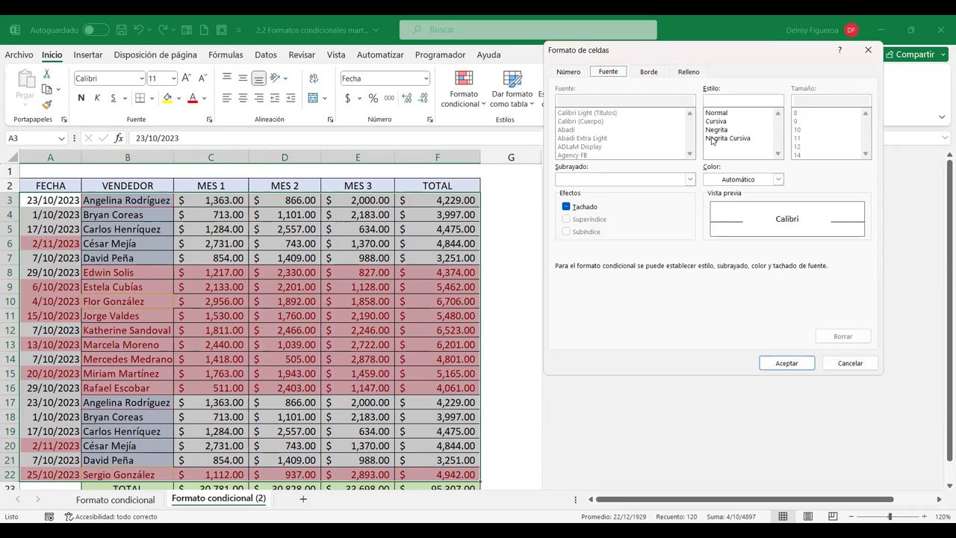
click(778, 180)
click(778, 180)
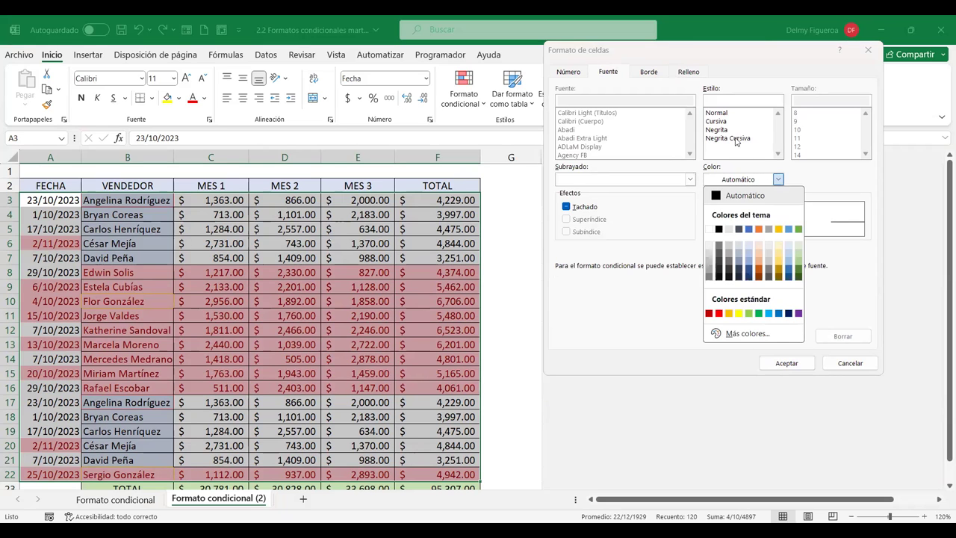
click(736, 141)
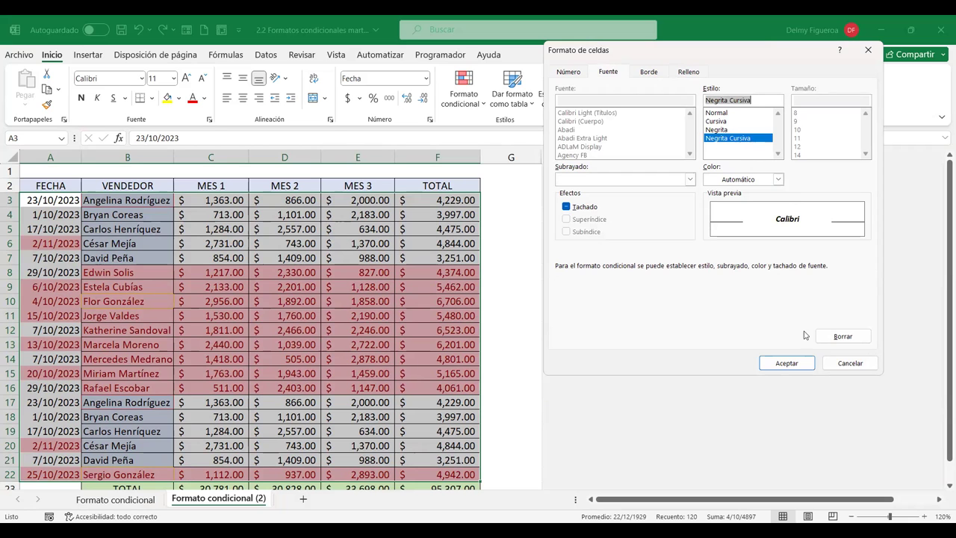
click(805, 365)
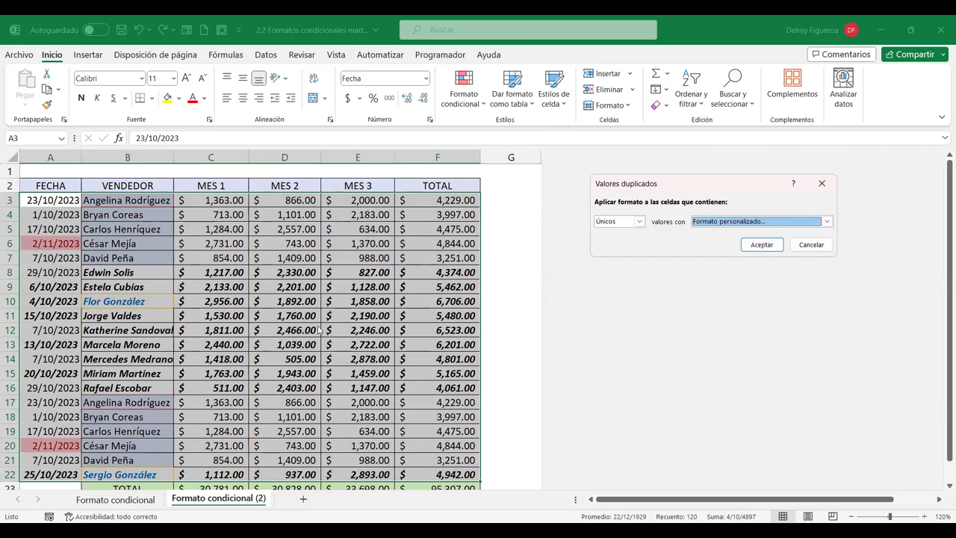
click(771, 249)
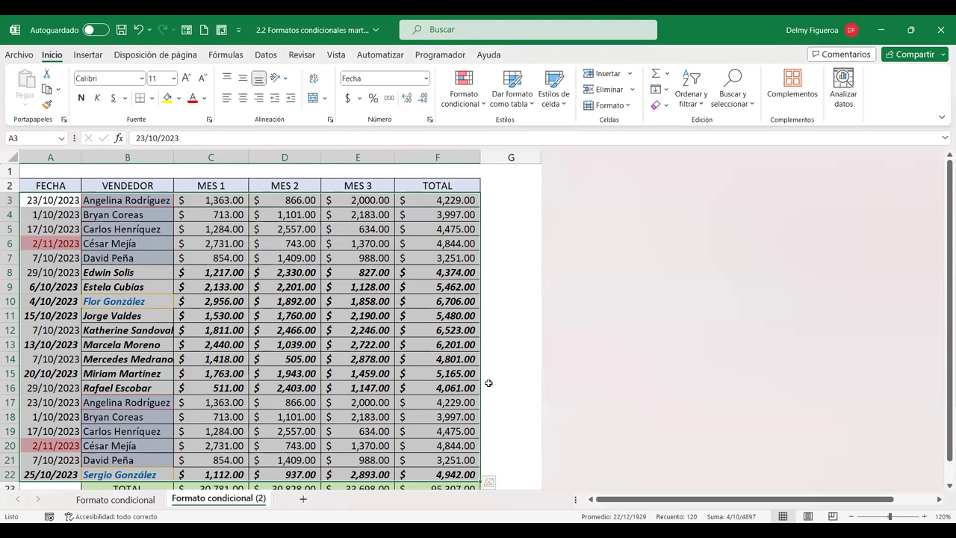
Step: Start a Top 10 values rule, then cancel it
click(481, 107)
mouse_move(500, 136)
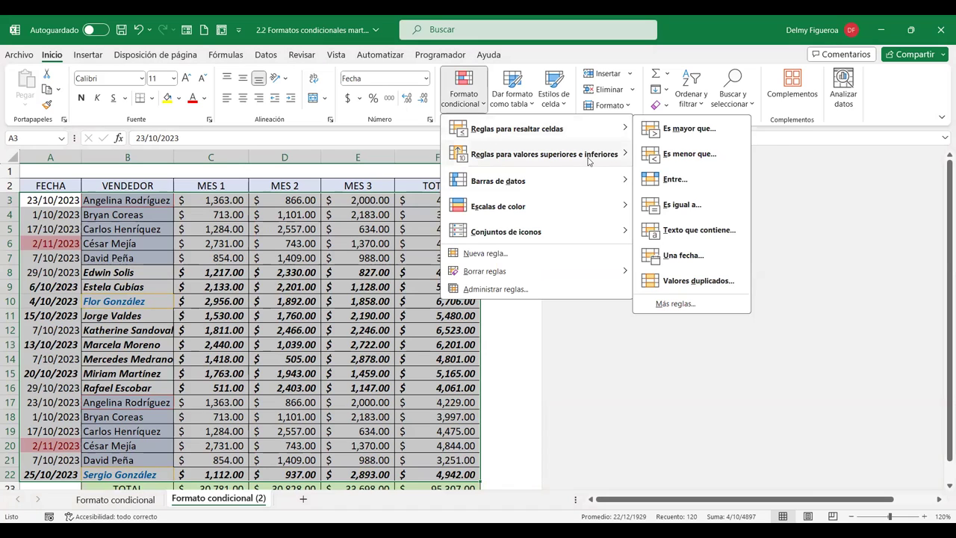
mouse_move(590, 158)
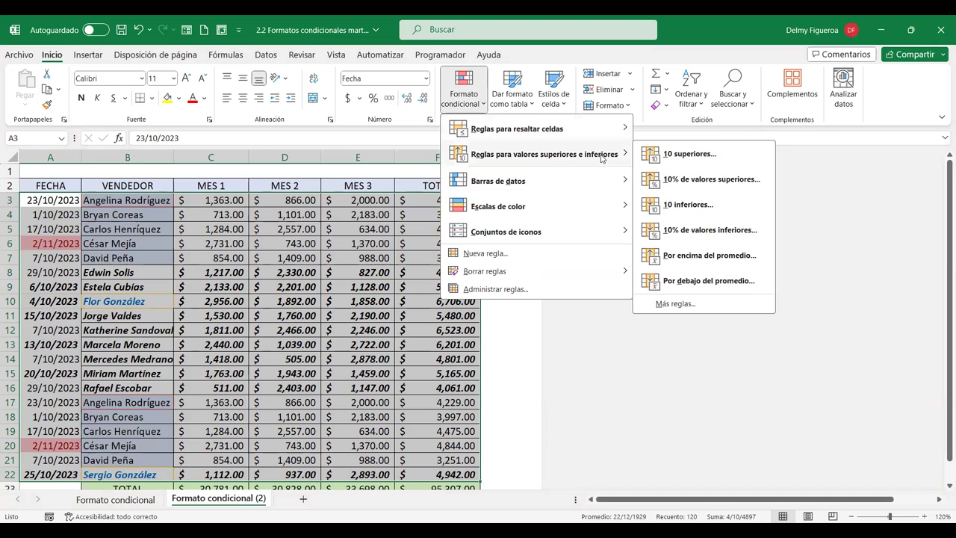
click(687, 157)
click(788, 247)
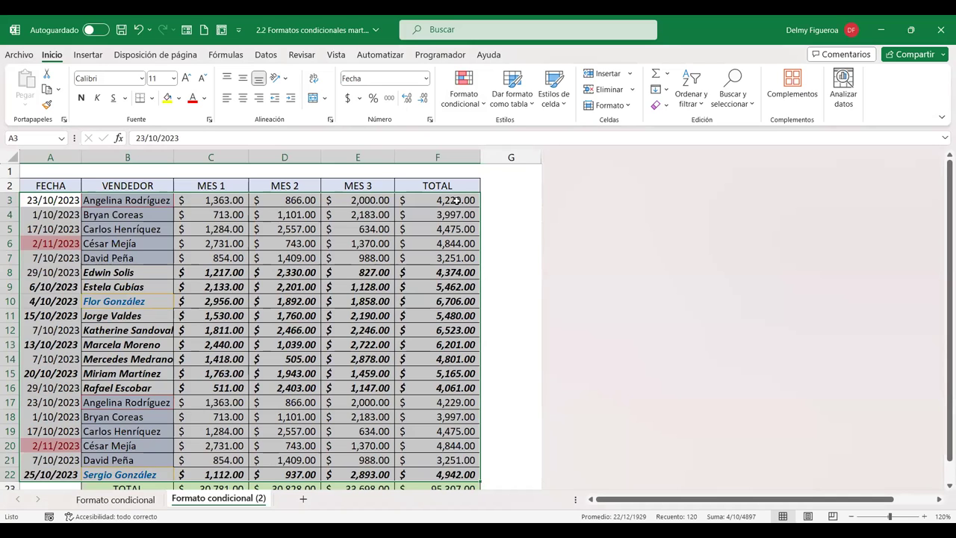
Step: Select the TOTAL values F3:F22 and set a top-values rule to 3 items
drag(456, 200, 453, 306)
drag(453, 377, 453, 474)
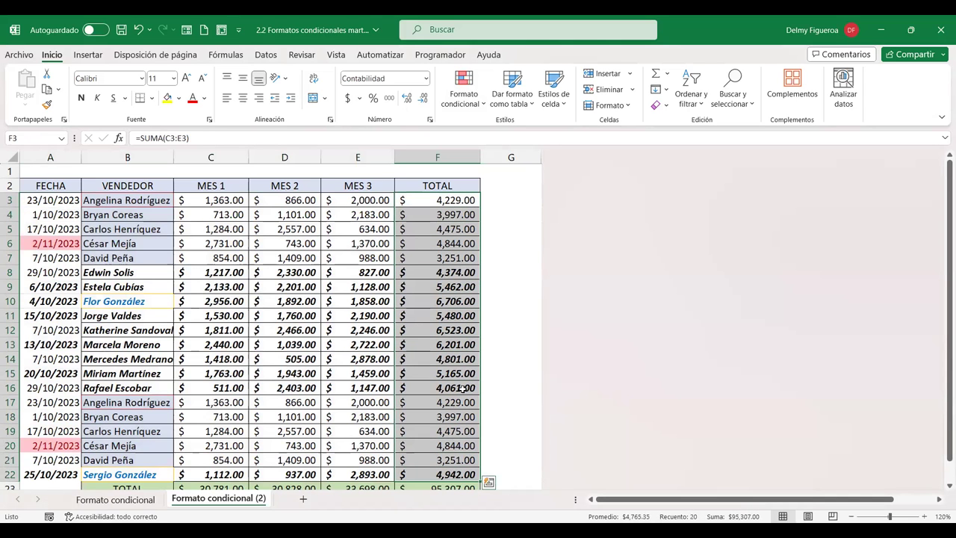
click(484, 104)
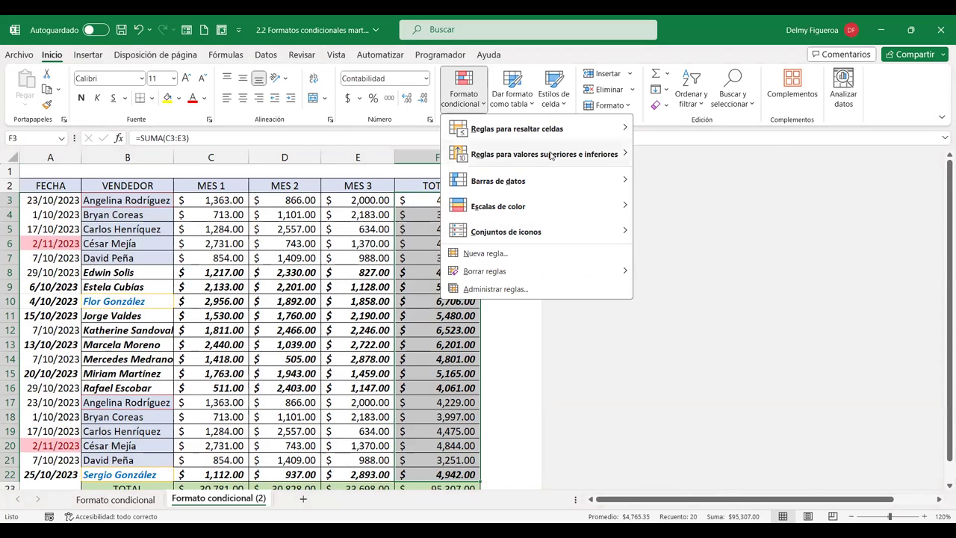
mouse_move(550, 155)
click(707, 155)
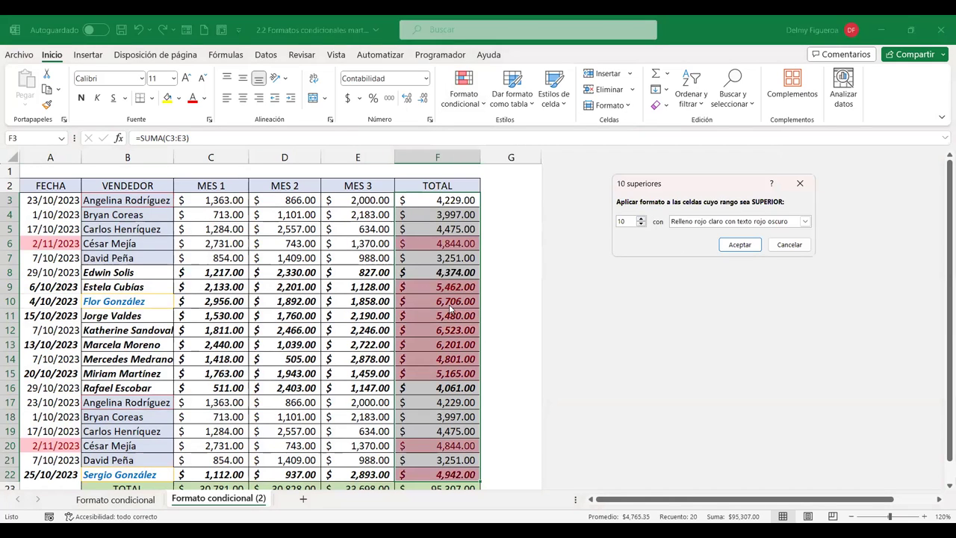
double_click(629, 222)
text(5)
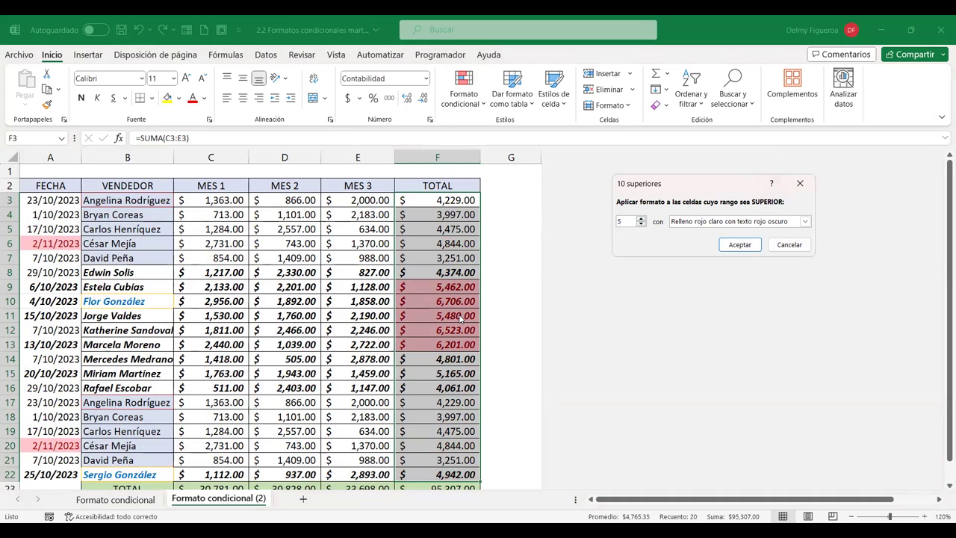
key(BackSpace)
text(3)
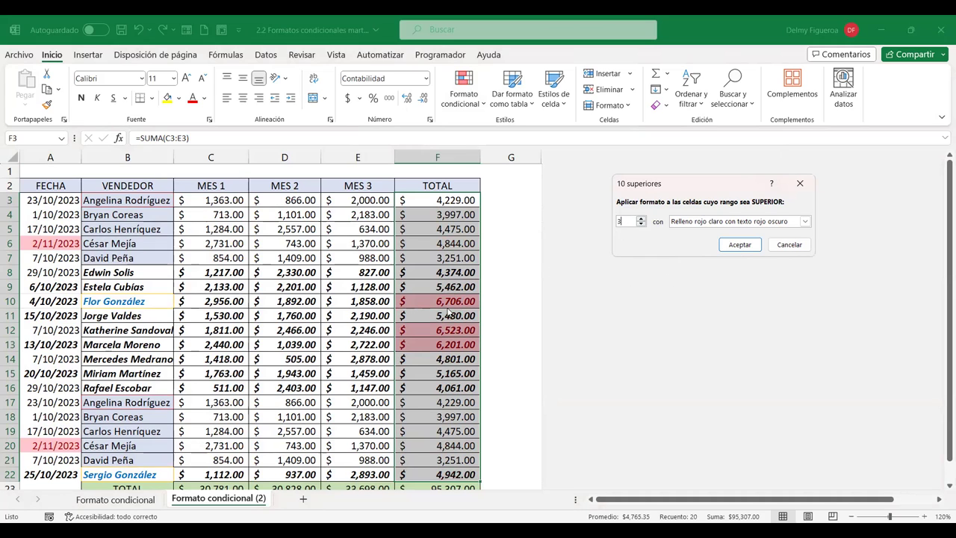
Step: Apply the top-3 rule, then set a top-50% rule with green fill and dark green text
click(739, 245)
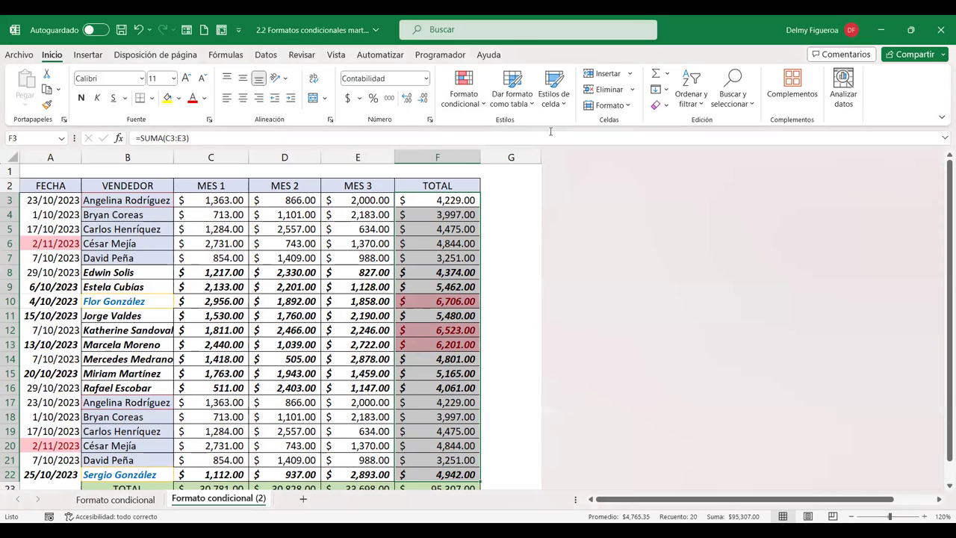
click(485, 108)
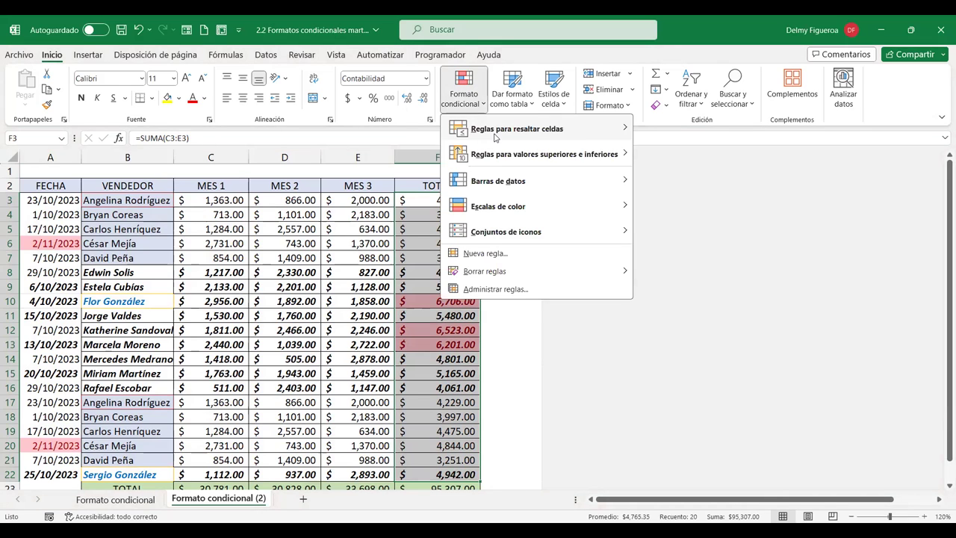
mouse_move(504, 155)
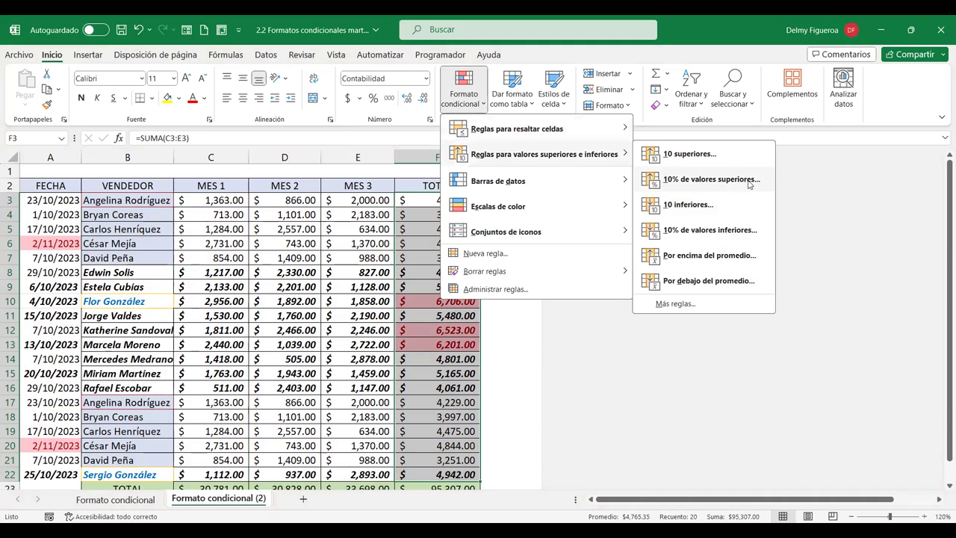
click(749, 185)
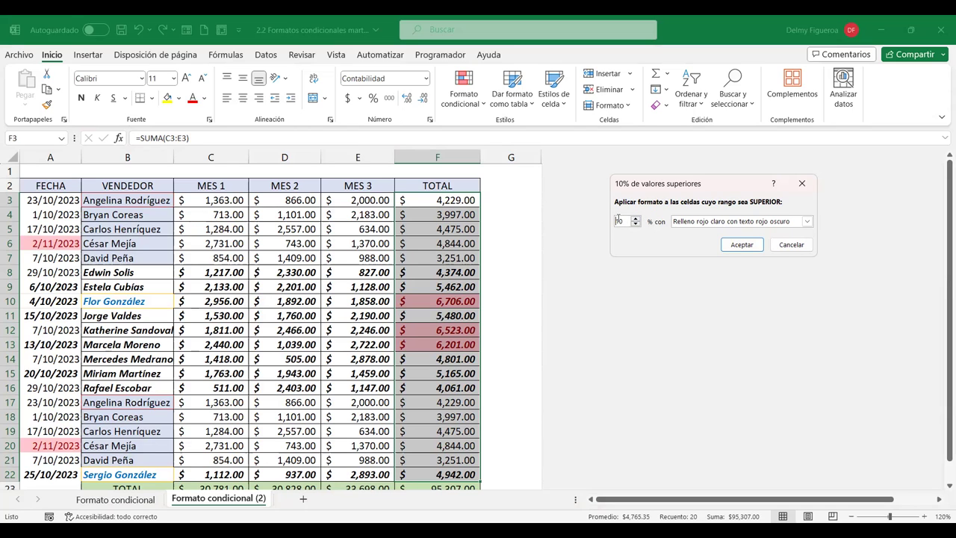
click(806, 223)
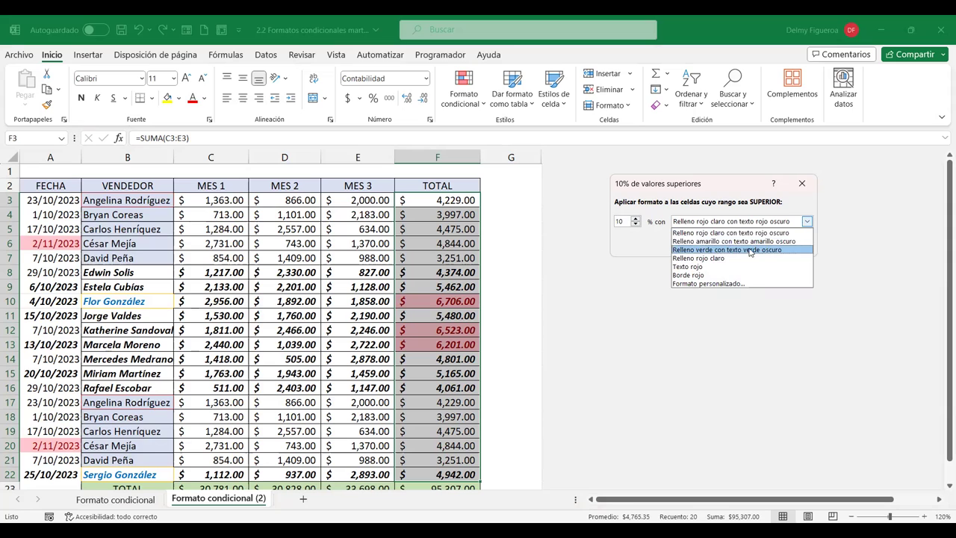
click(751, 250)
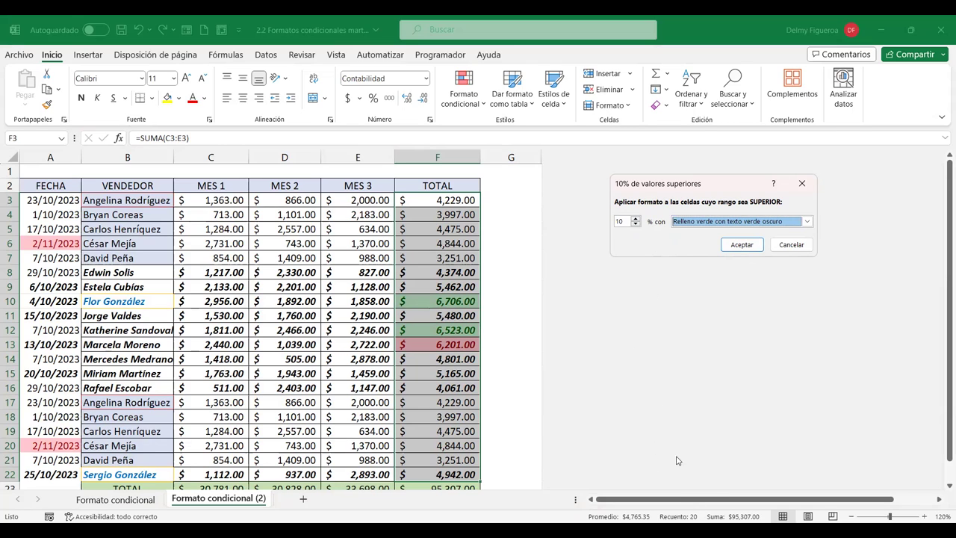
double_click(625, 221)
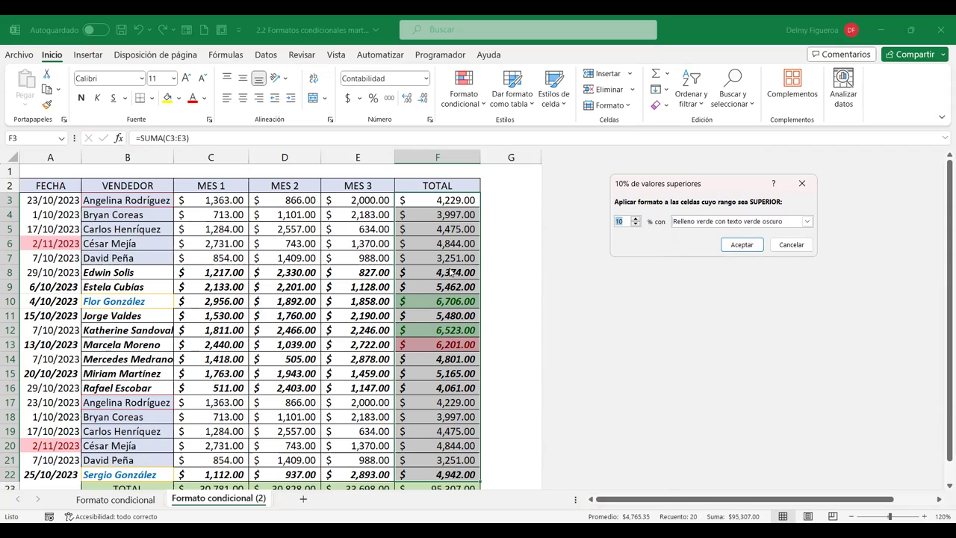
text(50)
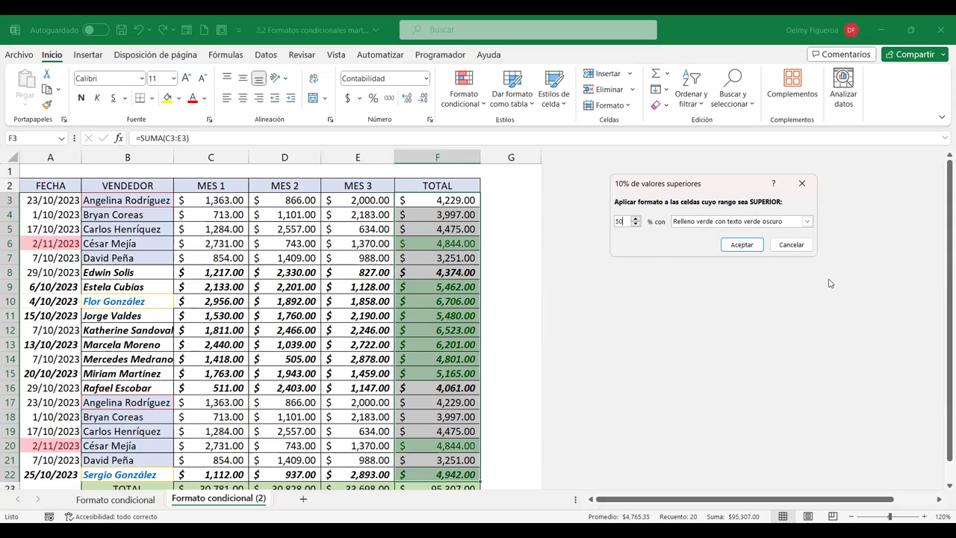
Step: Apply the top-50% green rule and start a bottom-values rule set to 3
click(752, 246)
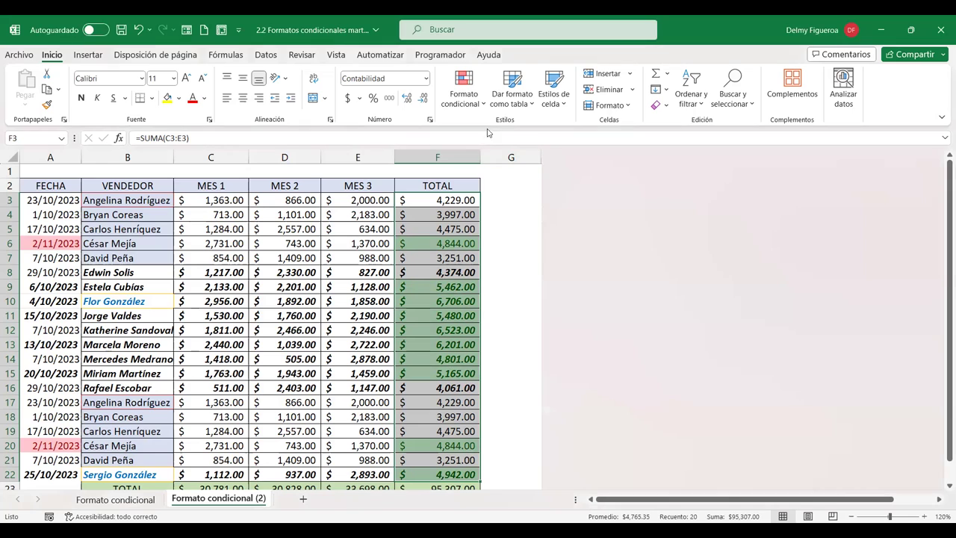
click(481, 109)
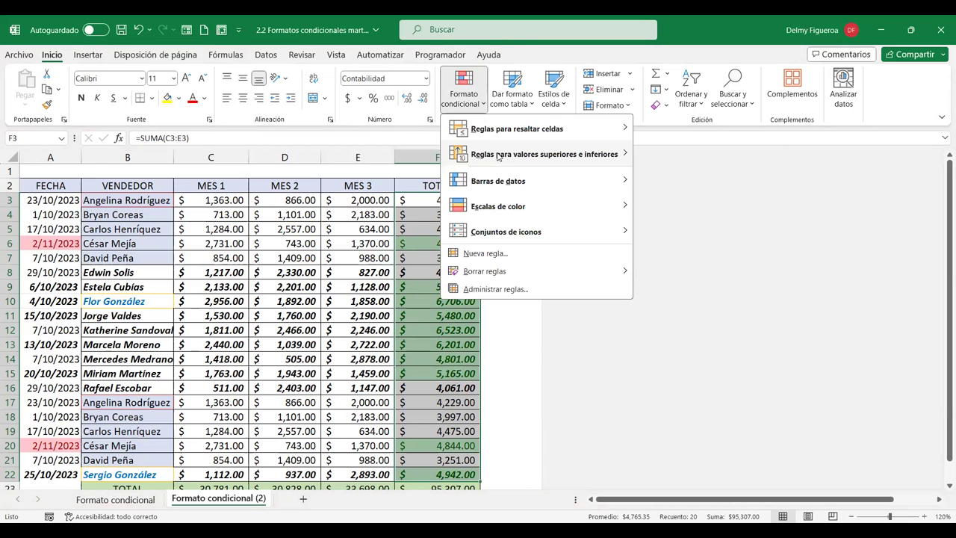
mouse_move(498, 155)
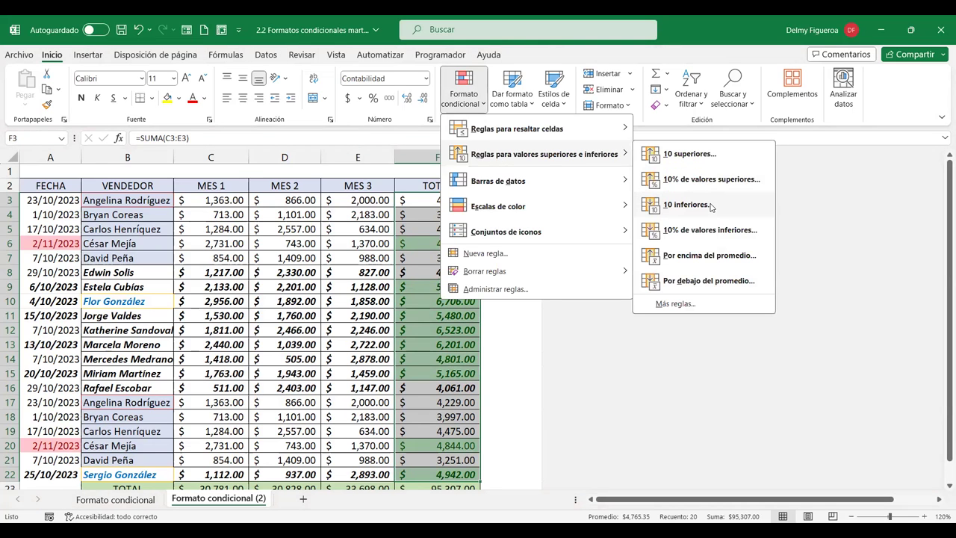
click(712, 207)
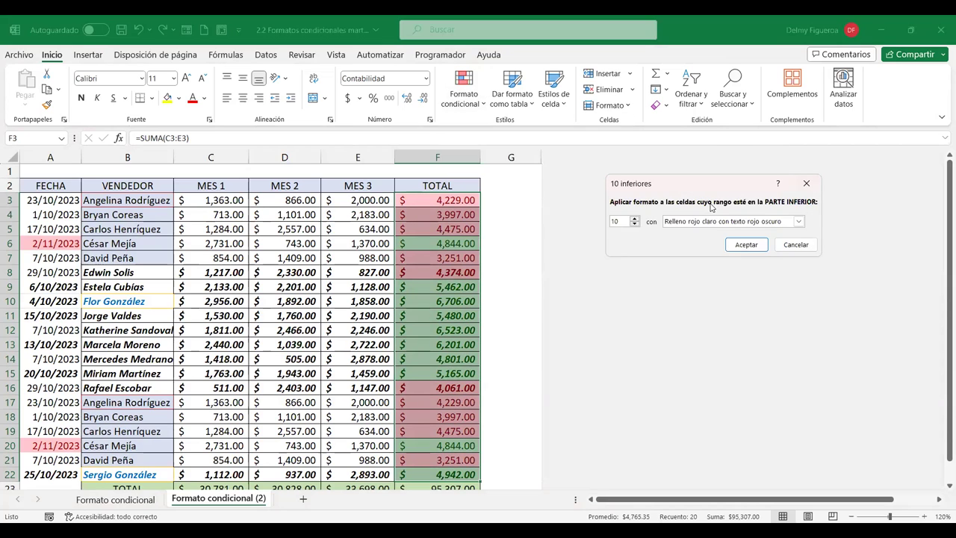
double_click(623, 222)
text(3)
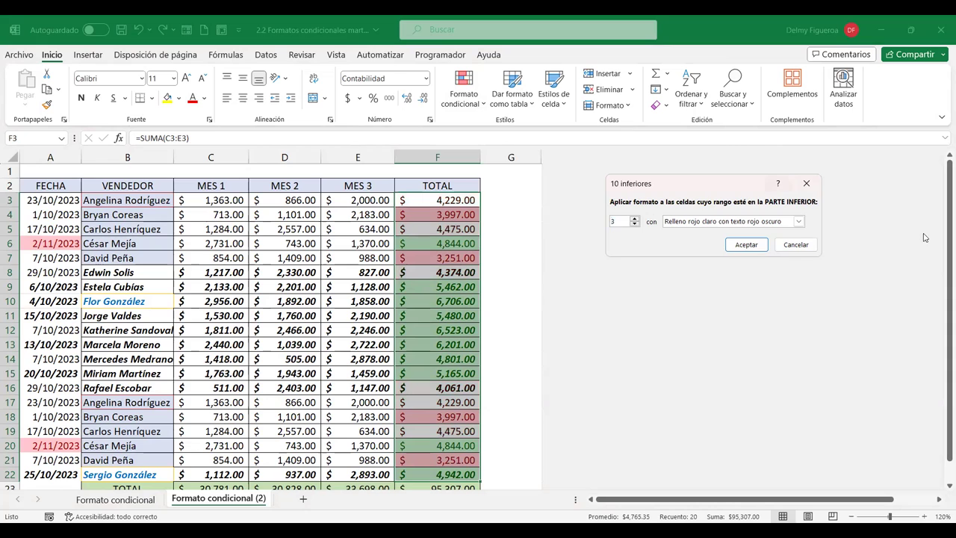
Step: Give the bottom-3 rule a custom bold red font and apply it
click(799, 221)
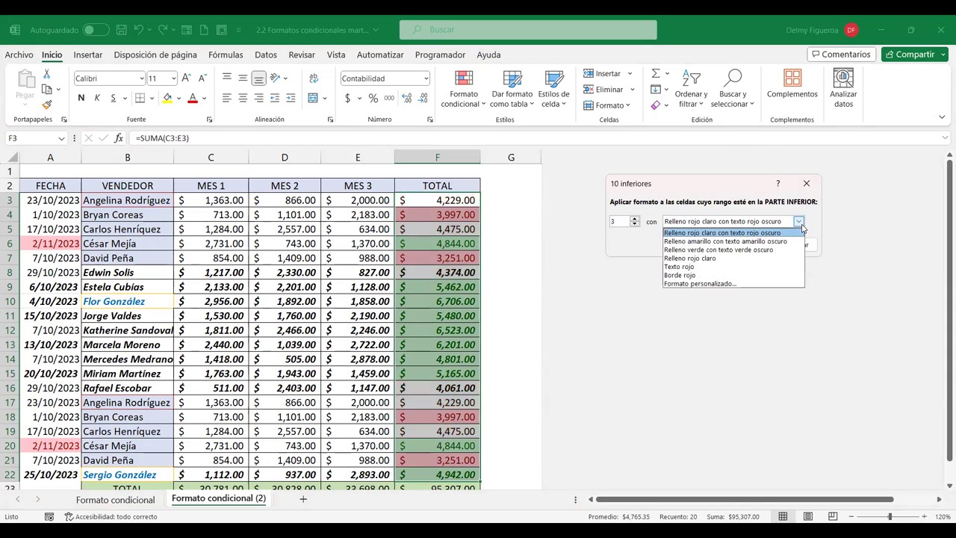
click(696, 284)
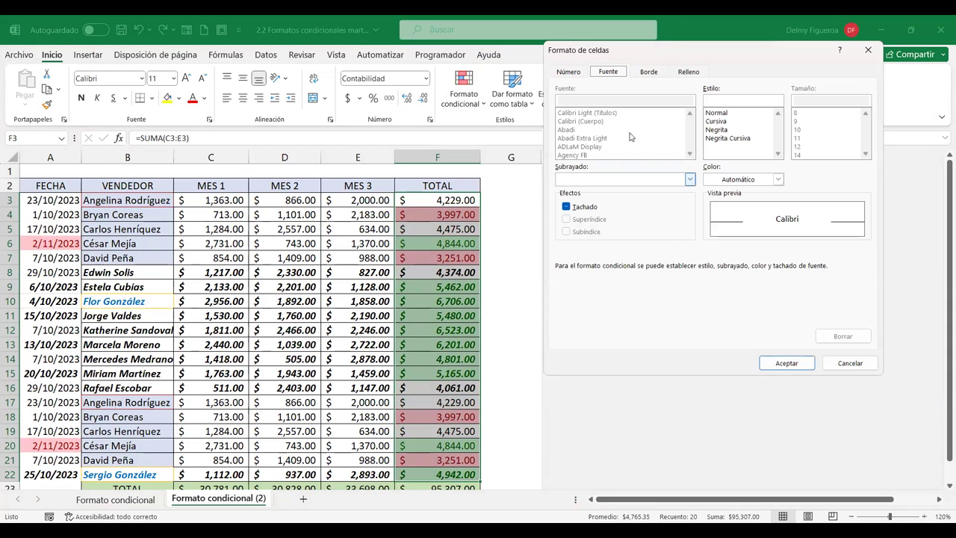
click(779, 180)
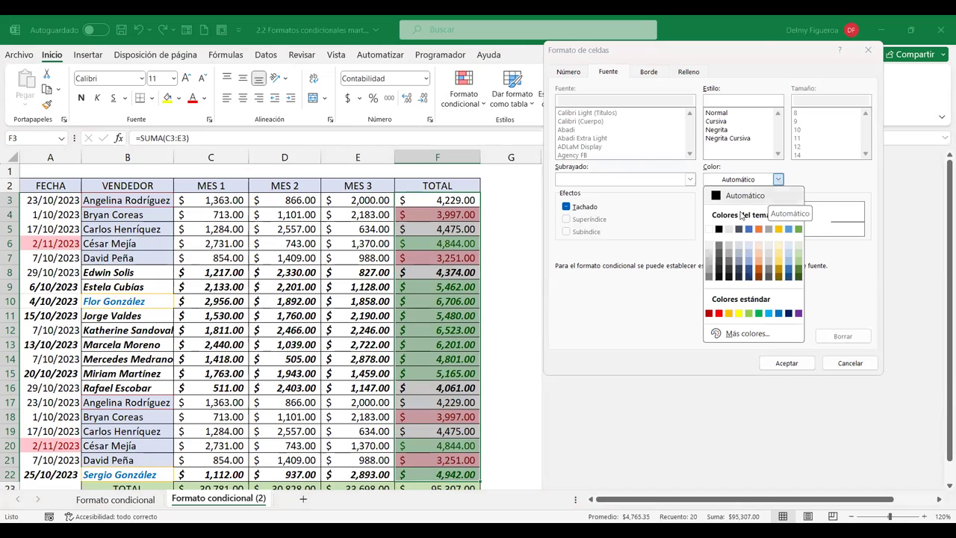
click(718, 313)
click(722, 130)
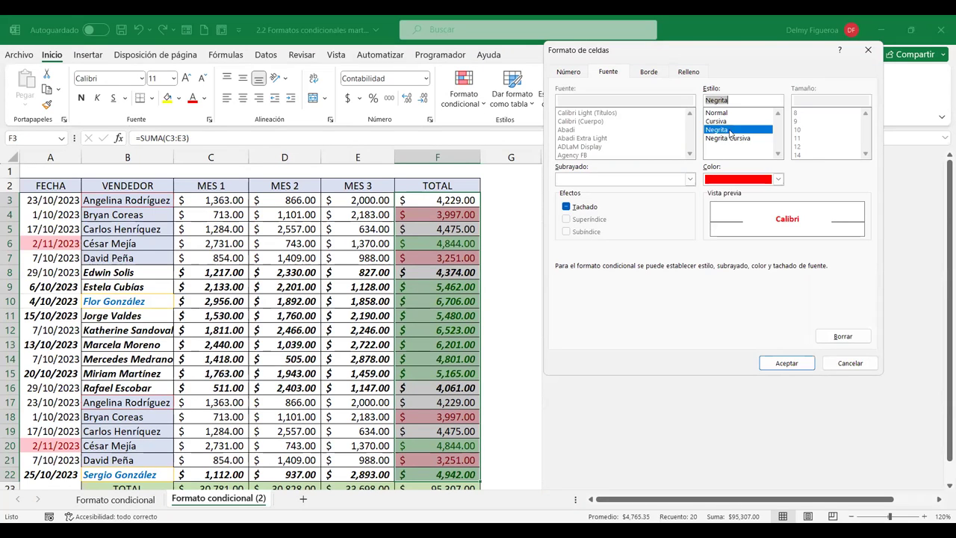
click(787, 363)
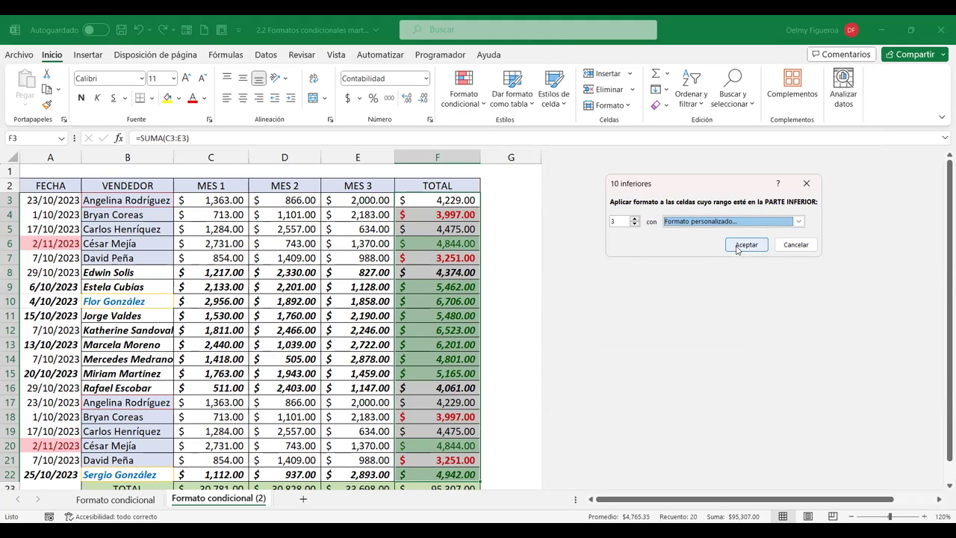
click(736, 247)
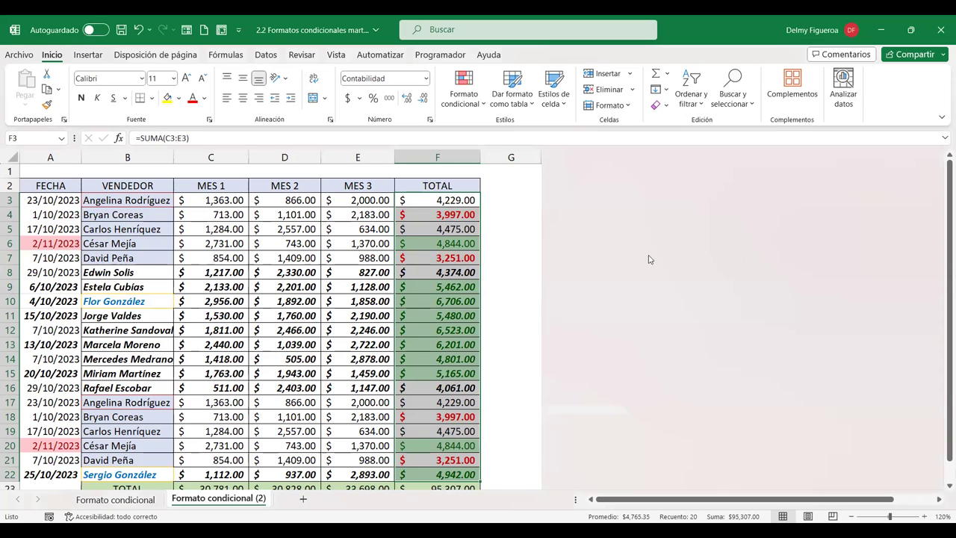
Step: Apply a bottom-10% rule to TOTAL with a custom light blue font colour
click(464, 101)
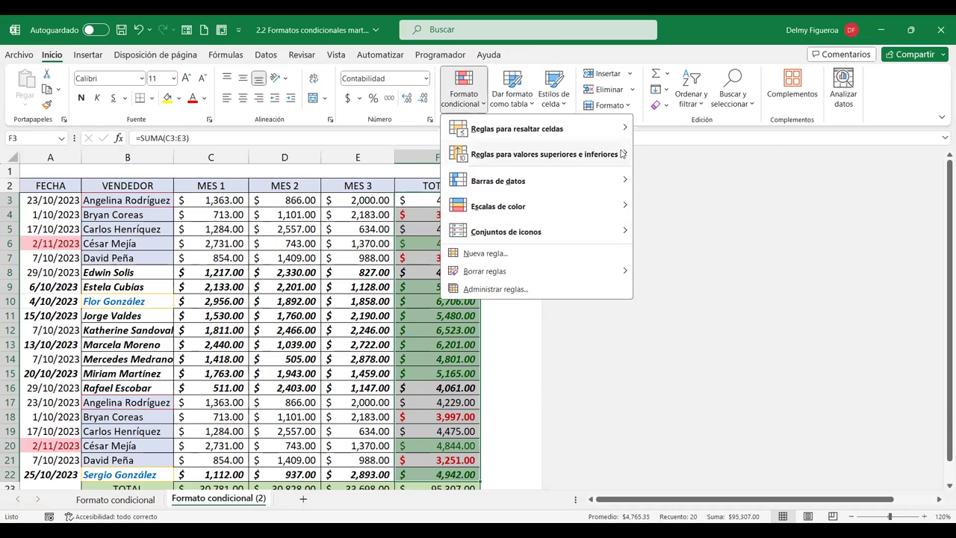
mouse_move(622, 154)
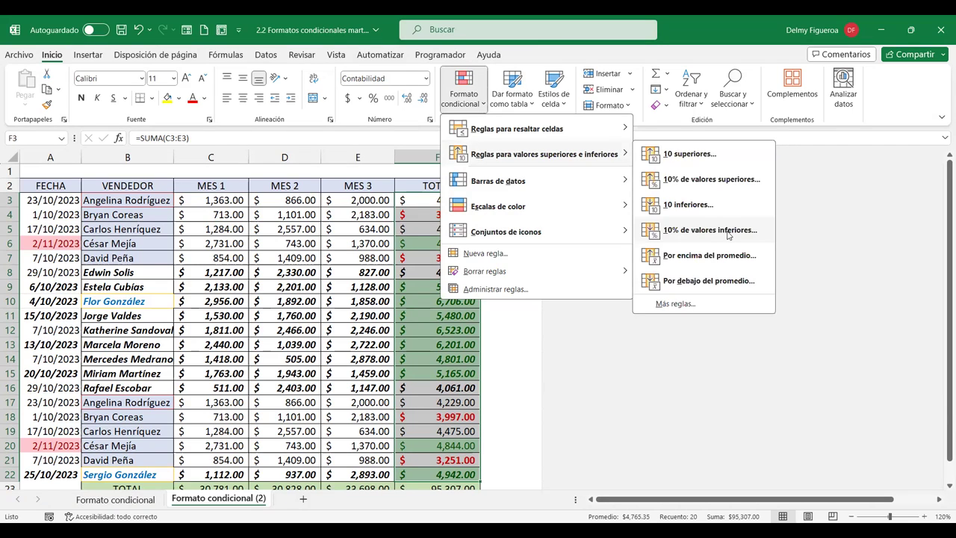
click(728, 233)
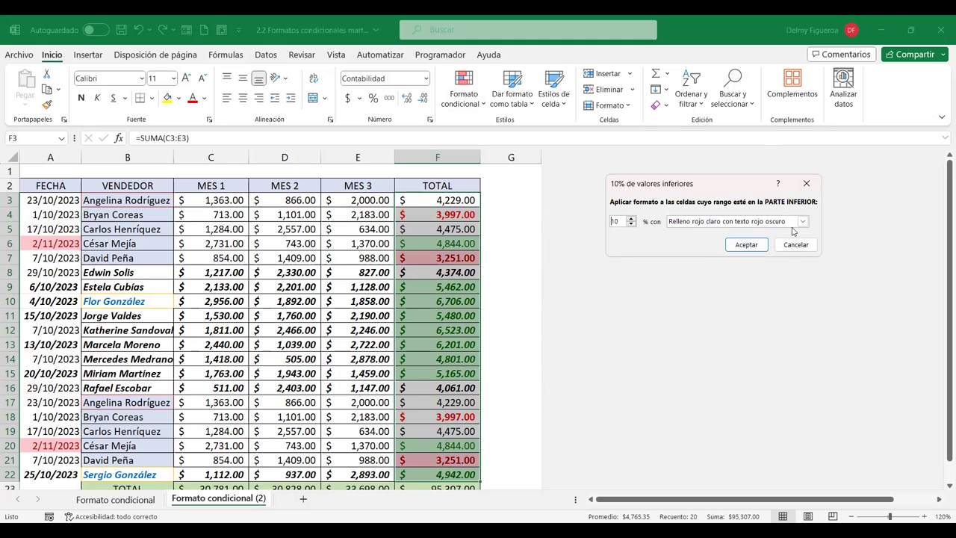
click(798, 223)
click(691, 285)
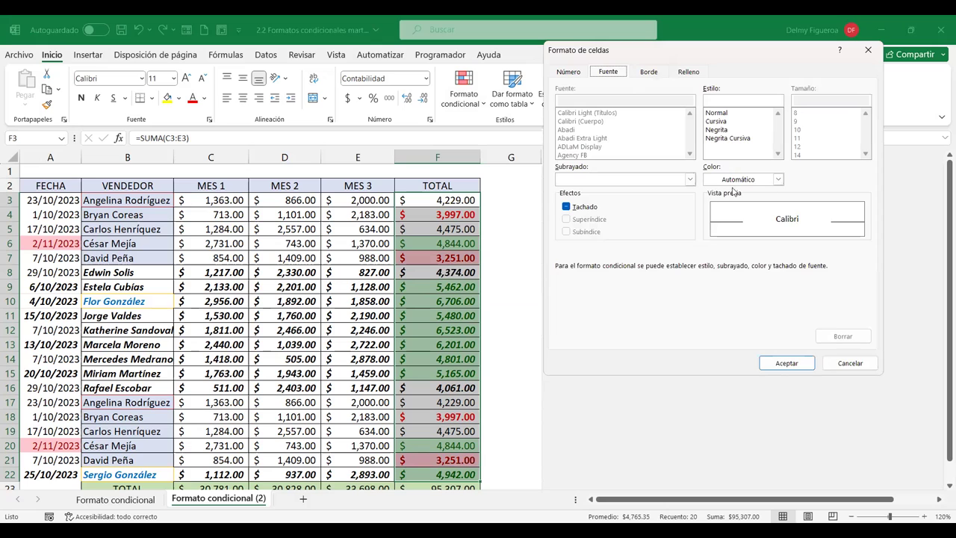
click(779, 180)
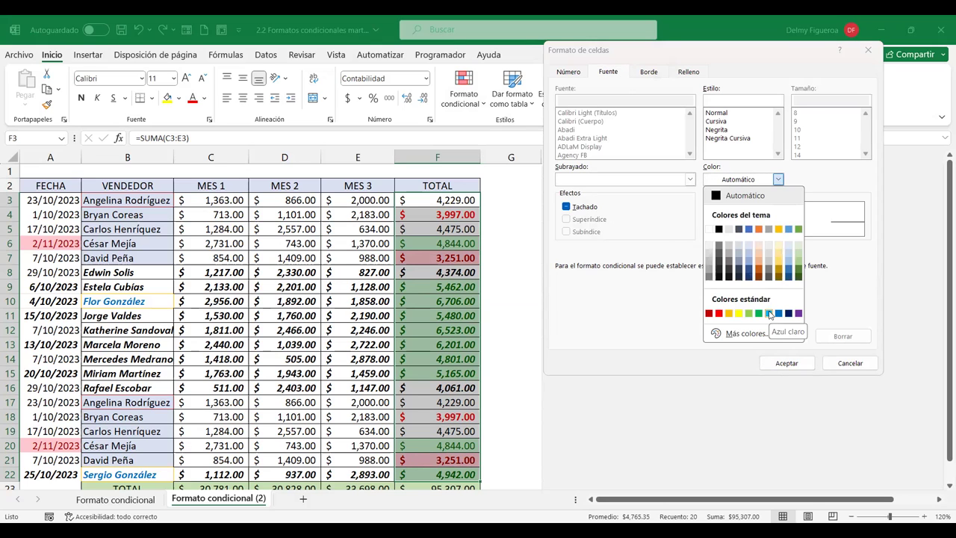
click(769, 313)
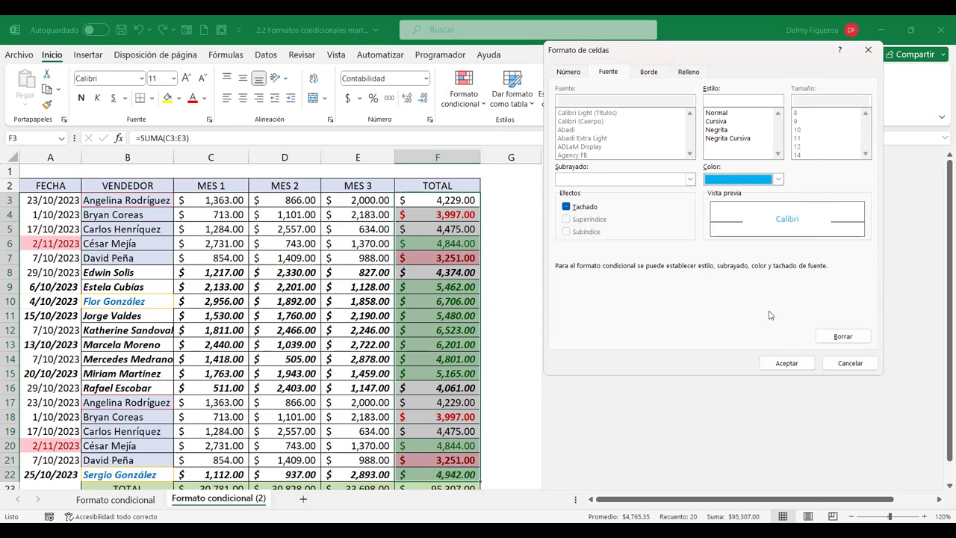
click(787, 364)
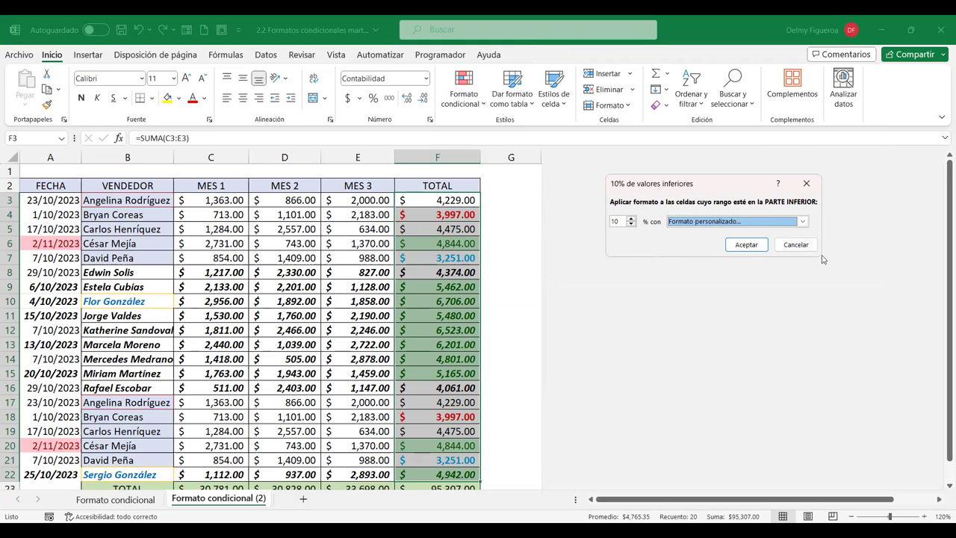
click(749, 245)
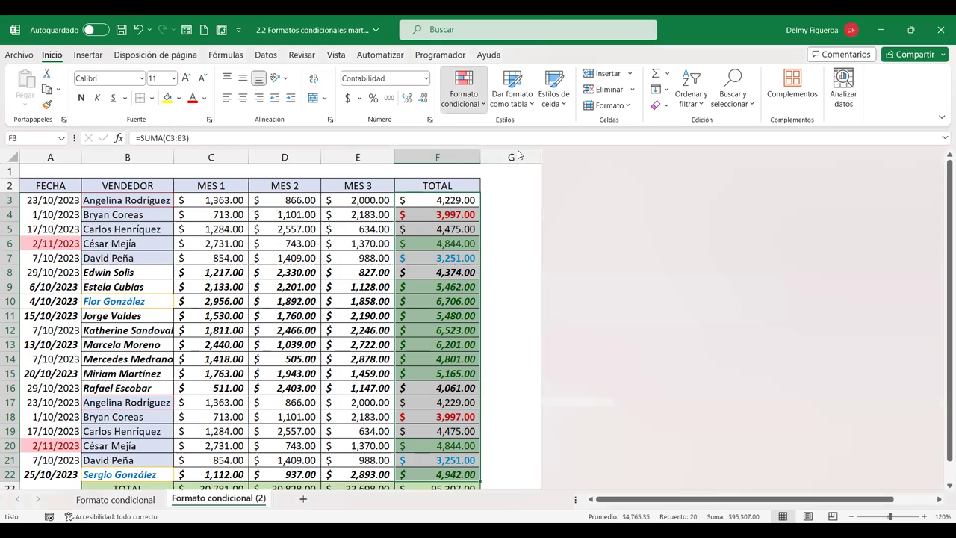
click(463, 93)
mouse_move(543, 153)
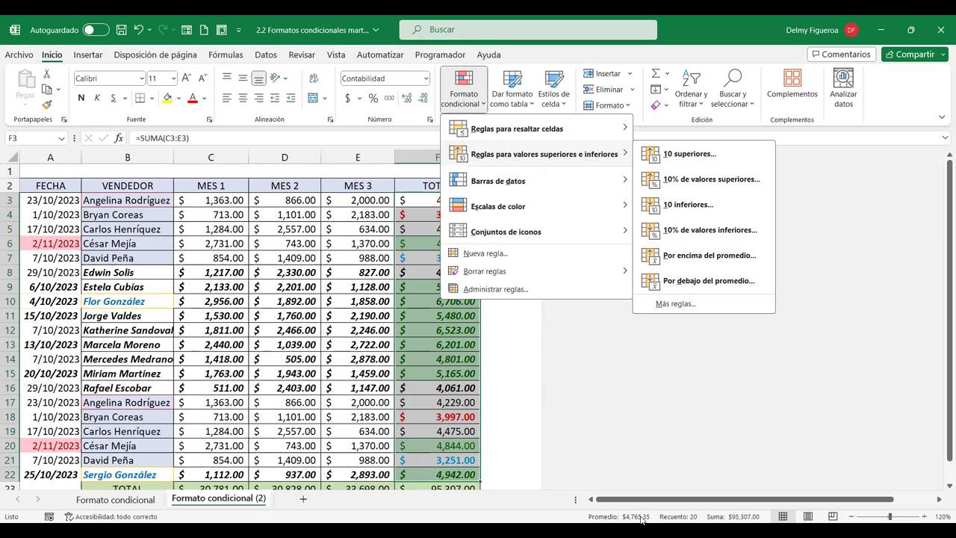
Step: Apply an above-average rule to TOTAL using a custom green font colour
click(730, 256)
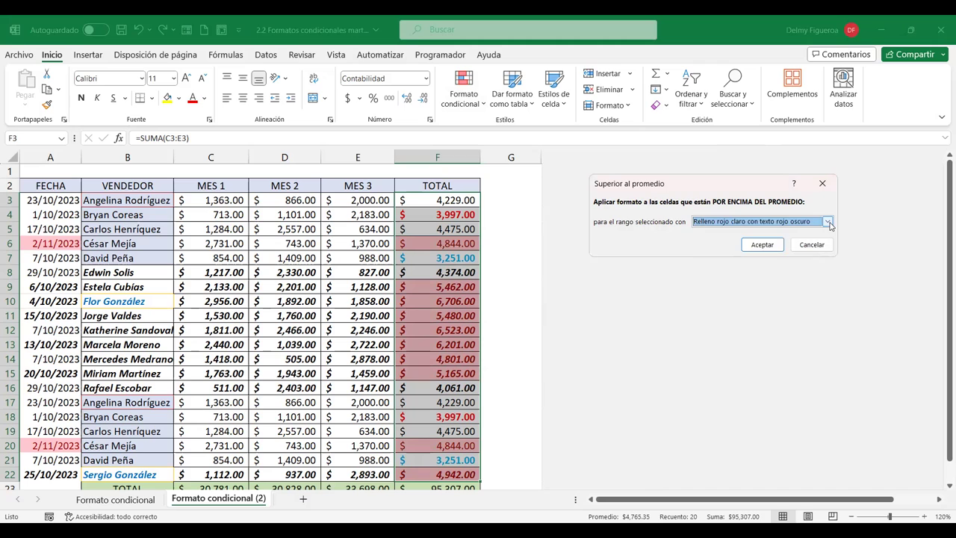
click(829, 221)
click(723, 283)
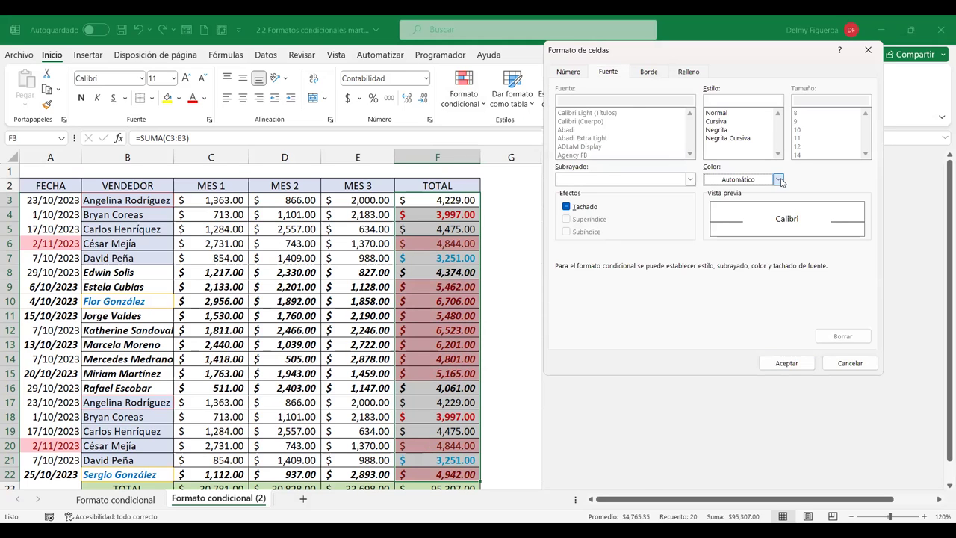
click(779, 180)
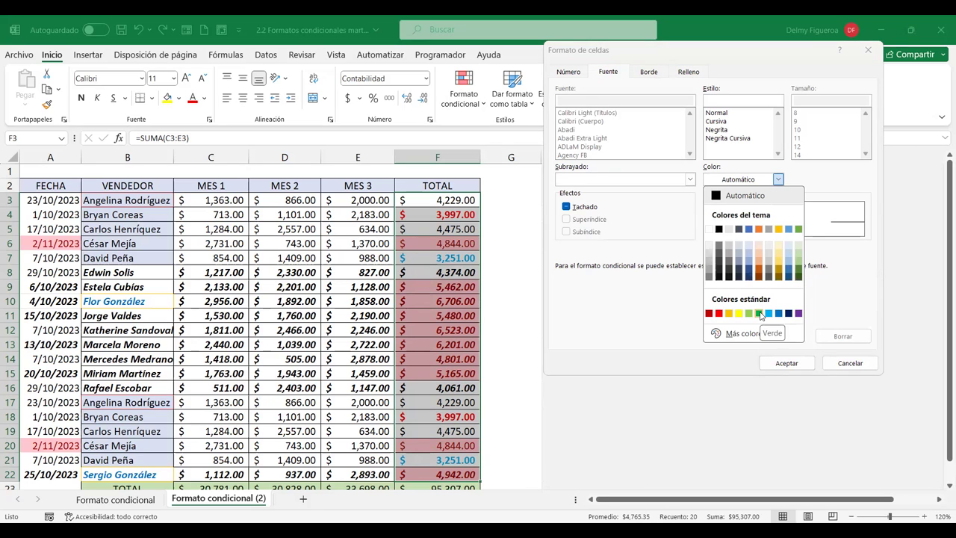
click(760, 314)
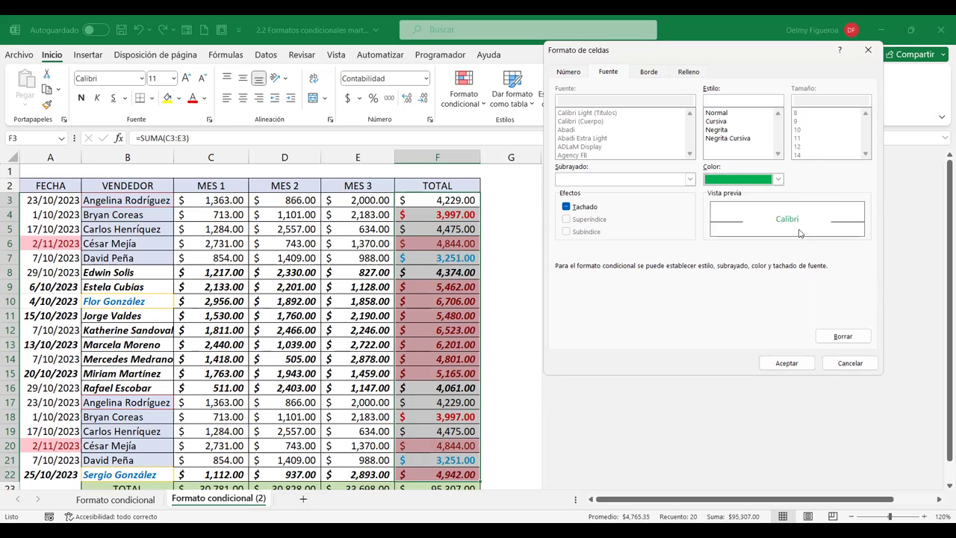
click(798, 364)
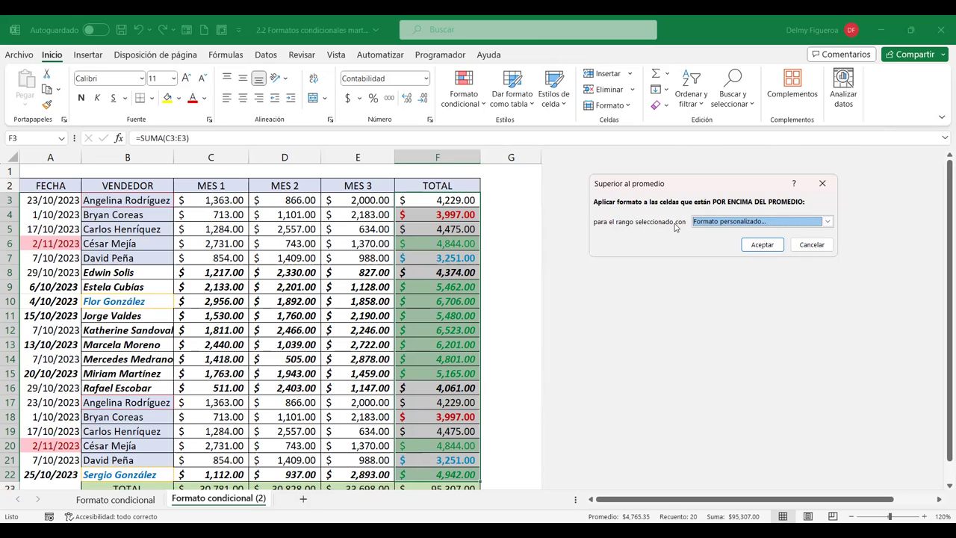
click(761, 247)
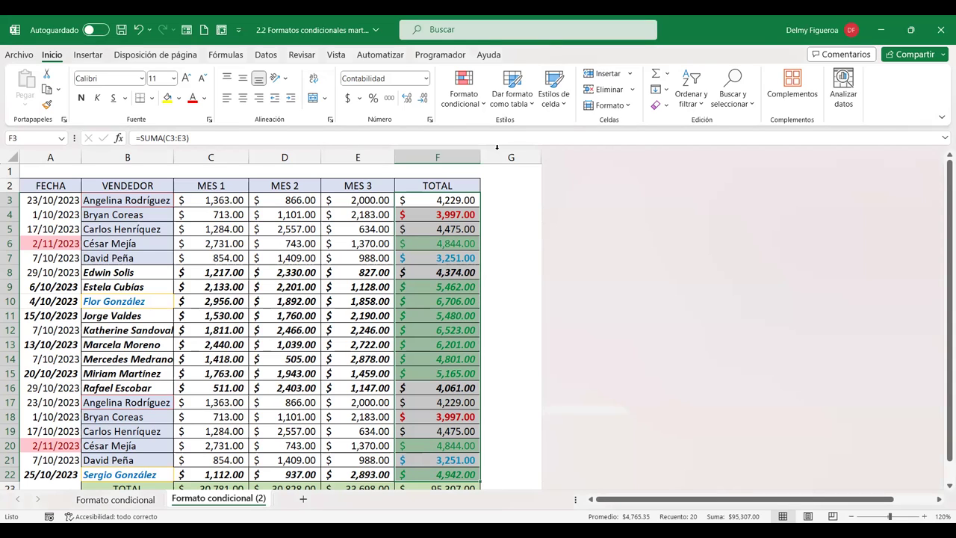
Step: Apply a below-average rule to TOTAL with the light red fill and dark red text preset
click(477, 108)
mouse_move(543, 154)
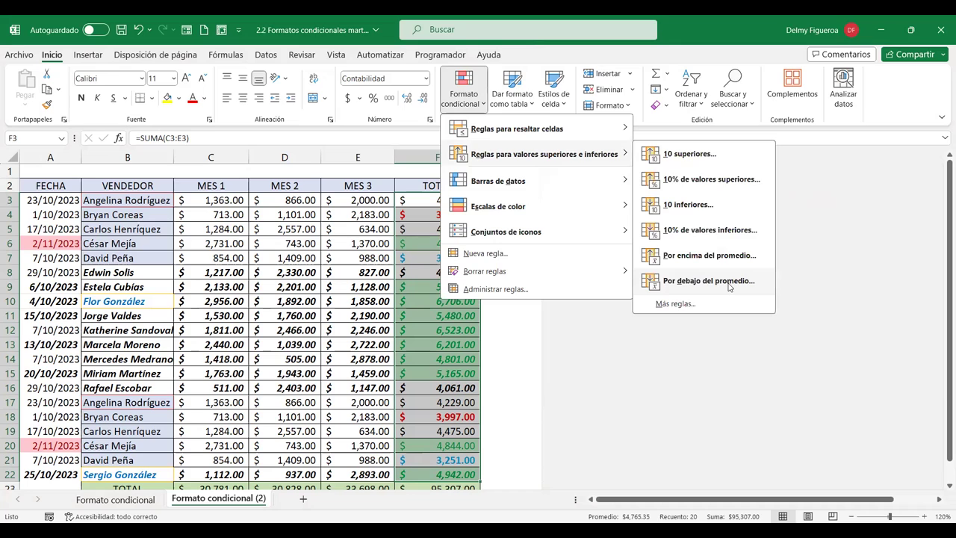
click(728, 286)
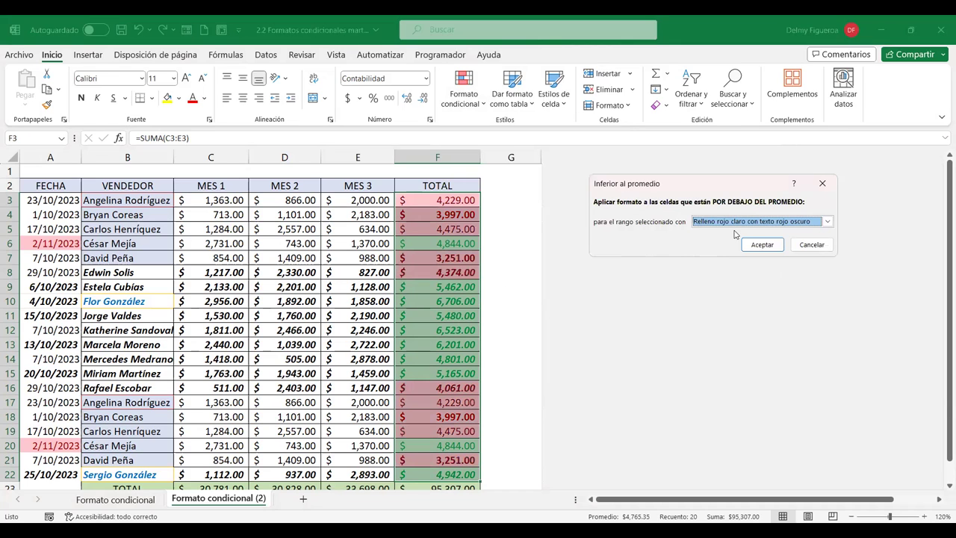
click(763, 246)
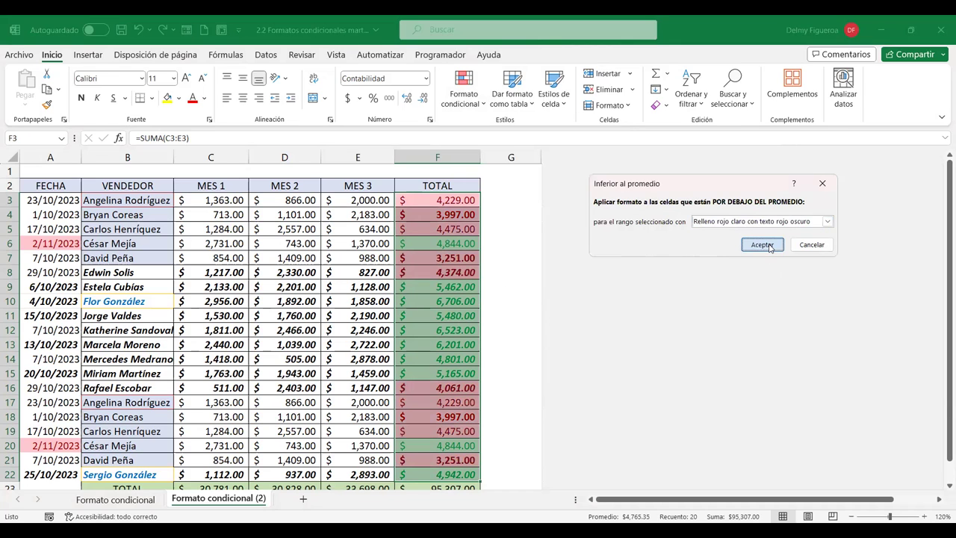
scroll(484, 342, down, 1)
scroll(484, 342, up, 1)
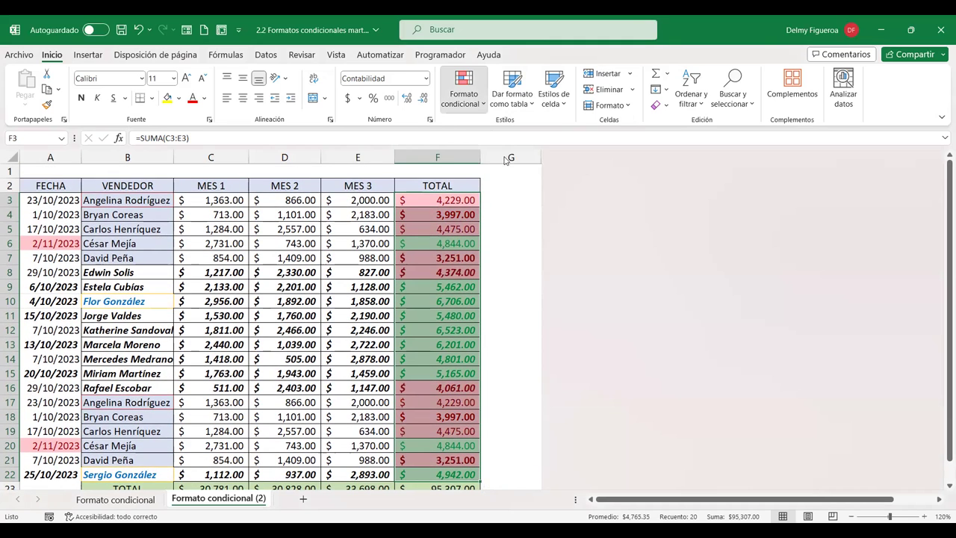
Step: Try orange gradient data bars on TOTAL, then replace them with solid green data bars
mouse_move(505, 156)
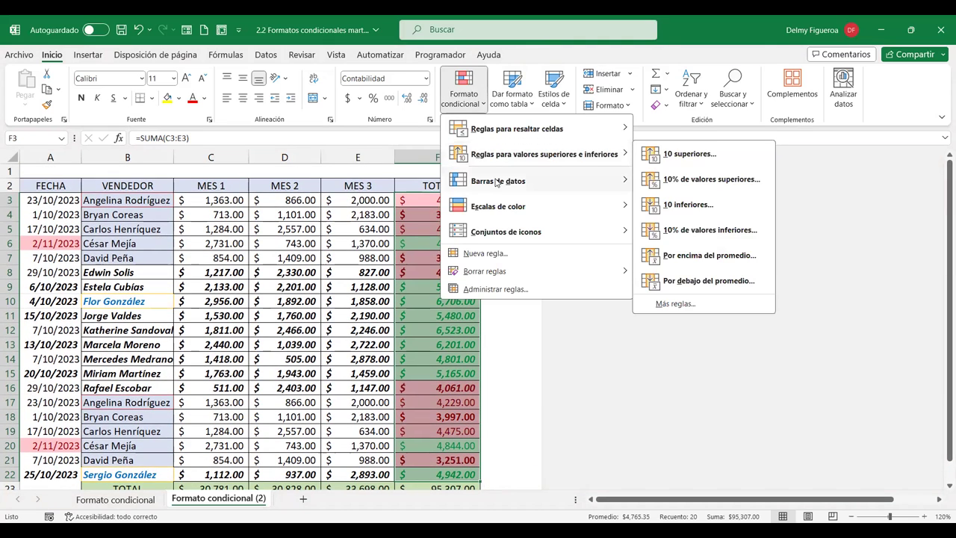
mouse_move(496, 182)
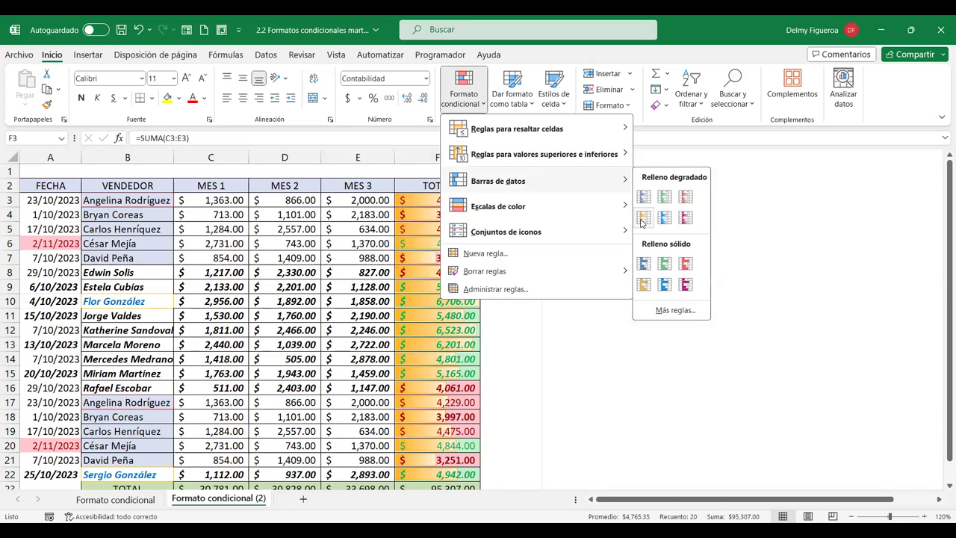
click(641, 222)
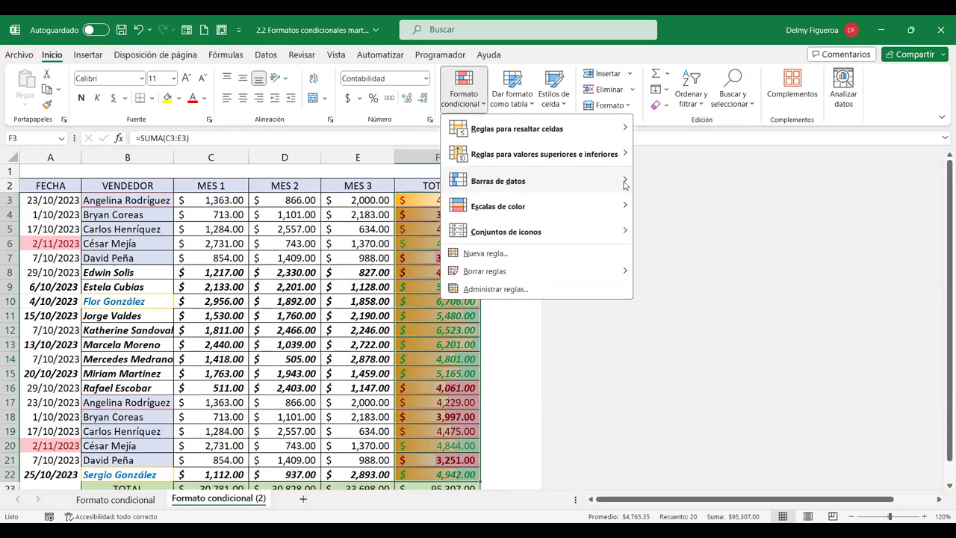
mouse_move(624, 184)
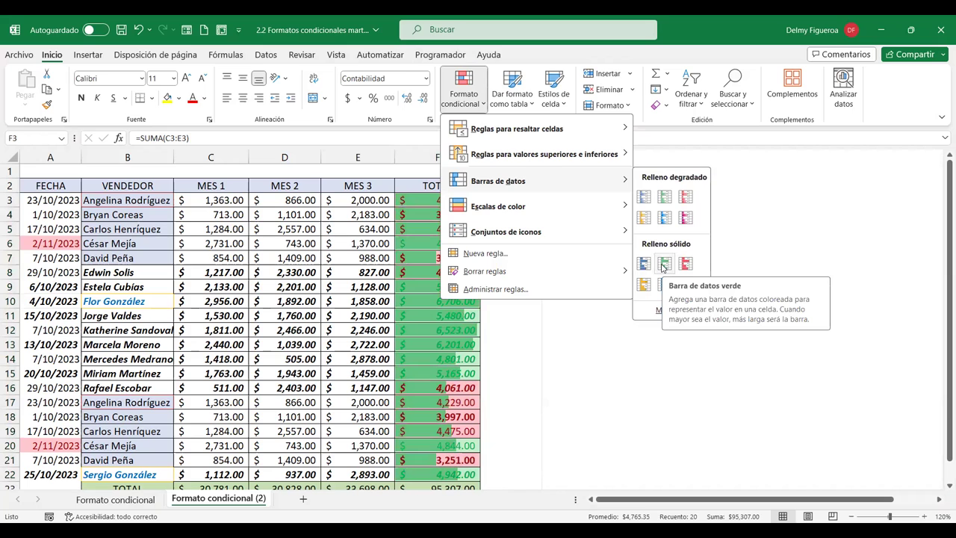
click(662, 267)
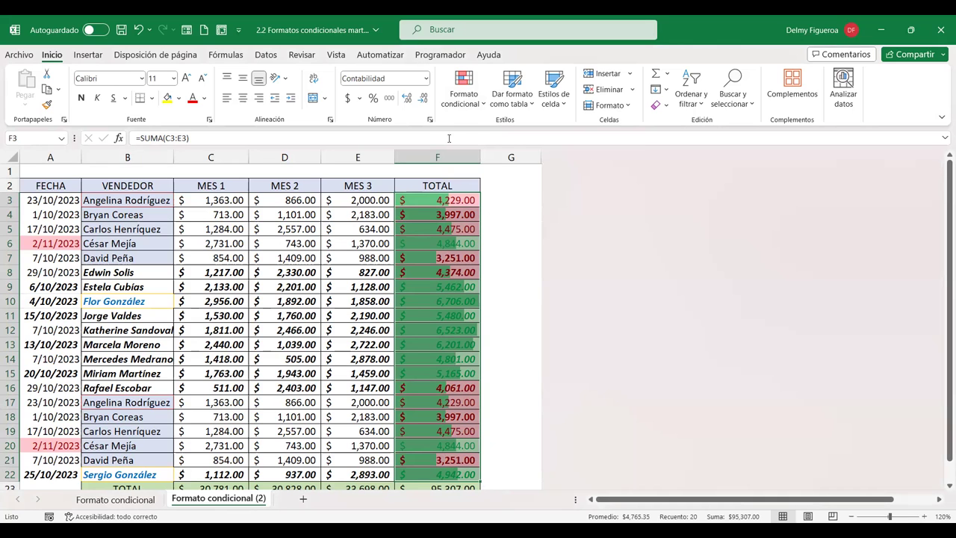
Step: Select the MES 3 values E3:E22 and apply the blue-white-red colour scale
click(464, 90)
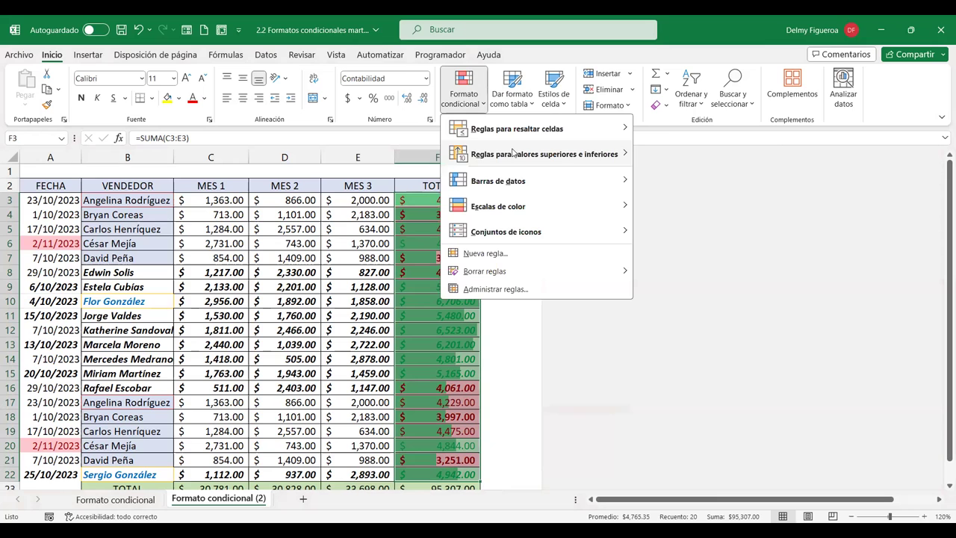
mouse_move(513, 154)
mouse_move(506, 181)
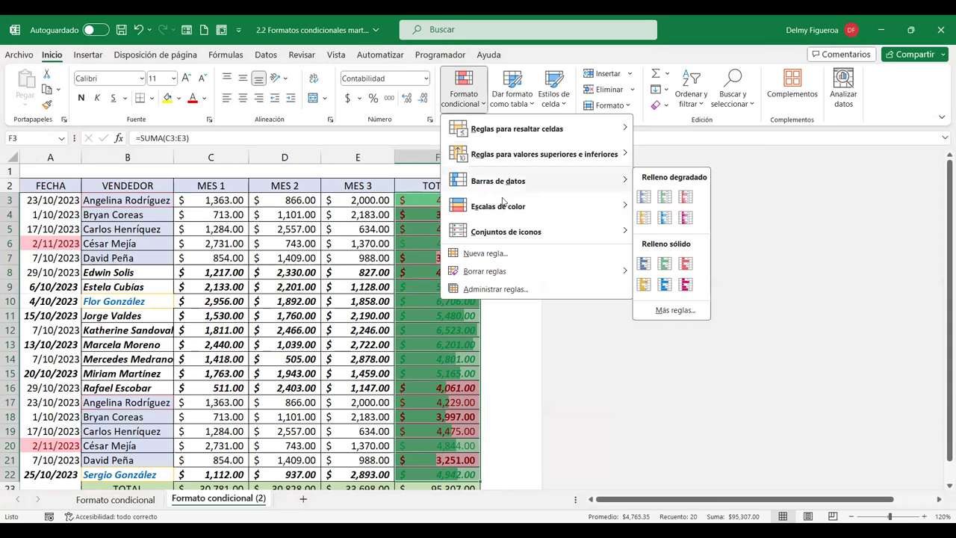
mouse_move(500, 215)
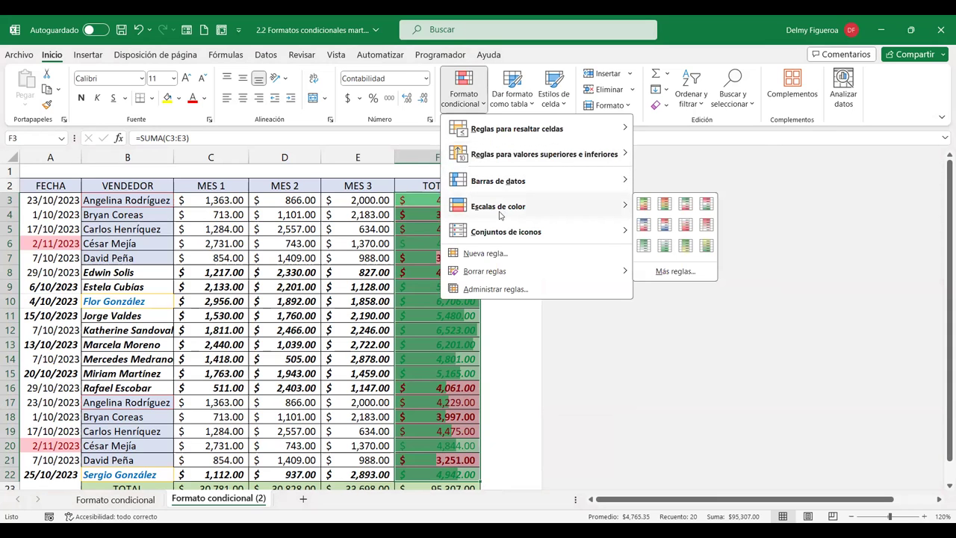
click(374, 200)
drag(372, 200, 367, 473)
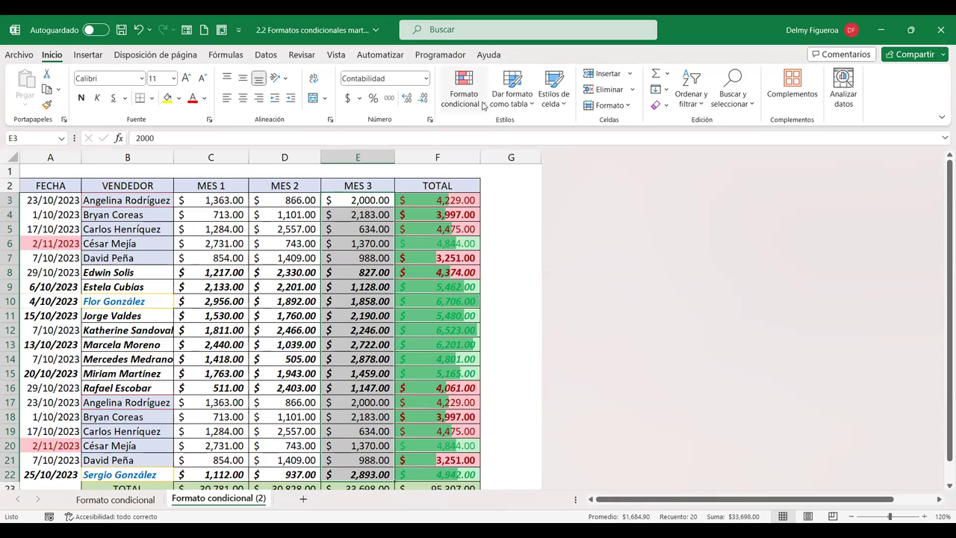
click(464, 90)
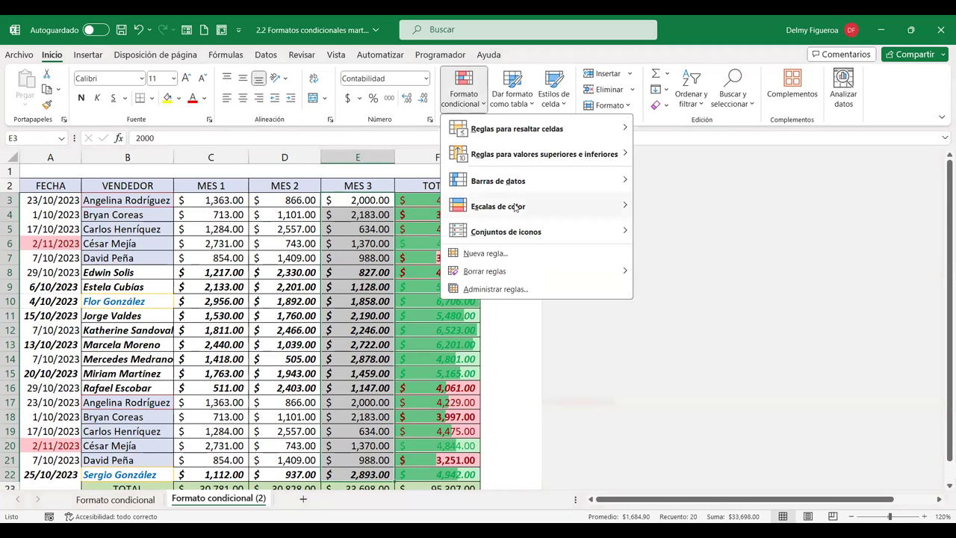
mouse_move(516, 207)
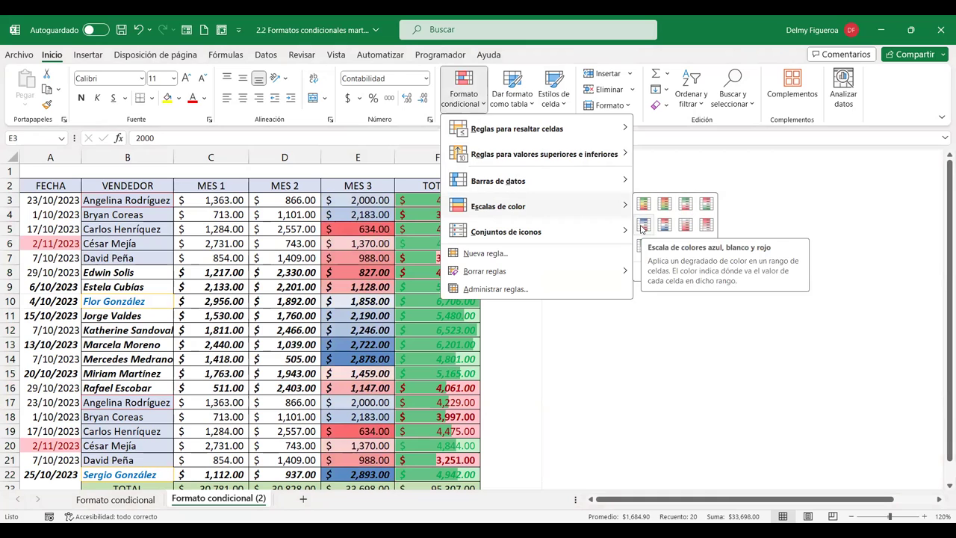
click(640, 228)
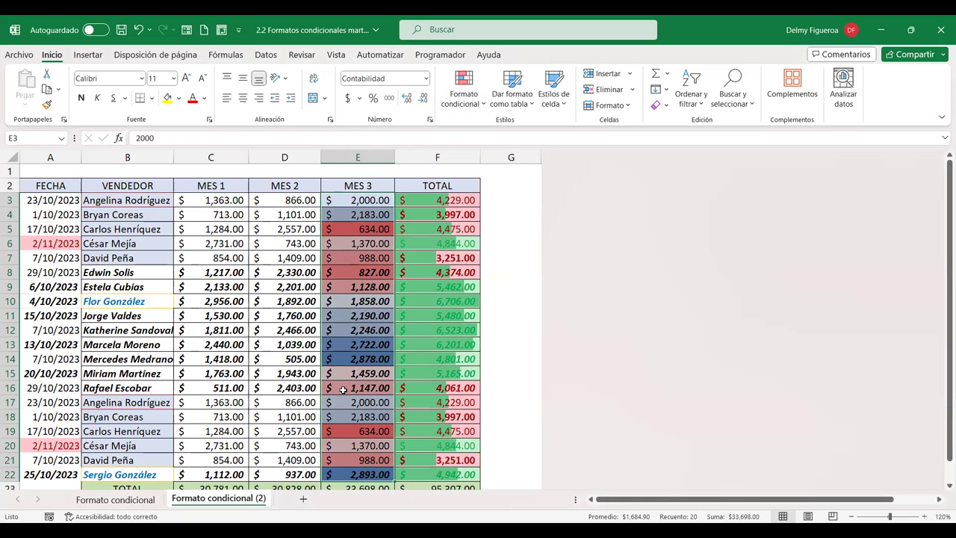
Step: Show the Conjuntos de iconos gallery from the Formato condicional menu
click(476, 109)
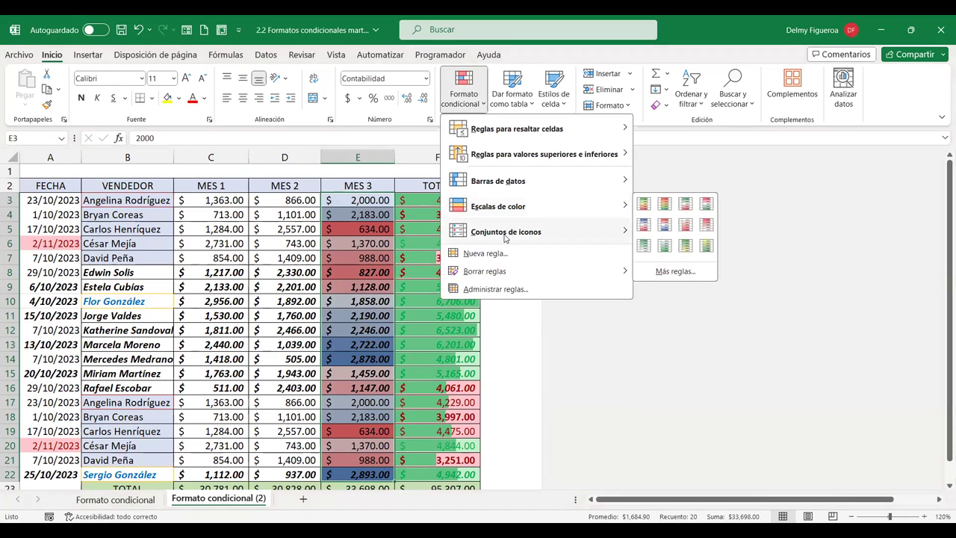
mouse_move(508, 236)
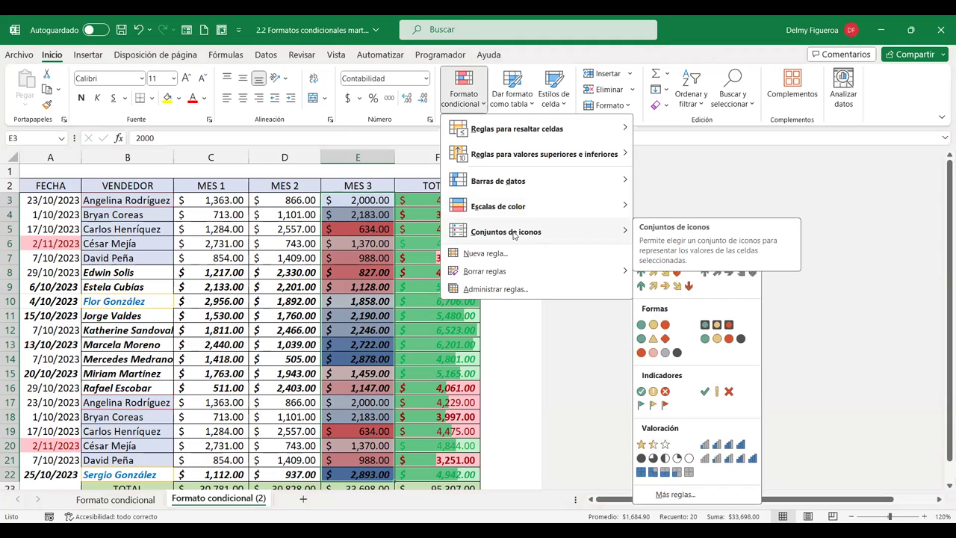
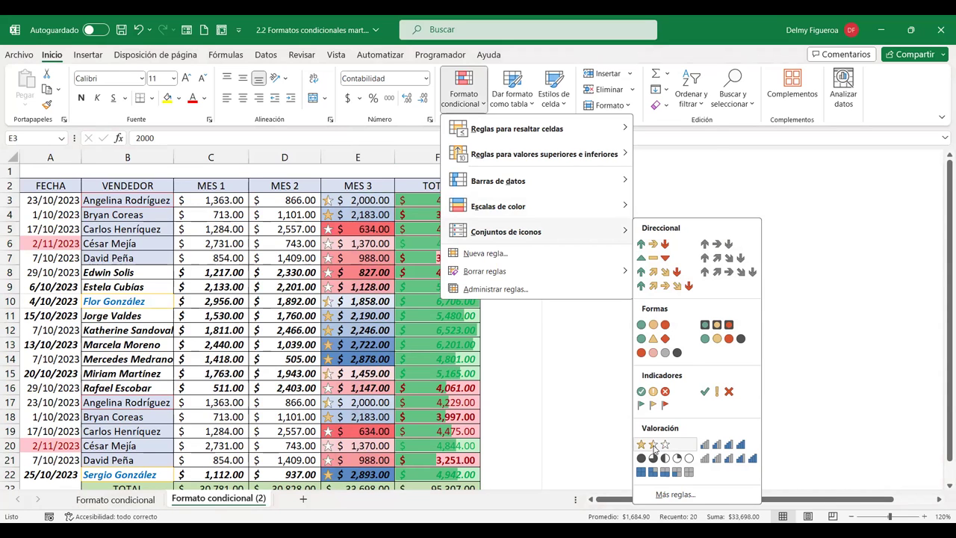
Step: Apply the three-star Valoración icon set to the MES 3 values and bring the Formato condicional menu back up
click(653, 446)
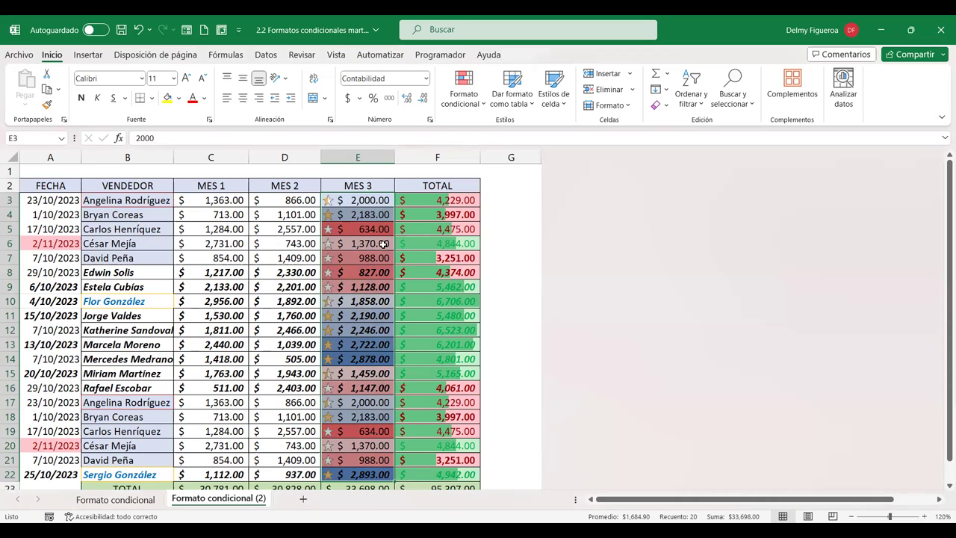
click(484, 109)
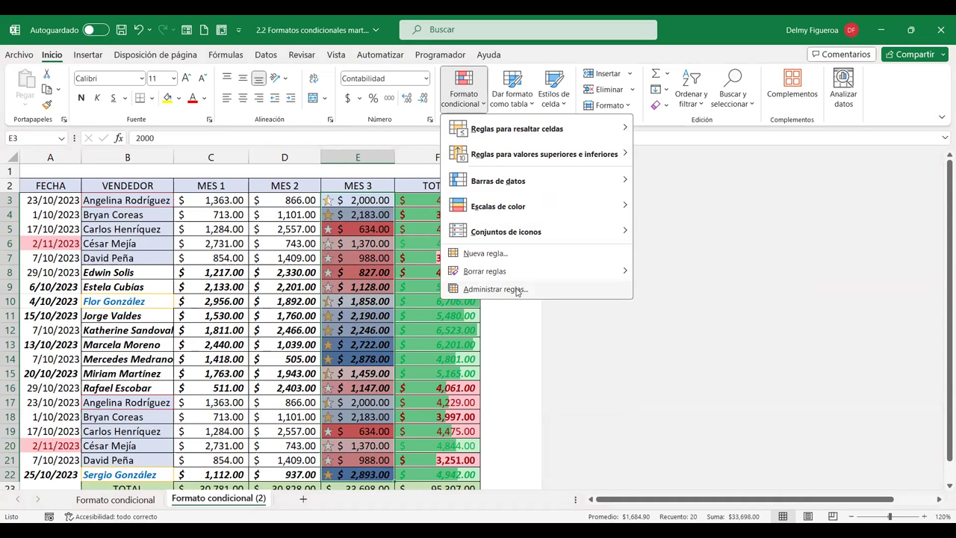
Step: In the rules manager, open the MES 3 Conjunto de iconos star rule for editing
click(518, 291)
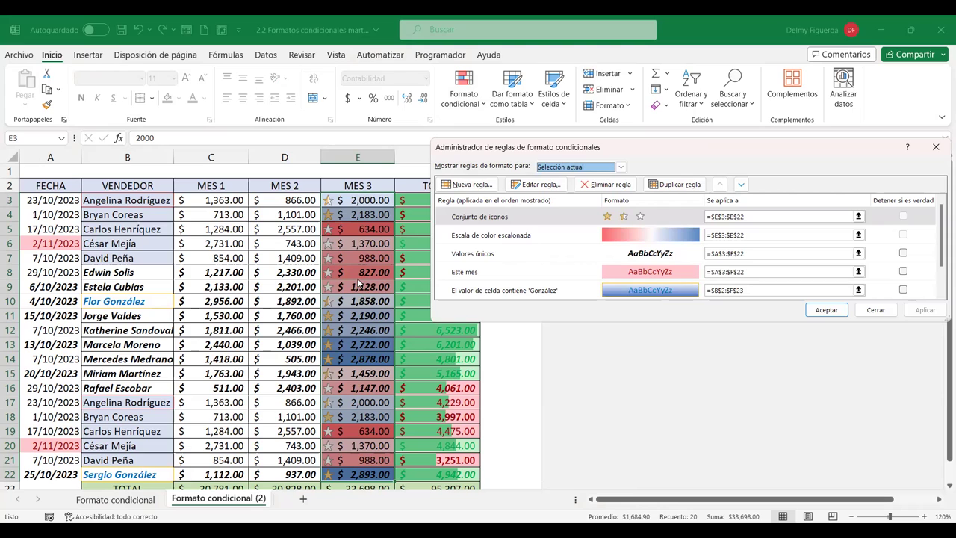
click(489, 218)
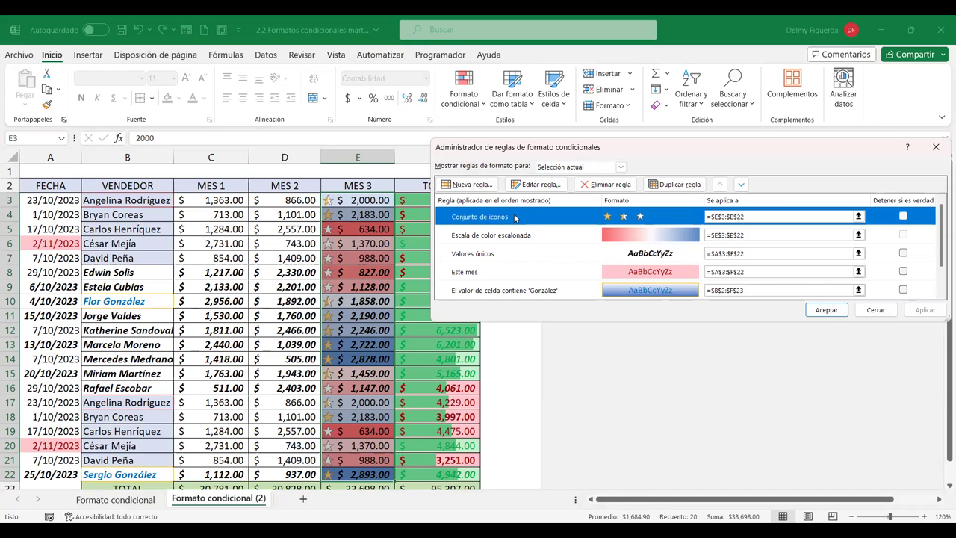
click(546, 187)
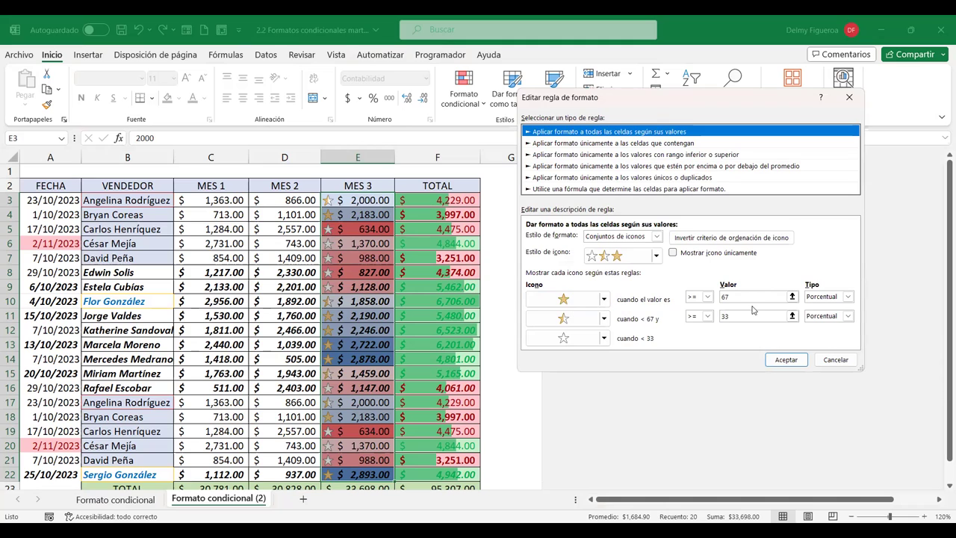
Step: Set the full-star threshold to >= 2500 with Tipo Número instead of a percentage
click(849, 298)
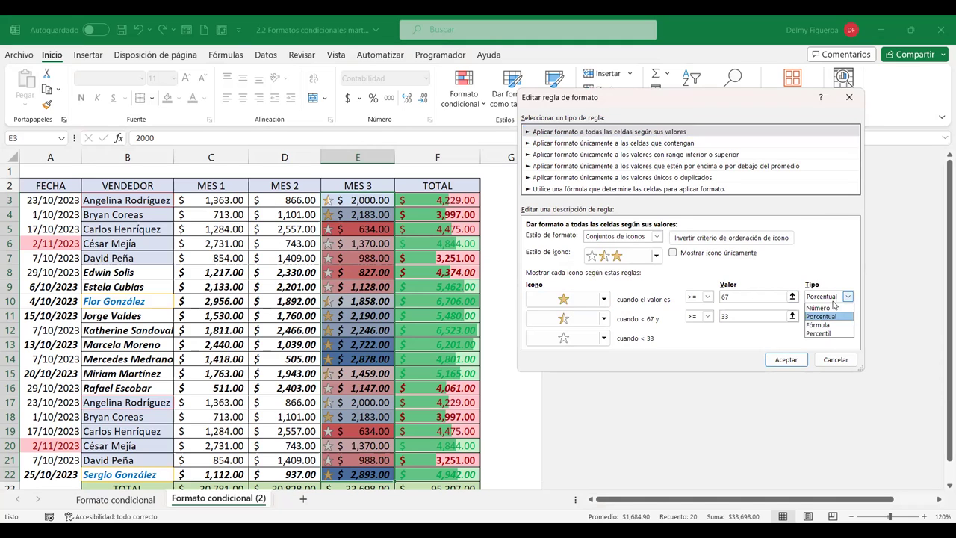
click(828, 308)
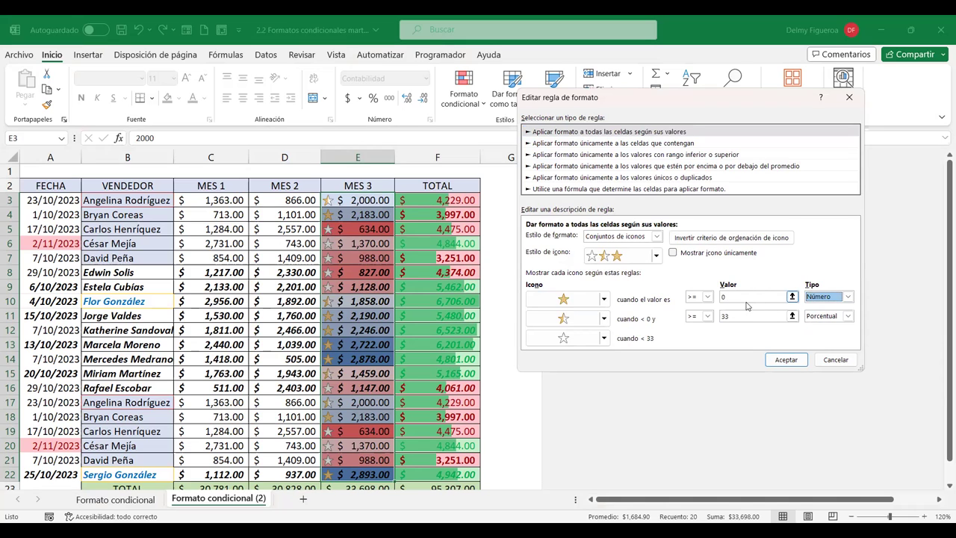
click(708, 298)
click(708, 298)
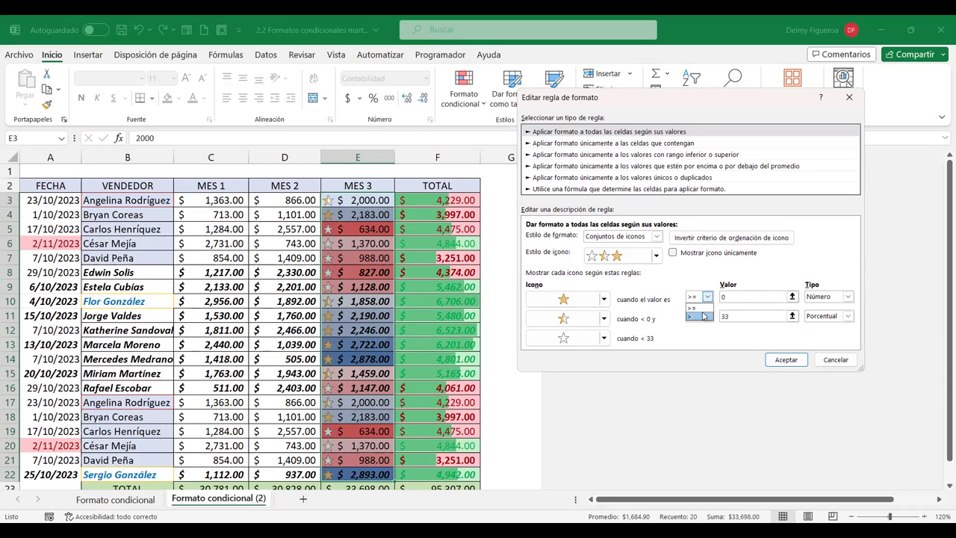
click(708, 298)
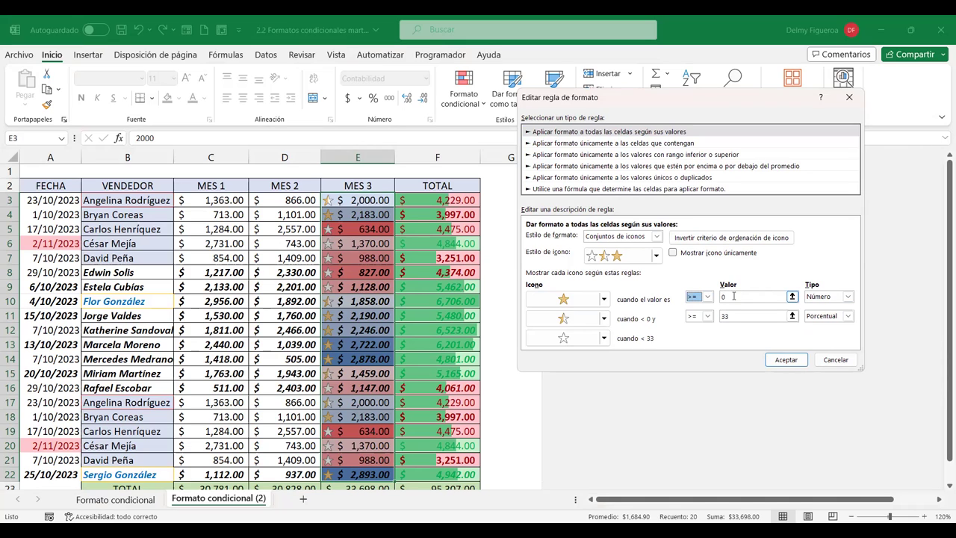
click(734, 296)
text(2500)
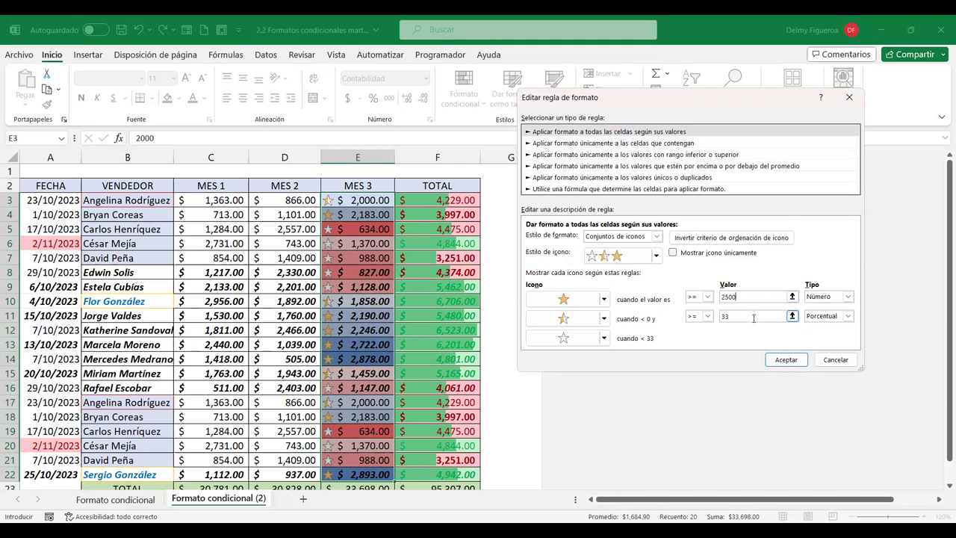
Step: Set the half-star threshold to >= 1000 as a Número, so the empty star falls below 1000, and save the rule
click(847, 316)
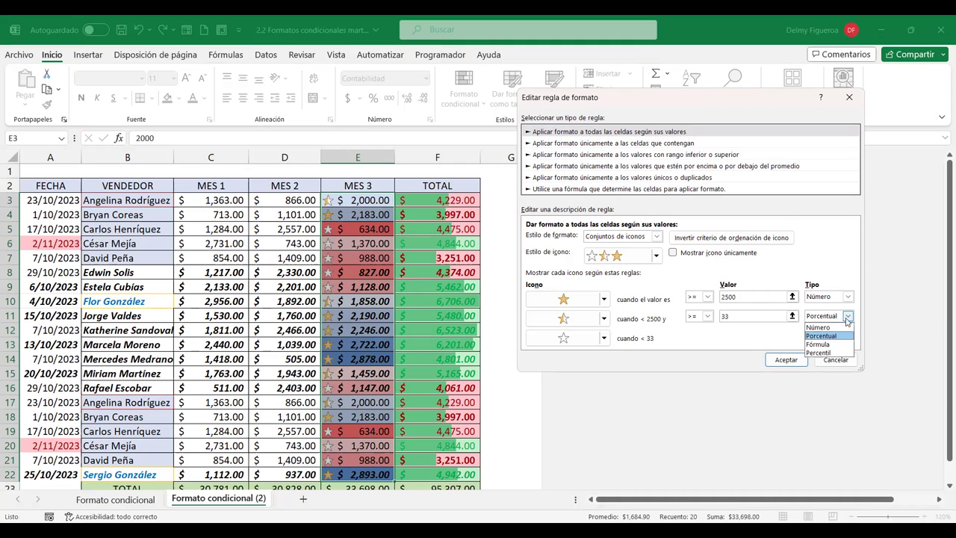
click(818, 328)
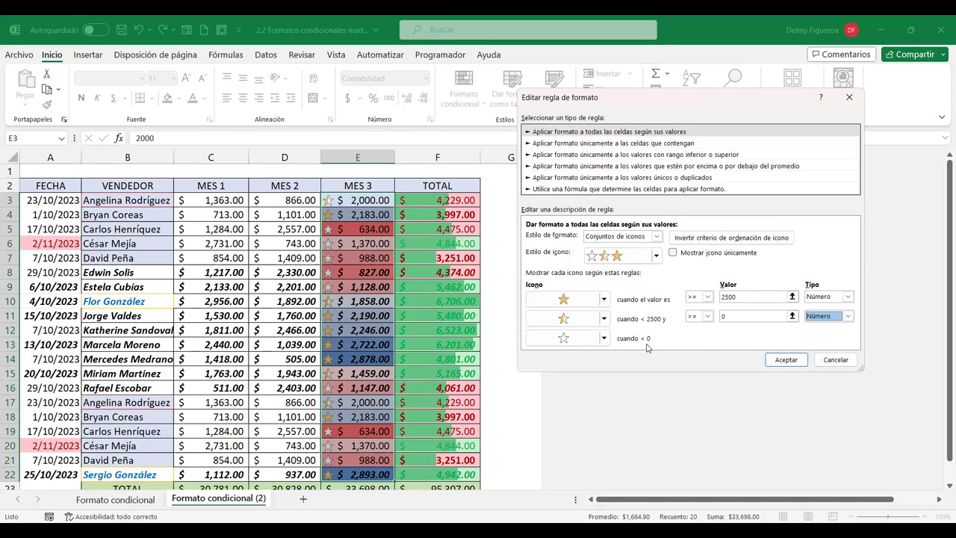
click(707, 316)
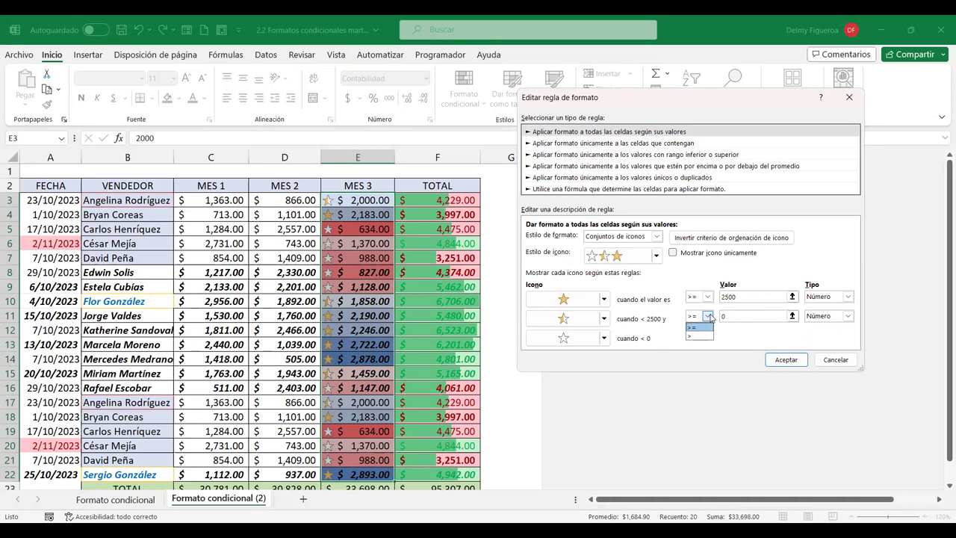
click(699, 327)
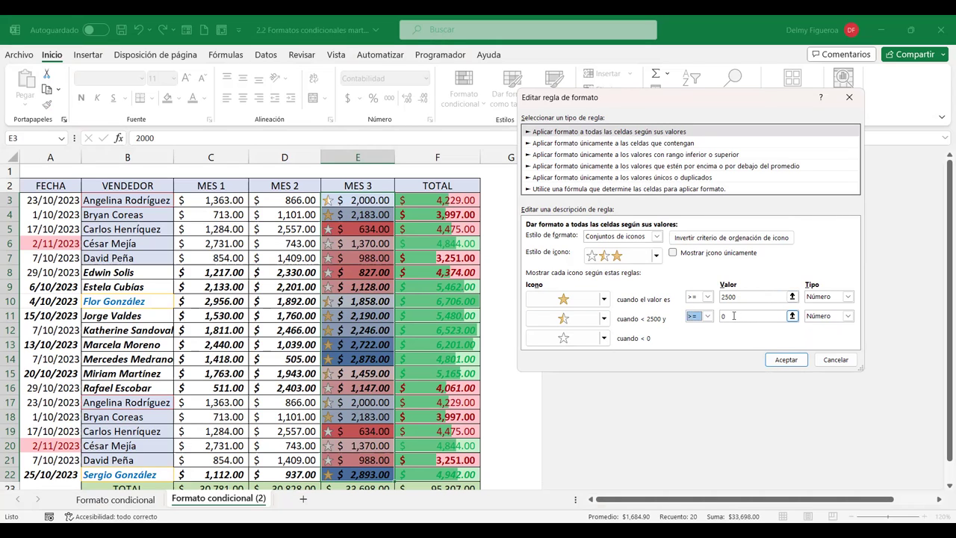
click(736, 316)
text(1000)
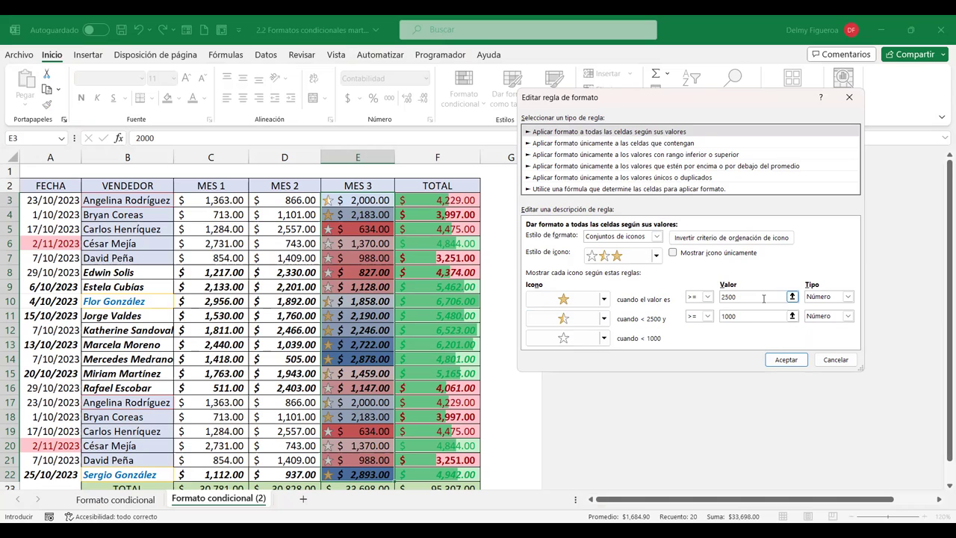
click(763, 298)
click(803, 363)
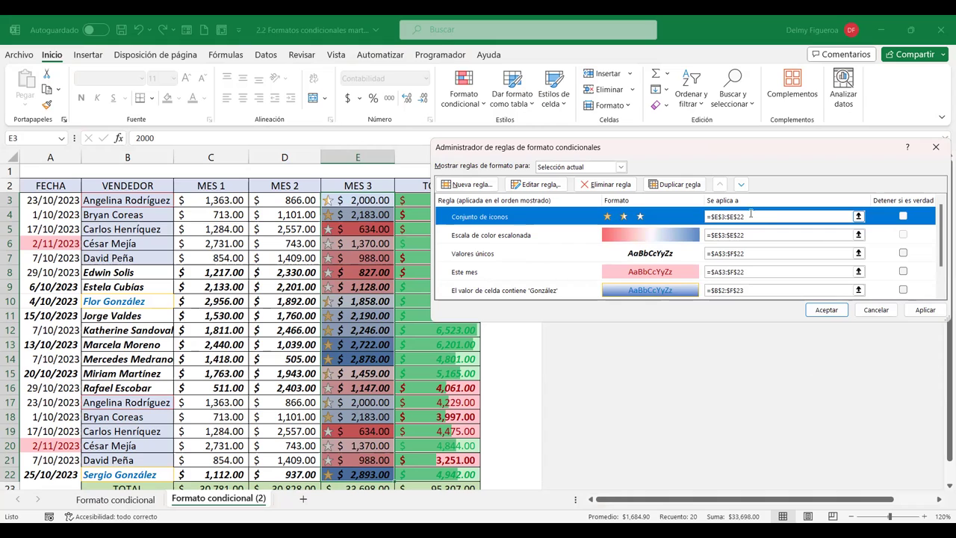
Step: Confirm the 2500/1000 star rule, close the menu, and select the MES 2 cells D3:D22
click(830, 312)
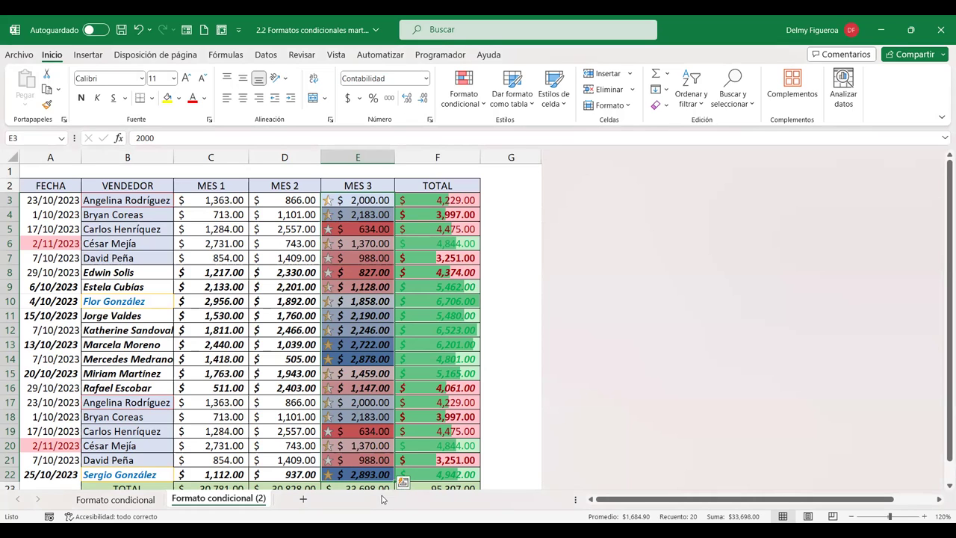
click(483, 105)
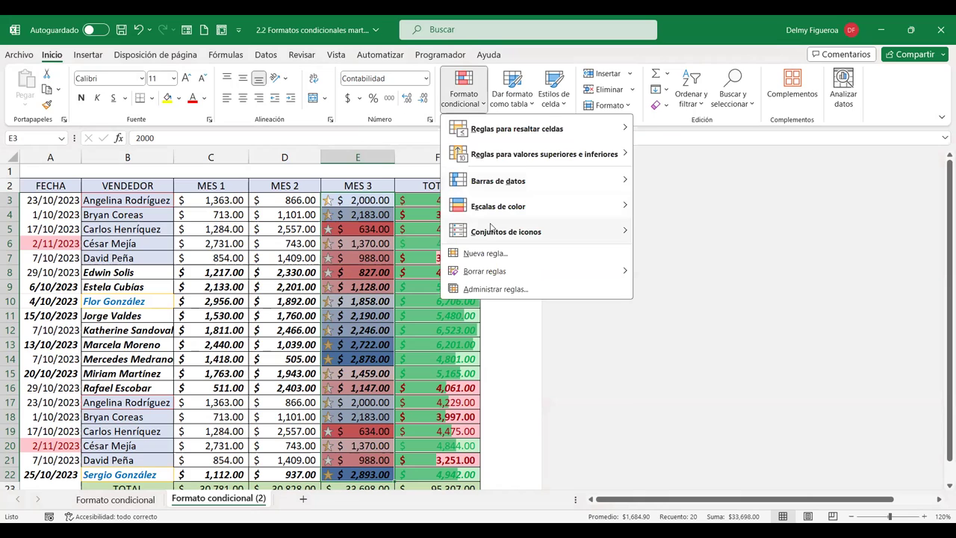
mouse_move(492, 228)
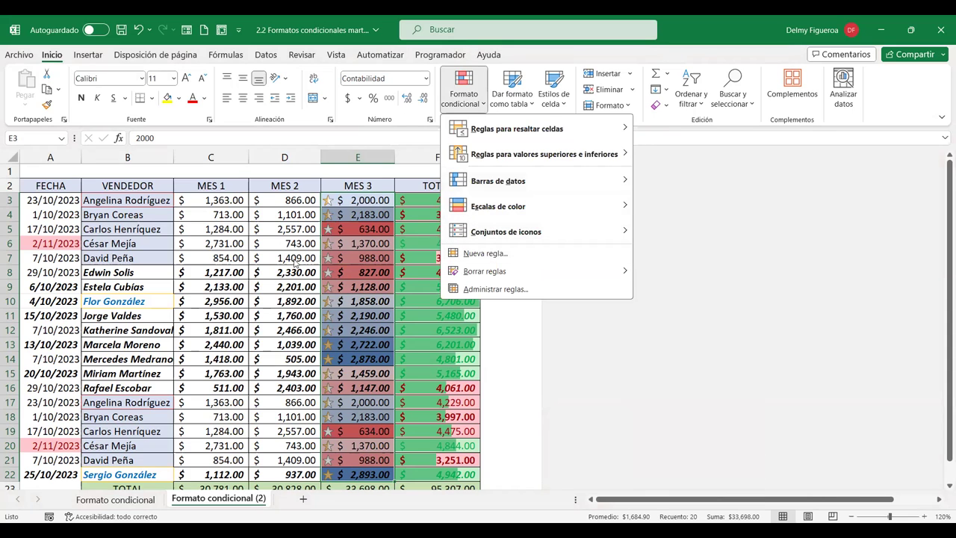
key(Escape)
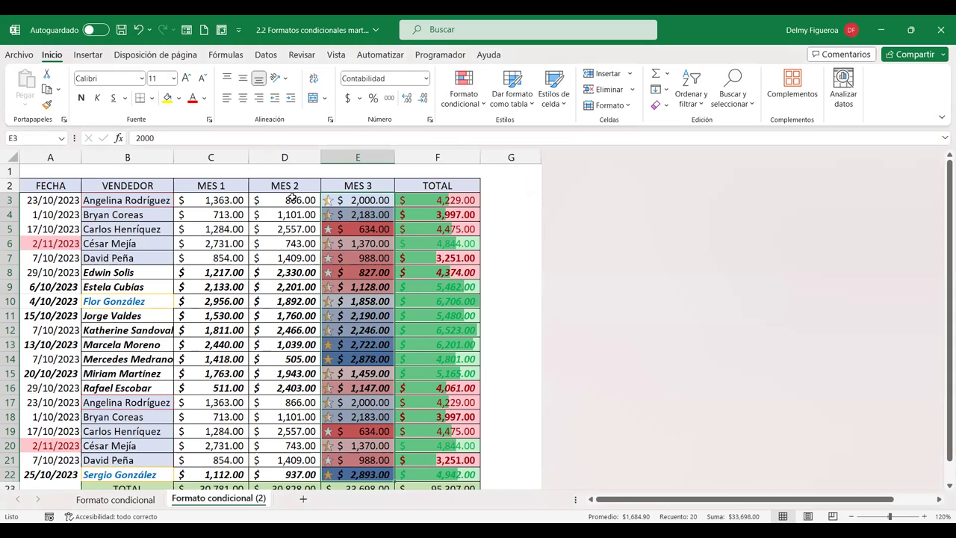
drag(291, 197, 287, 475)
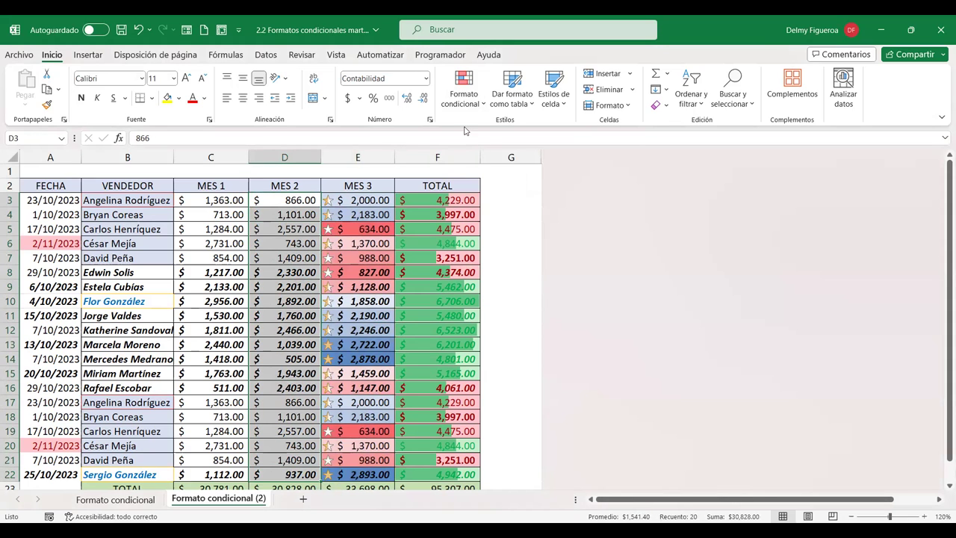
Step: Start and cancel a Nueva regla for MES 2, then browse the Formato condicional submenus
click(482, 104)
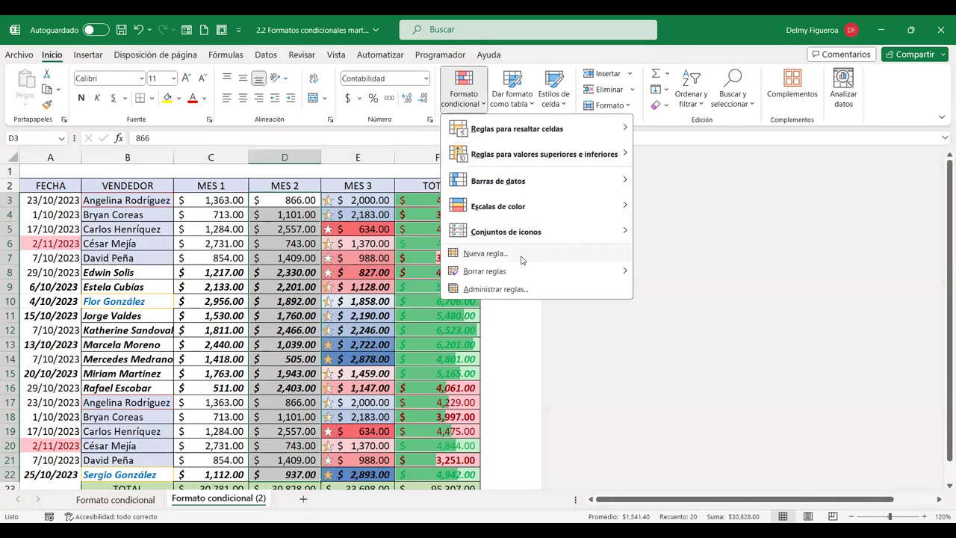
click(482, 249)
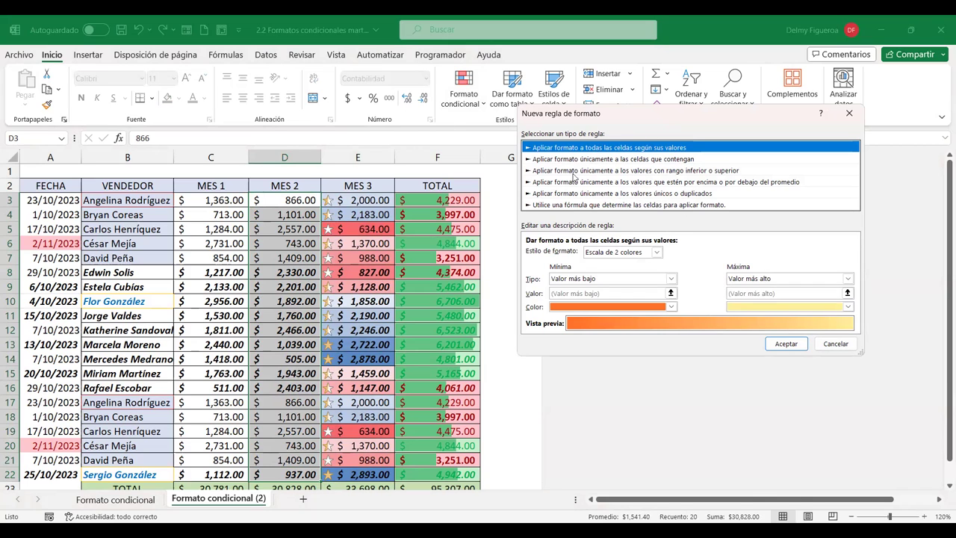
click(835, 345)
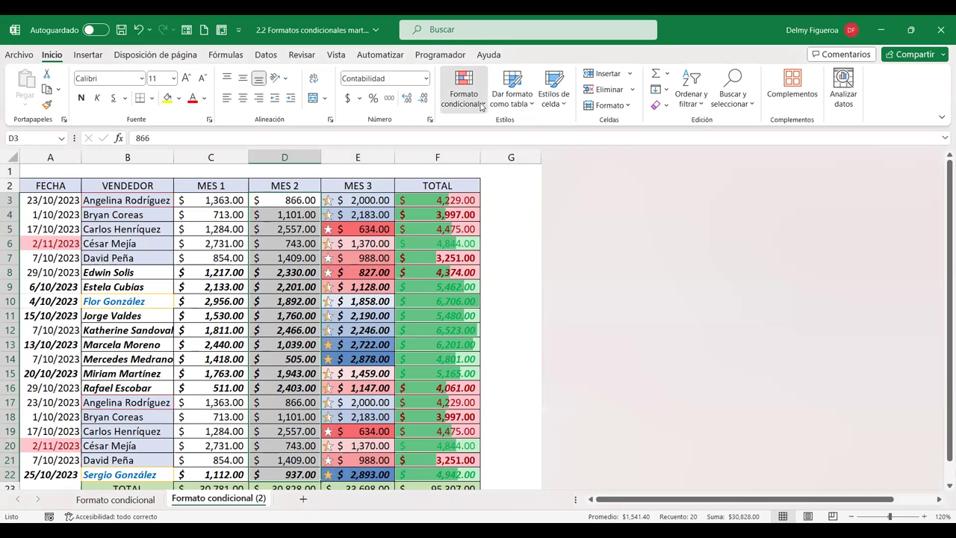
click(482, 104)
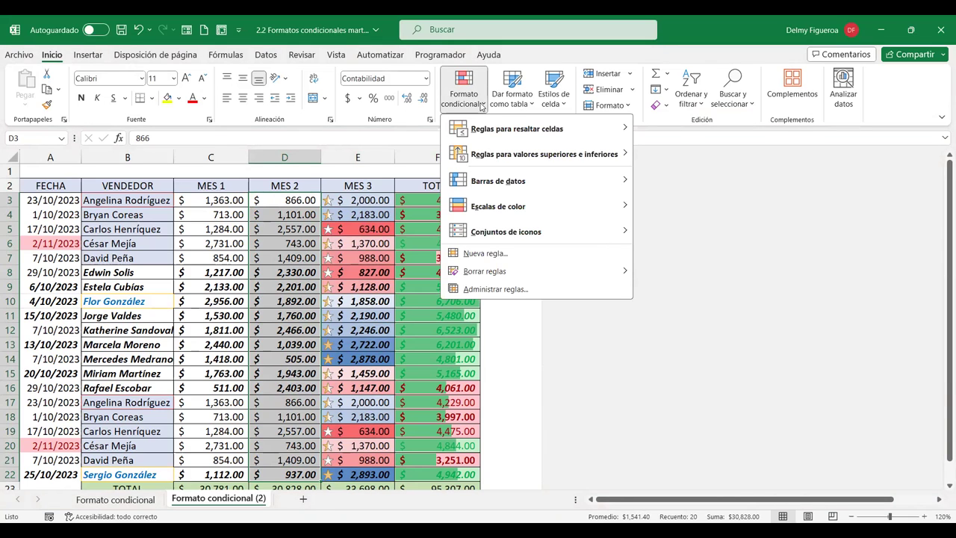
mouse_move(490, 130)
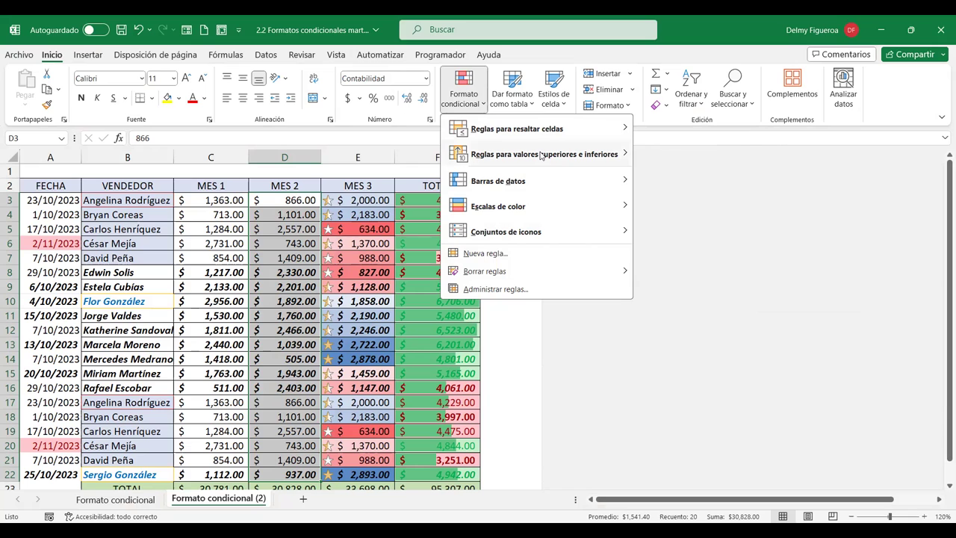
mouse_move(542, 155)
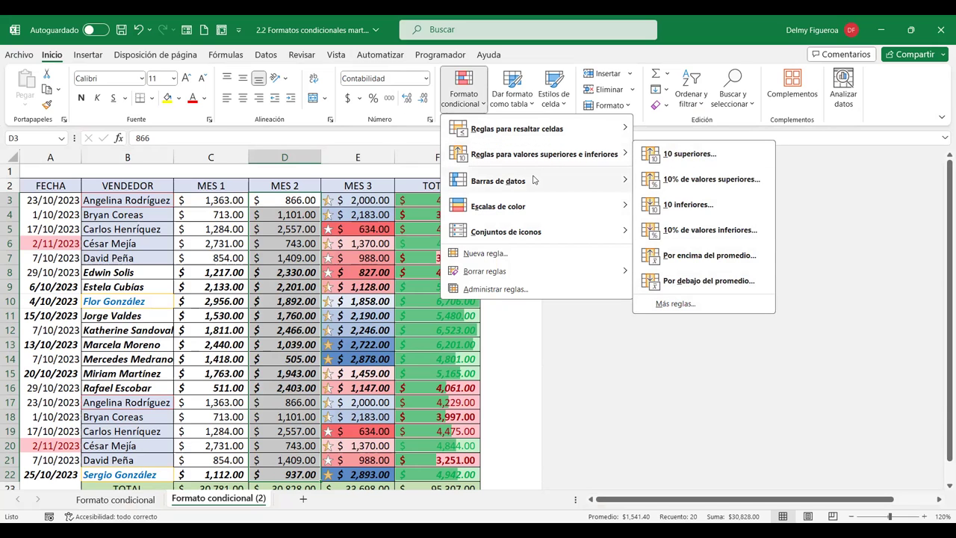
mouse_move(534, 180)
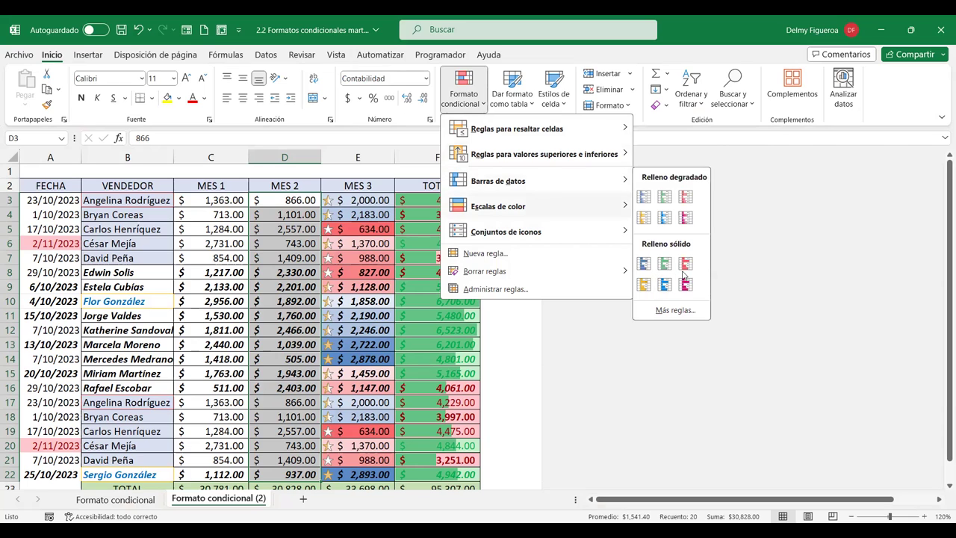
mouse_move(484, 234)
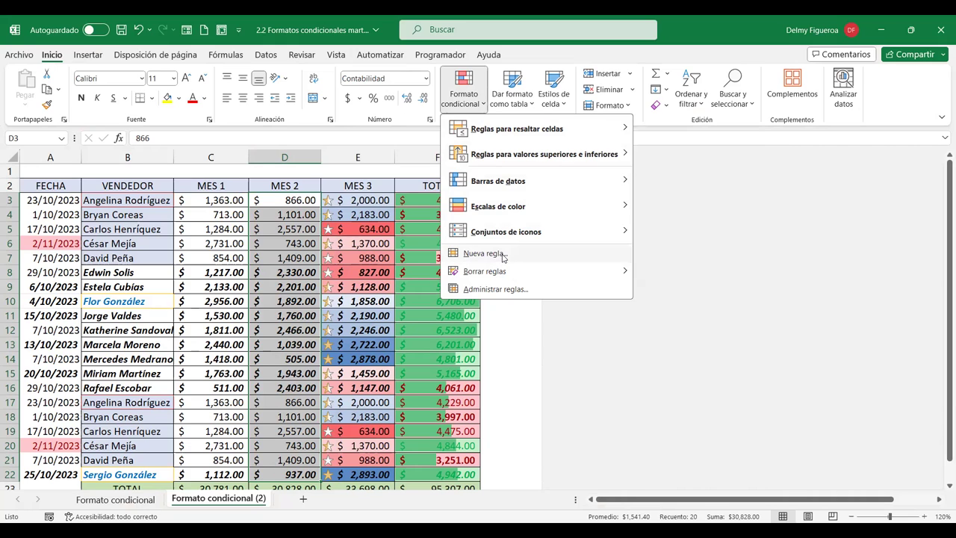
Step: In a new rule, review the two-color scale's Mínima and Máxima type options without changing them
click(504, 254)
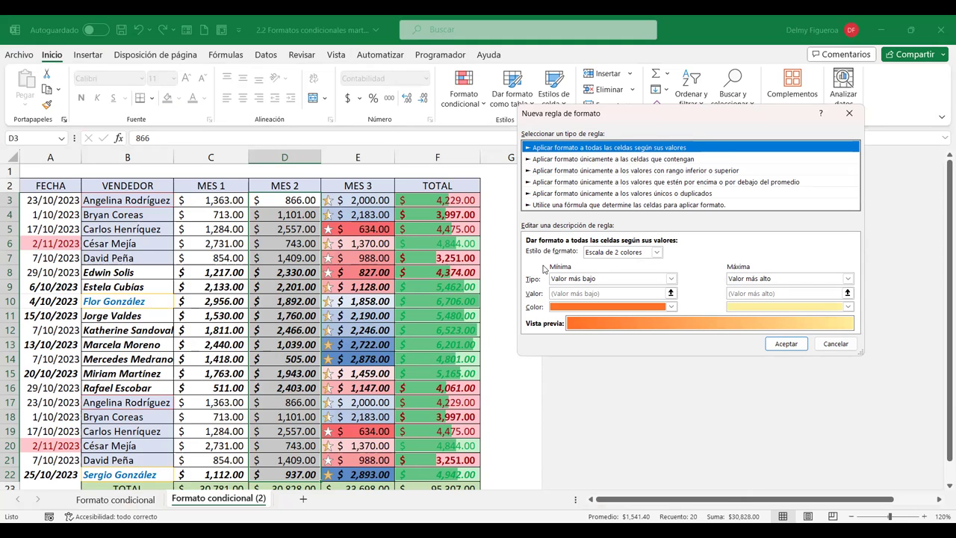
click(657, 253)
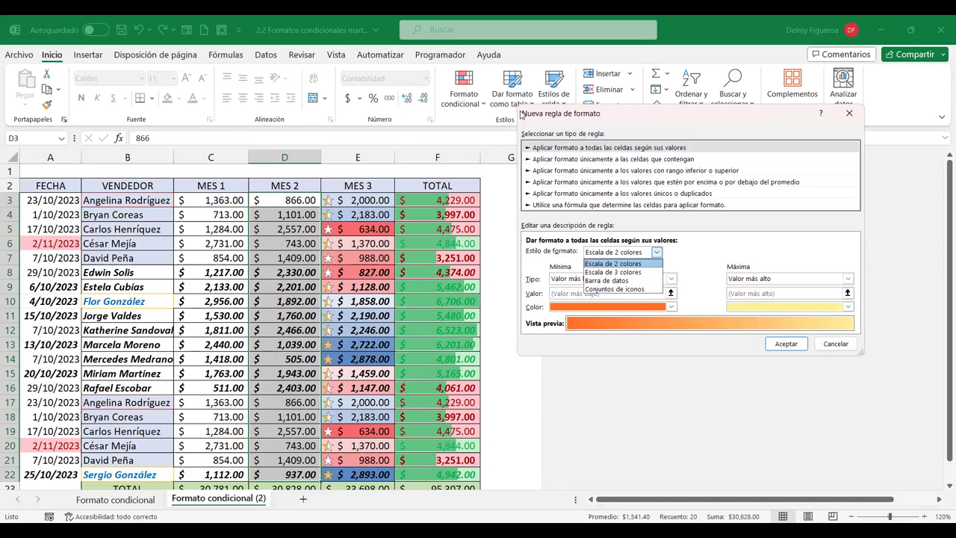
click(695, 256)
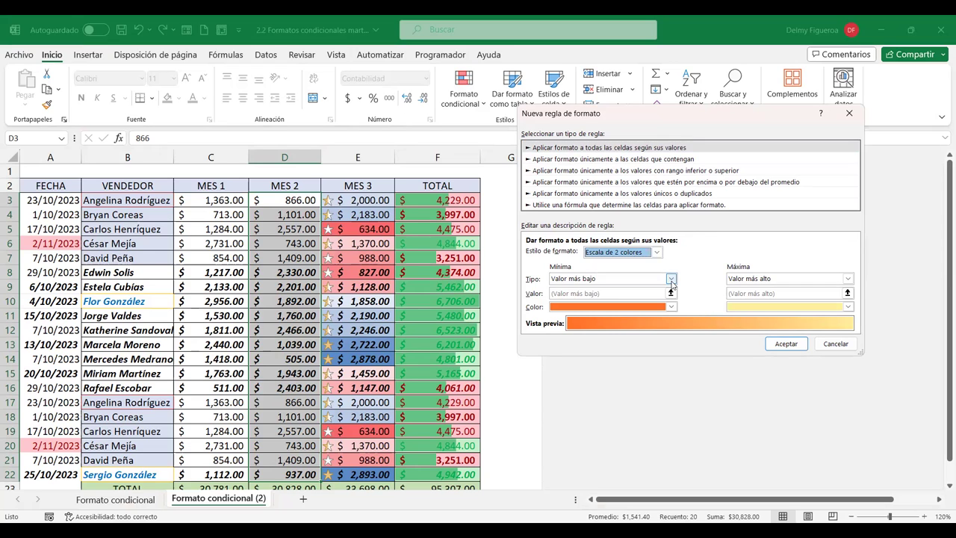
click(671, 280)
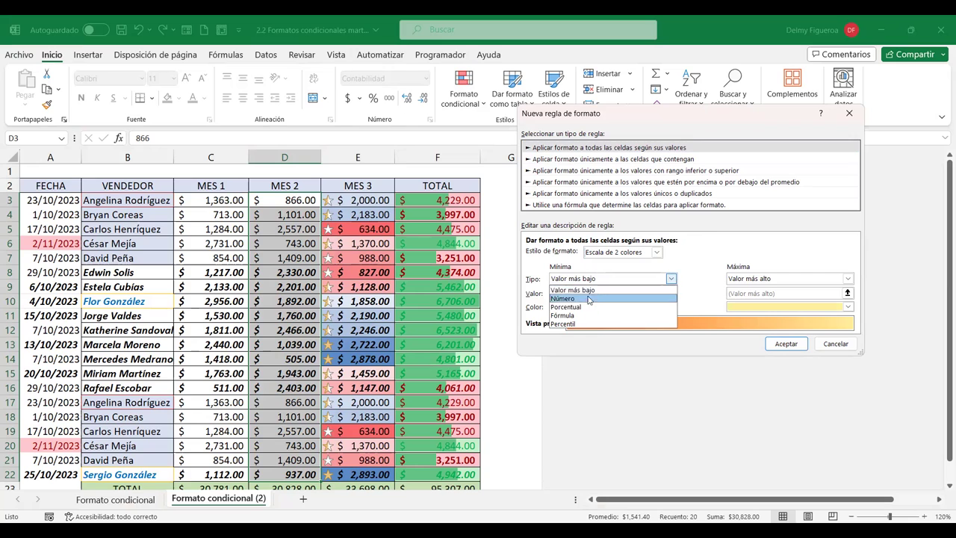
click(702, 267)
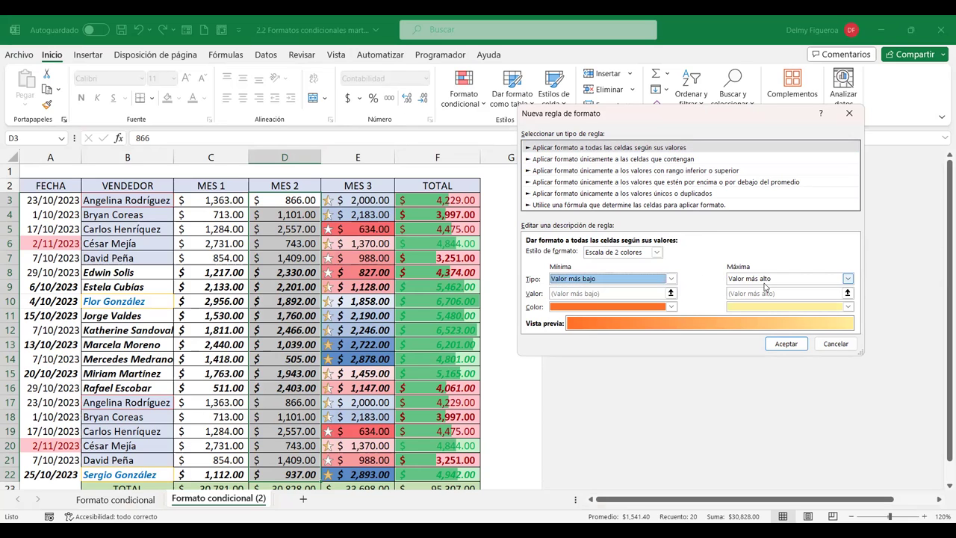
click(849, 279)
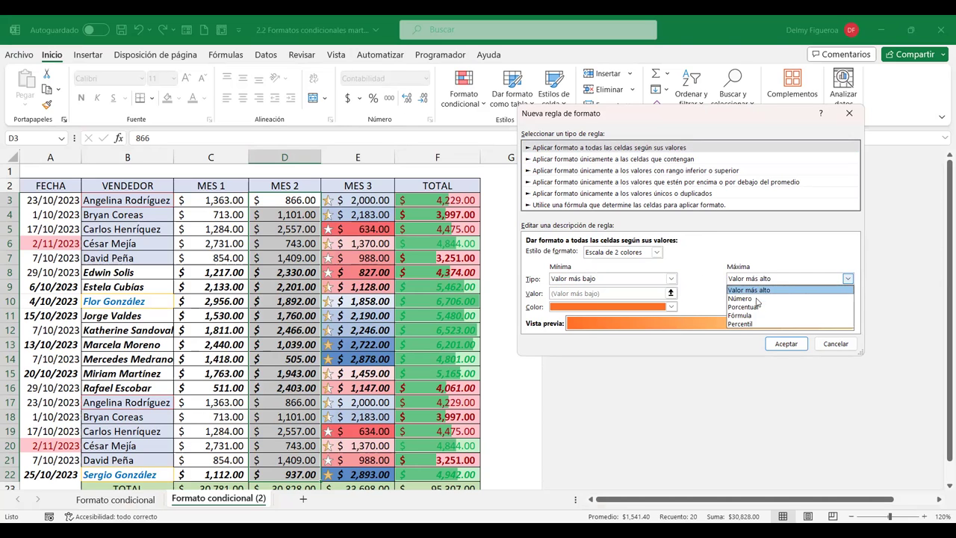
click(753, 253)
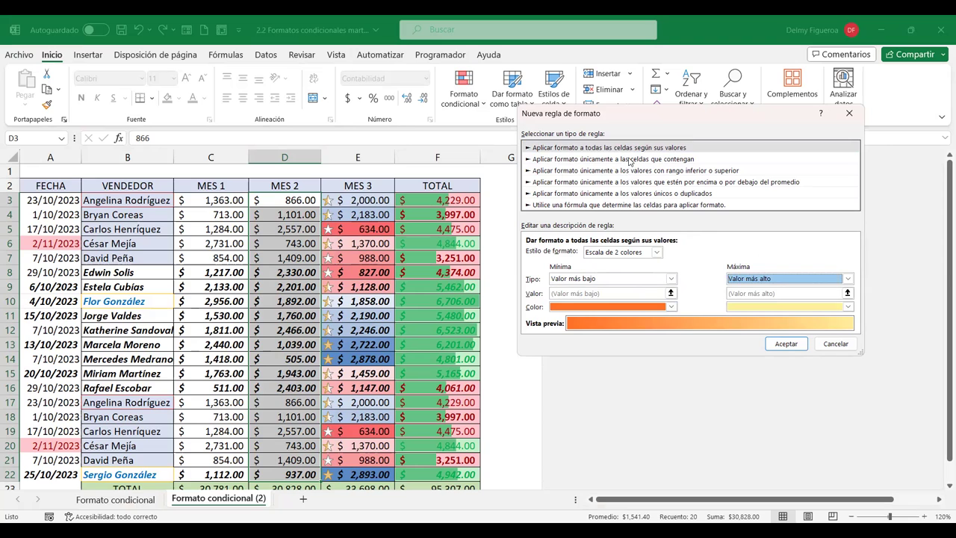
Step: Switch to the 'celdas que contengan' rule type, view its Valor de la celda conditions, and dismiss the dialog
click(574, 159)
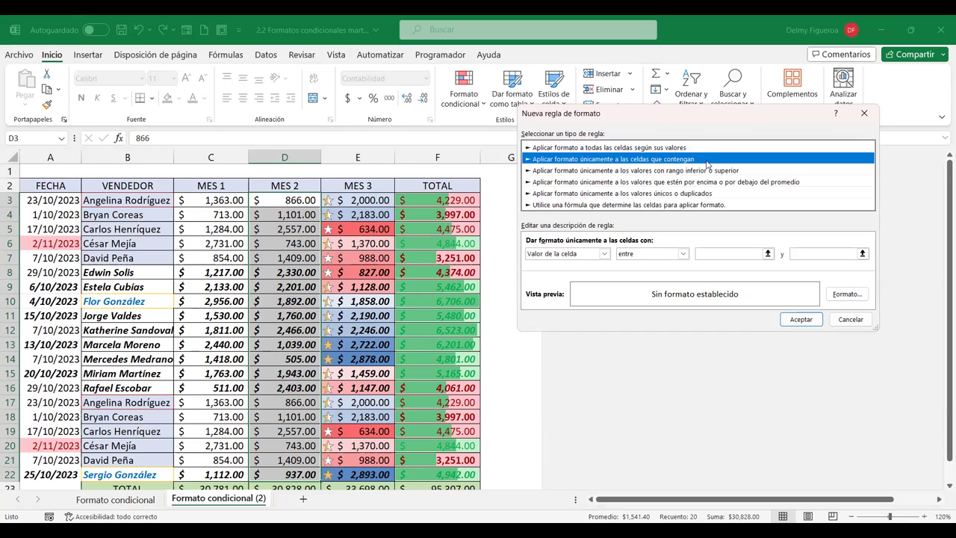
click(604, 254)
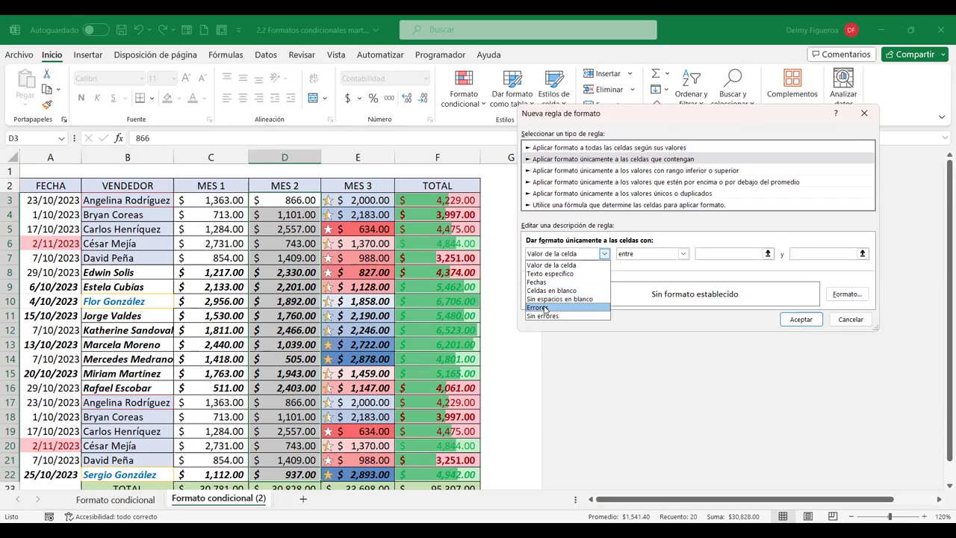
click(847, 321)
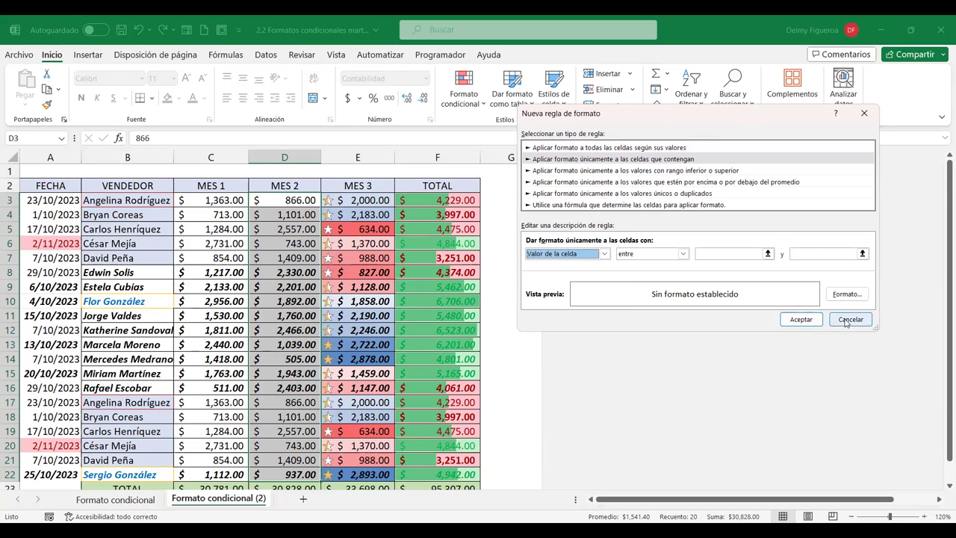
key(Escape)
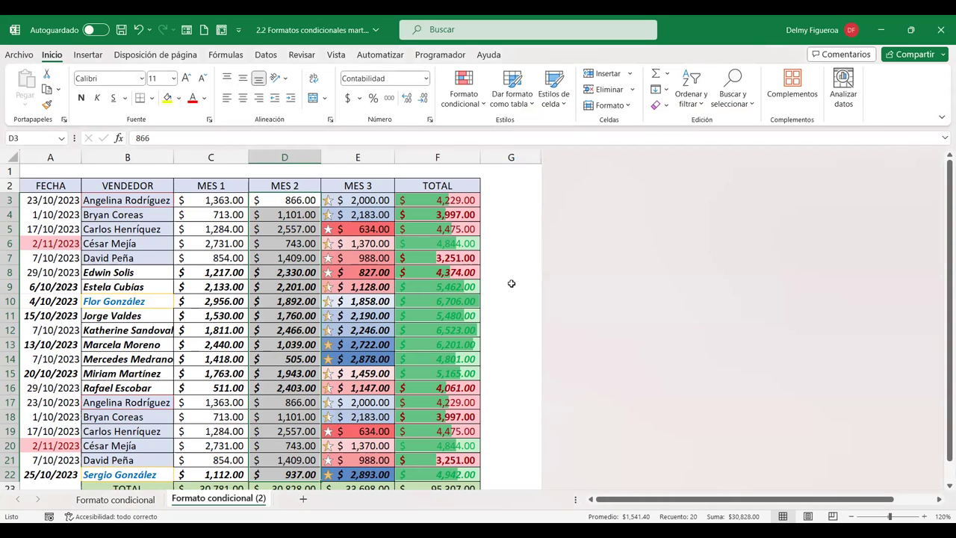
Step: Select the table A3:F22 and clear conditional formatting rules from the entire sheet
click(511, 283)
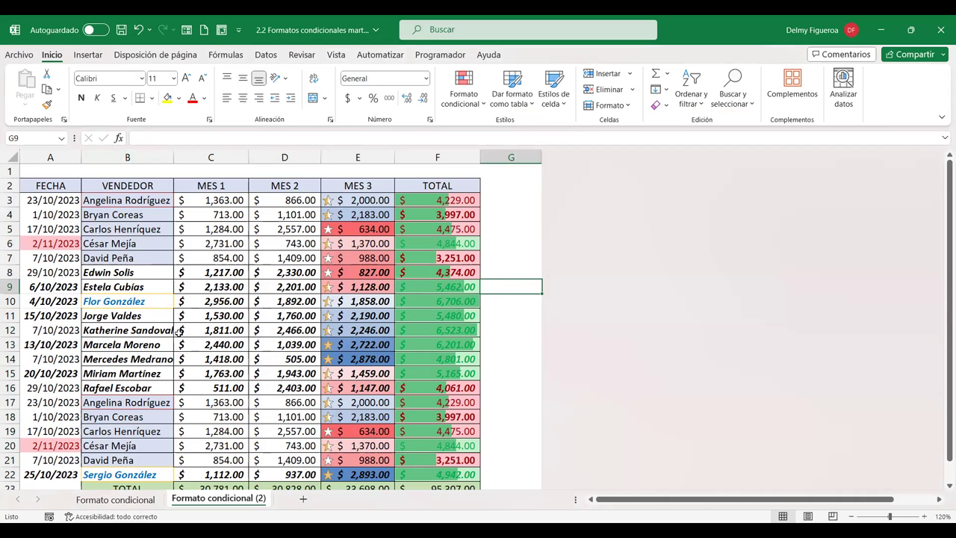
scroll(320, 363, down, 1)
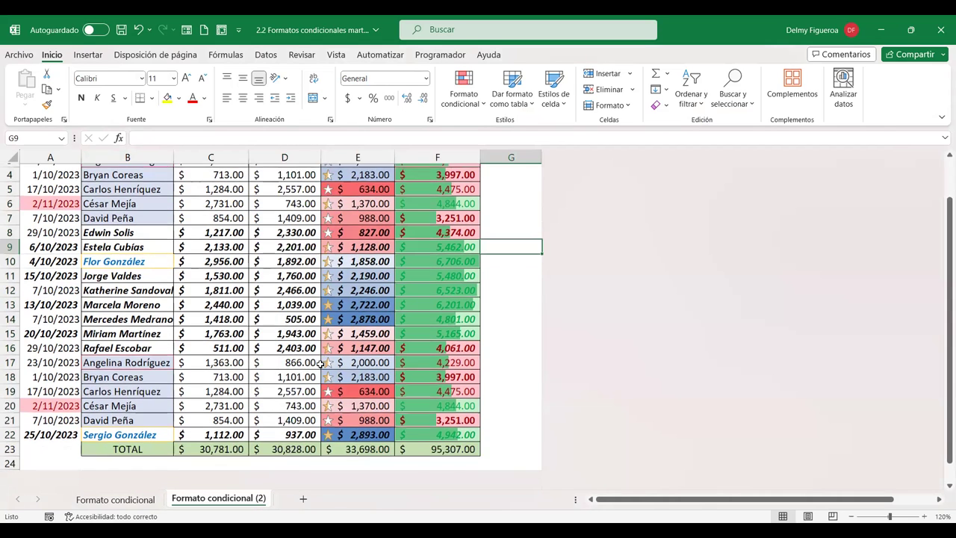
scroll(319, 364, up, 1)
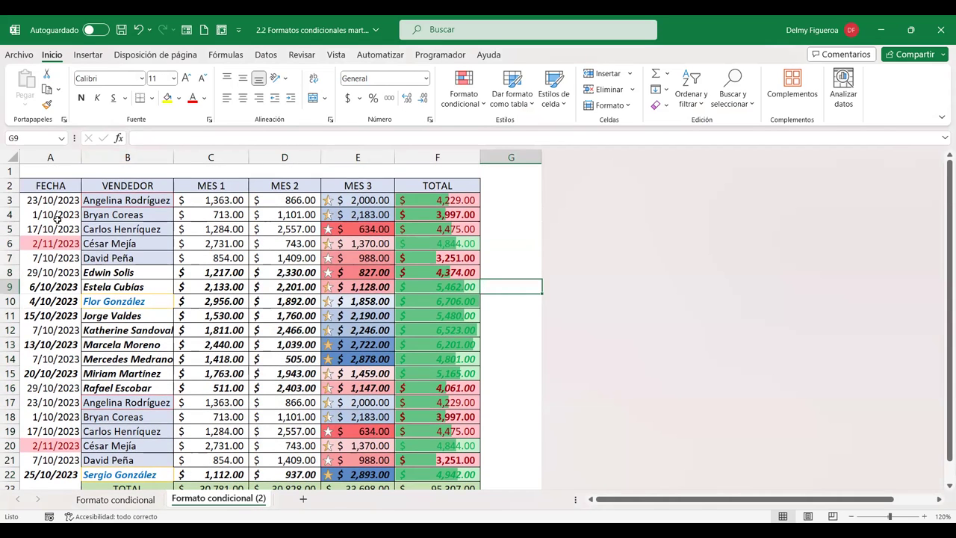
drag(56, 199, 464, 475)
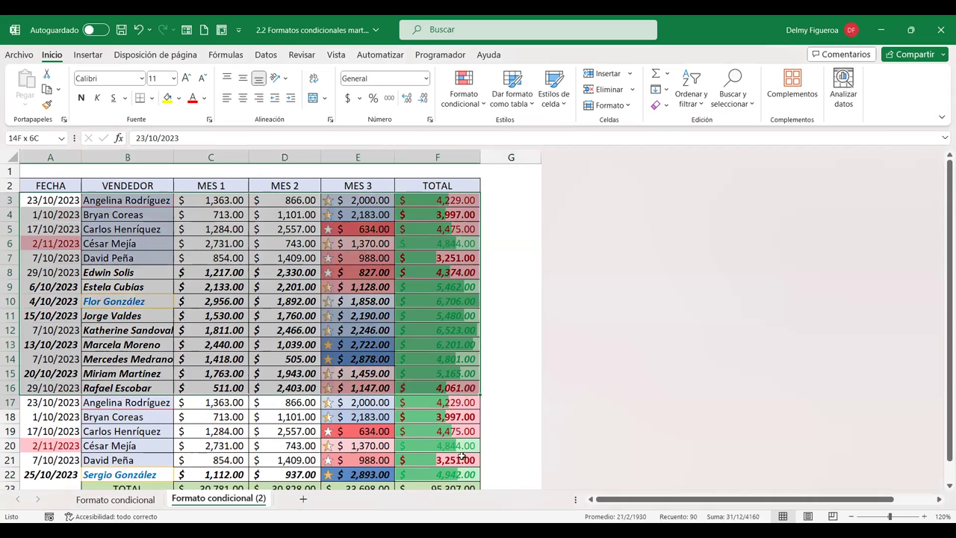
click(482, 111)
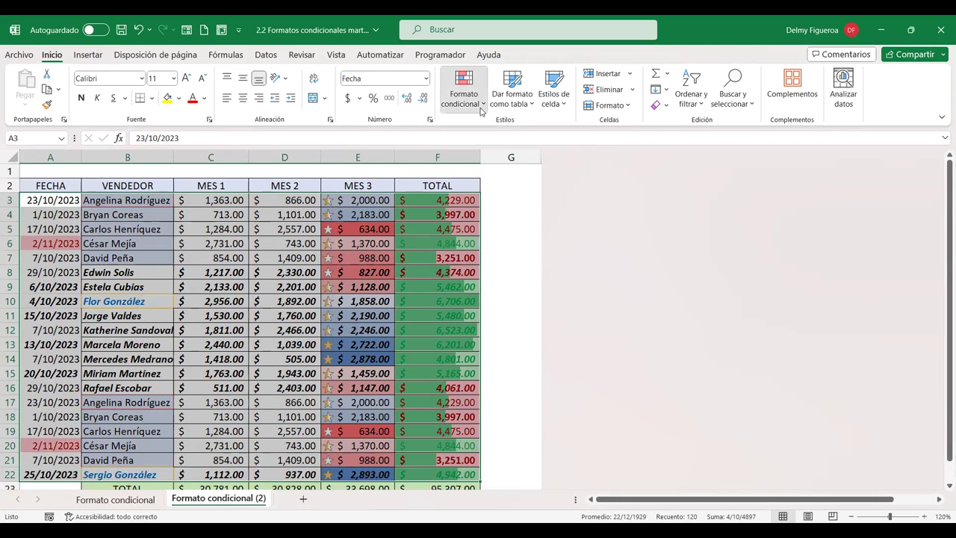
mouse_move(497, 273)
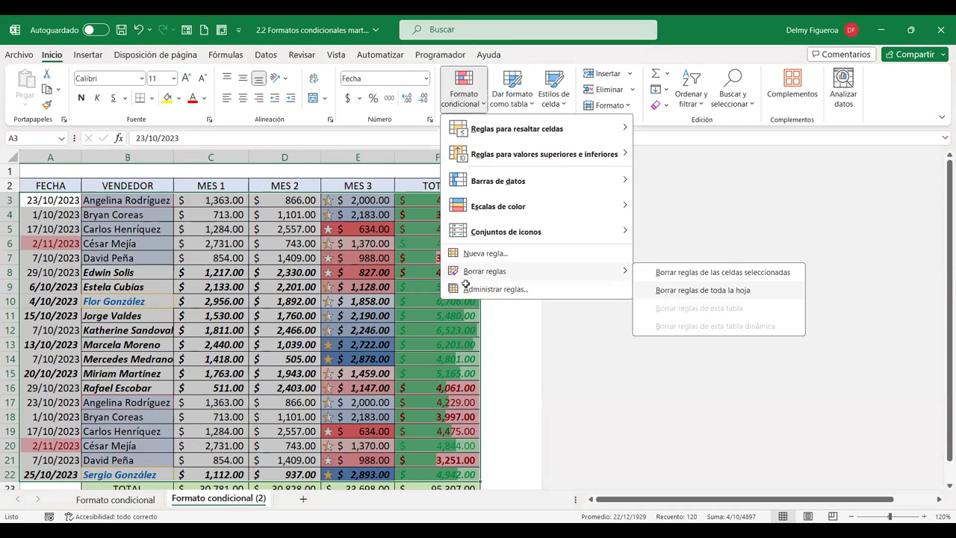
click(723, 296)
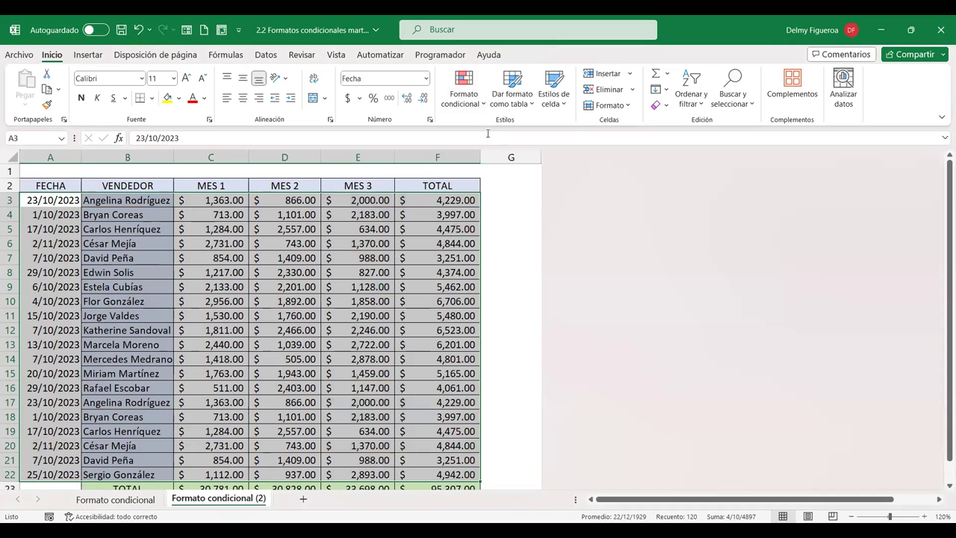
Step: Start a new 'celdas que contengan' rule, then cancel it
click(481, 105)
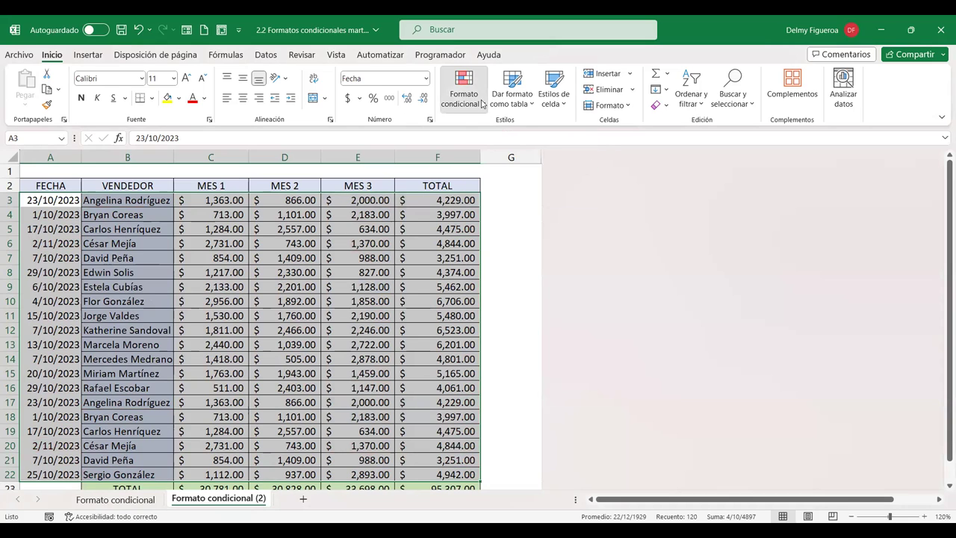
click(505, 255)
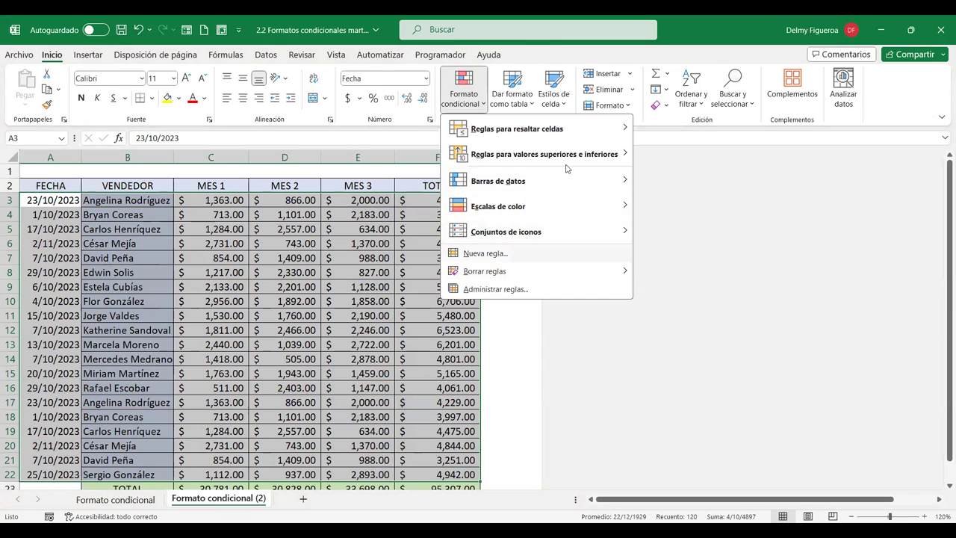
click(573, 148)
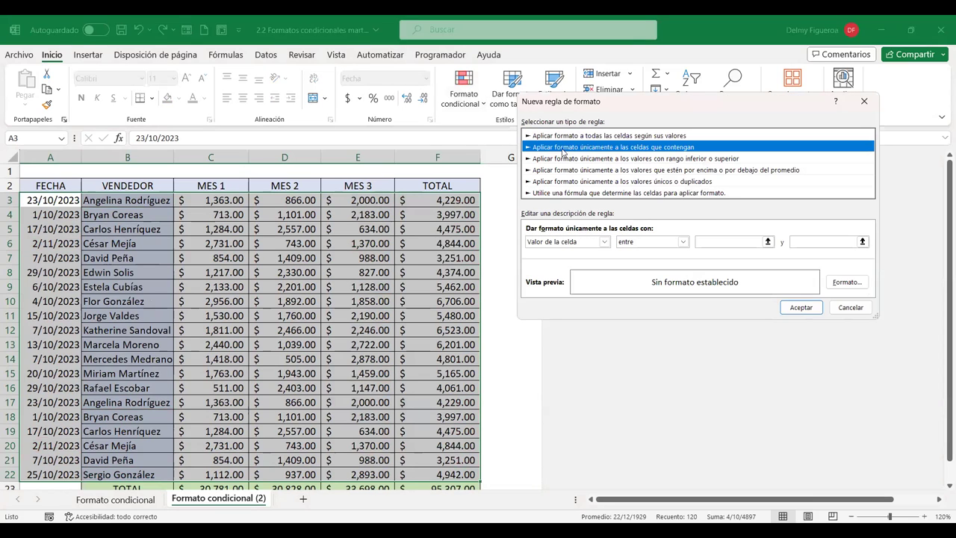
click(864, 312)
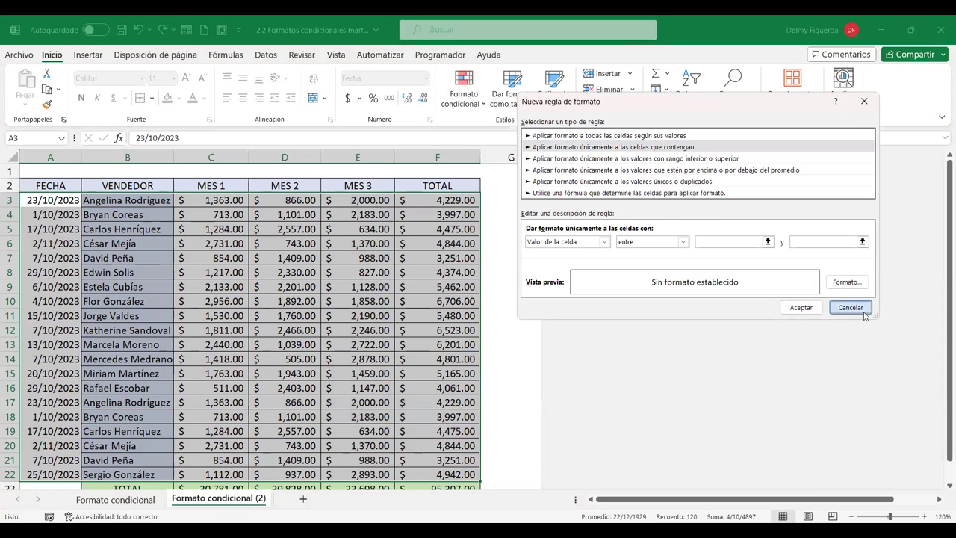
Step: Delete the MES 2 values in D9:D10 and select the whole table A3:F22
click(69, 324)
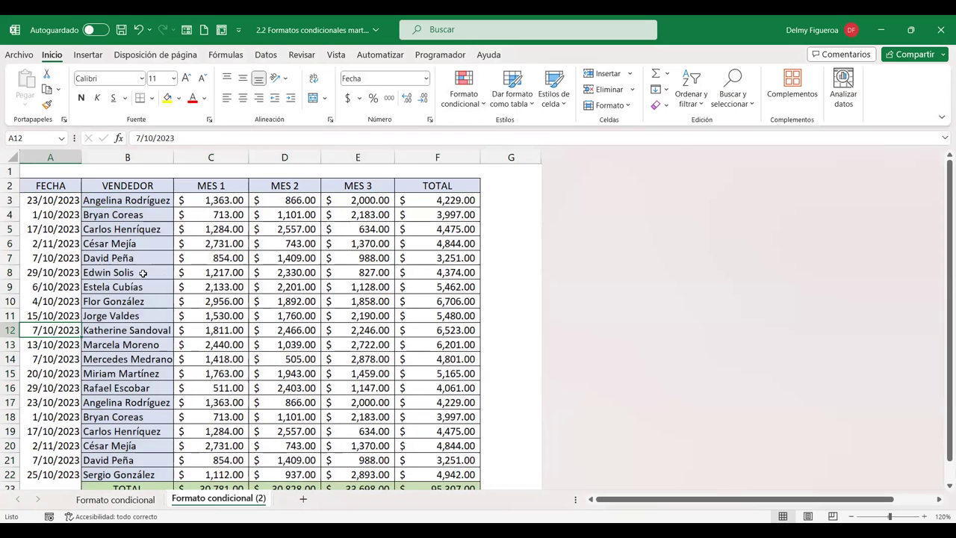
drag(299, 286, 301, 300)
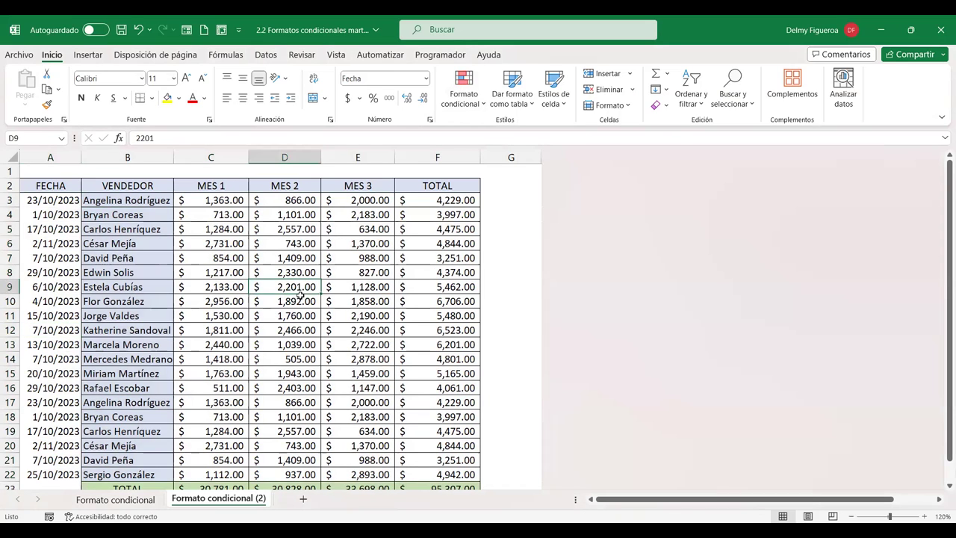
key(Delete)
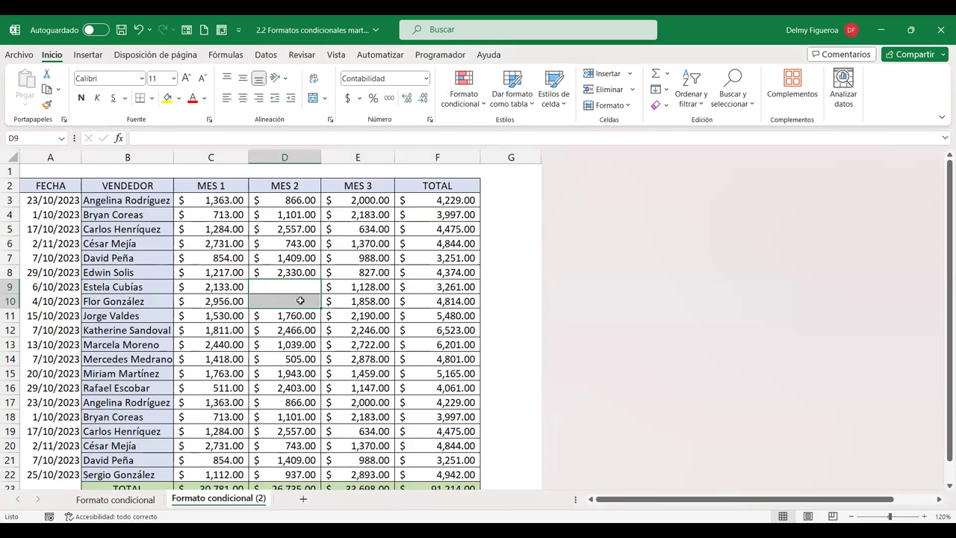
click(303, 287)
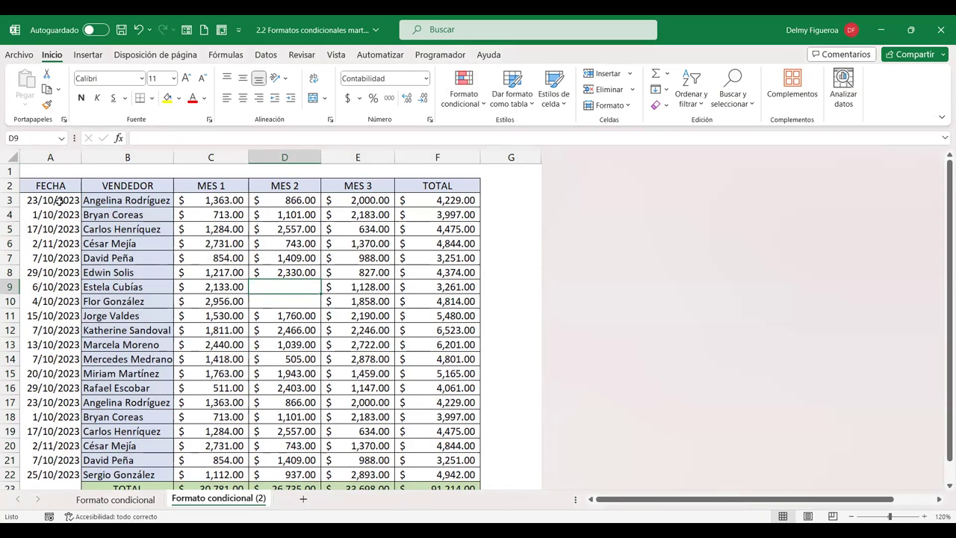
drag(58, 201, 464, 469)
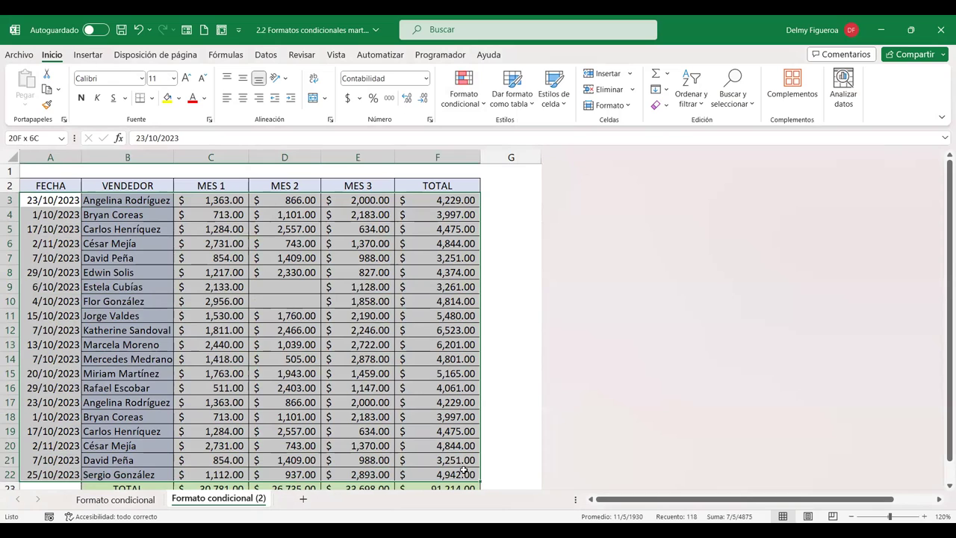
Step: Add a conditional rule to A3:F22 that fills blank cells with grey
click(475, 109)
click(496, 257)
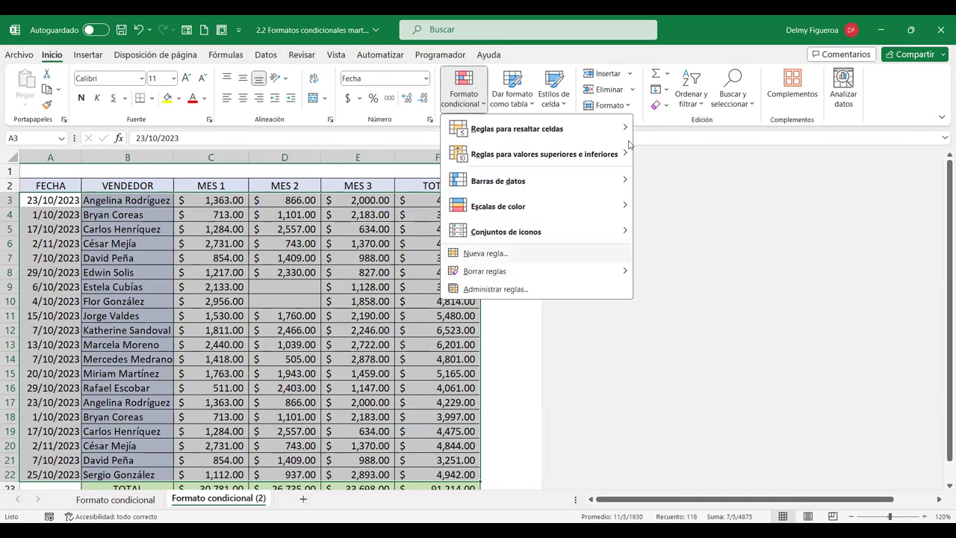
click(606, 135)
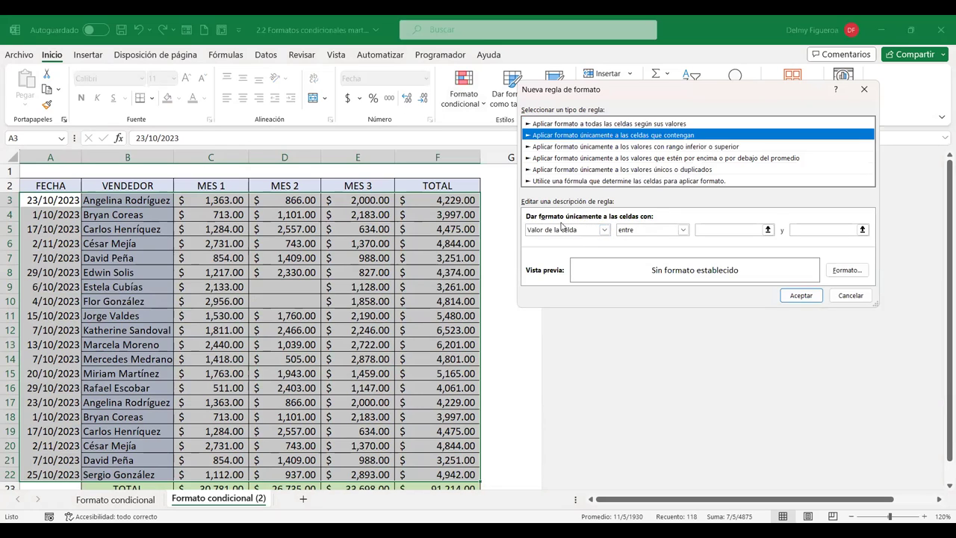
click(604, 230)
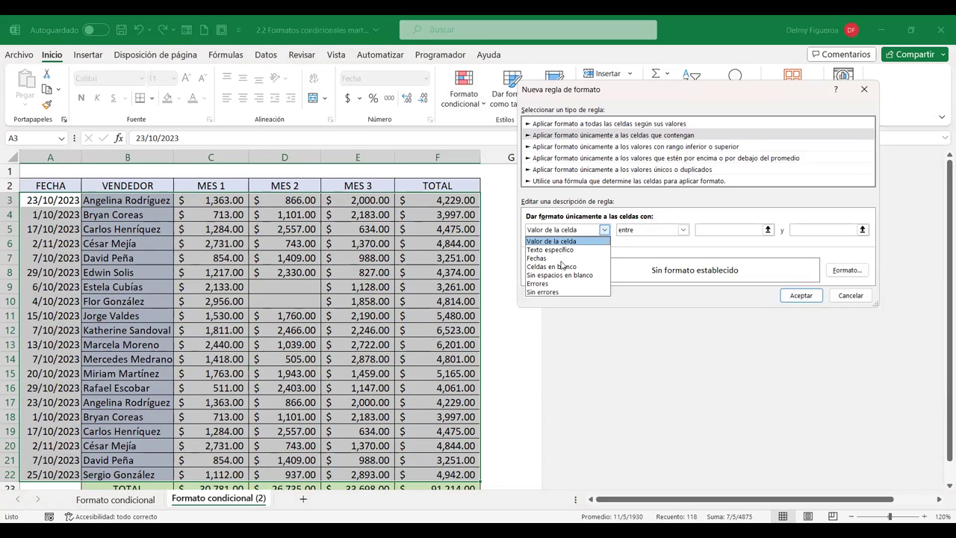
click(562, 268)
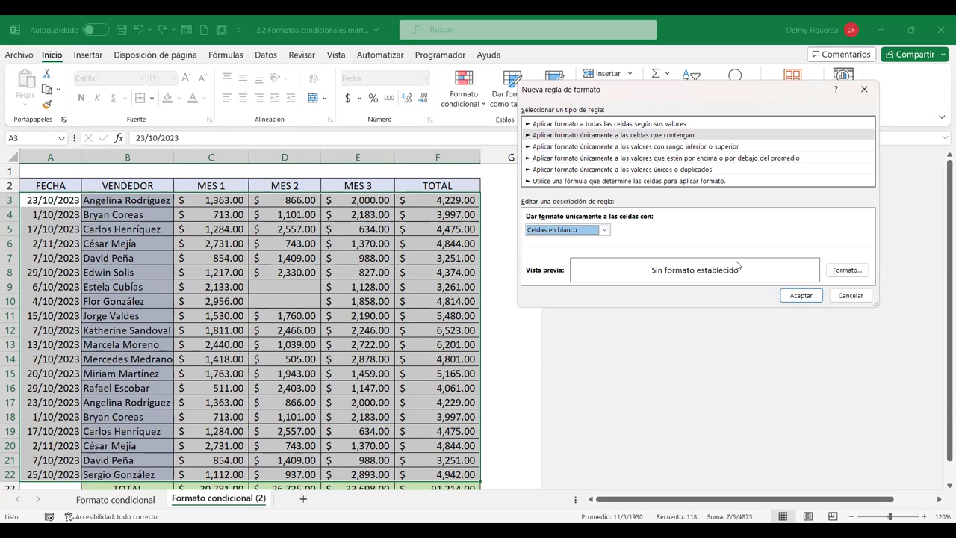
click(856, 274)
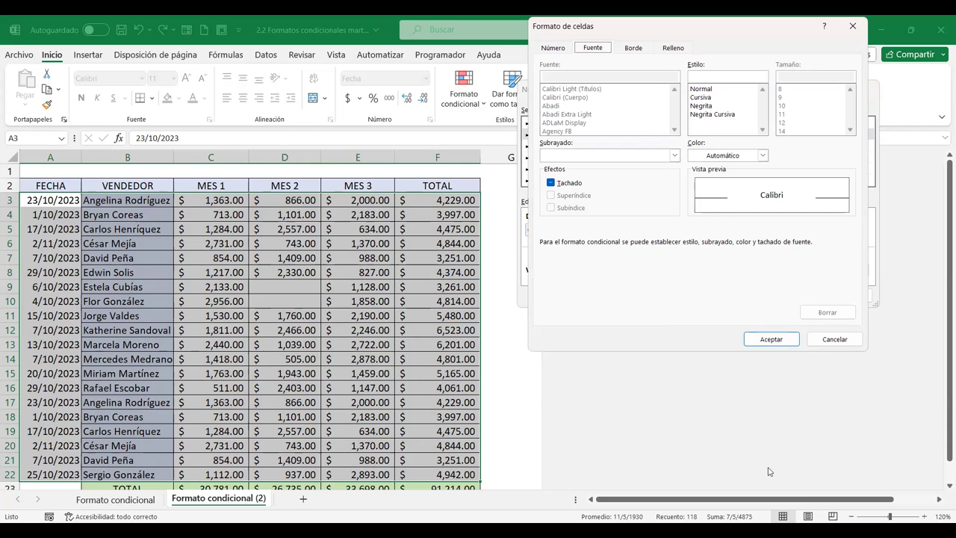
drag(779, 26, 719, 101)
click(618, 124)
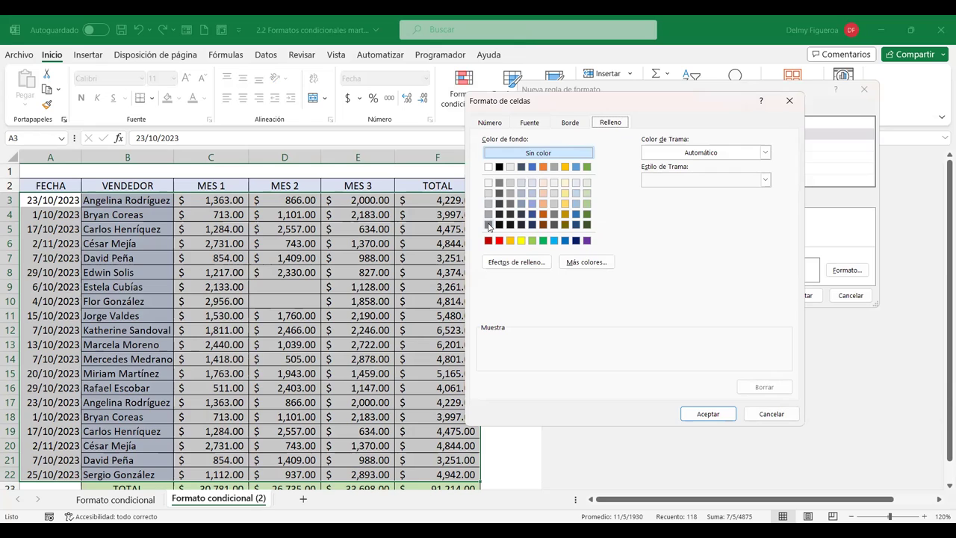
click(489, 225)
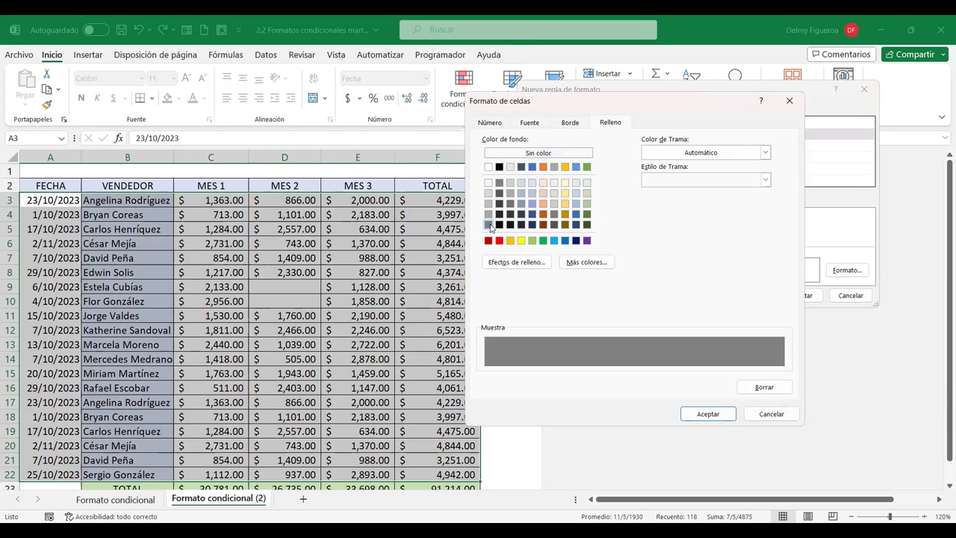
click(712, 415)
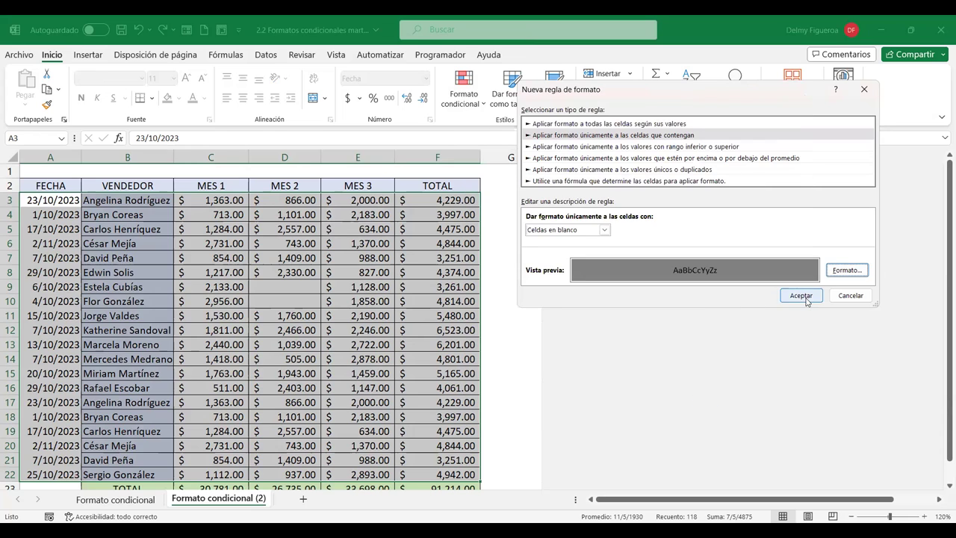
click(800, 296)
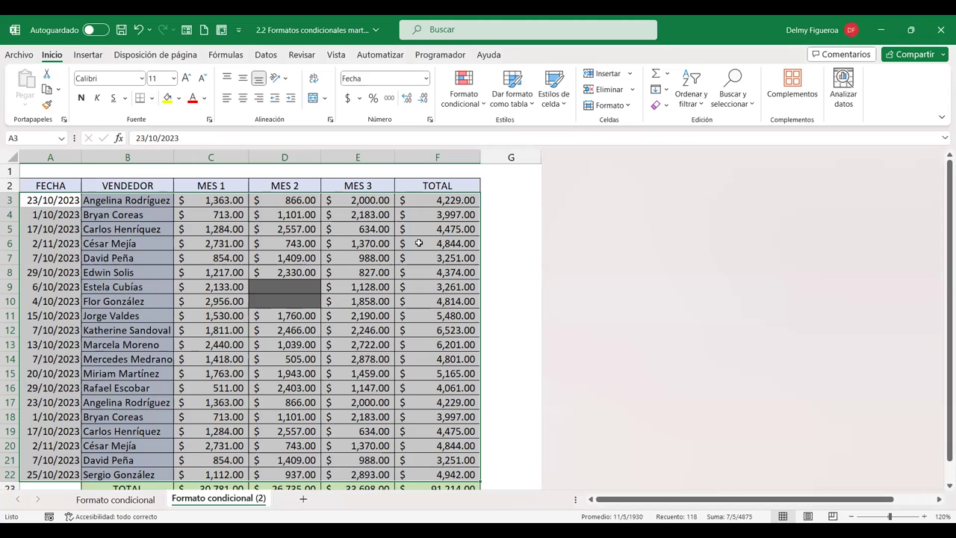
click(480, 110)
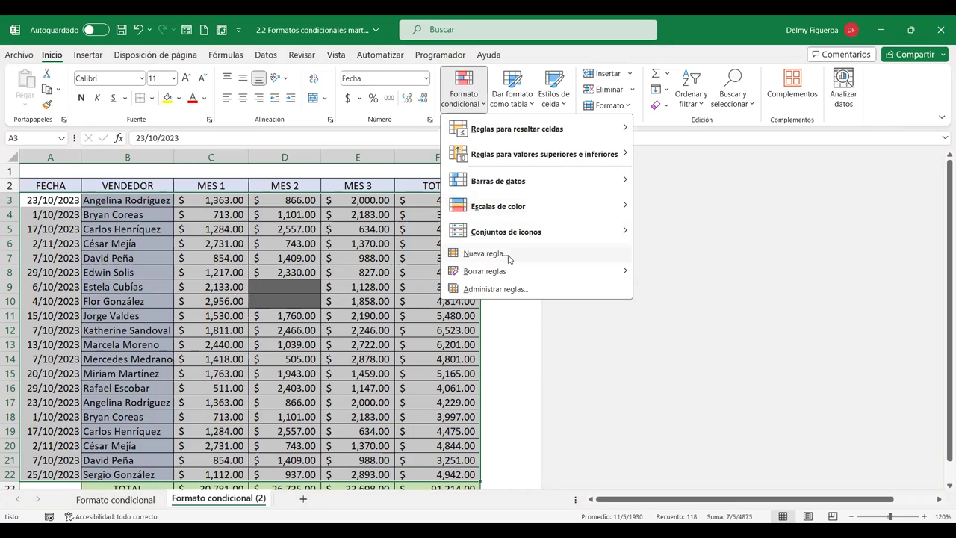
click(585, 254)
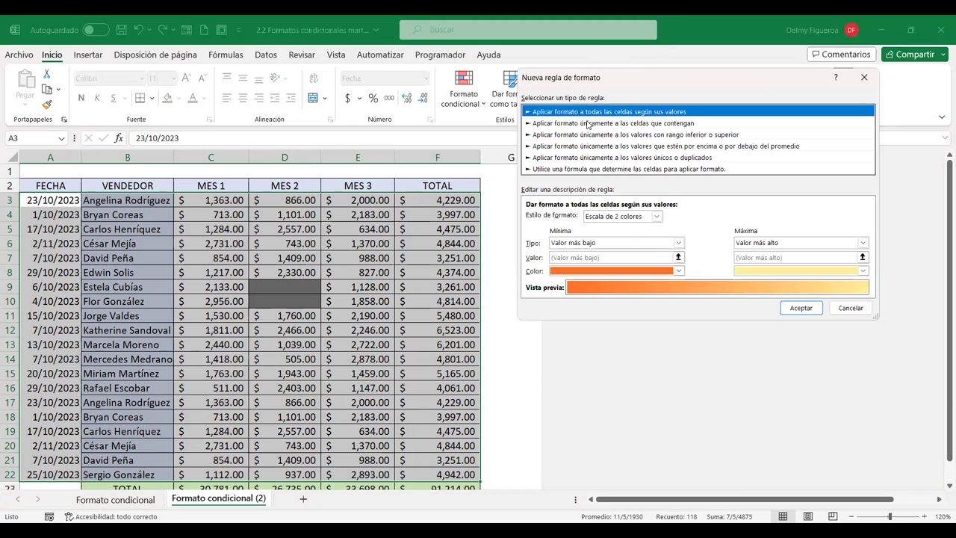
click(587, 124)
click(604, 217)
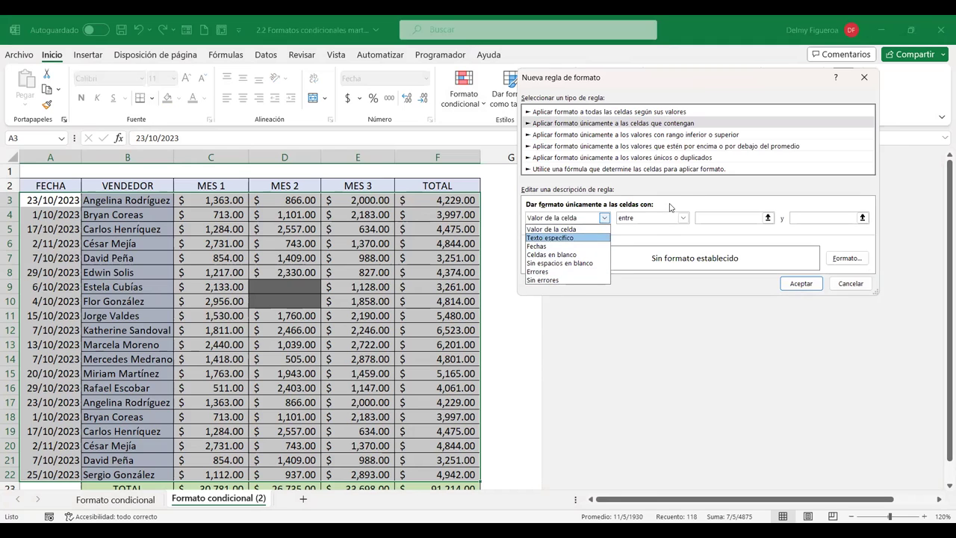
click(682, 227)
click(682, 221)
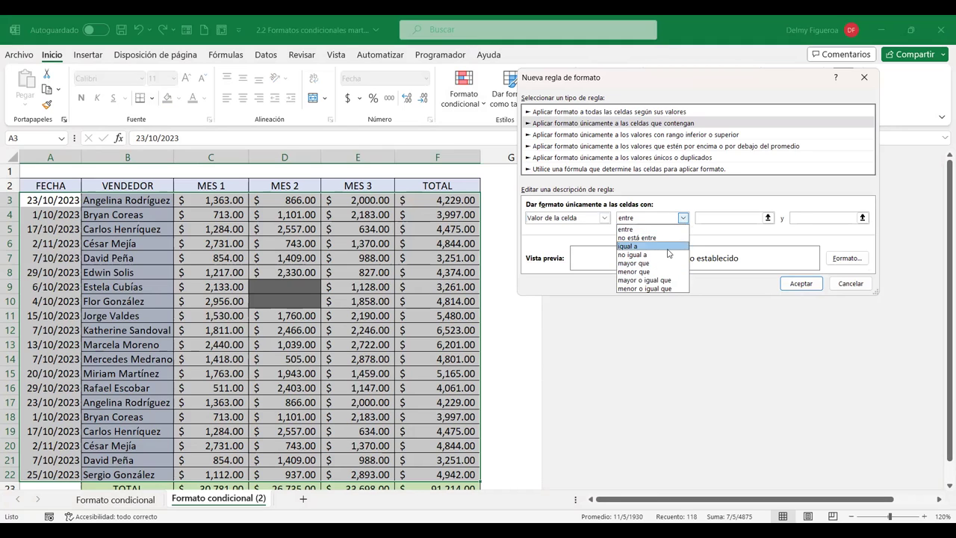
click(692, 190)
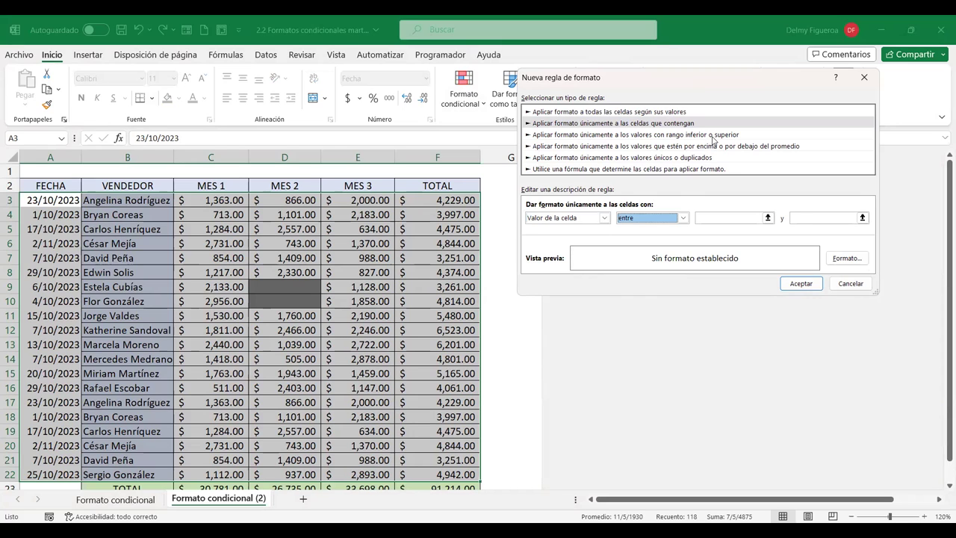
click(713, 136)
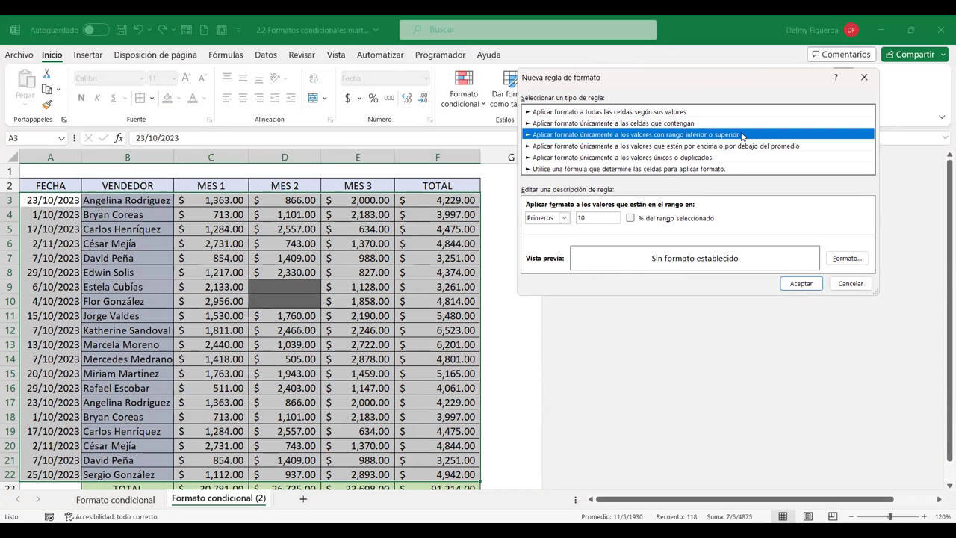
click(564, 218)
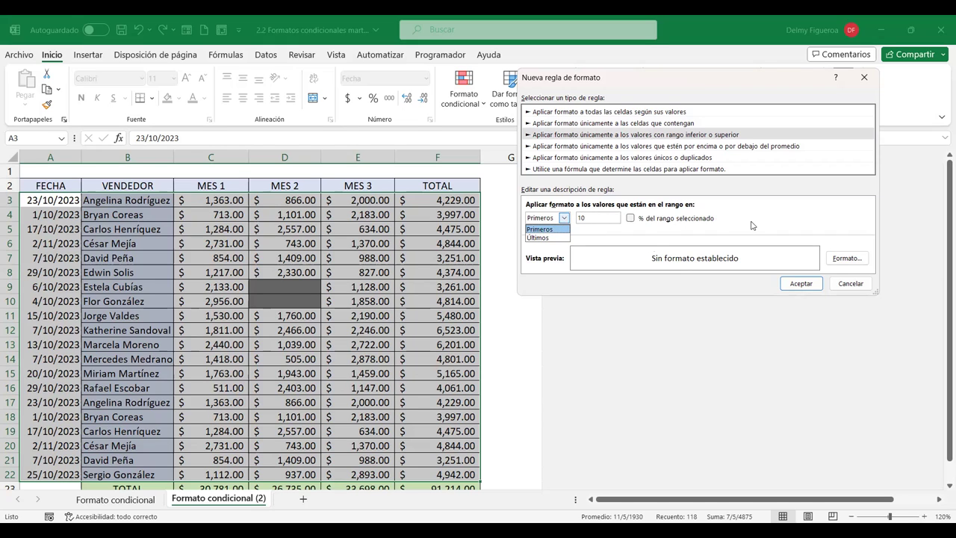
click(548, 238)
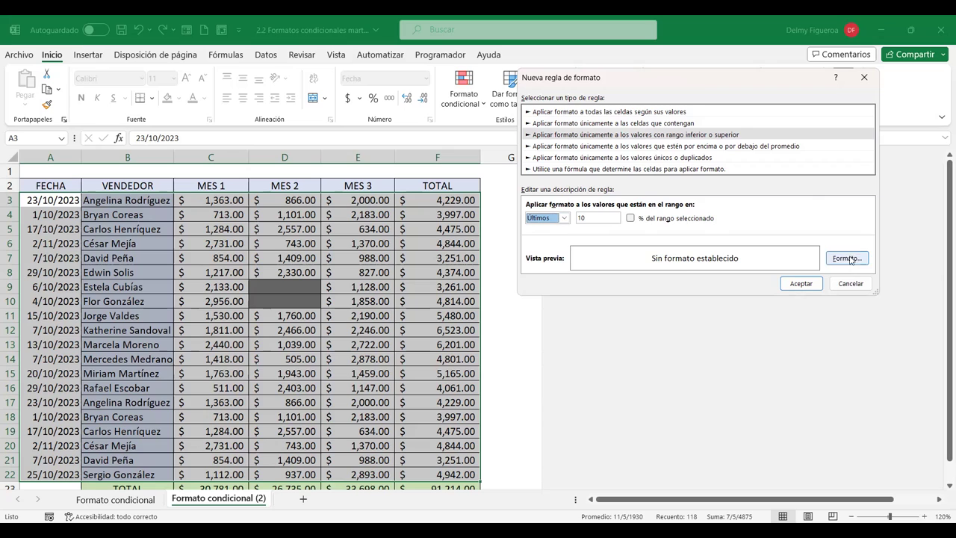
click(592, 147)
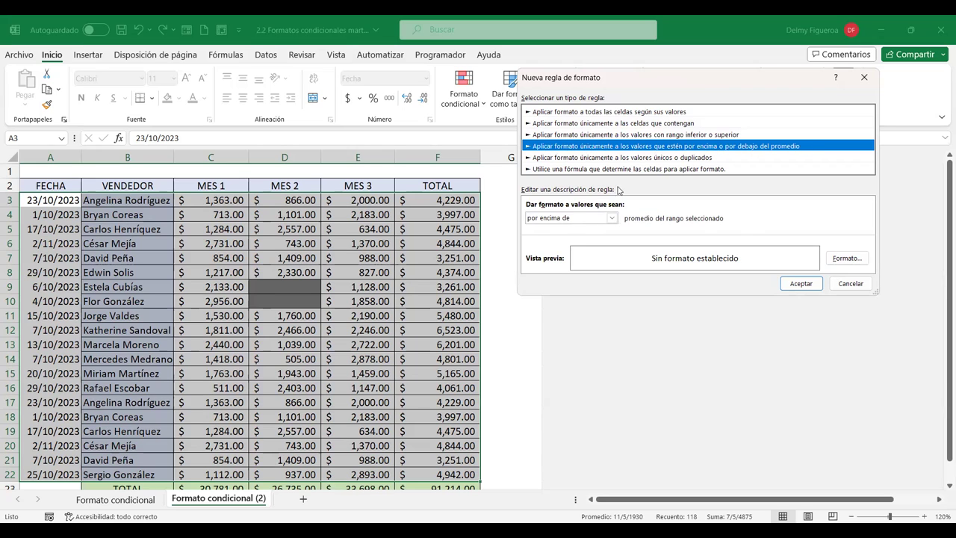
click(611, 218)
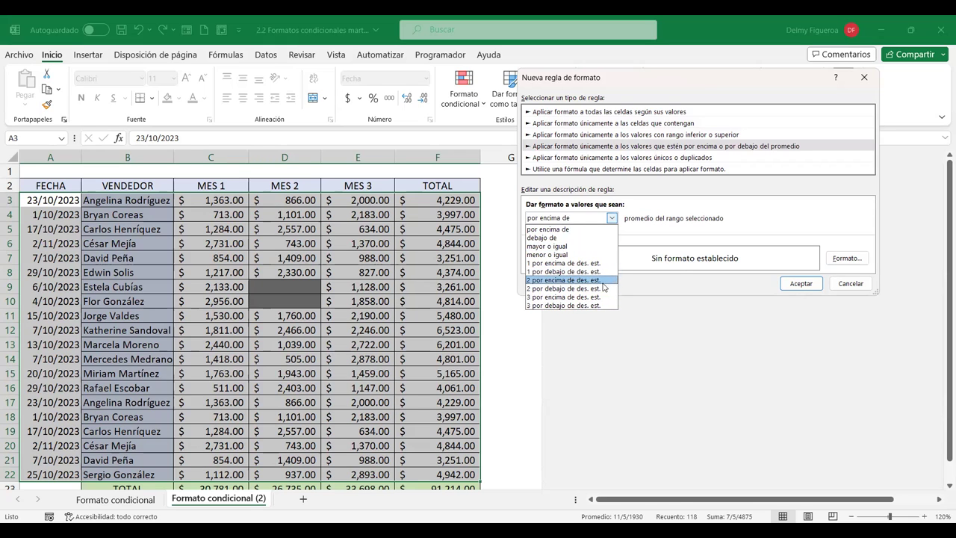
click(631, 185)
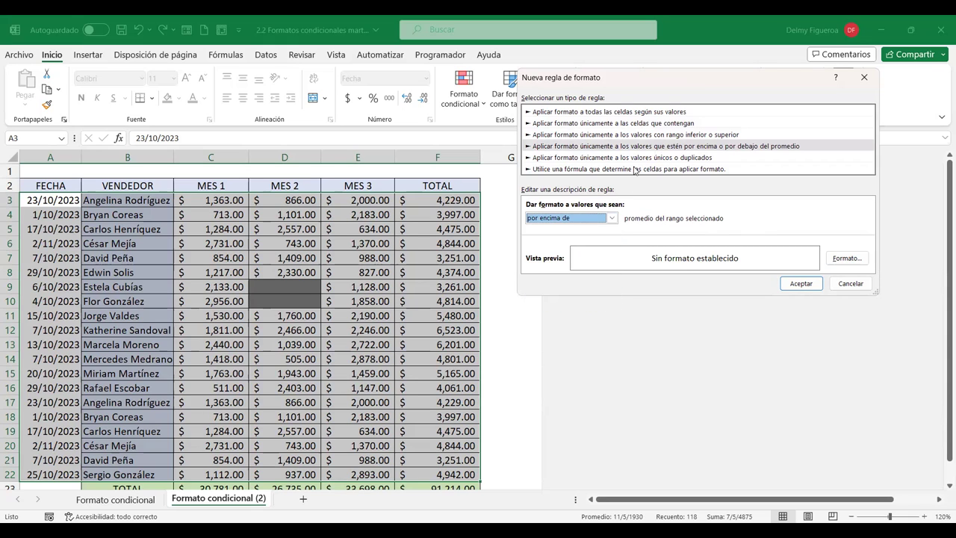
click(636, 157)
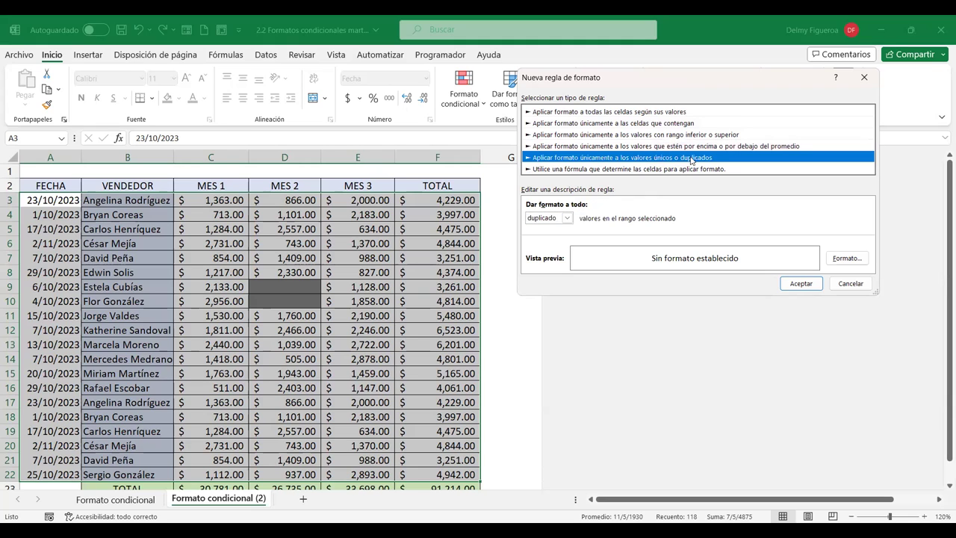
click(567, 219)
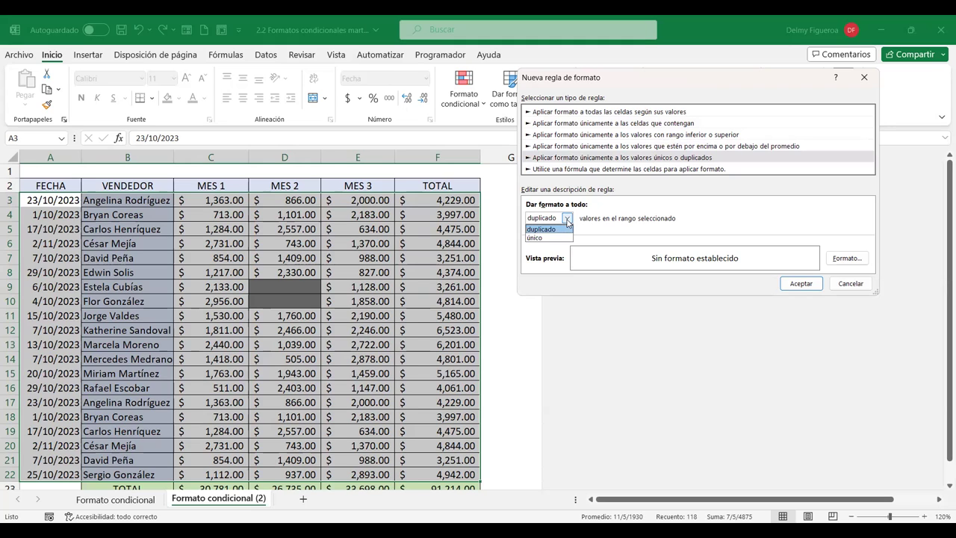
click(699, 207)
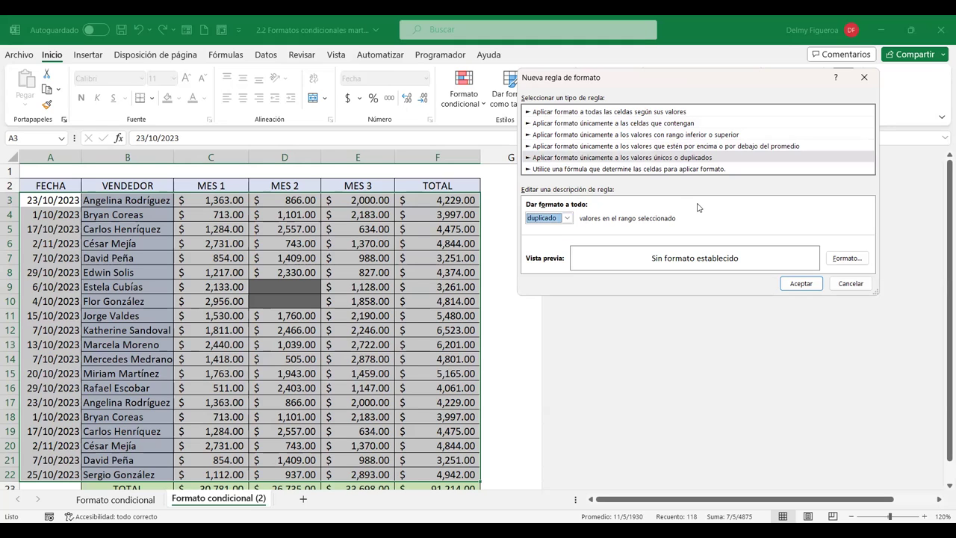
click(658, 171)
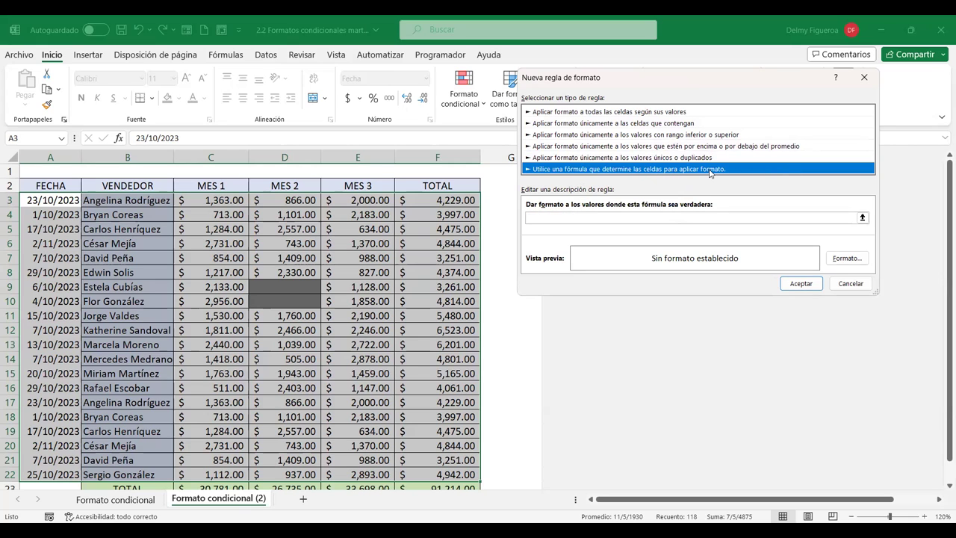
click(692, 217)
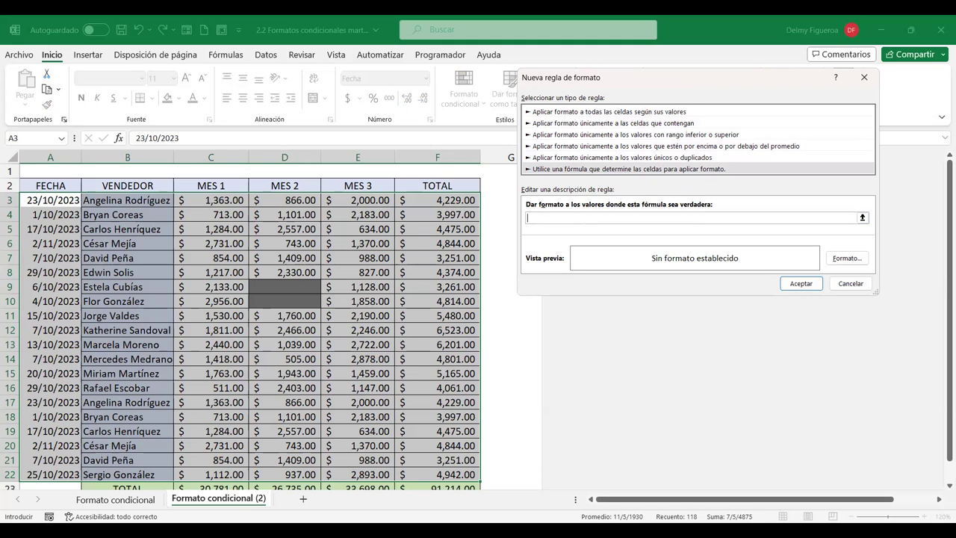
click(850, 285)
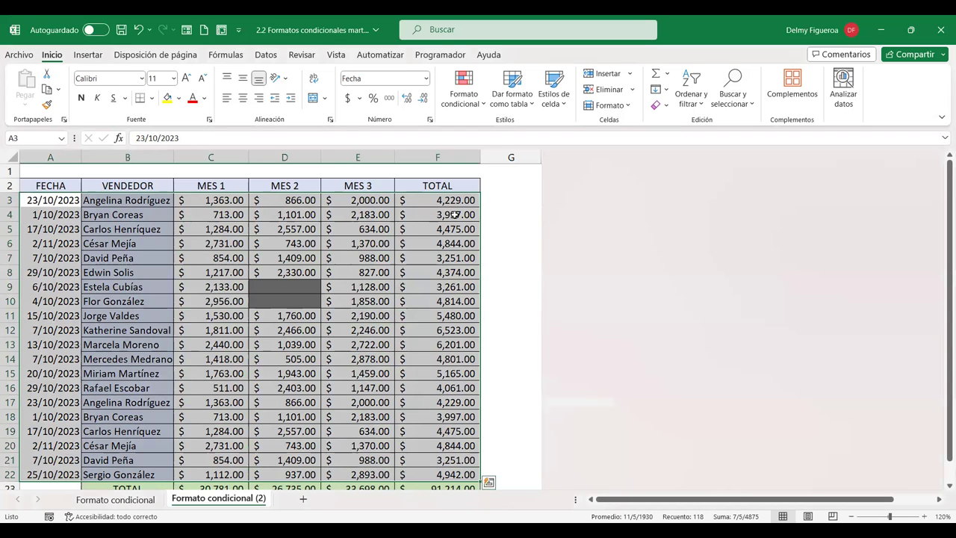
Step: Select the sales table data range A3:F22
drag(454, 200, 455, 466)
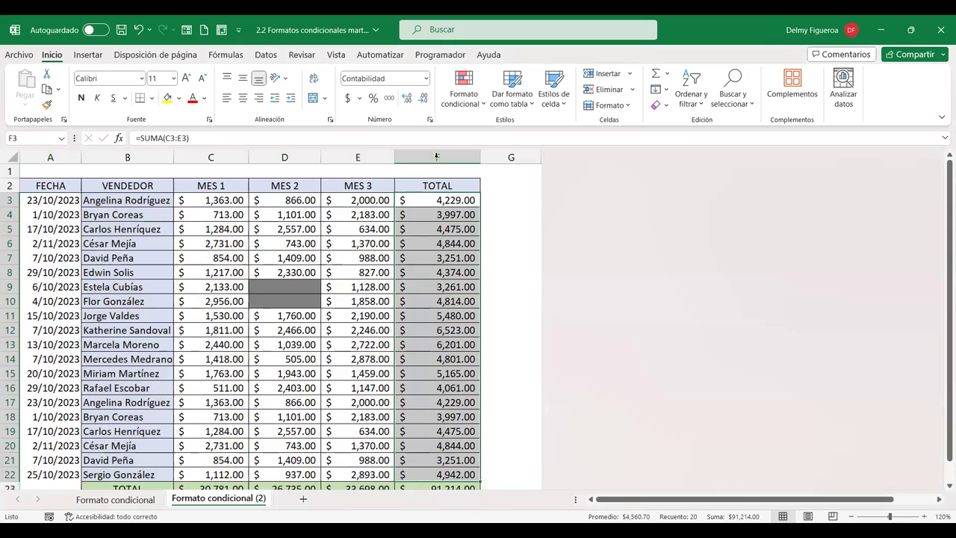
click(50, 199)
drag(247, 239, 448, 474)
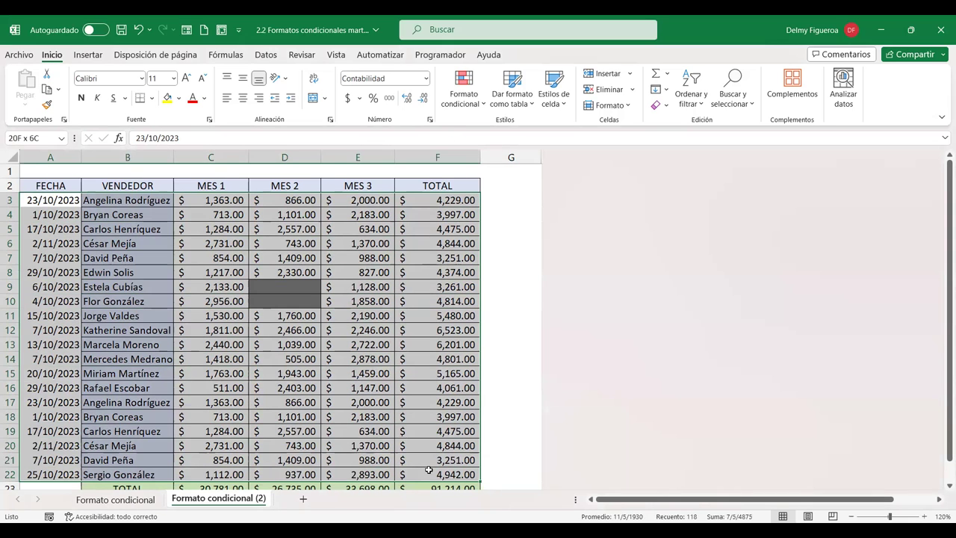
Step: Create a new formula rule =$F$3<3500 and open its Format settings
click(464, 89)
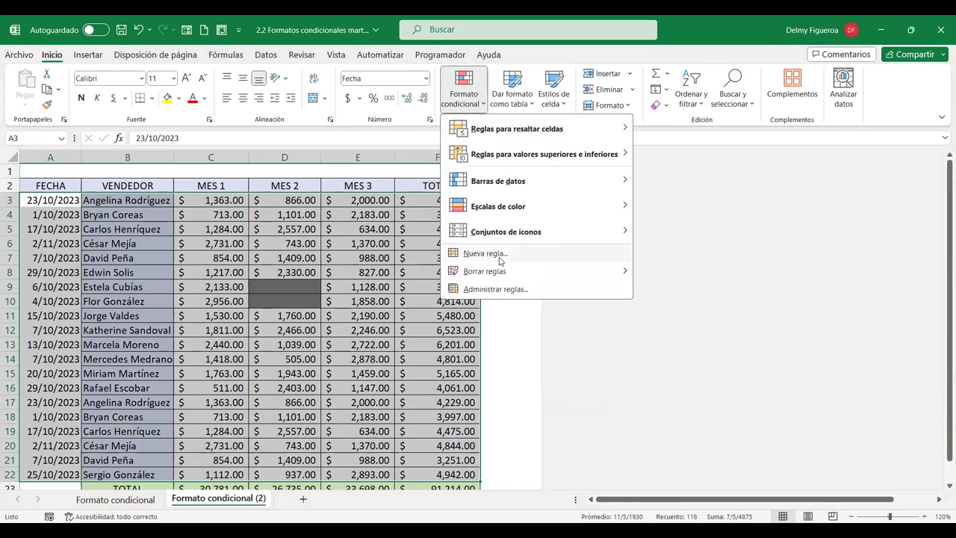
click(501, 258)
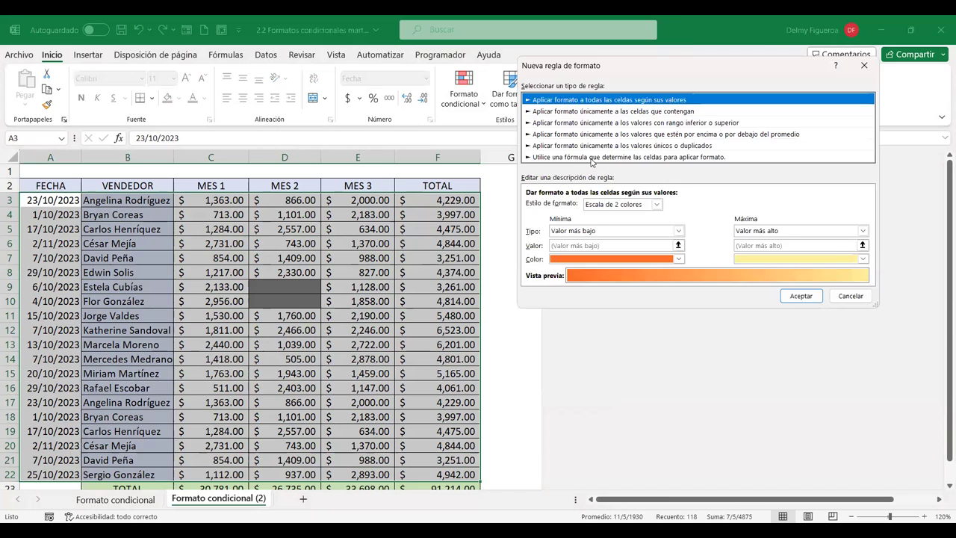
click(592, 158)
click(614, 207)
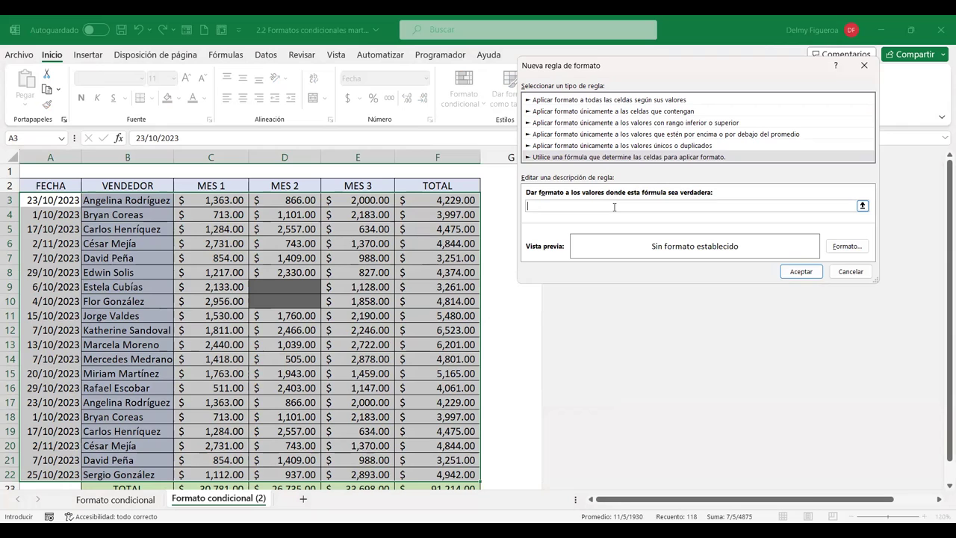
text(=)
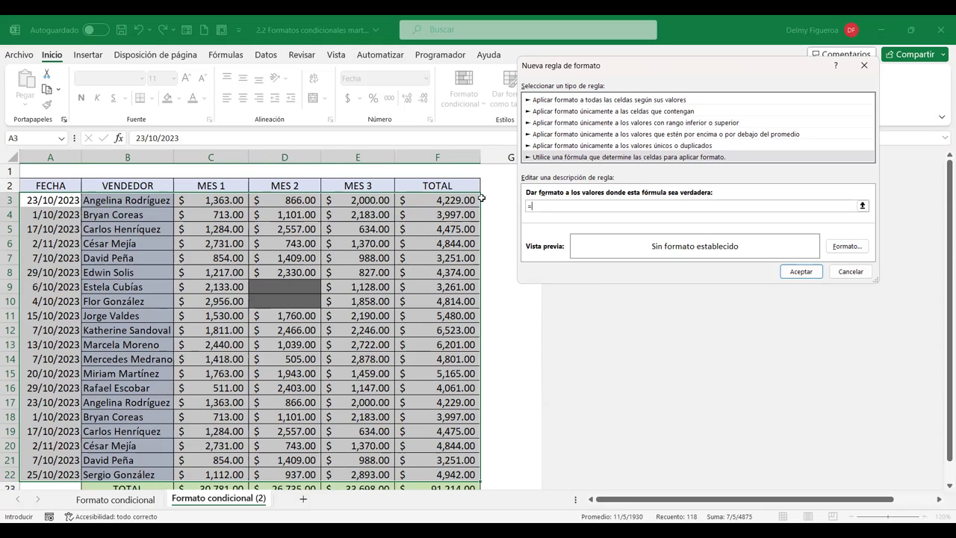
click(451, 198)
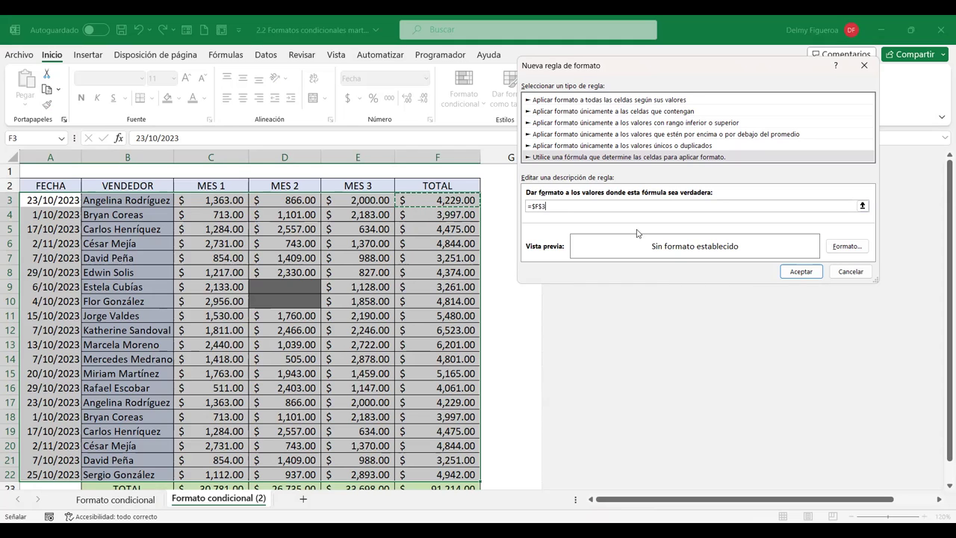
text(<)
text(3500)
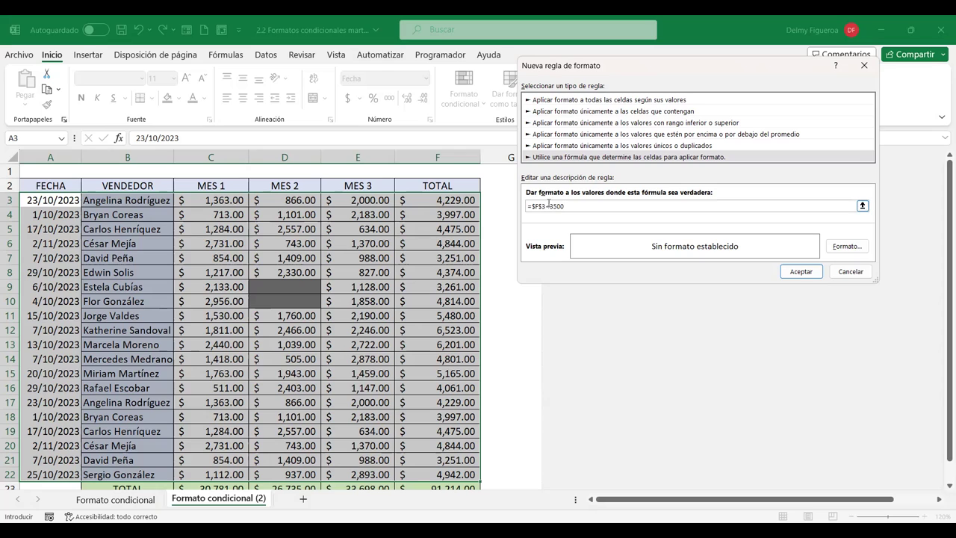
click(844, 251)
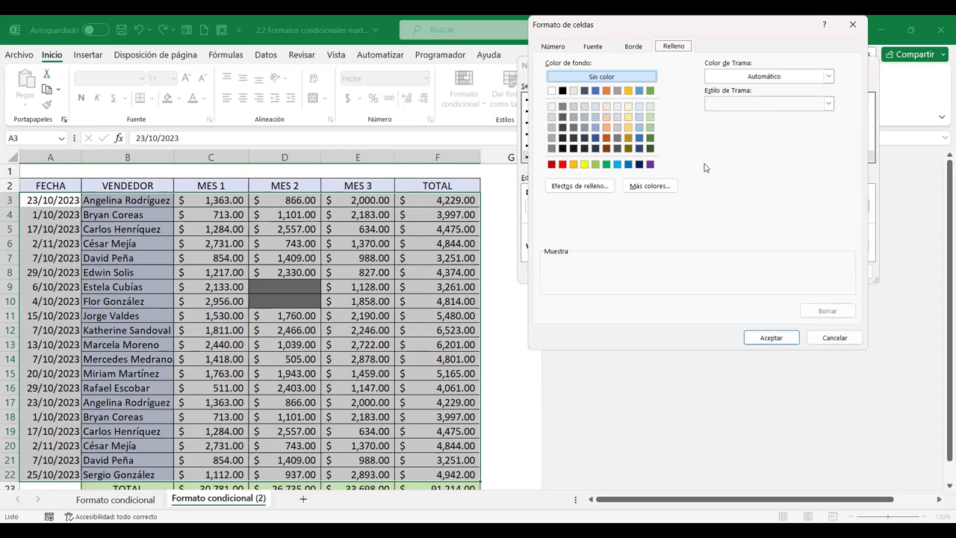
Step: Give the =$F$3<3500 rule a bold blue font and save the rule
click(597, 47)
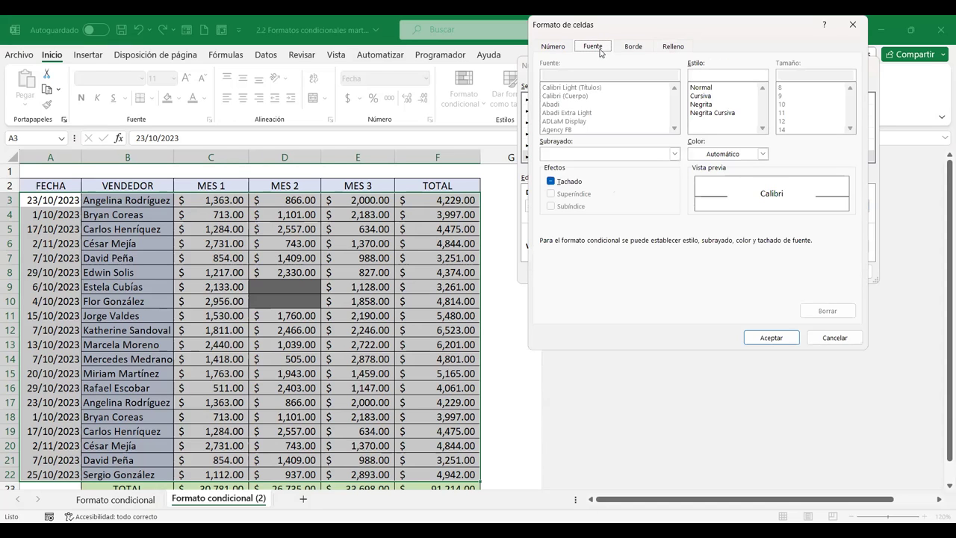
click(702, 105)
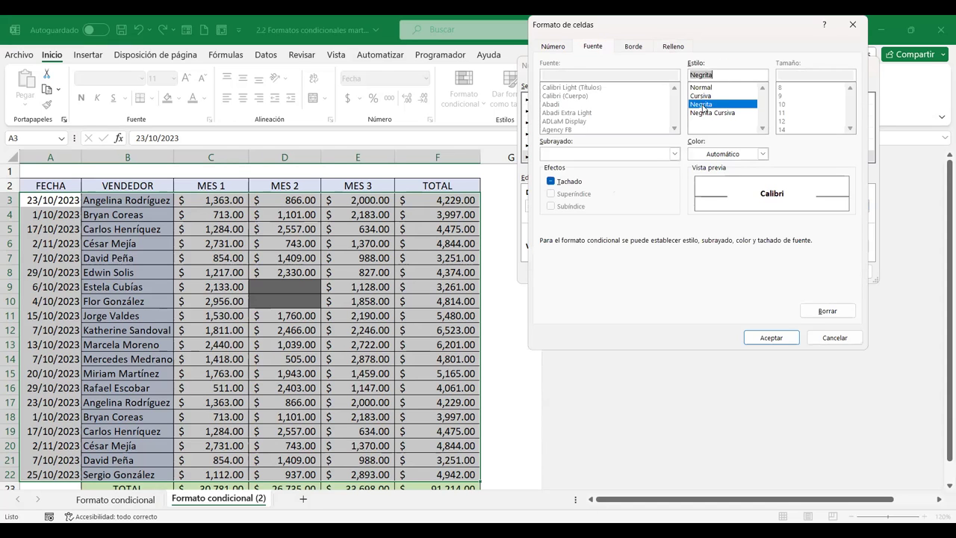
click(763, 154)
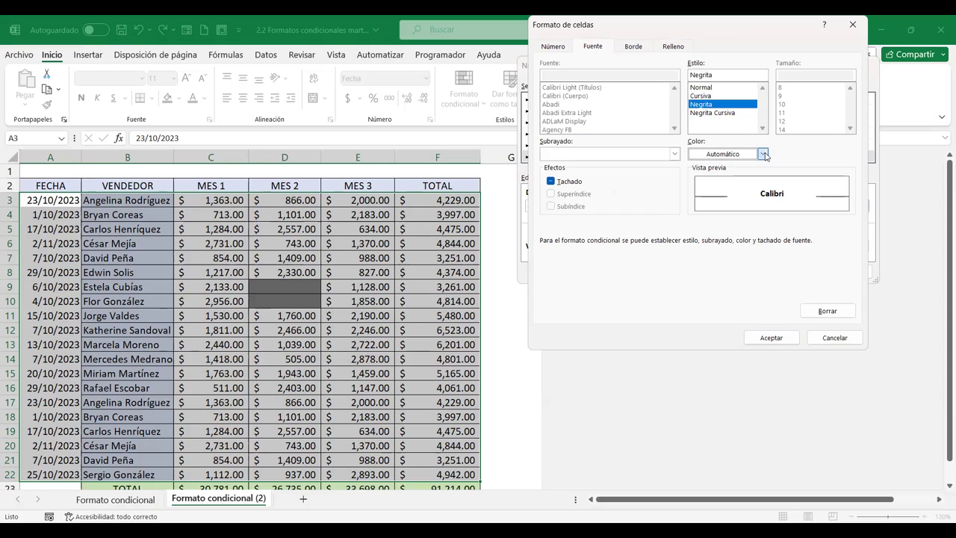
click(763, 154)
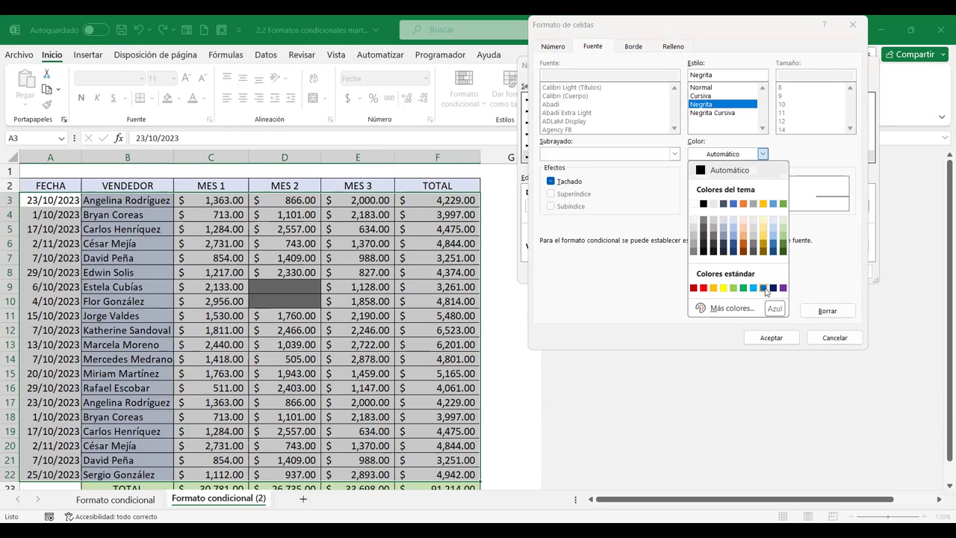
click(764, 287)
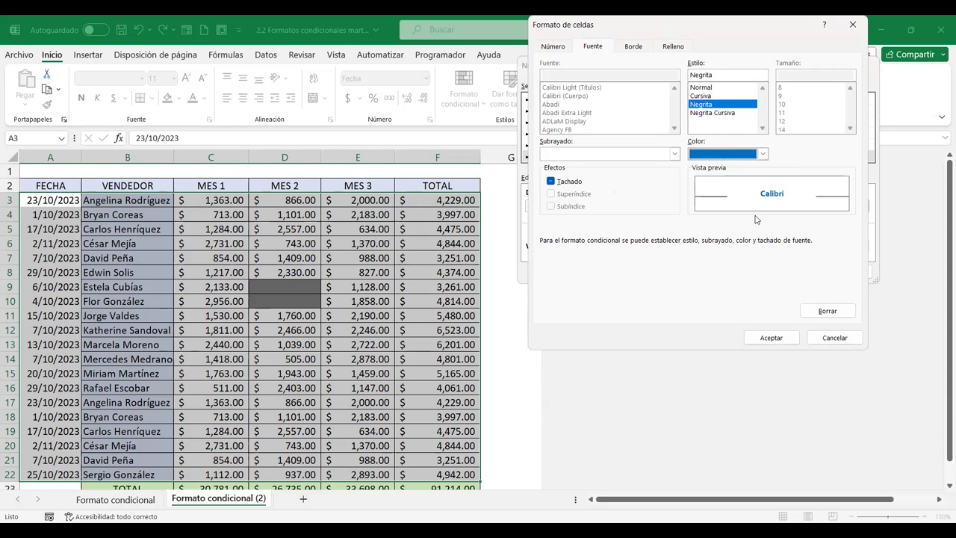
click(781, 341)
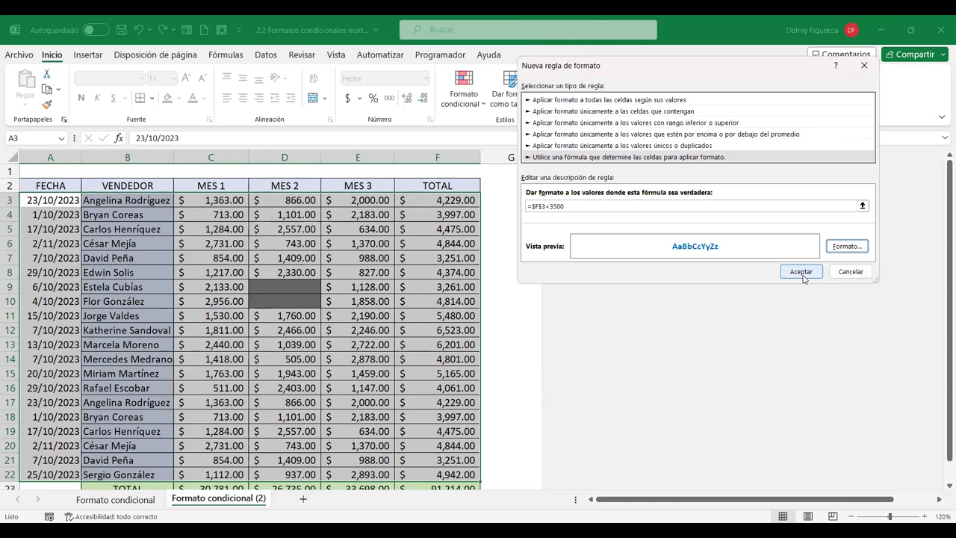
click(801, 273)
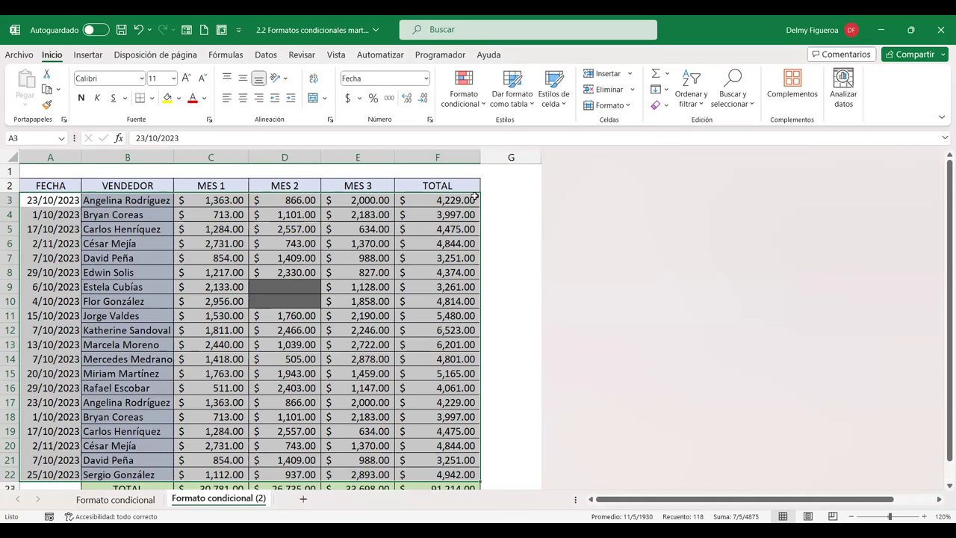
click(483, 106)
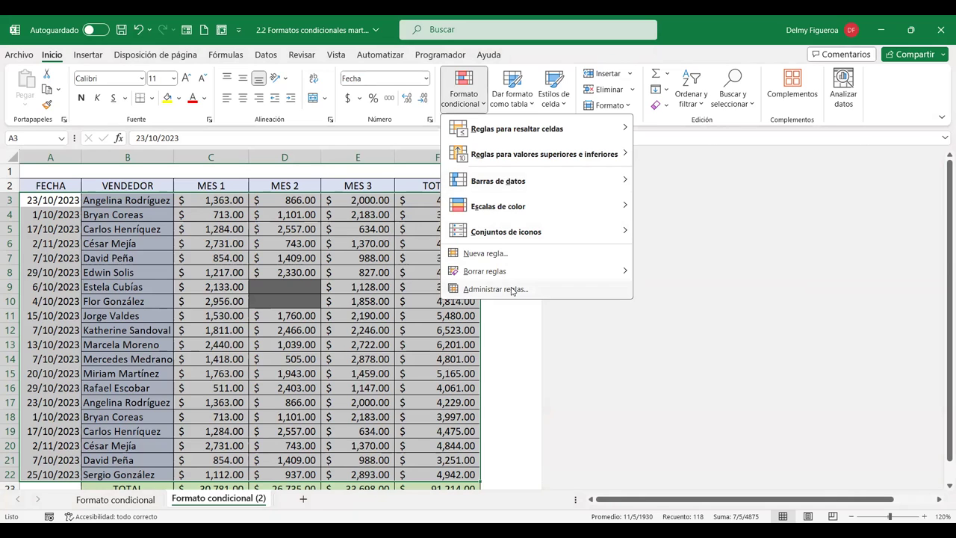
Step: In the Rules Manager, remove both $ signs so the formula reads =F3<3500
click(513, 290)
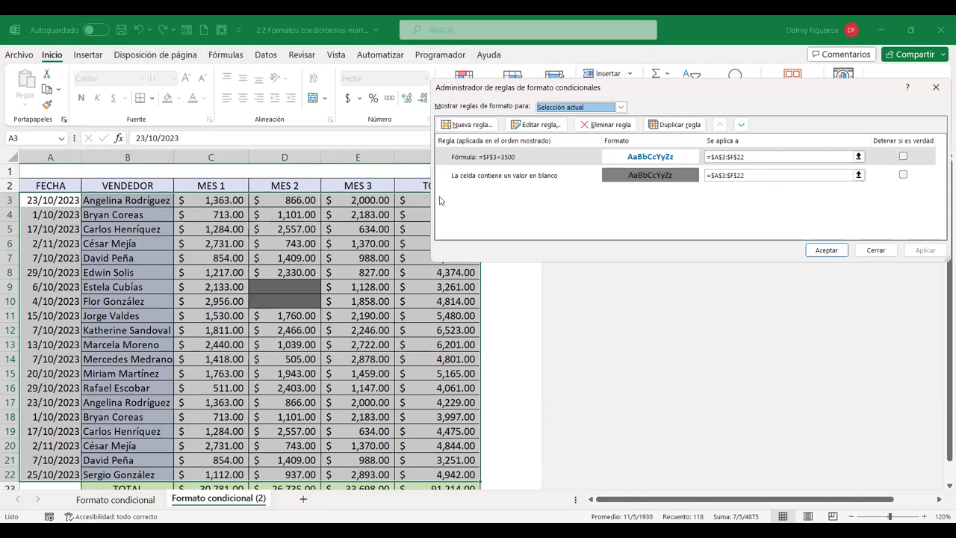
click(502, 158)
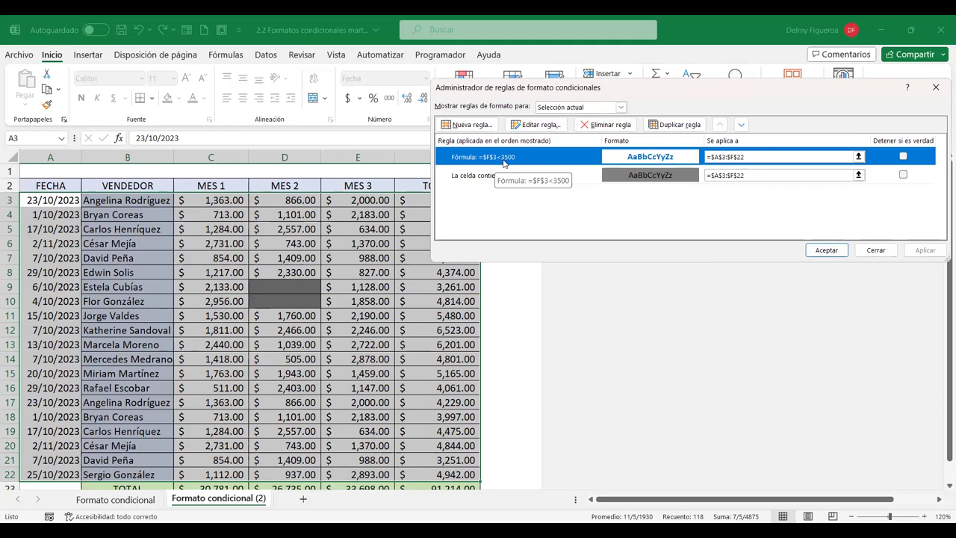
click(538, 124)
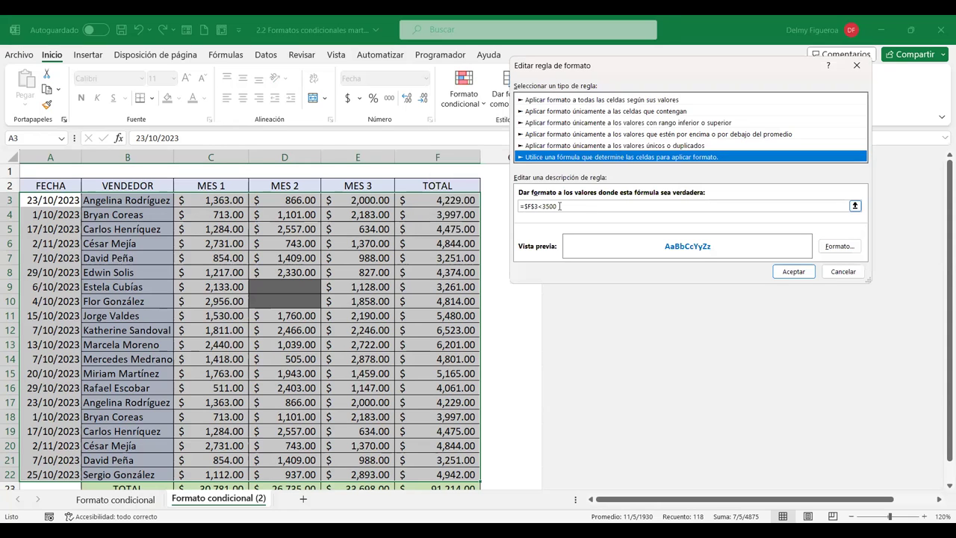
click(535, 206)
key(BackSpace)
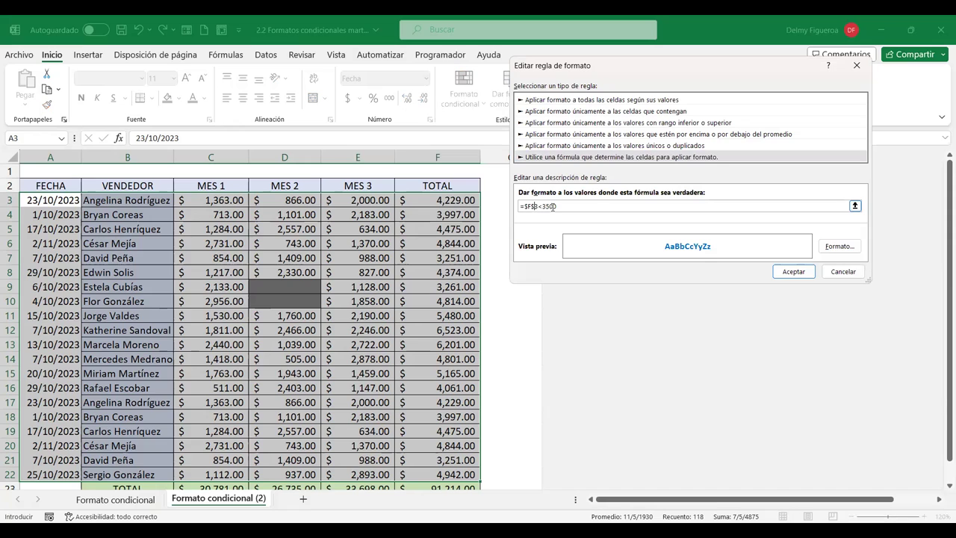
key(BackSpace)
key(BackSpace)
text($)
key(BackSpace)
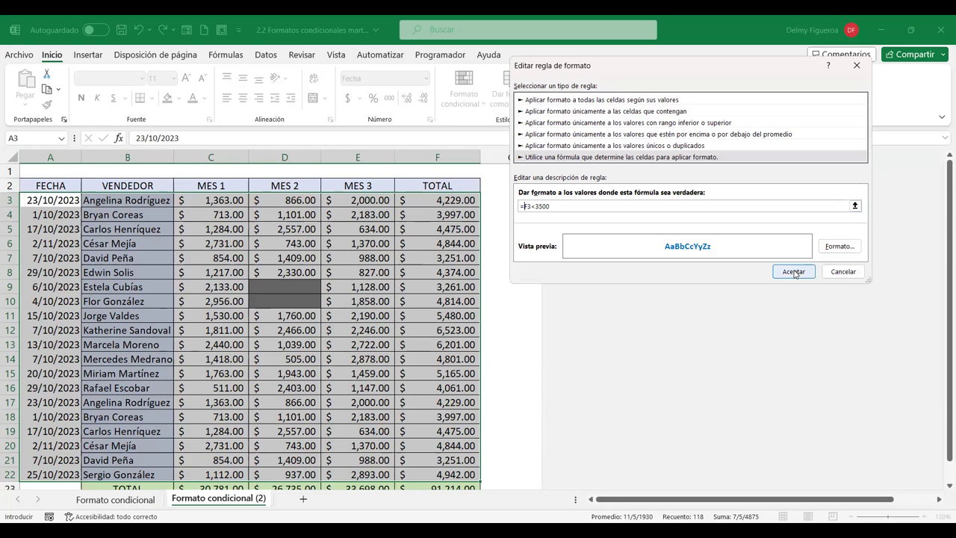
click(795, 273)
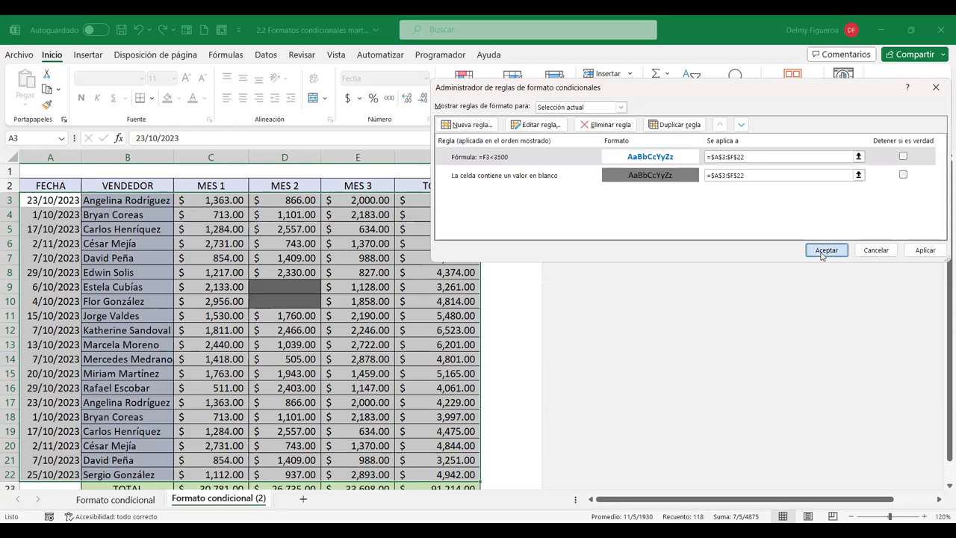
Step: Apply the =F3<3500 rule to the table, then reopen the Rules Manager
click(825, 251)
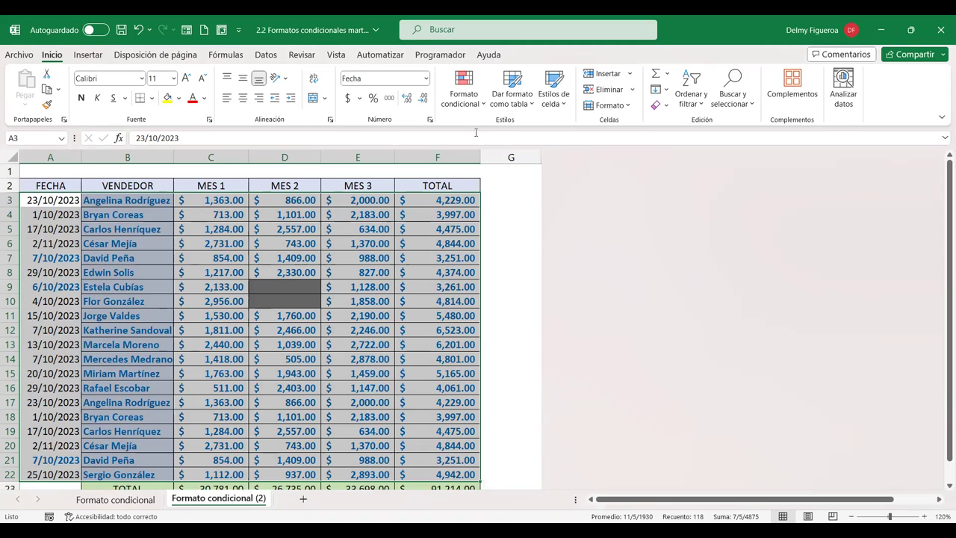
click(485, 108)
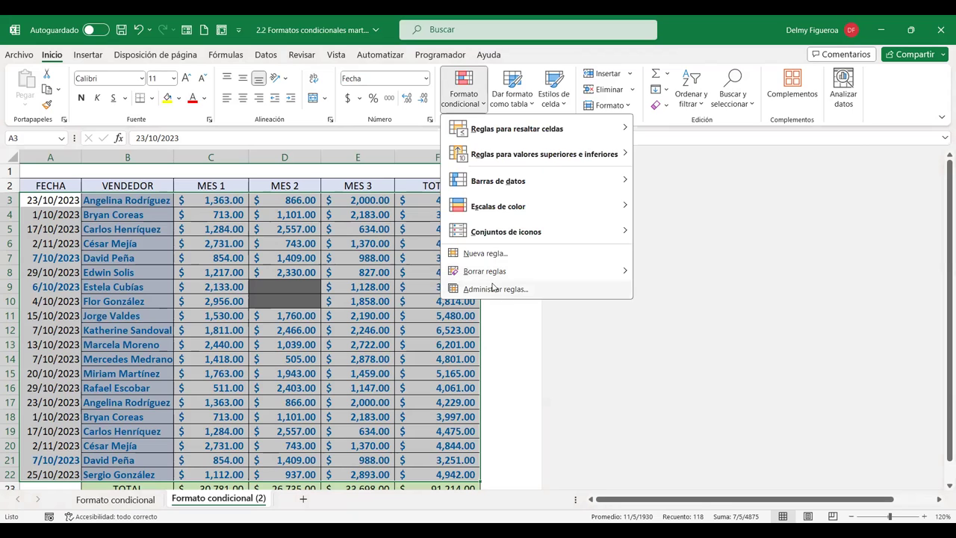
click(495, 288)
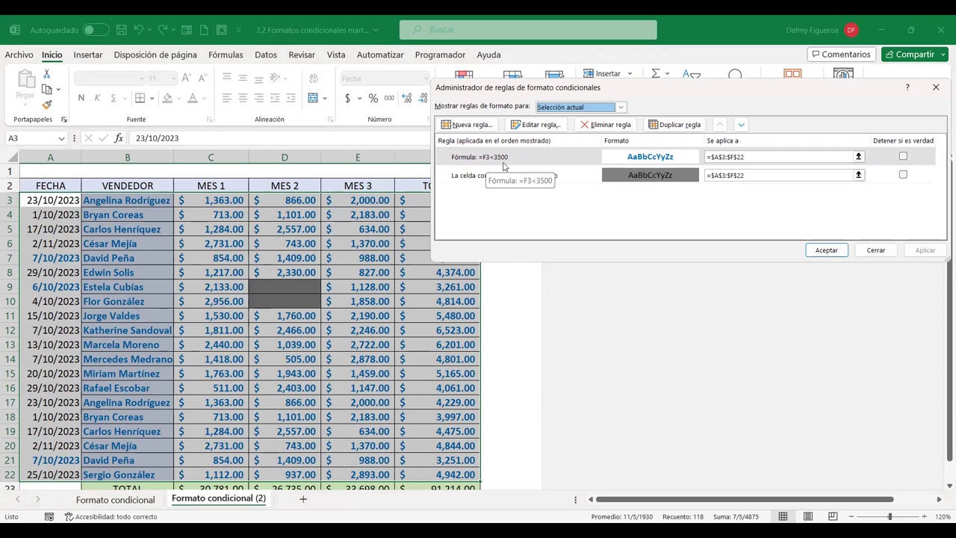
Step: Change the rule to =$F3<3500 and apply it, bolding blue rows 7, 9 and 21
click(739, 156)
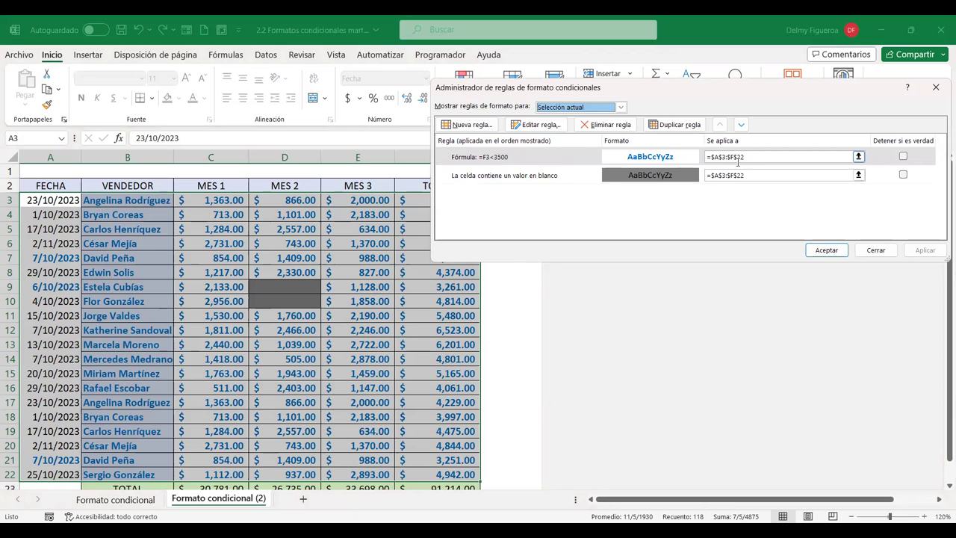
click(718, 156)
click(535, 158)
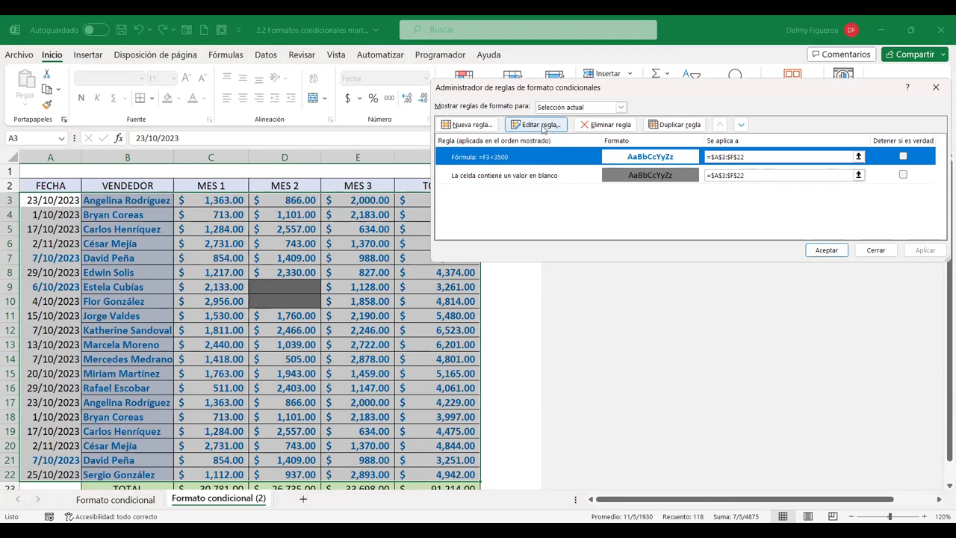
click(543, 127)
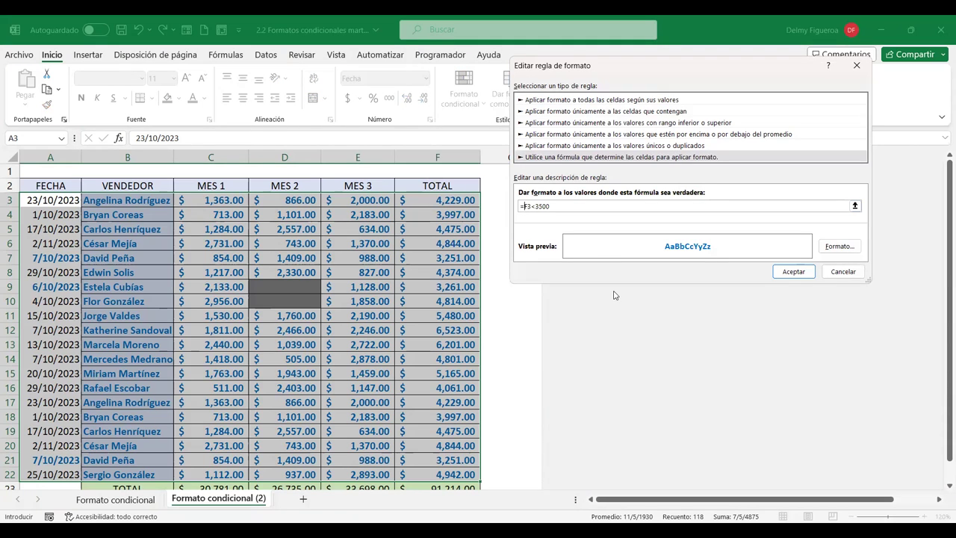
text($)
click(786, 275)
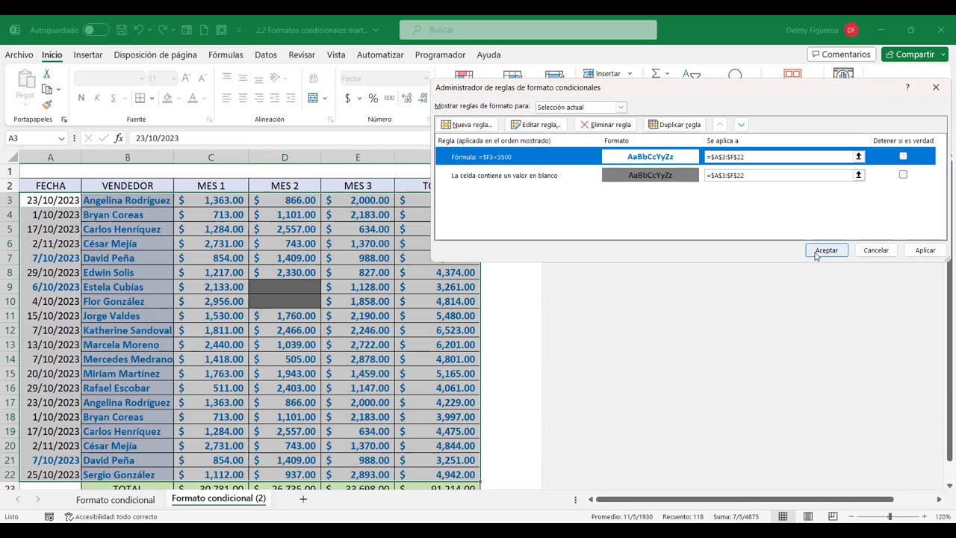
click(816, 255)
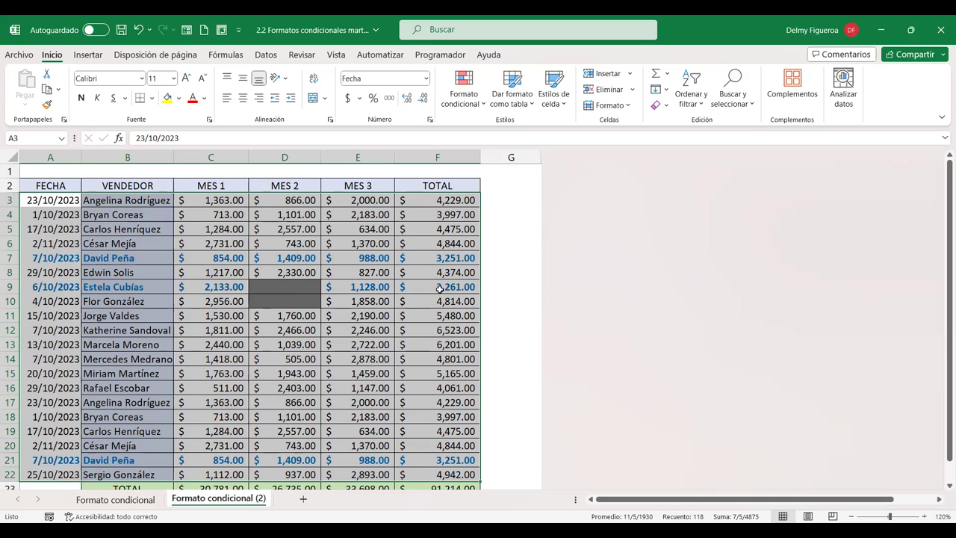
click(484, 102)
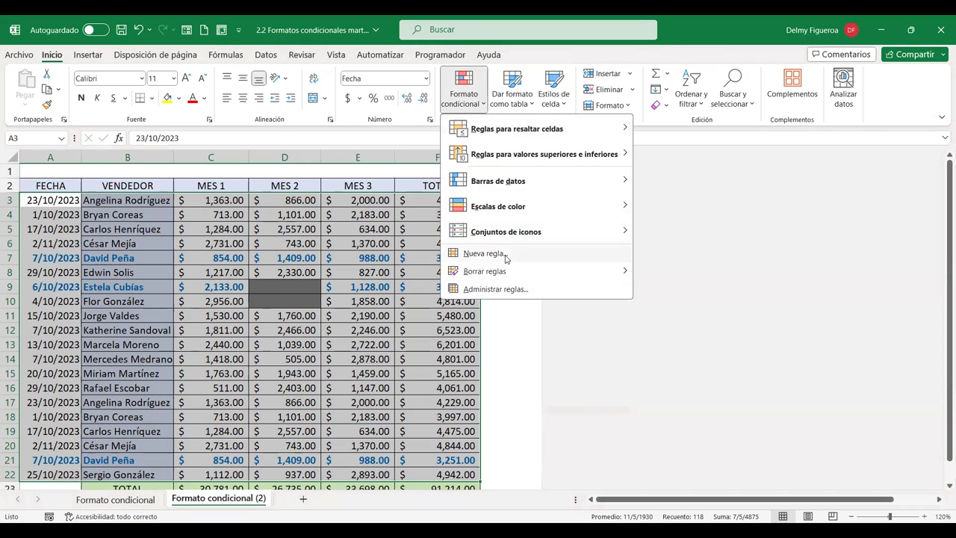
click(505, 255)
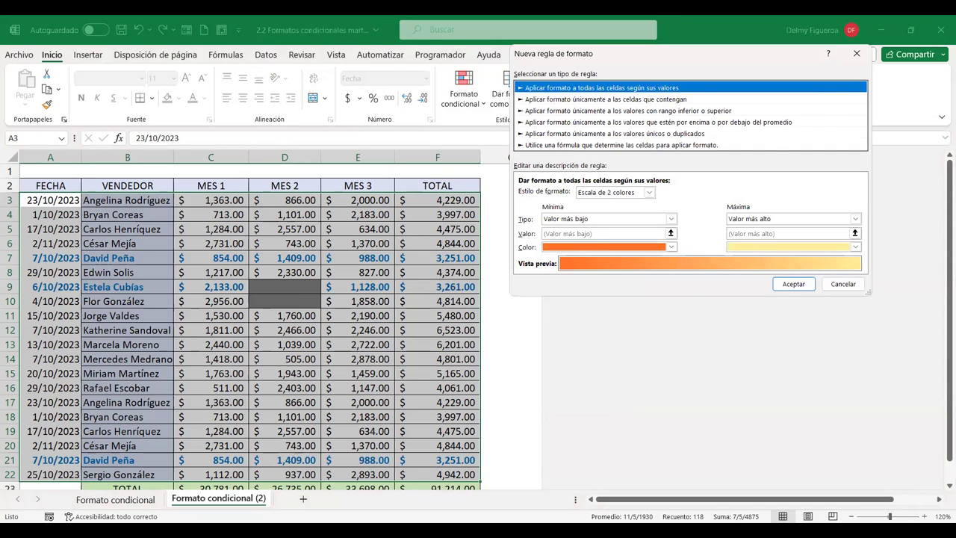
click(843, 291)
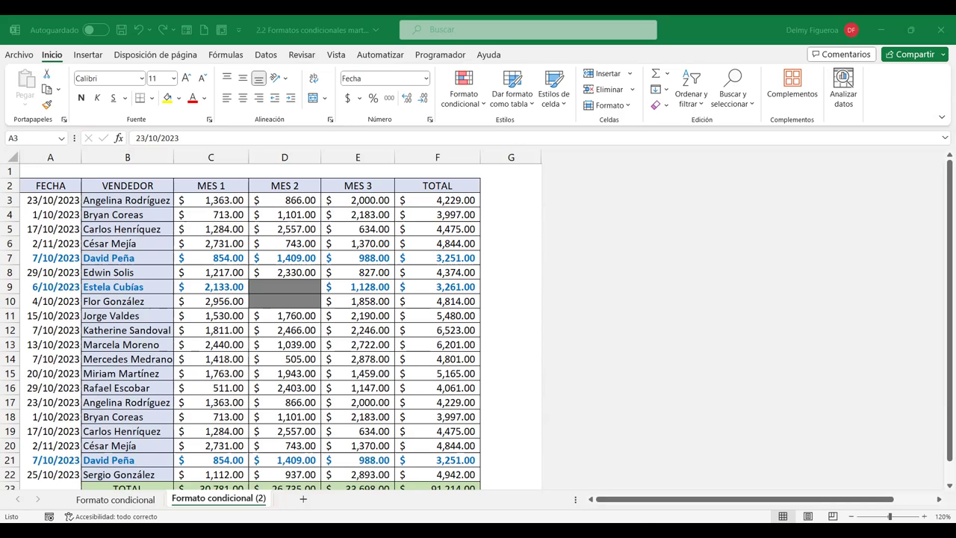
Step: Select the table A3:F22 and start a Between highlight-cells rule
key(ctrl+shift+Down)
key(ctrl+shift+Right)
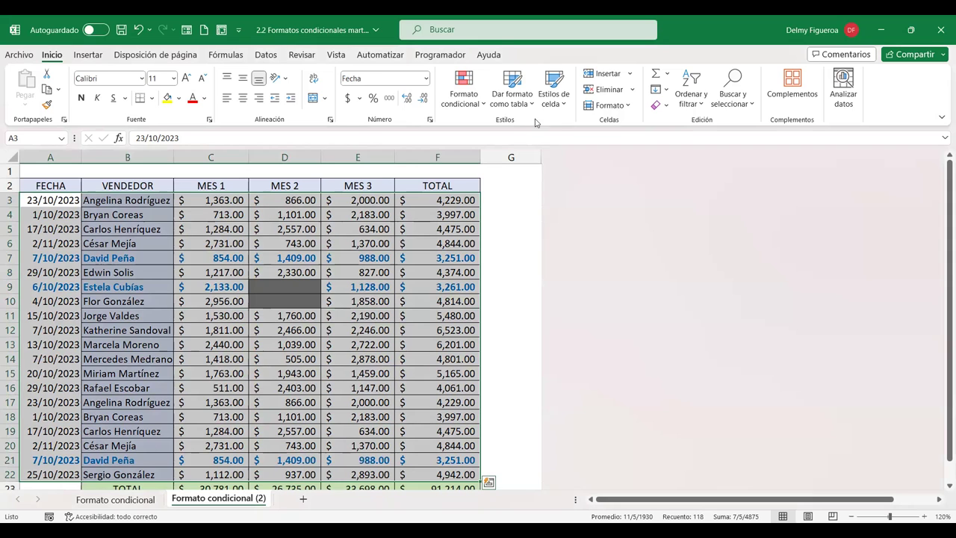
click(483, 105)
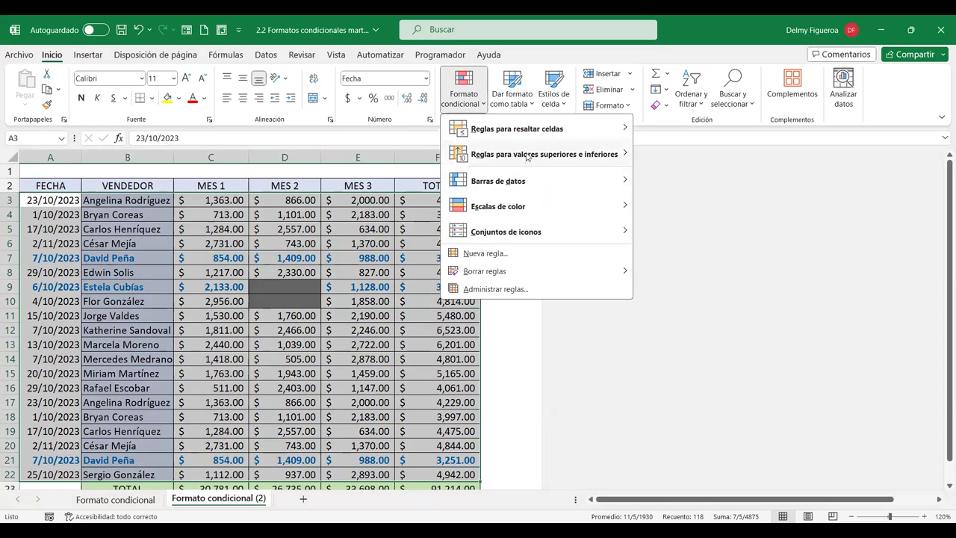
mouse_move(532, 133)
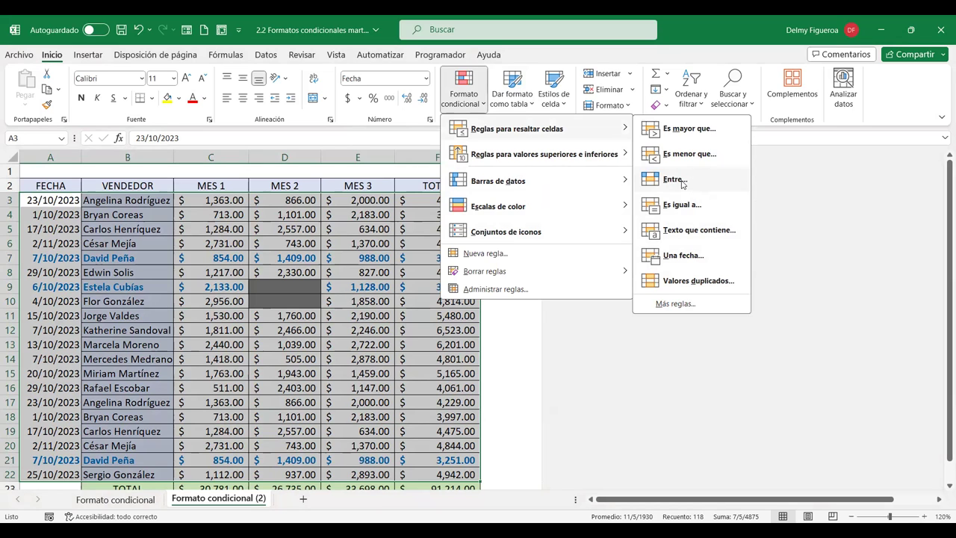
click(688, 183)
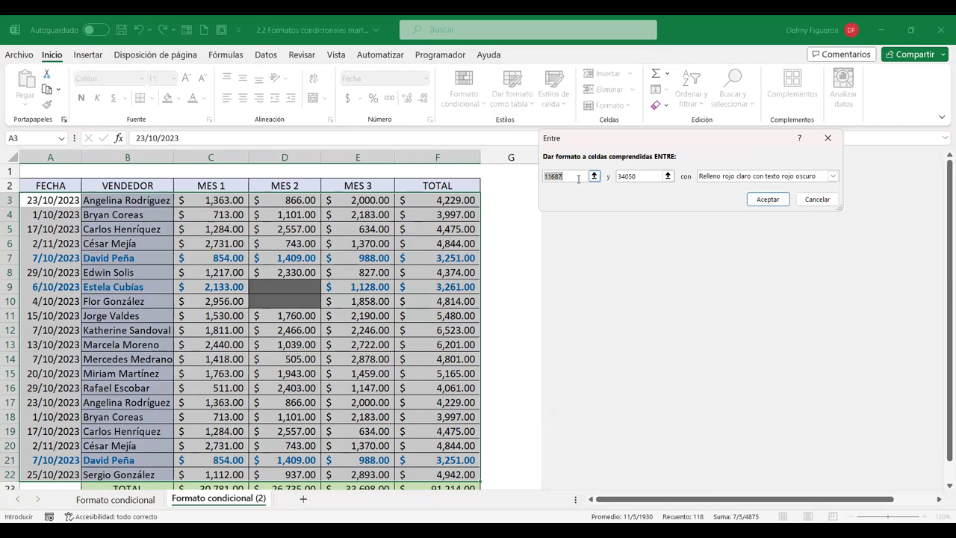
Step: Enter the dates 20/10/2023 to 30/10/2023, then cancel the Between highlight
text(2)
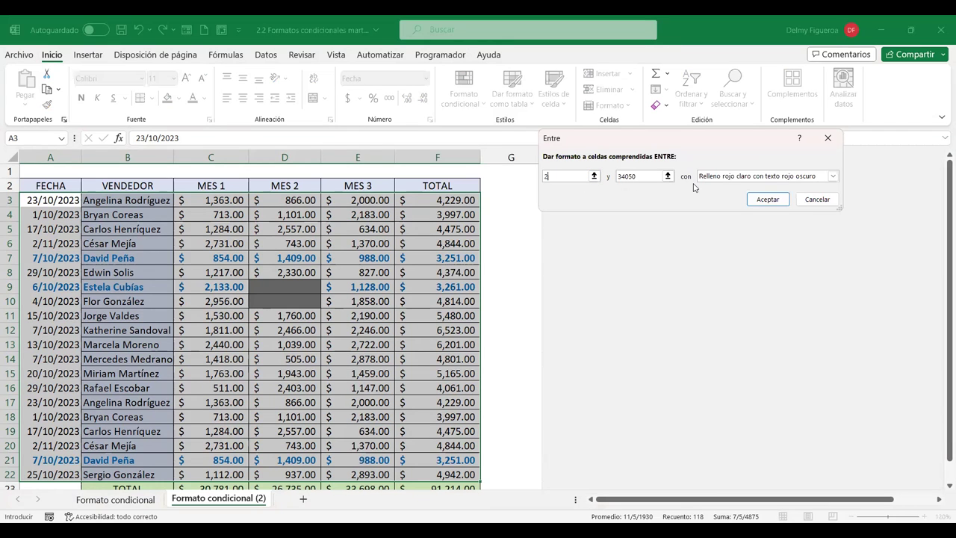
text(0/)
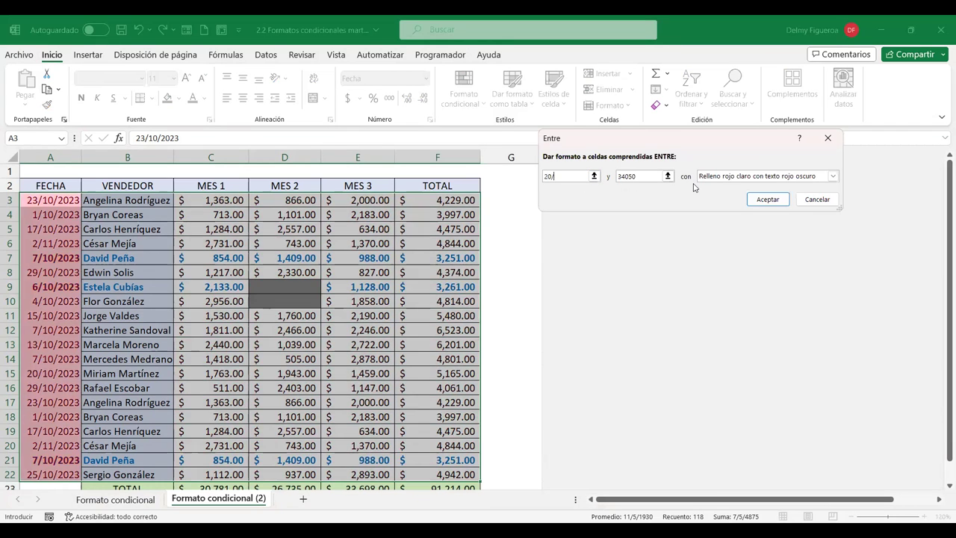
text(10/2023)
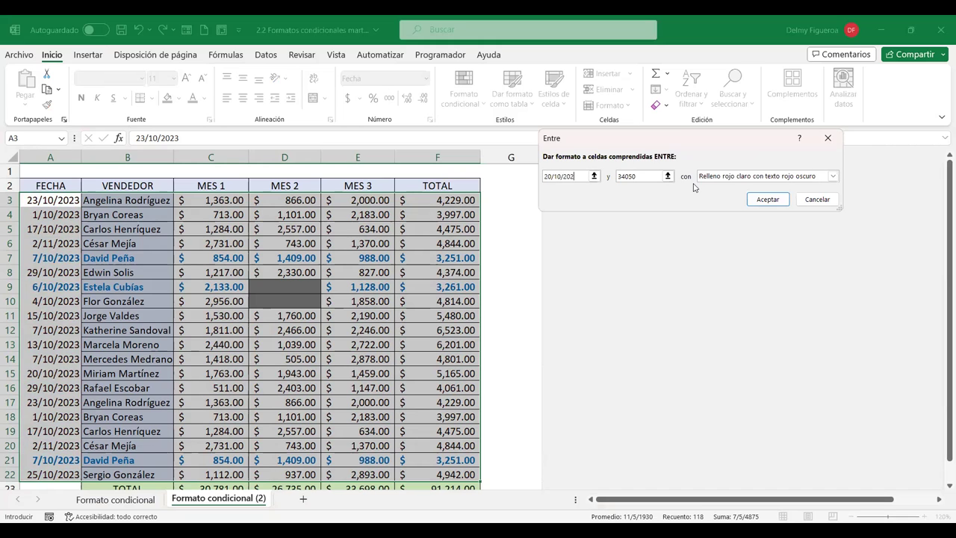
click(634, 177)
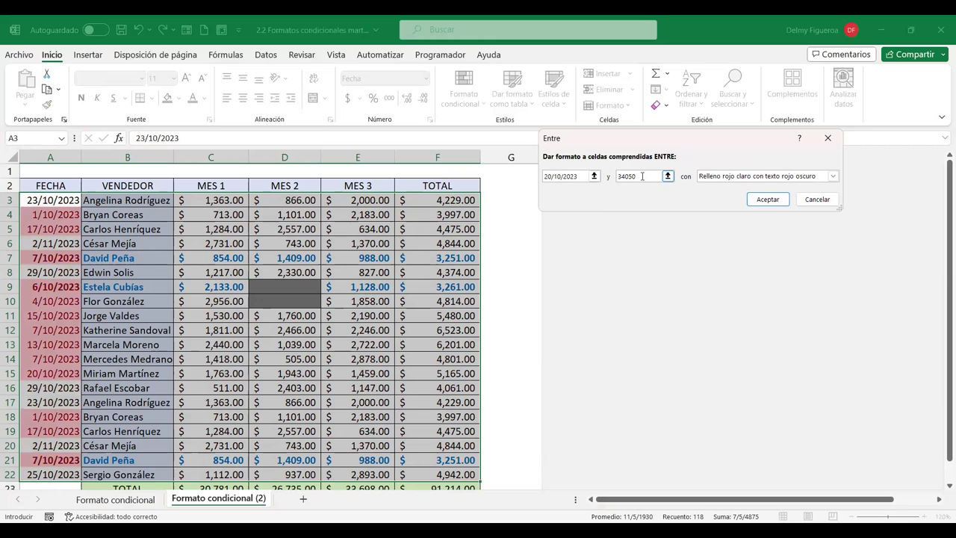
click(561, 177)
text(30)
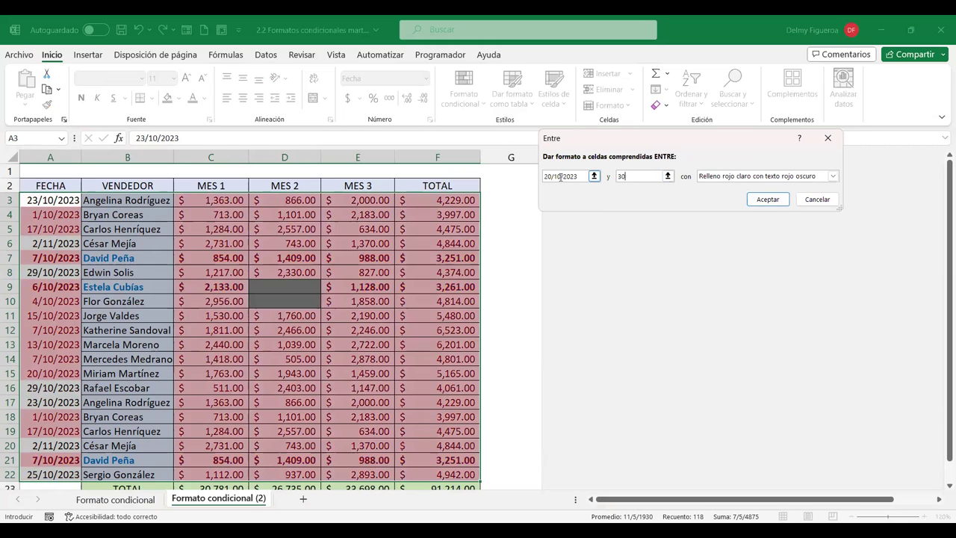
text(/10/2023)
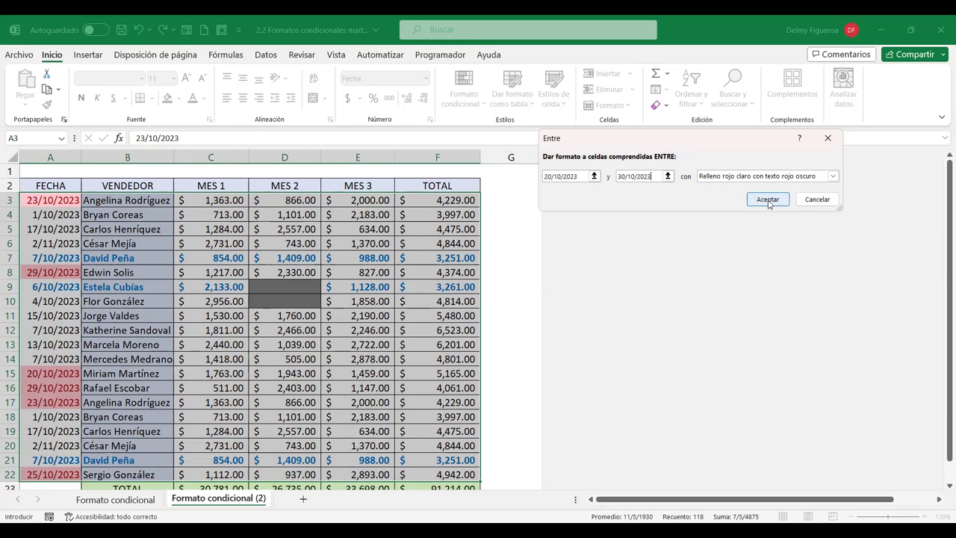
click(818, 201)
Step: Start a new formula rule reading =$A3>=20/10/2023
click(483, 105)
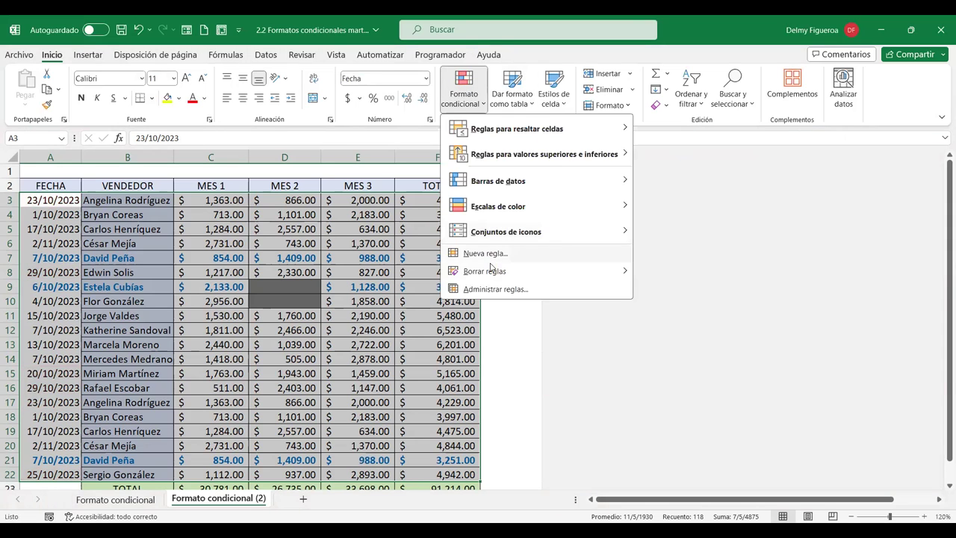
click(486, 254)
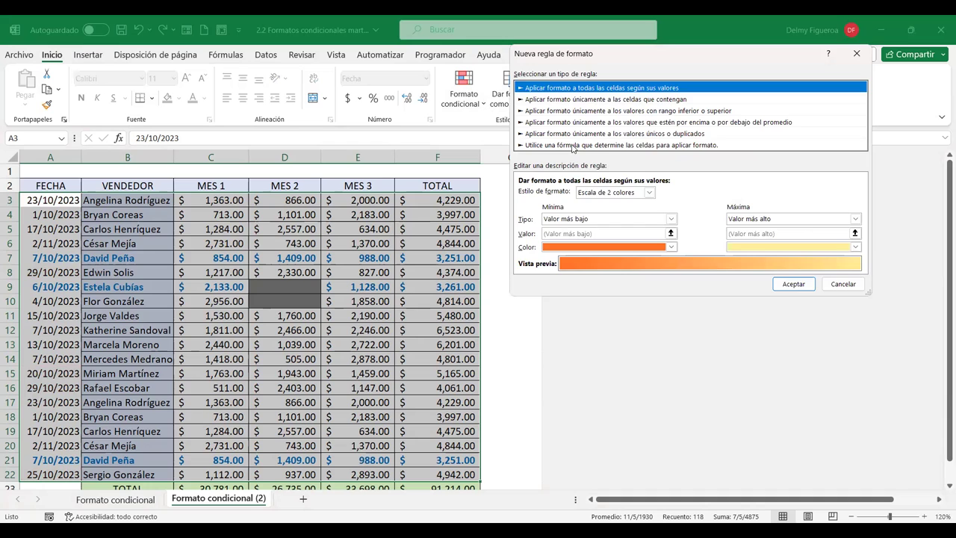
click(573, 146)
click(590, 192)
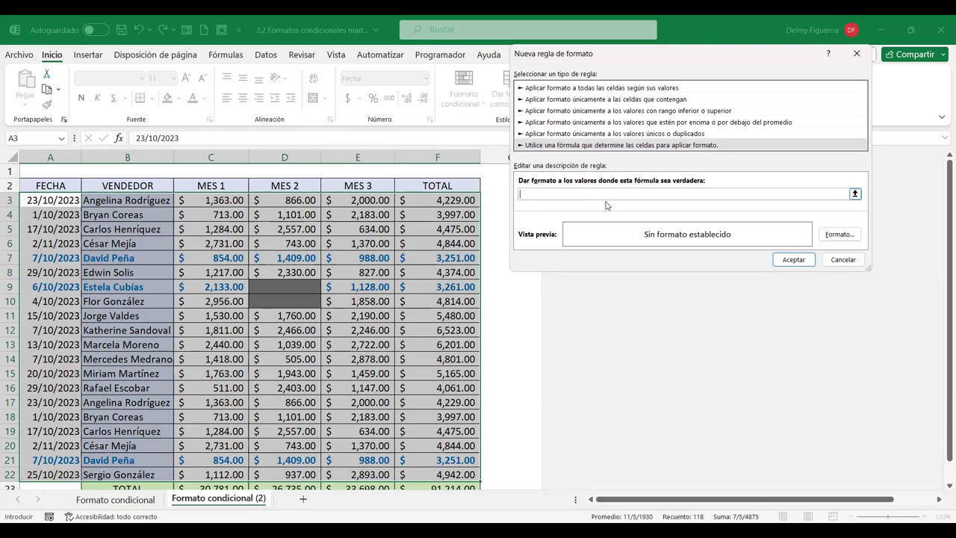
text(=)
click(50, 200)
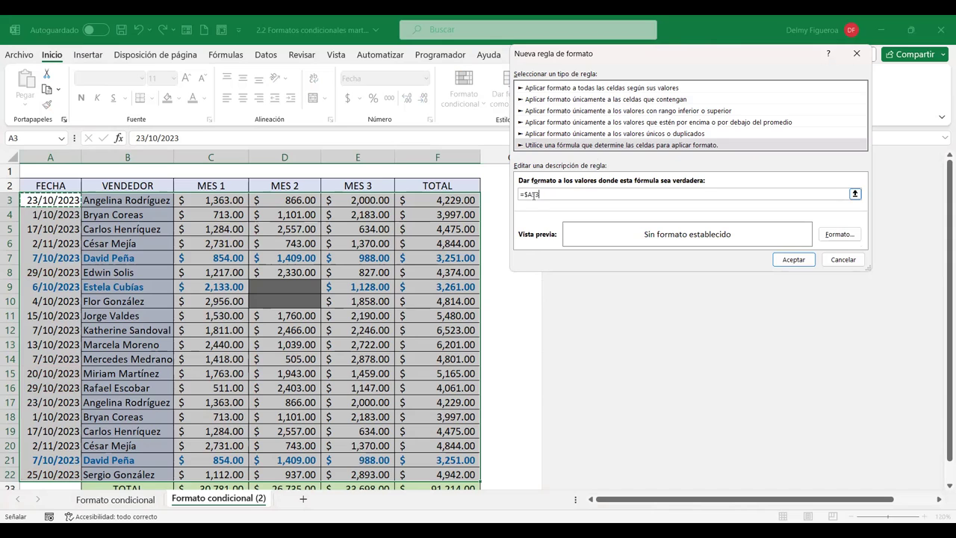
click(539, 194)
key(F4)
key(F4)
text(>=)
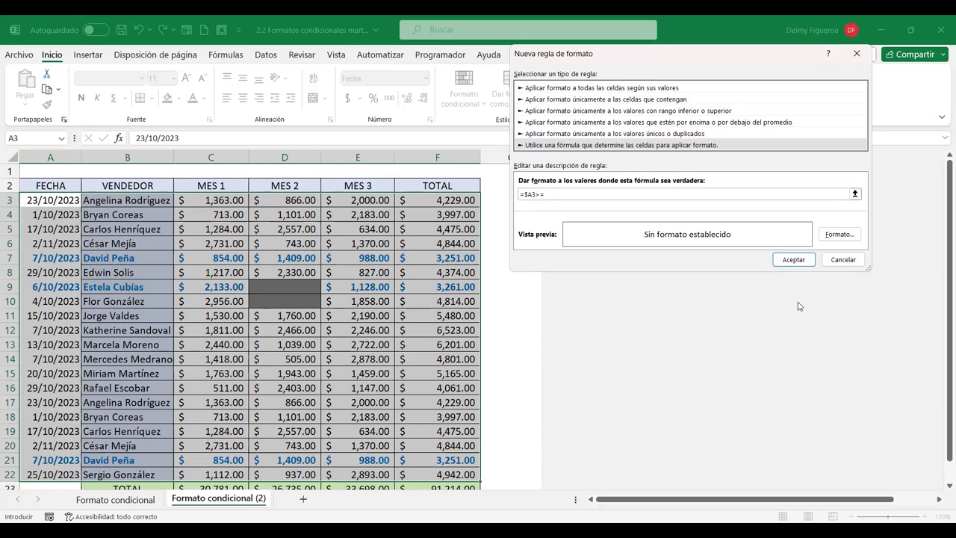
text(20/10/)
text(2023)
Step: Give the date rule a bold gold font and save it
click(849, 231)
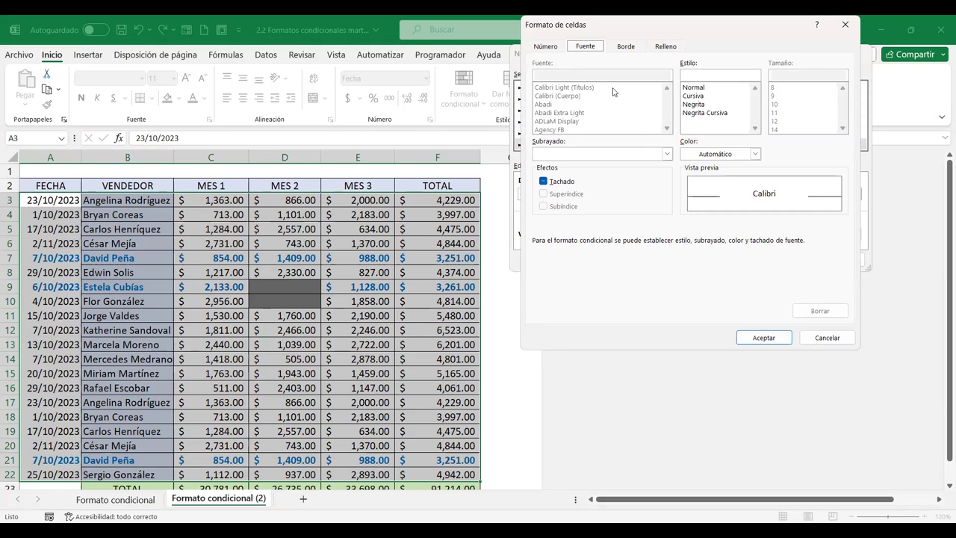
click(692, 106)
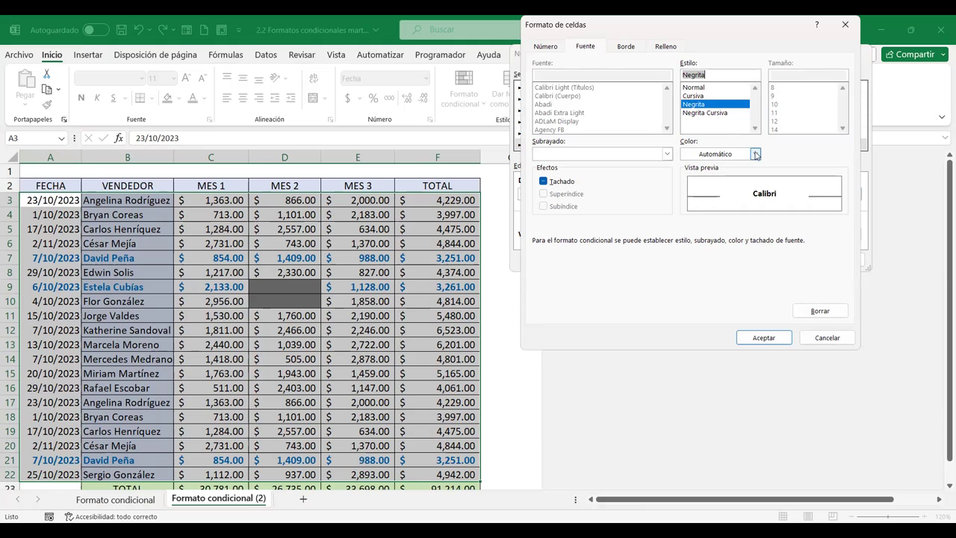
click(756, 153)
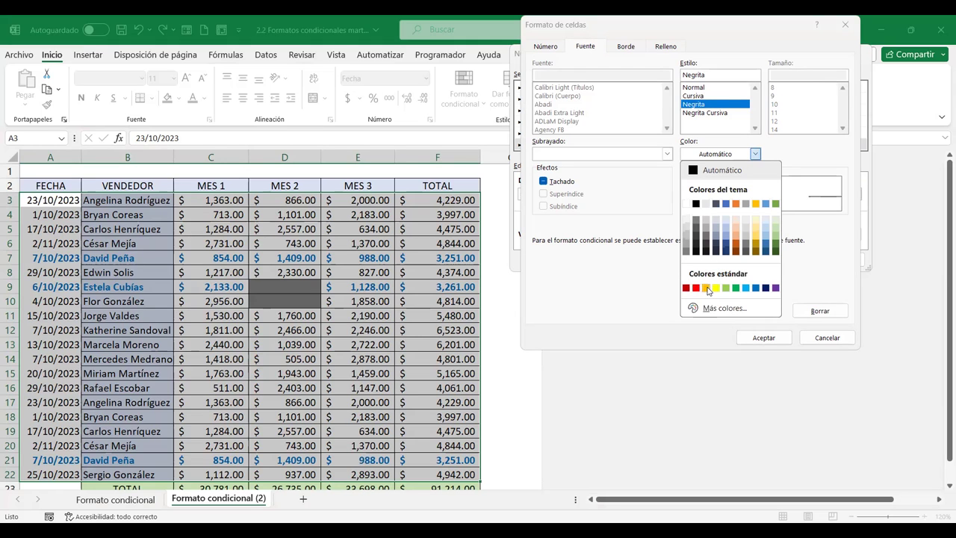
click(707, 288)
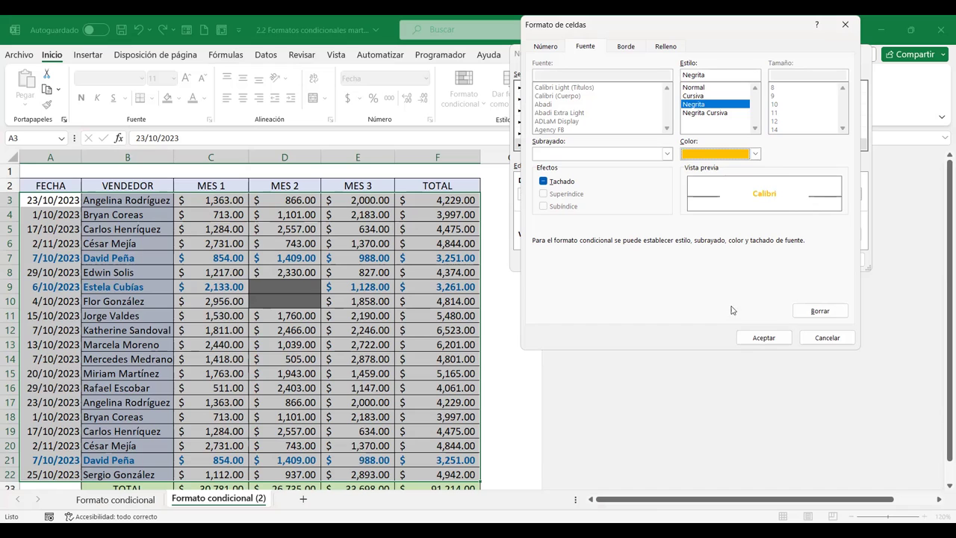
click(769, 340)
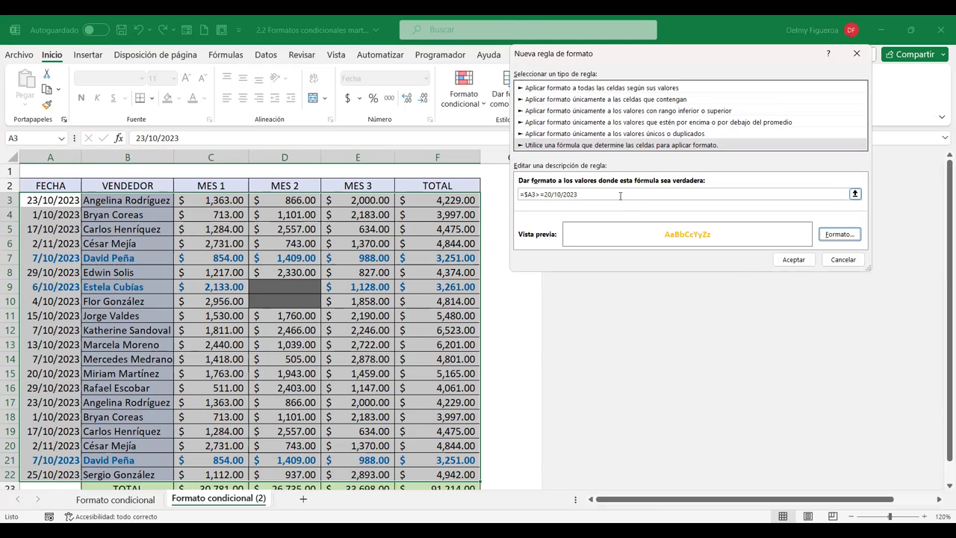
click(793, 260)
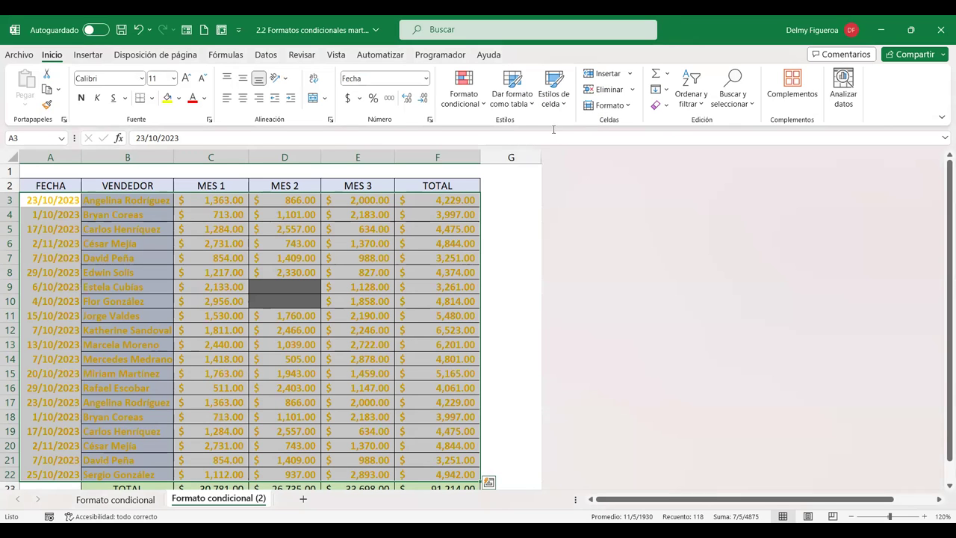
Step: Open the Rules Manager and check the range the =$A3>=20/10/2023 rule covers
click(479, 109)
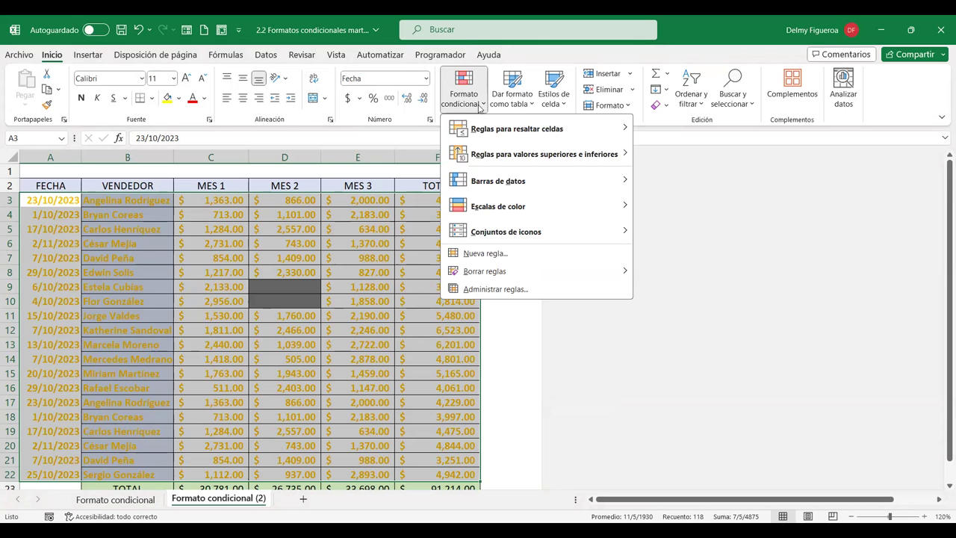
click(522, 293)
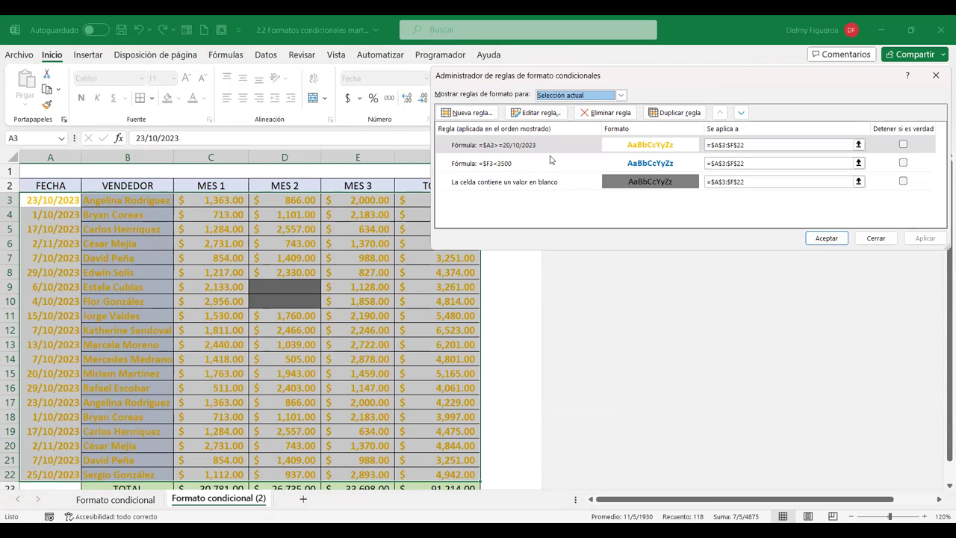
click(743, 150)
Step: Edit the date rule to =$A3>="20/10/2023" with the date quoted, and apply it
click(544, 149)
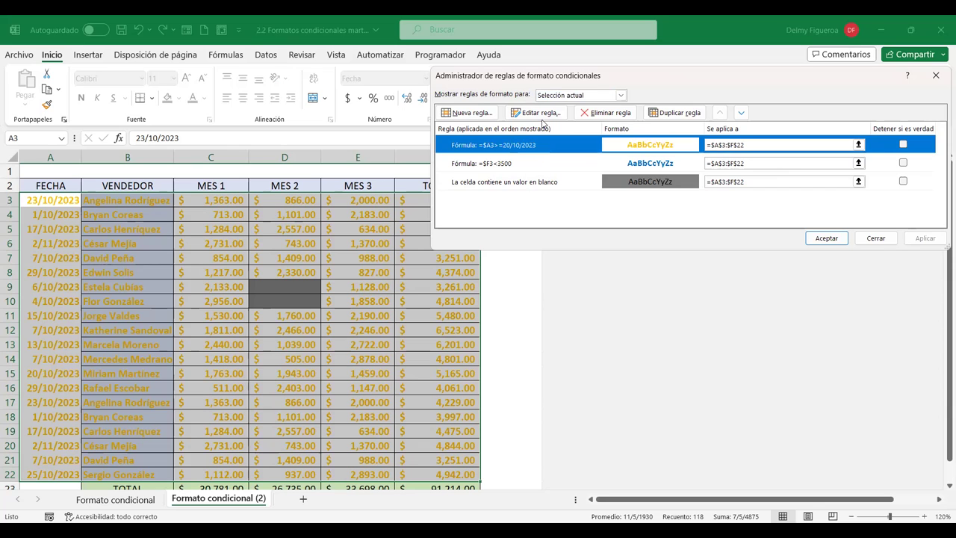
click(545, 113)
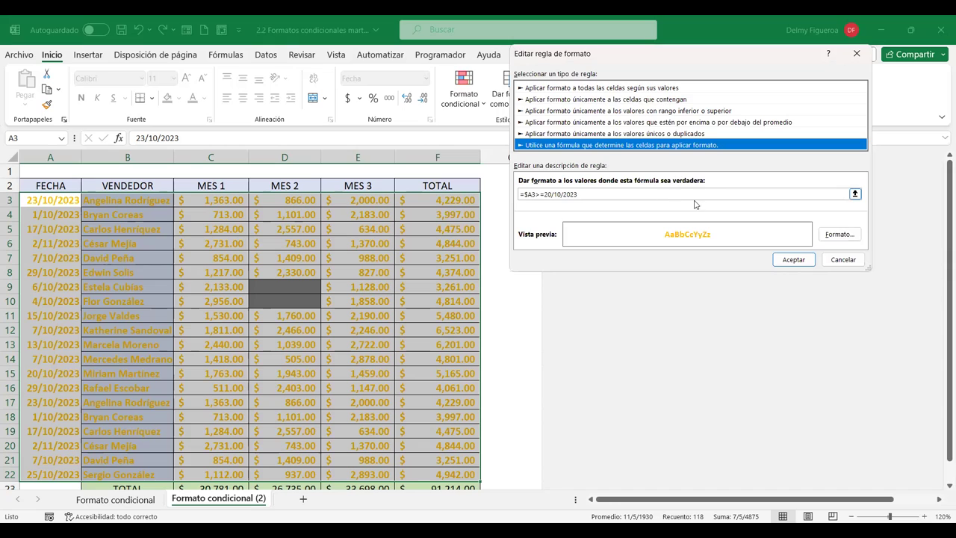
click(546, 194)
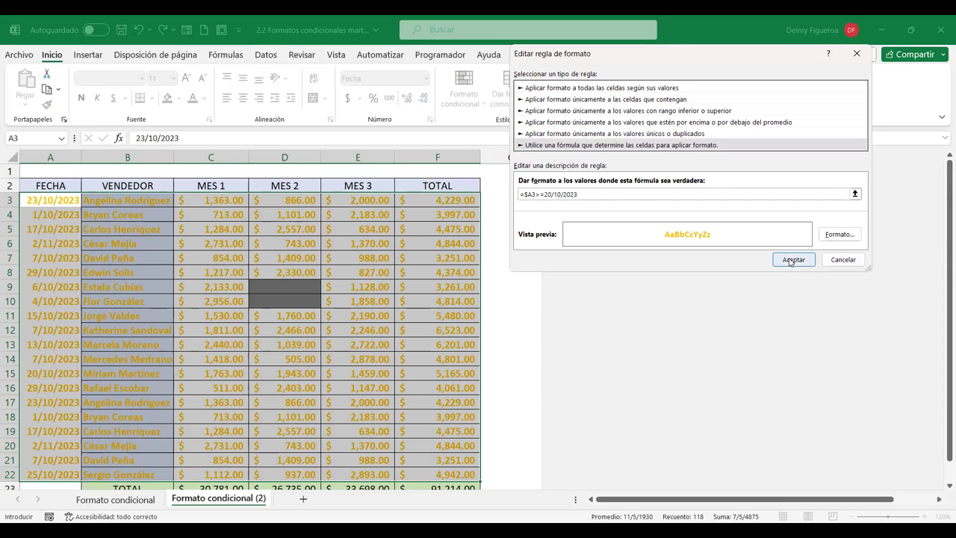
text(')
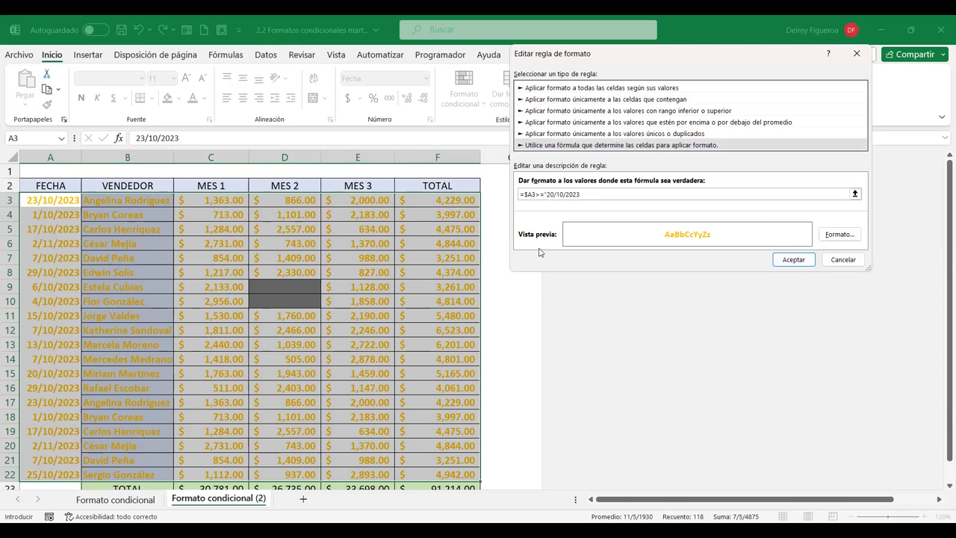
click(589, 194)
text(')
click(793, 260)
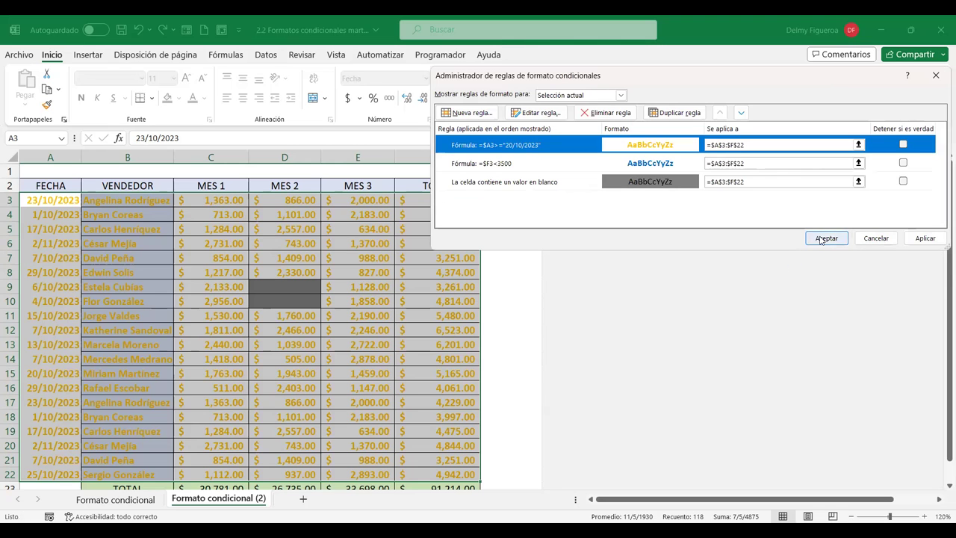
click(821, 240)
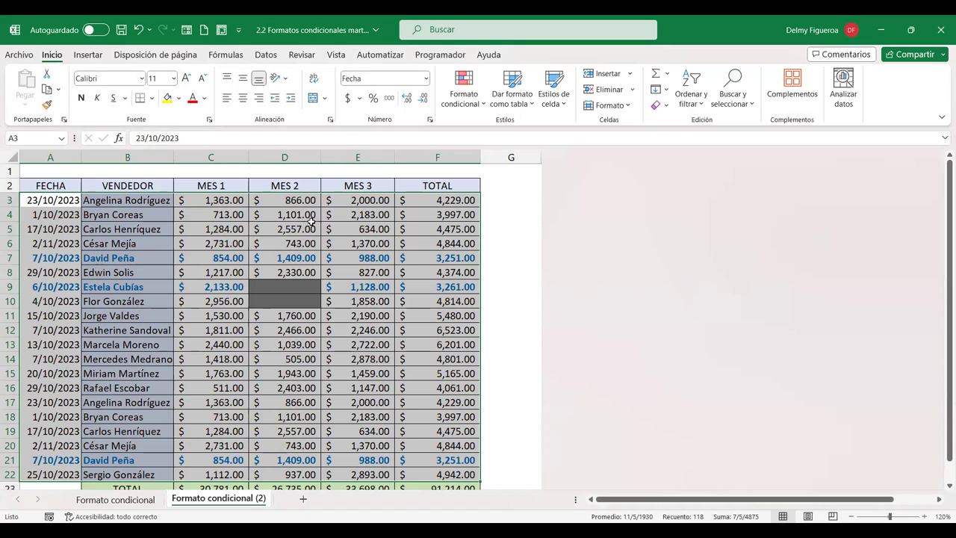
Step: Reopen the Rules Manager and select the =$A3>="20/10/2023" rule
click(482, 111)
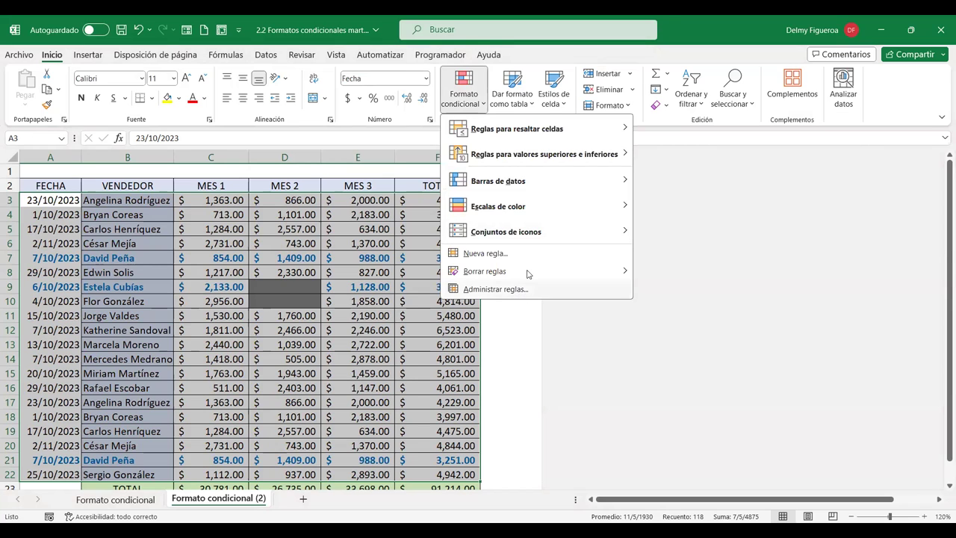
click(522, 289)
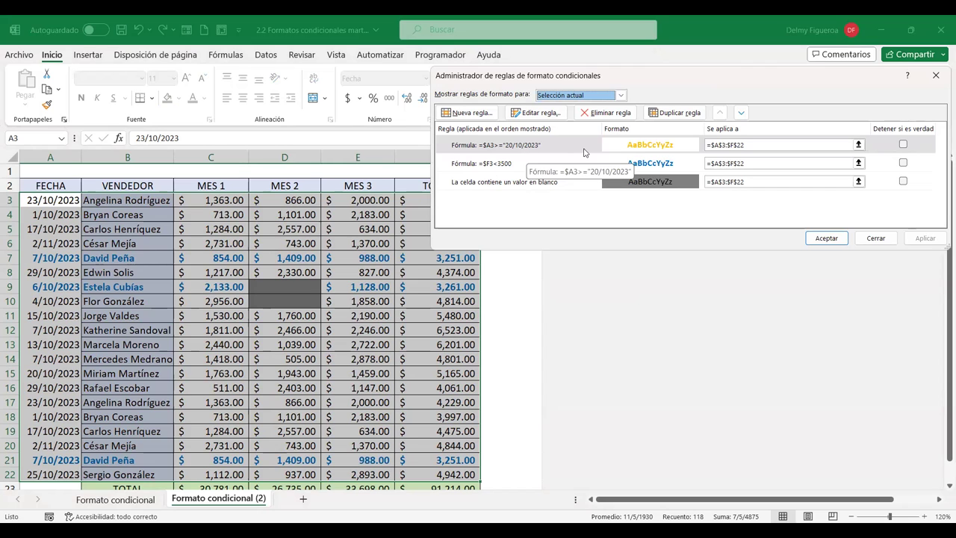
click(538, 142)
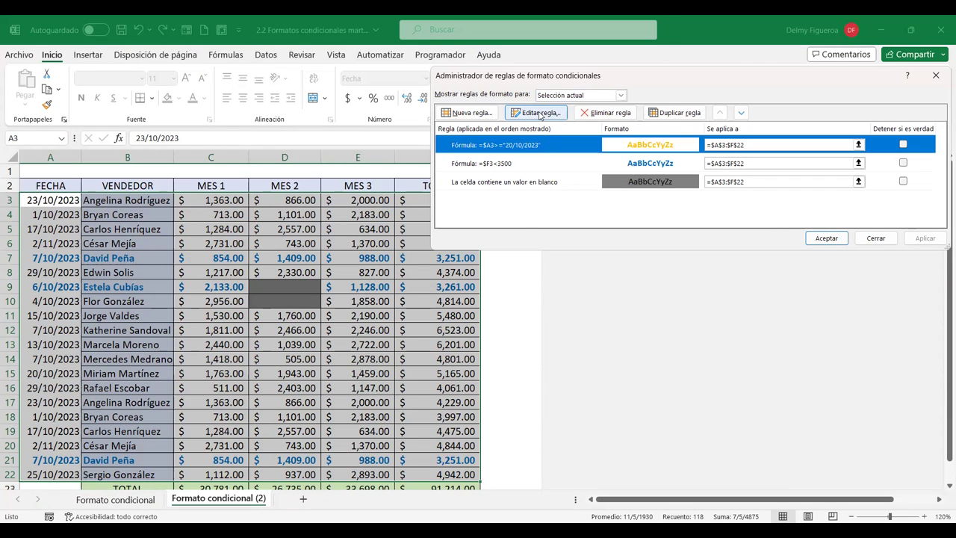
Step: Edit the date rule formula back to =$A3>=20/10/2023, removing the quotes and stray C3
click(540, 113)
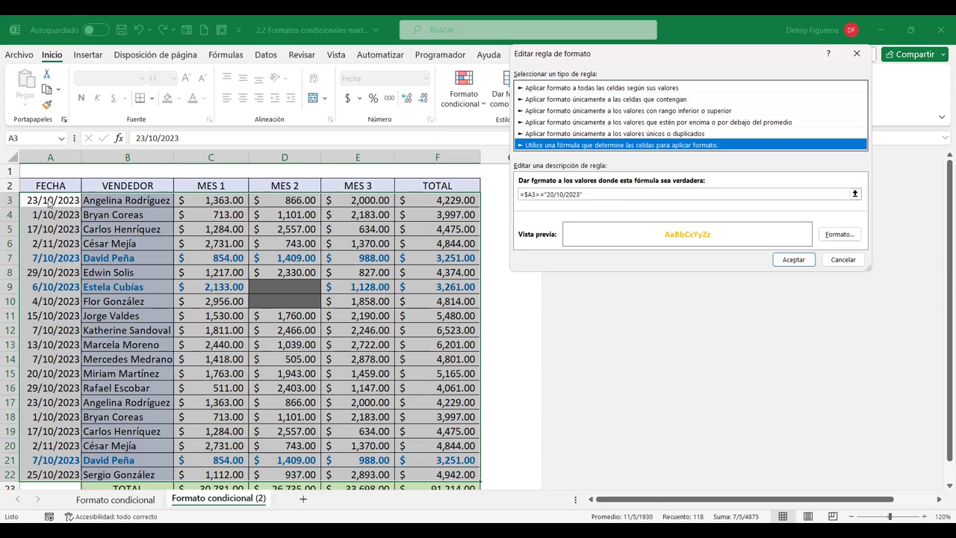
click(539, 195)
text(=)
click(549, 194)
key(BackSpace)
text(2)
click(544, 193)
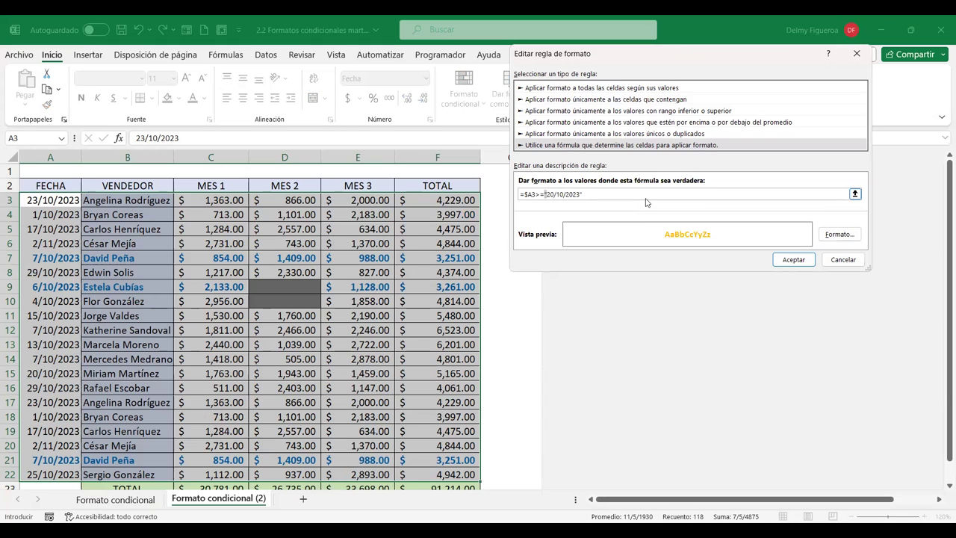
key(BackSpace)
key(Right)
key(Right)
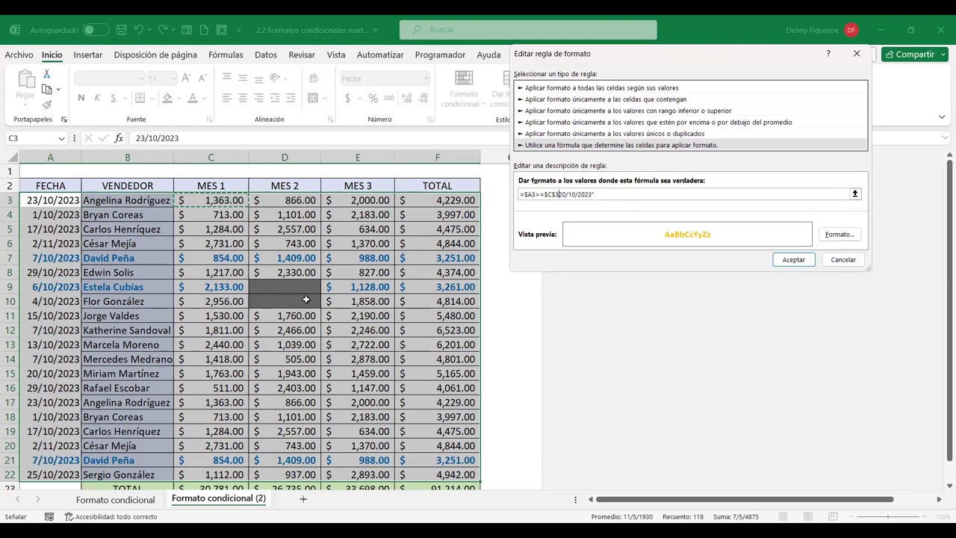
key(BackSpace)
key(BackSpace)
key(BackSpace)
key(BackSpace)
text(2)
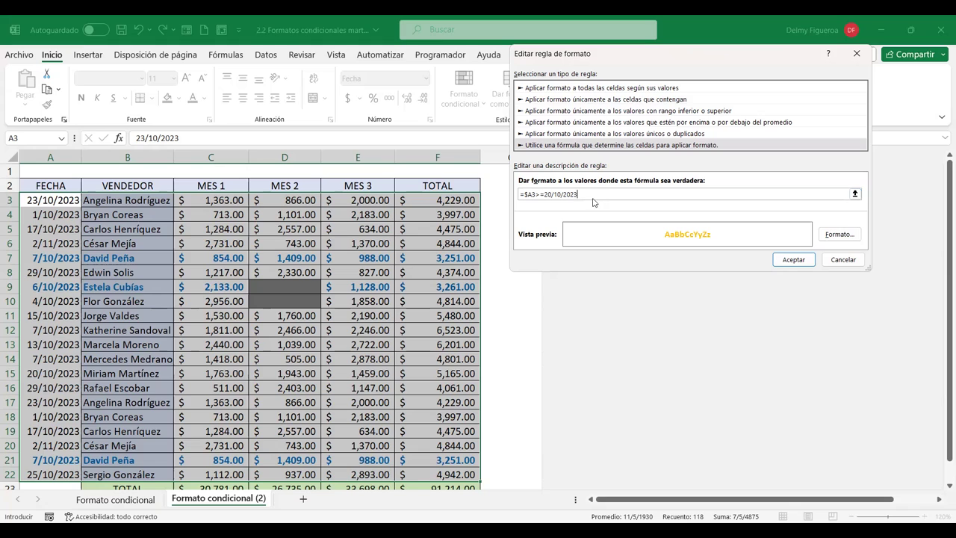
Step: Confirm the date rule and change its range to $A$3:$A$22 so only FECHA dates turn gold
click(793, 259)
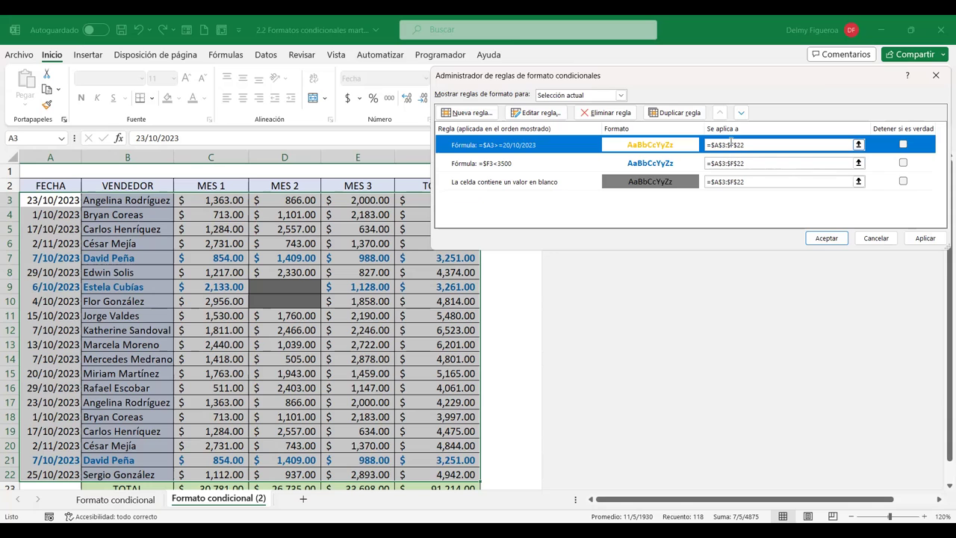
click(738, 145)
drag(738, 145, 681, 140)
key(BackSpace)
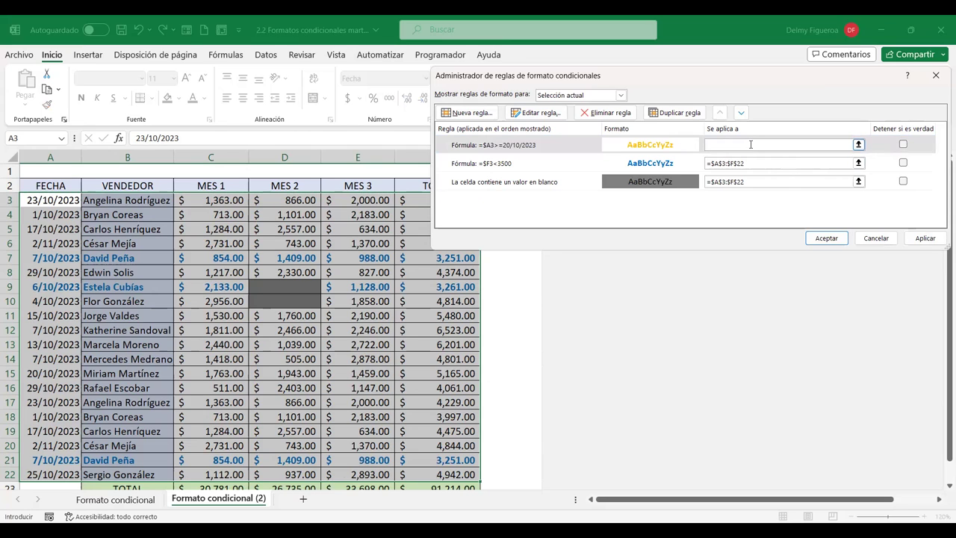
click(50, 201)
key(ctrl+shift+Down)
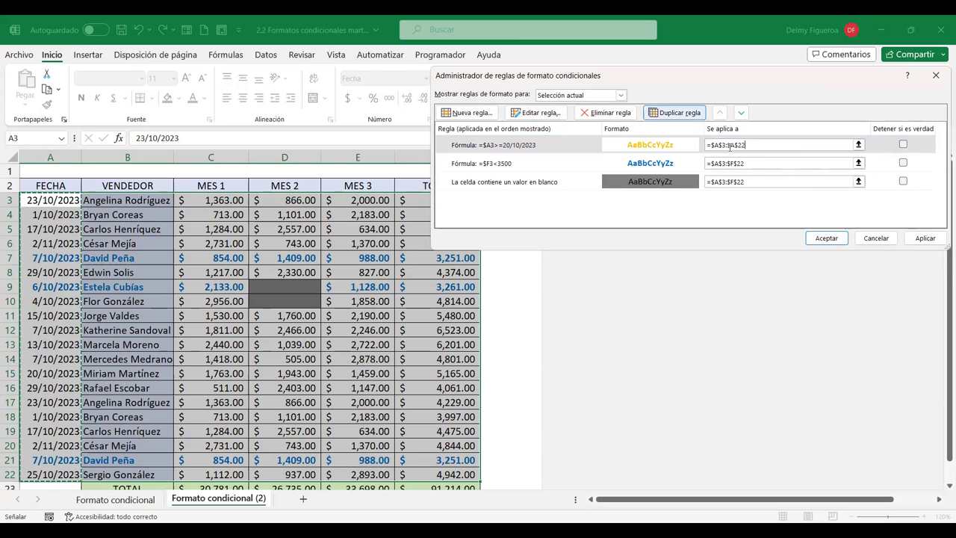
click(828, 242)
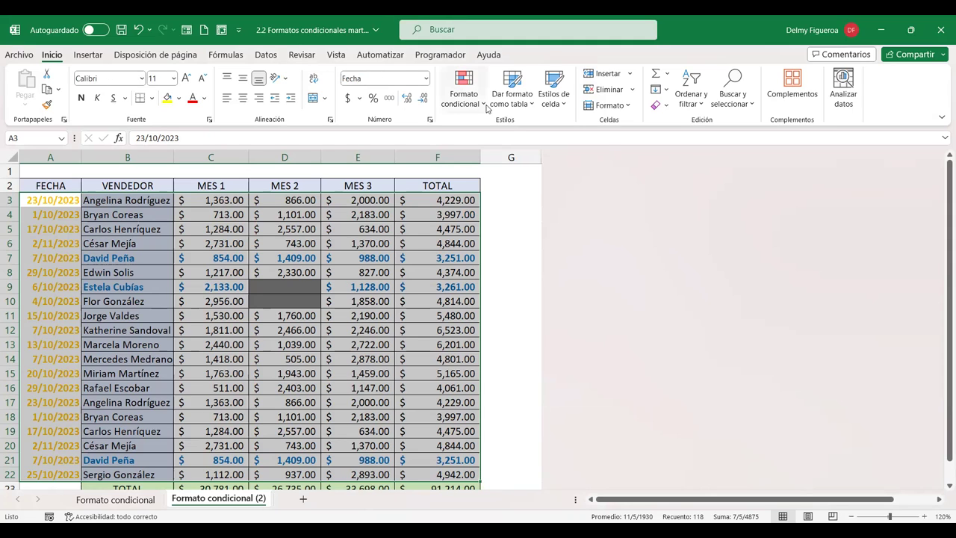
Step: Undo the gold highlight and shade dates between 20/10/2023 and 30/10/2023 light red with dark red text
click(139, 30)
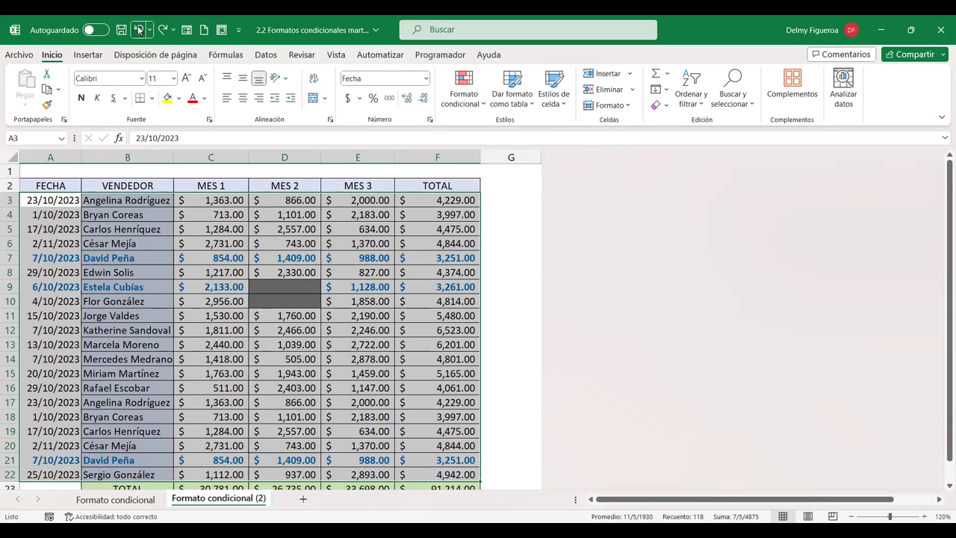
click(483, 109)
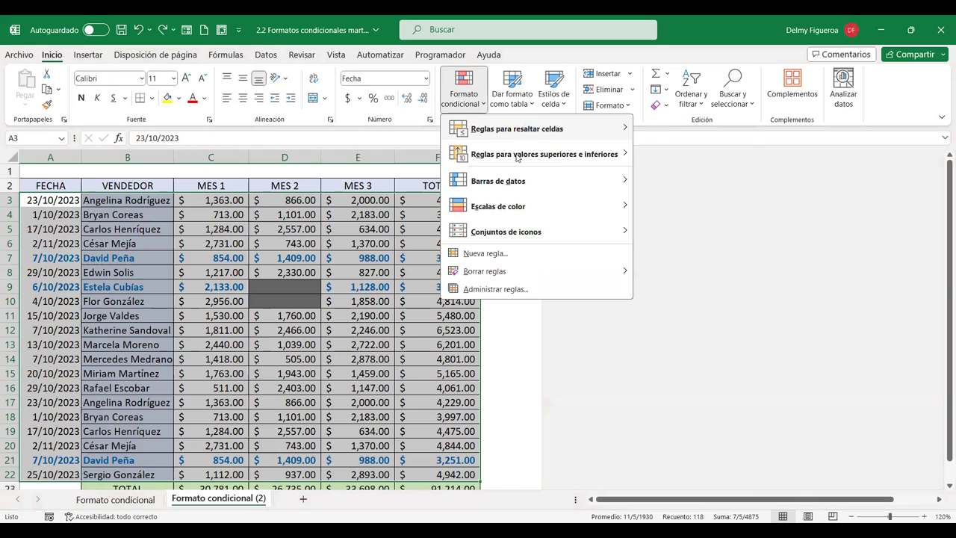
mouse_move(530, 131)
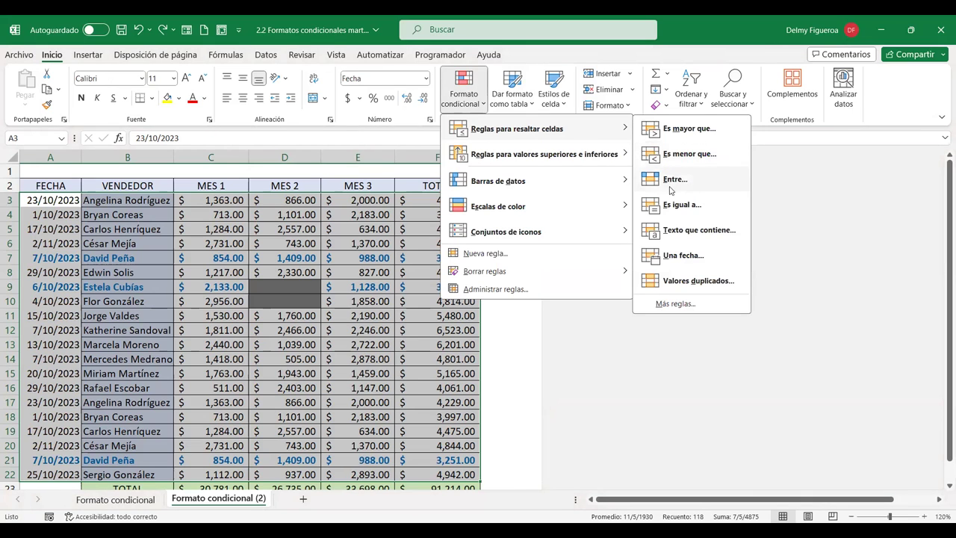
click(688, 182)
text(20/10/)
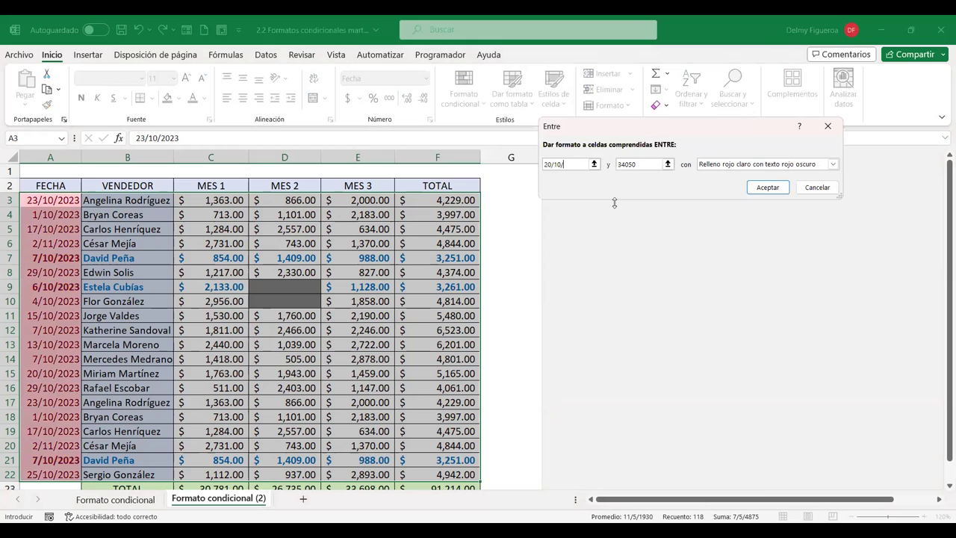
text(2023)
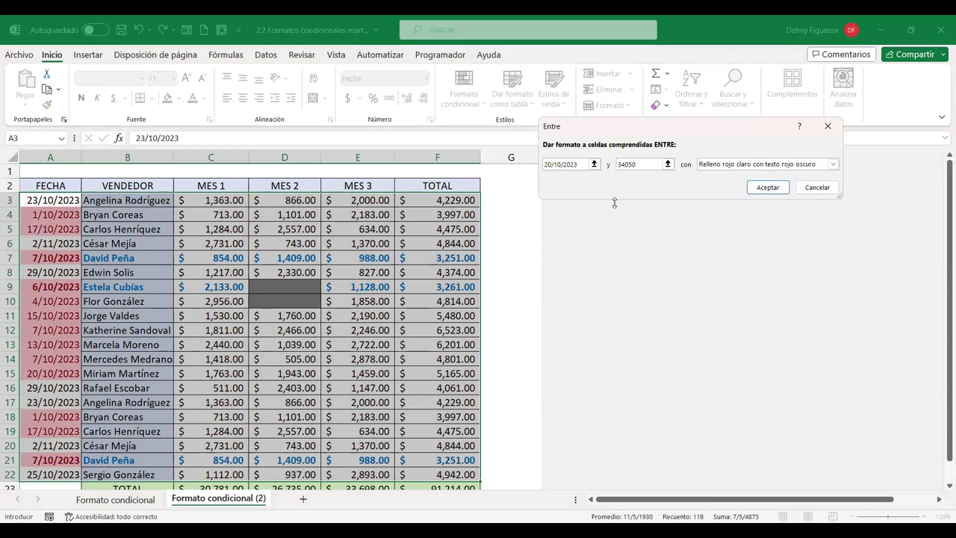
click(641, 167)
key(BackSpace)
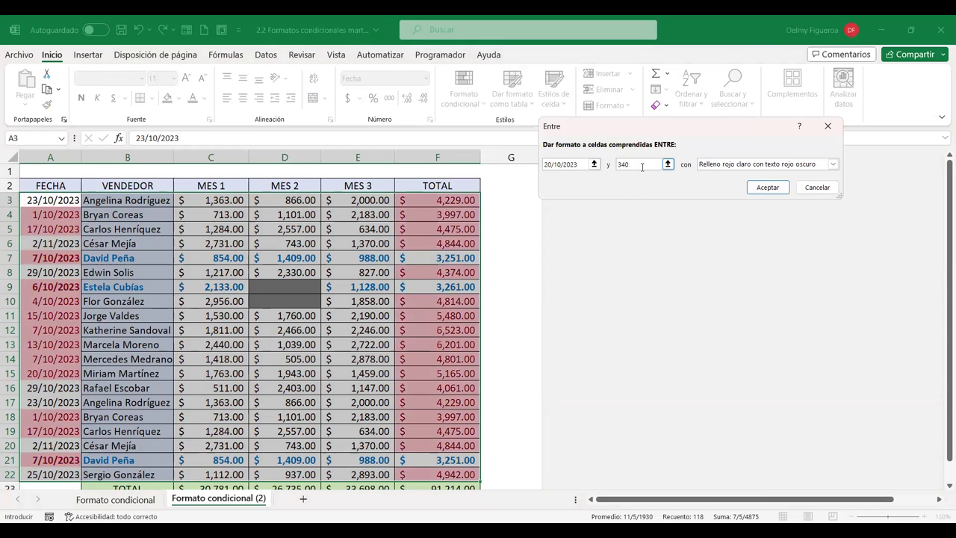
key(BackSpace)
key(BackSpace)
key(BackSpace)
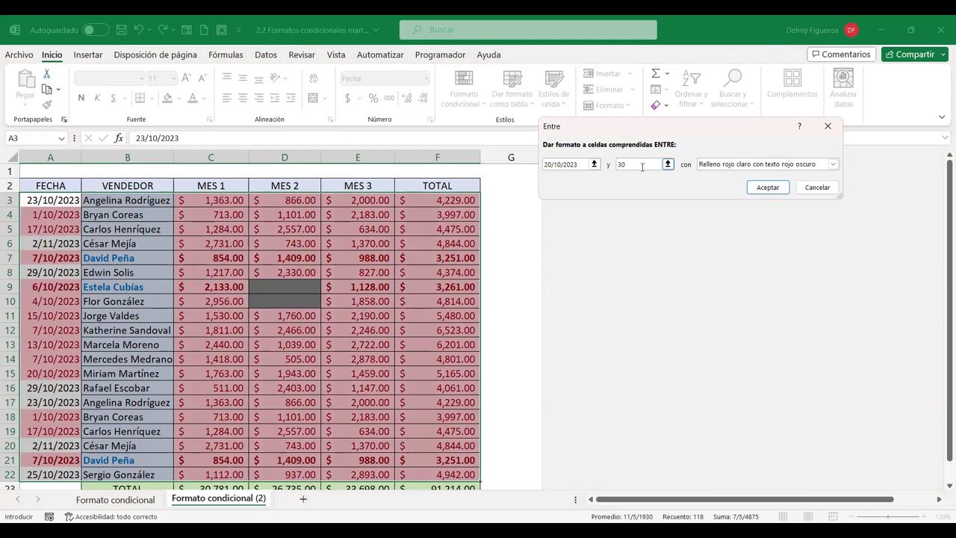
text(/)
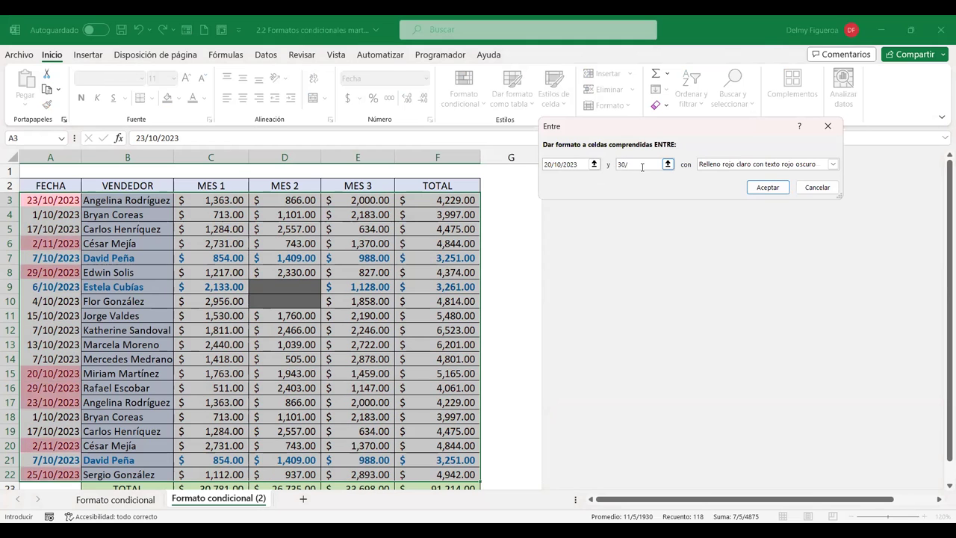
text(10/2023)
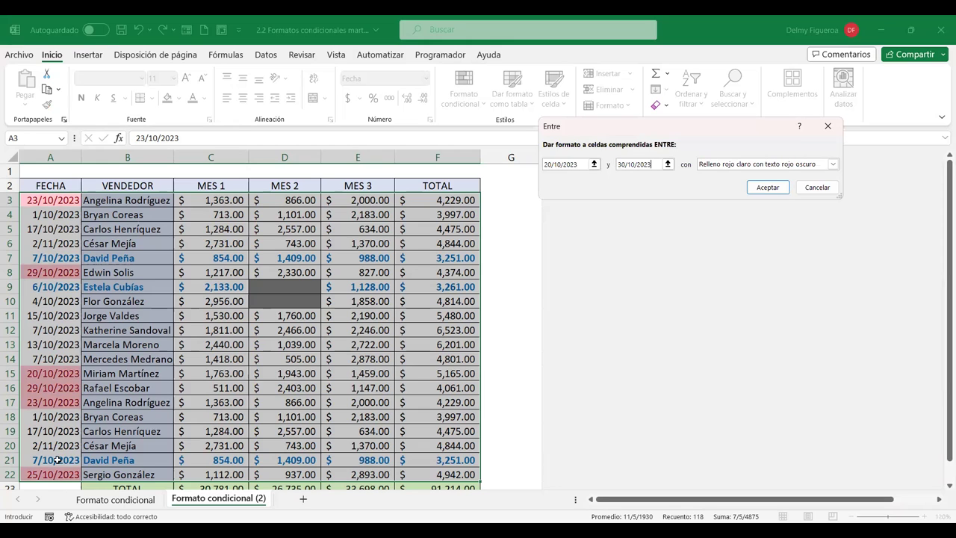
click(768, 187)
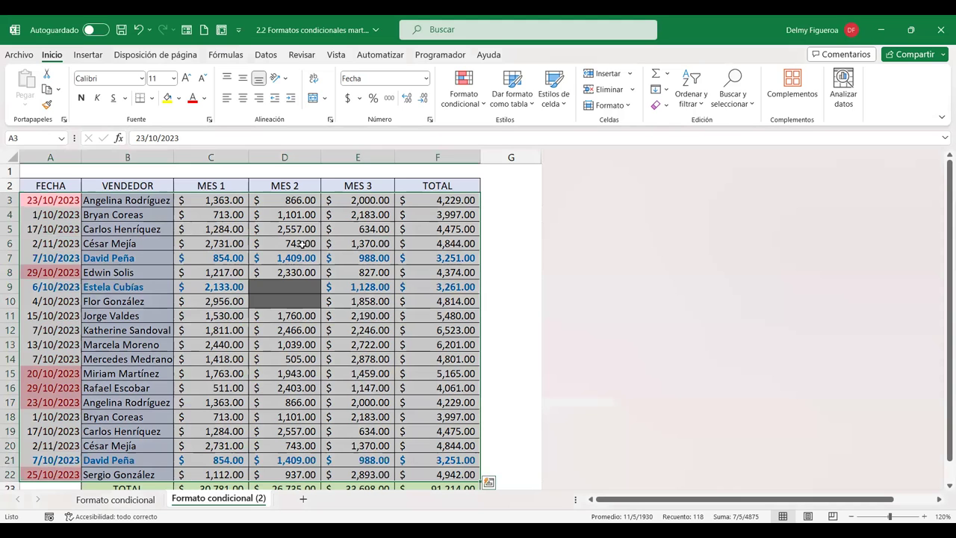
Step: Check the =SUMA(C3:E3) TOTAL formula in F3, then select the month values C3:E22
click(296, 245)
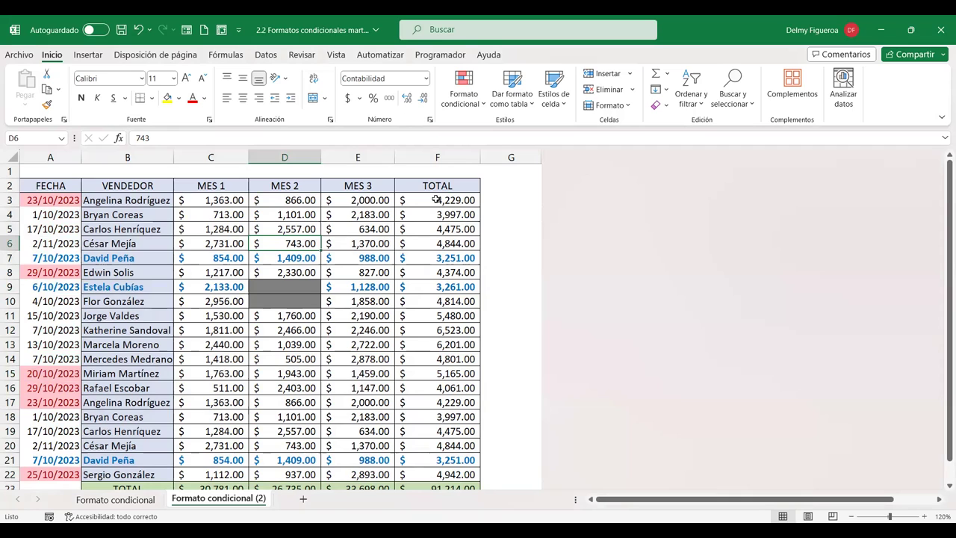
drag(437, 200, 432, 467)
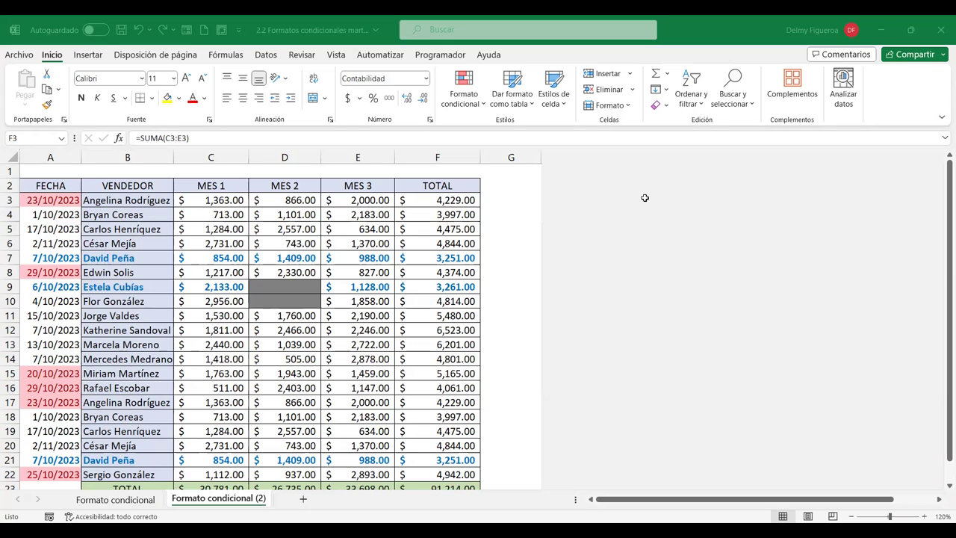
click(504, 195)
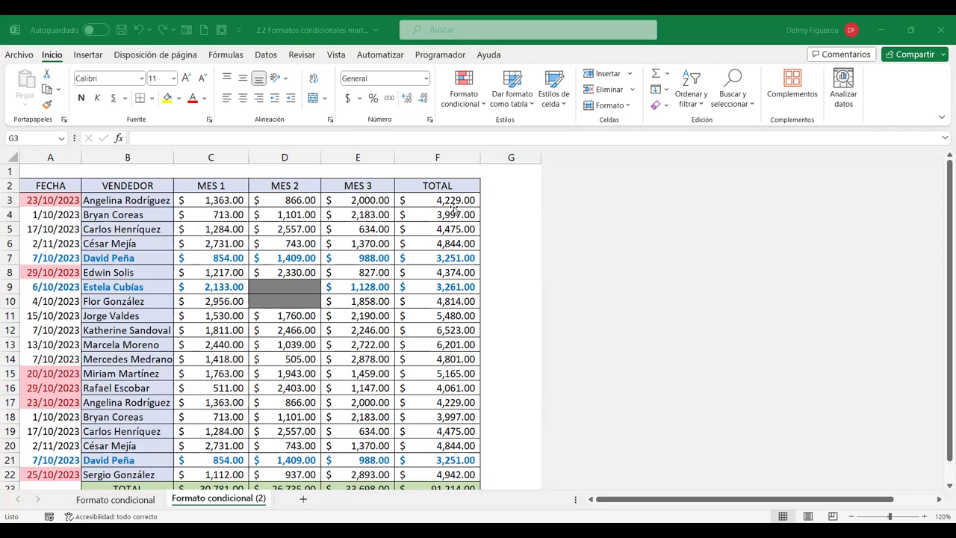
drag(217, 200, 368, 474)
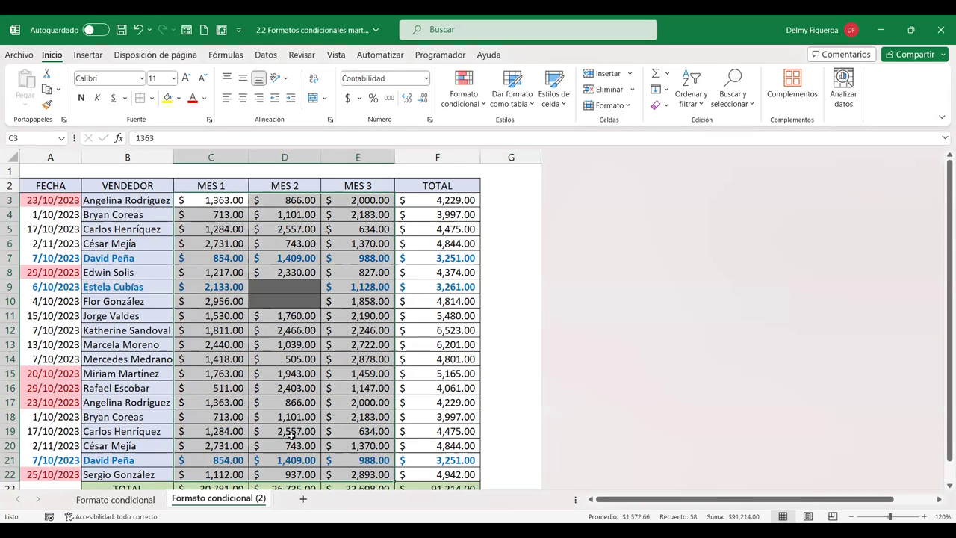
Step: Start a new formula-based rule with the formula =$C3>=$F$3*0.1
click(478, 101)
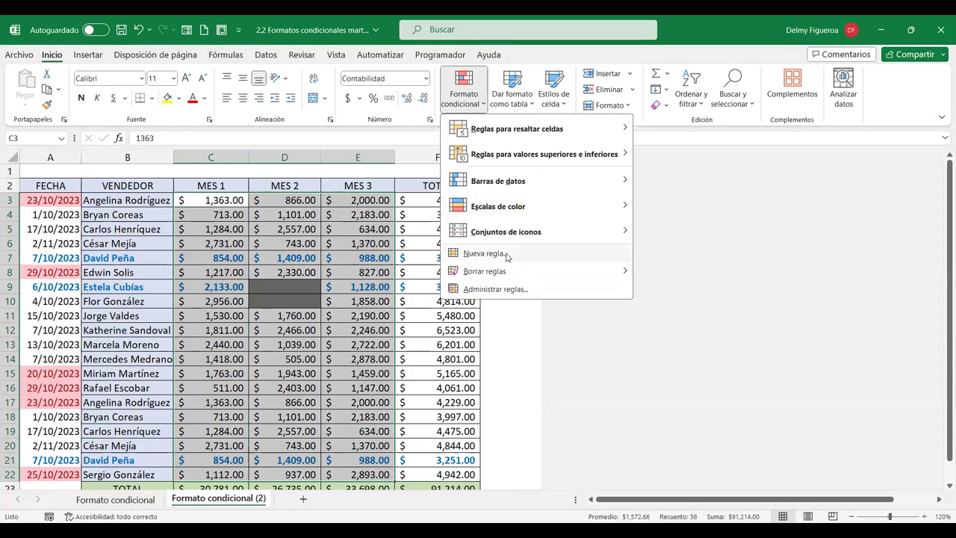
click(506, 255)
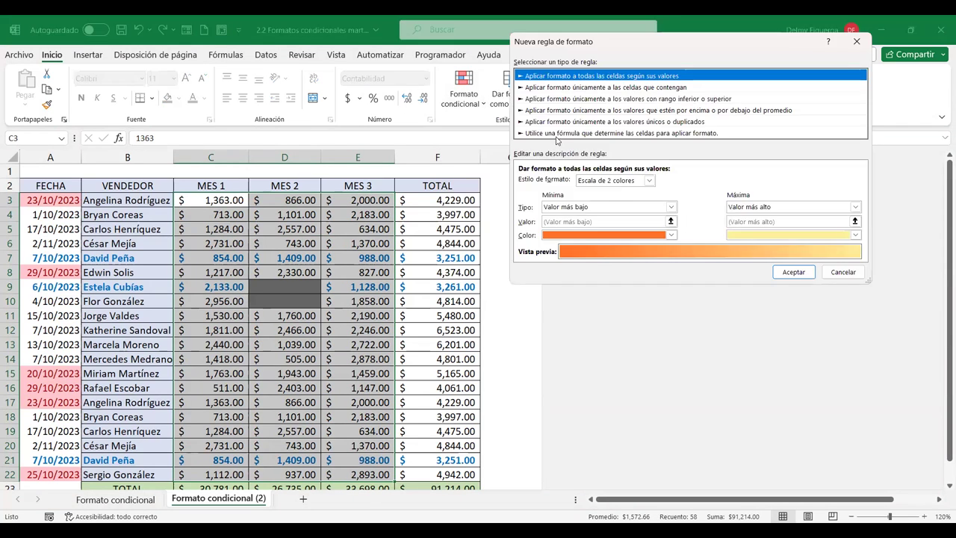
click(576, 134)
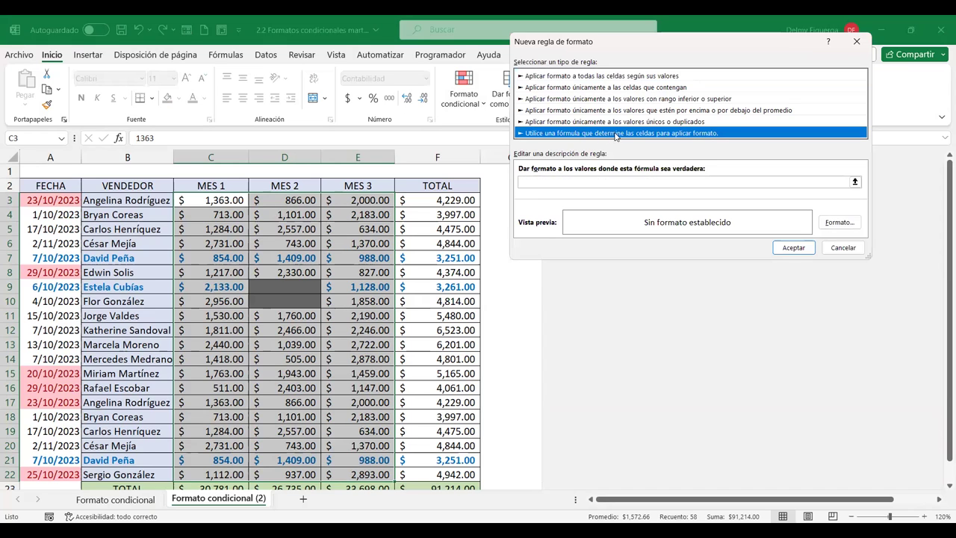
click(613, 182)
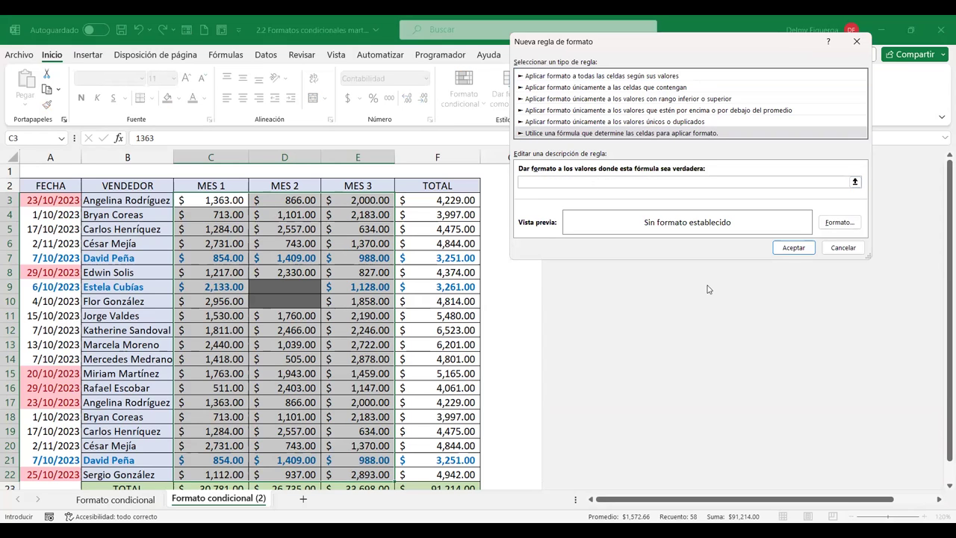
text(=)
click(227, 199)
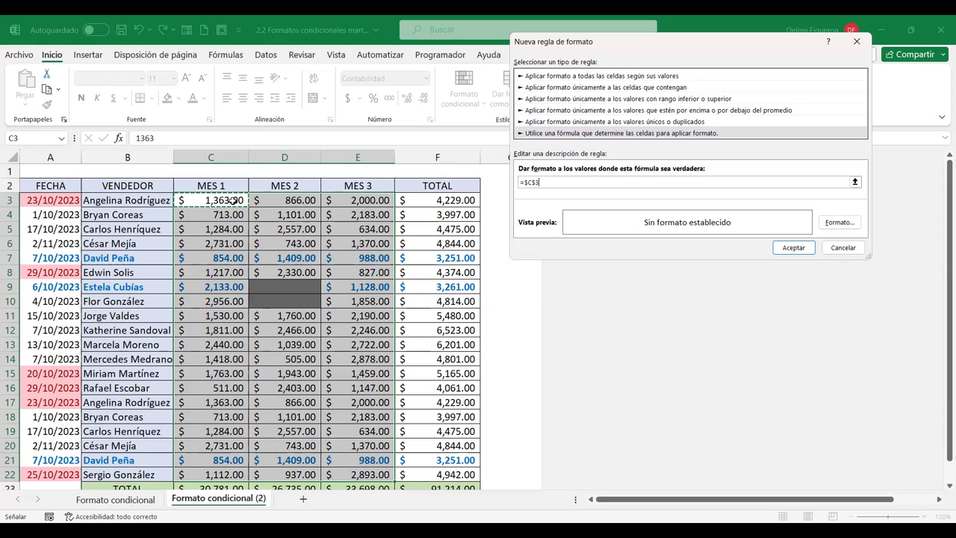
click(535, 182)
click(535, 182)
key(BackSpace)
text(<)
text(>)
text(=)
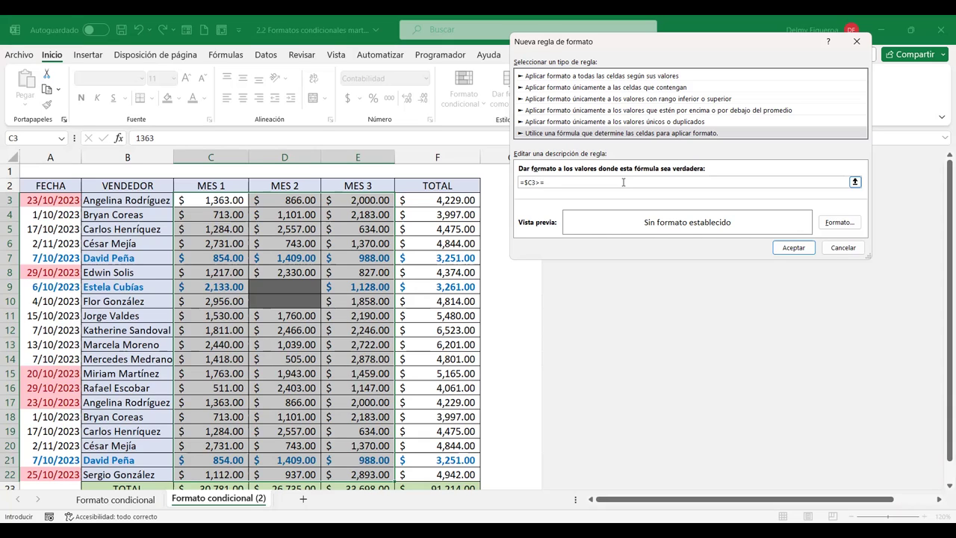
click(448, 200)
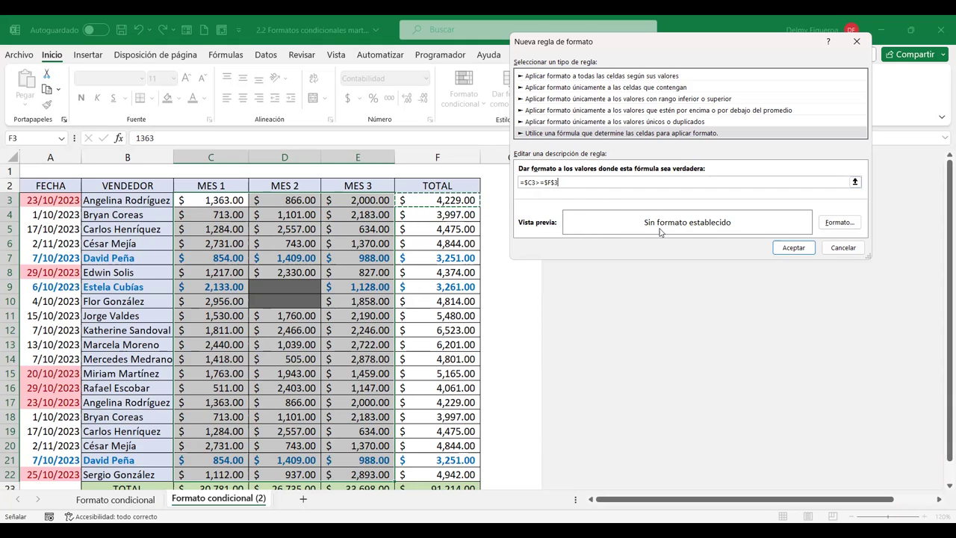
text(*)
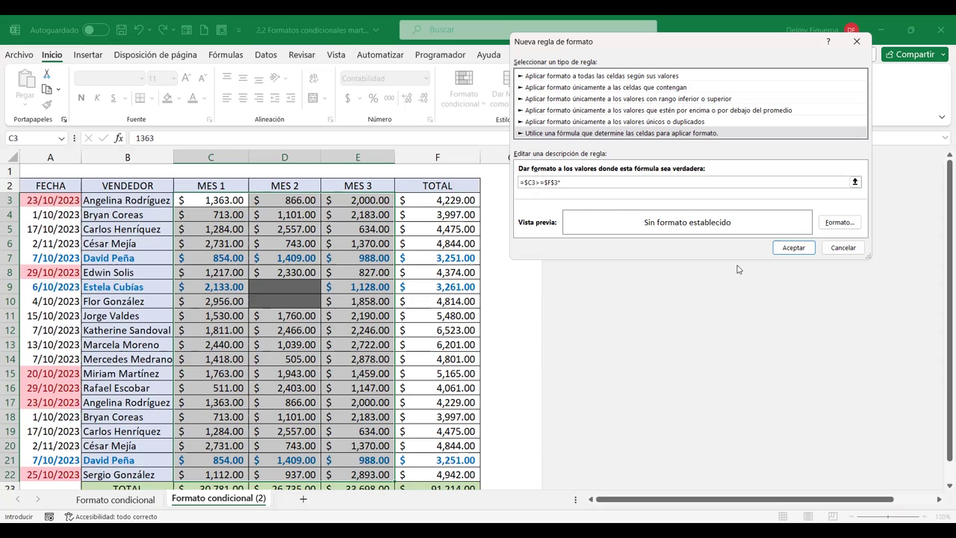
text(0.1)
Step: Give the rule a light orange fill and save it
click(846, 224)
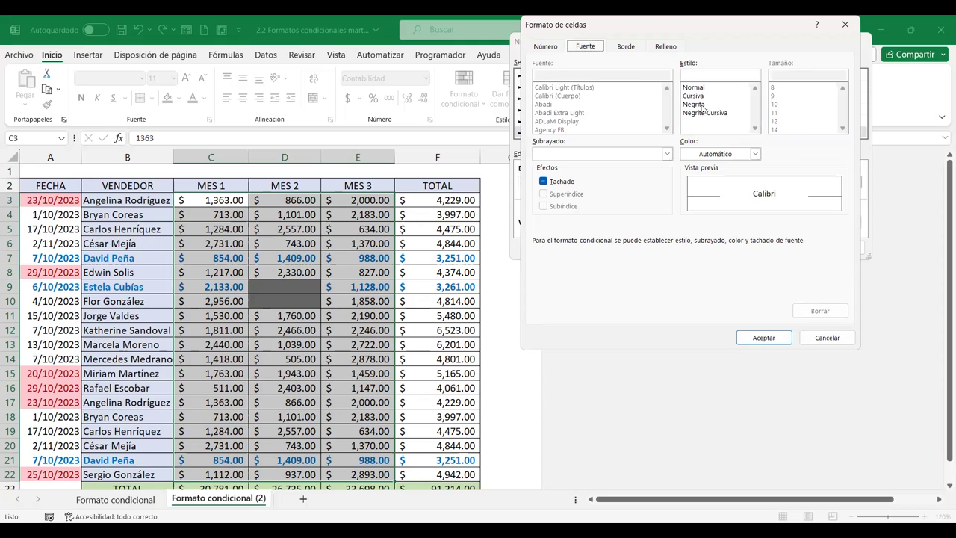
click(666, 51)
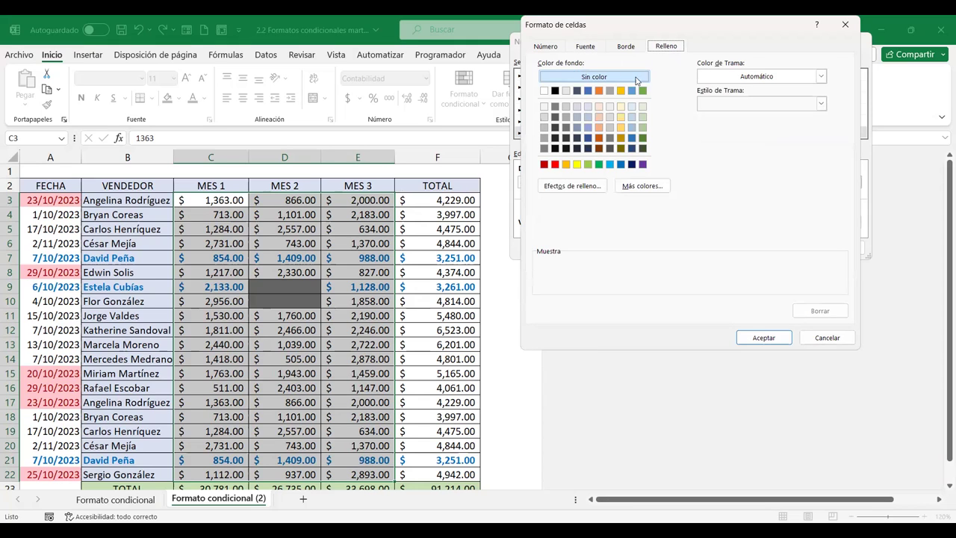
click(599, 106)
click(773, 338)
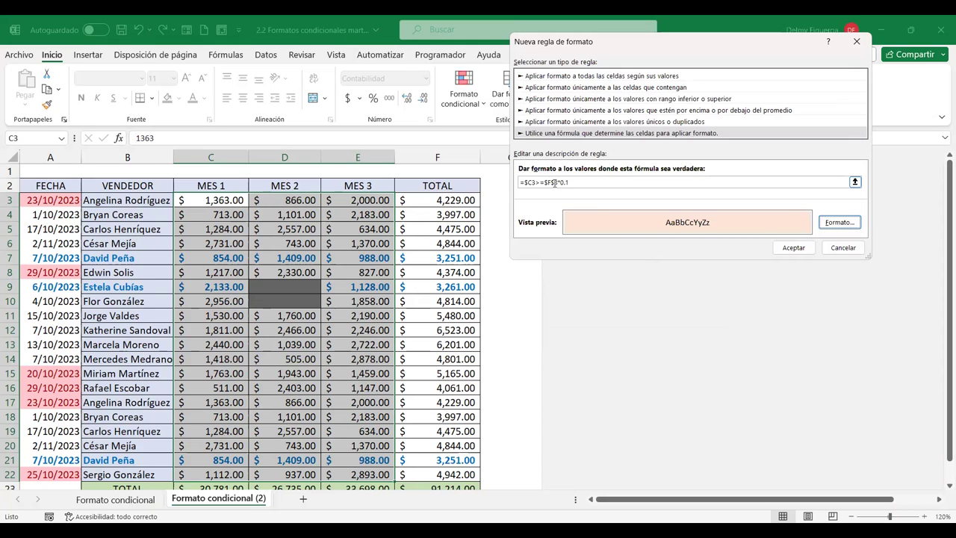
click(810, 251)
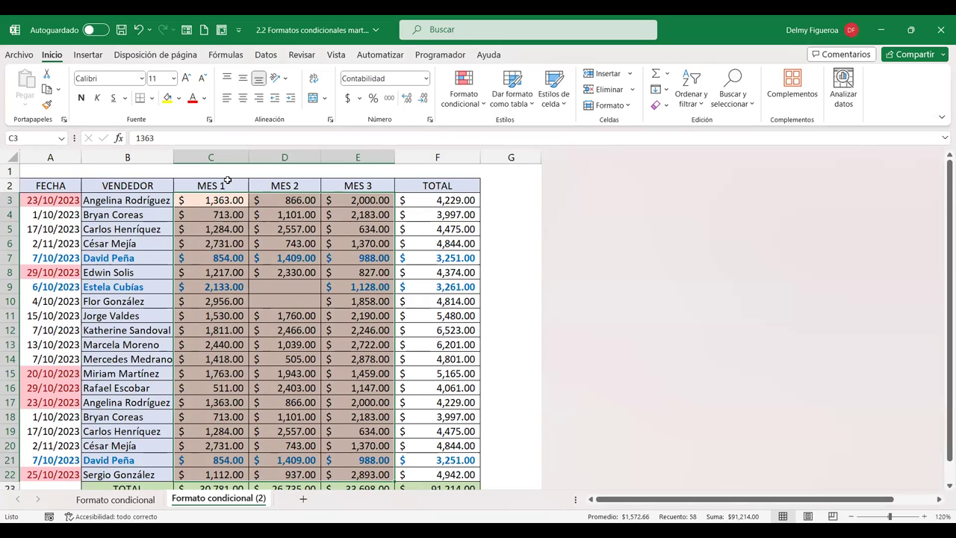
Step: Review the rules list with the 10%-of-total rule selected, then close it and view the Formato condicional sheet
click(481, 104)
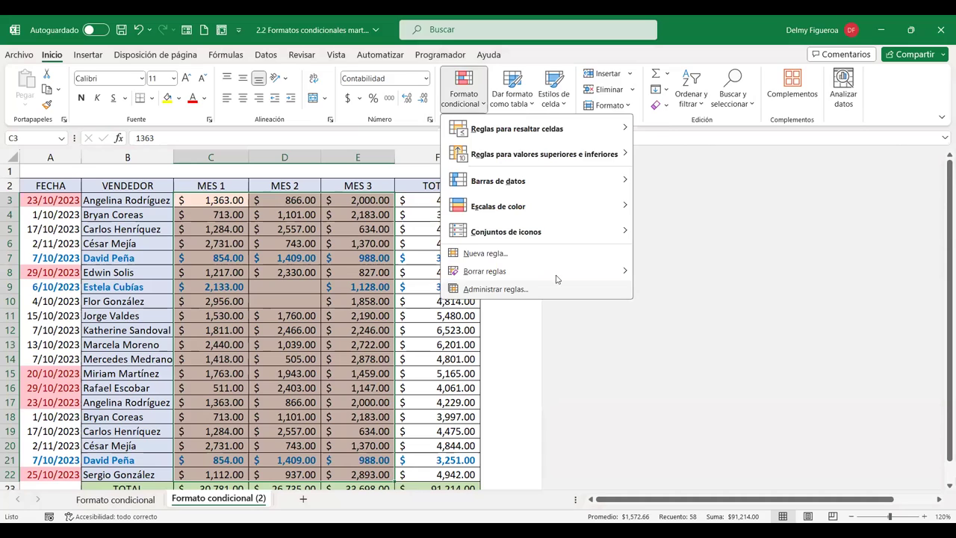
click(526, 287)
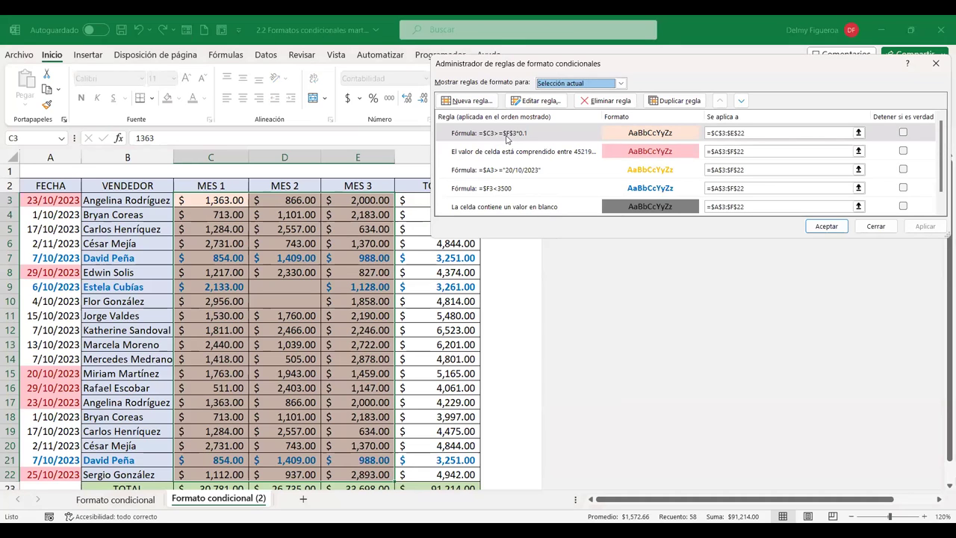
click(505, 138)
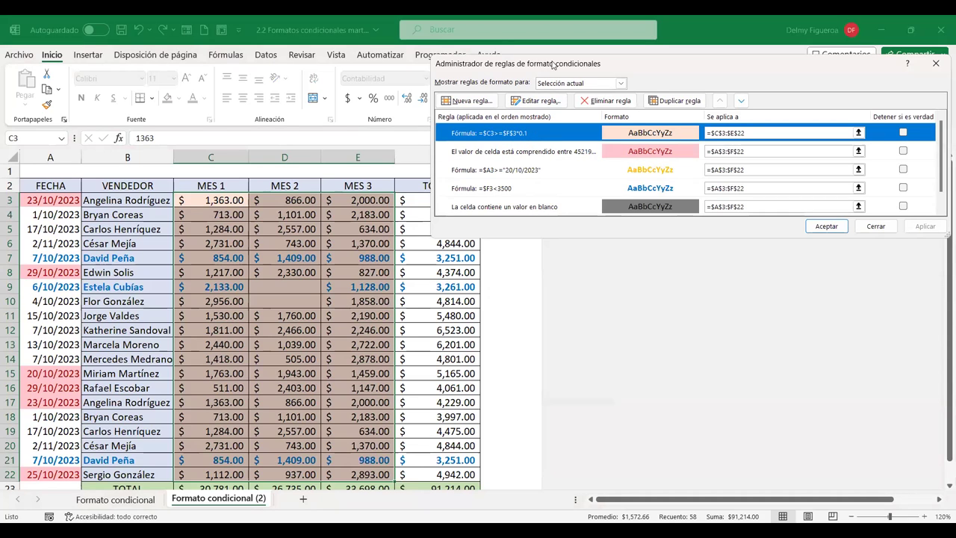
drag(553, 65, 668, 125)
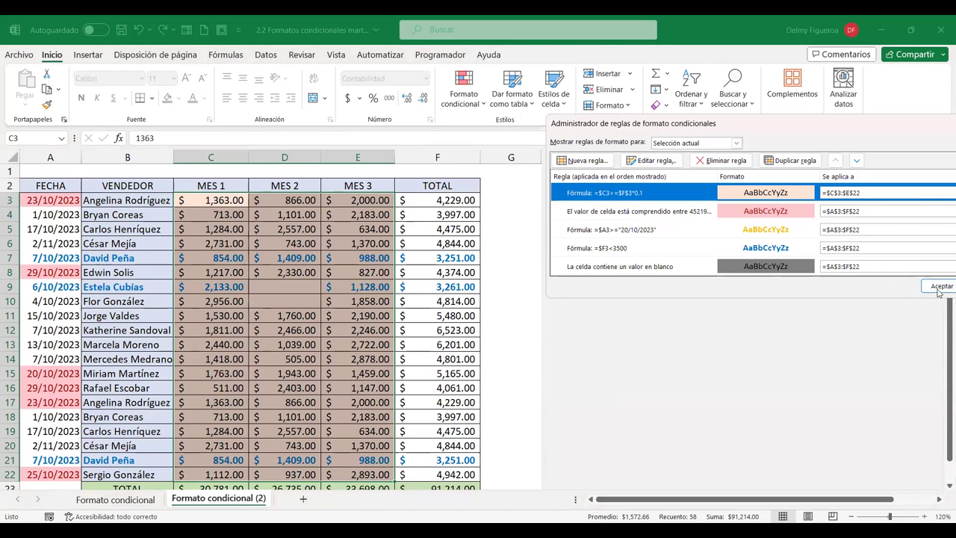
click(940, 288)
click(118, 501)
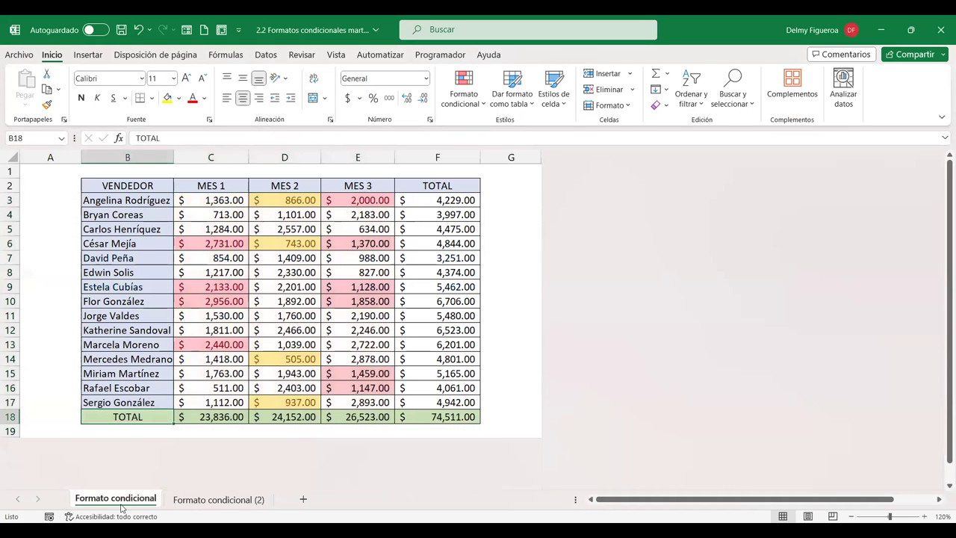
Step: On the Formato condicional (2) sheet, inspect the rules manager listing the =$C3>=$F$3*0.1 rule
click(196, 499)
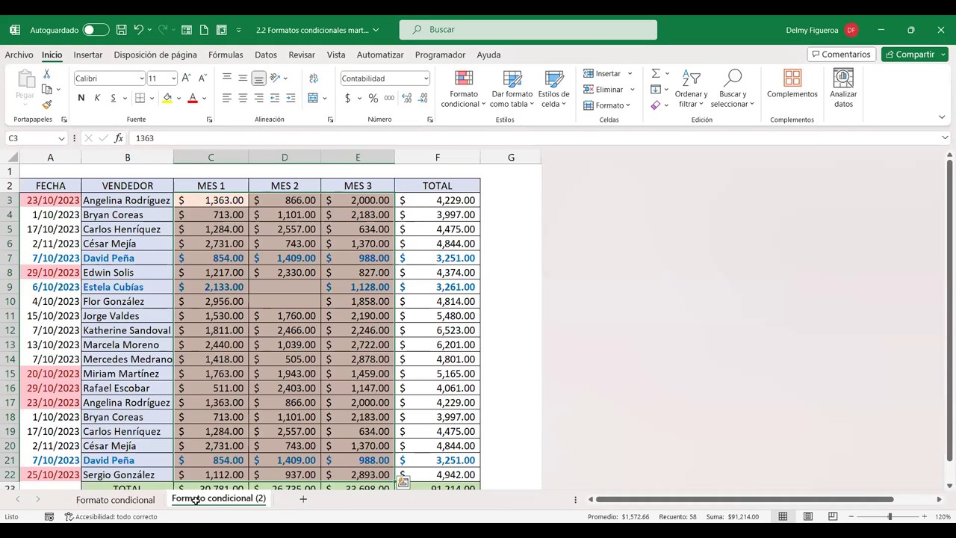
click(464, 94)
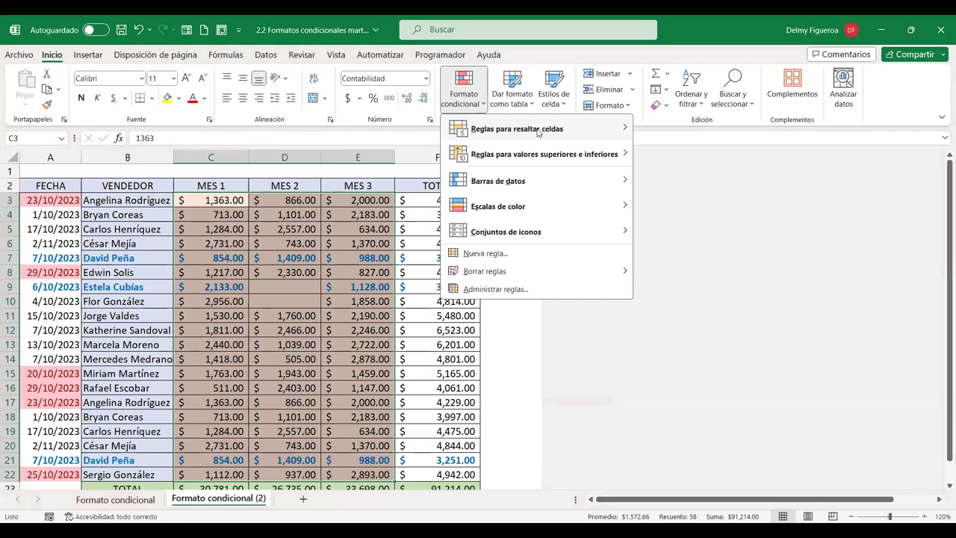
click(495, 290)
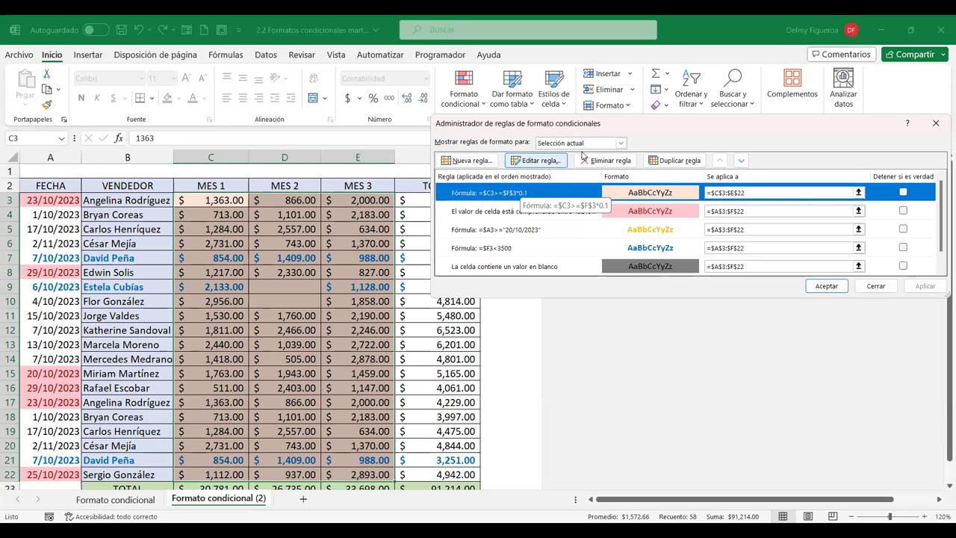
drag(642, 123, 719, 86)
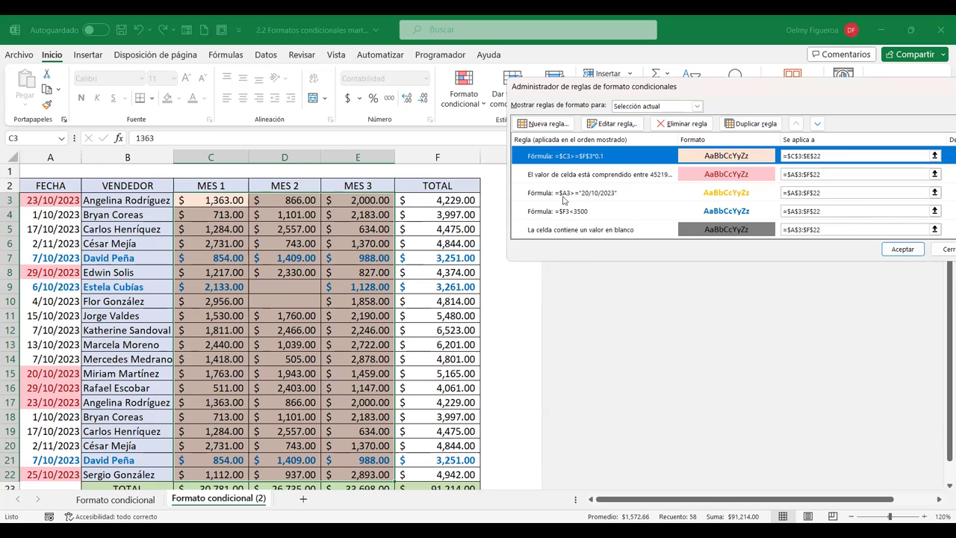
click(902, 249)
click(146, 500)
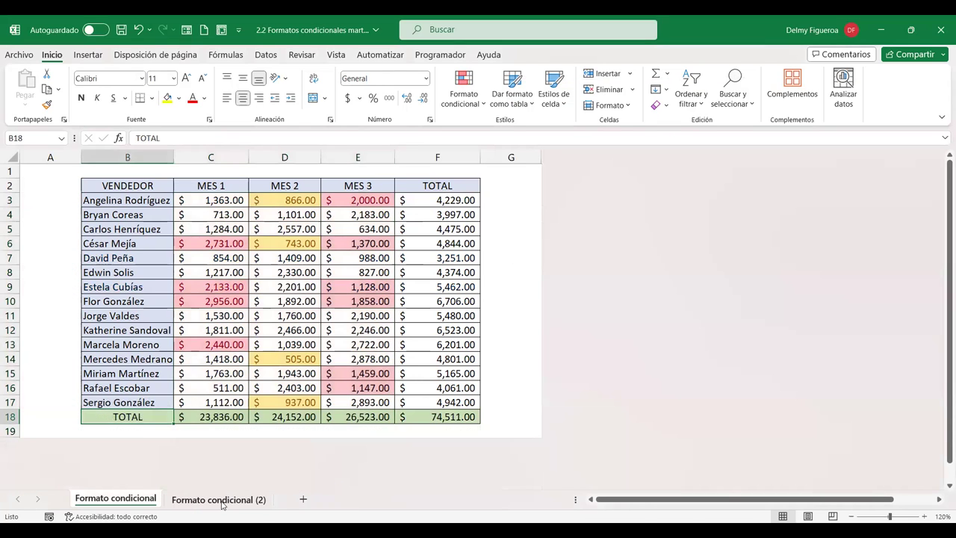
click(218, 499)
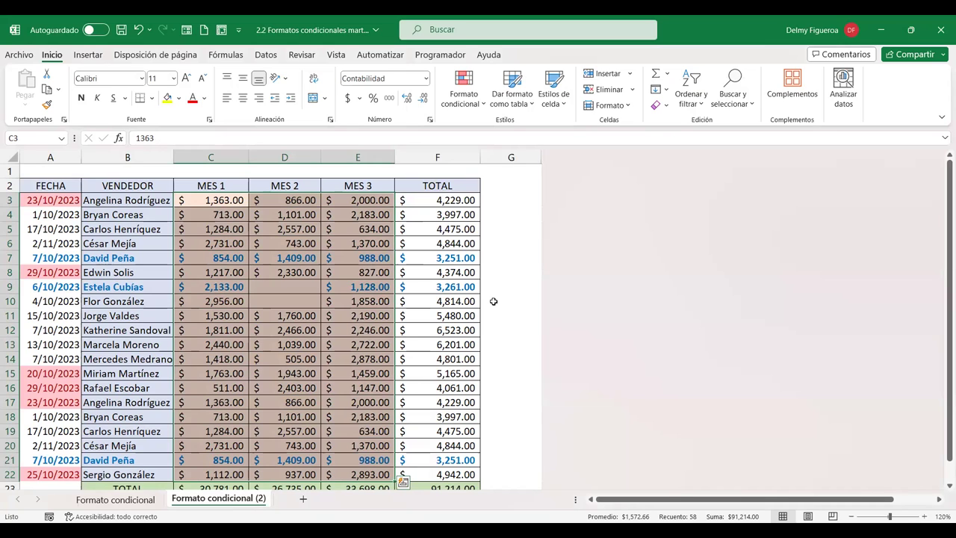
click(474, 102)
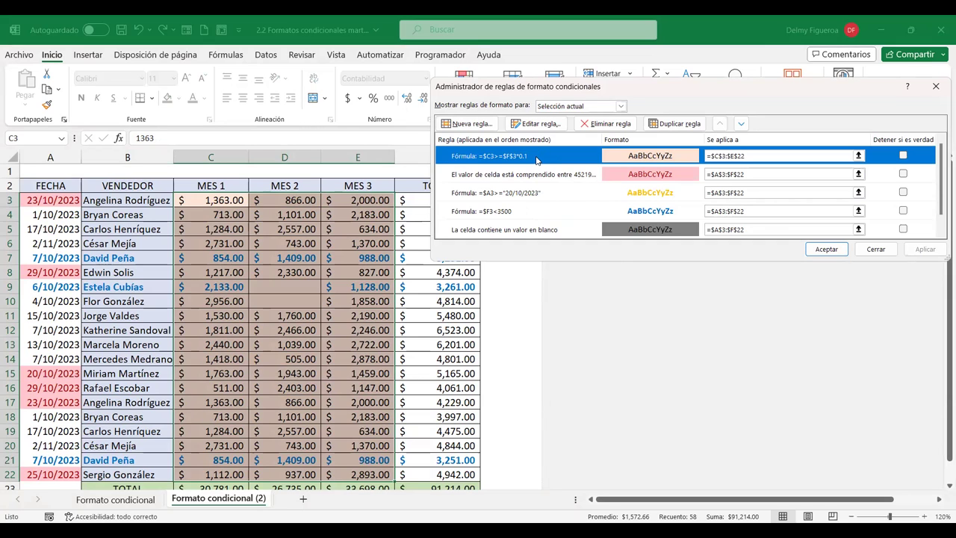
click(875, 248)
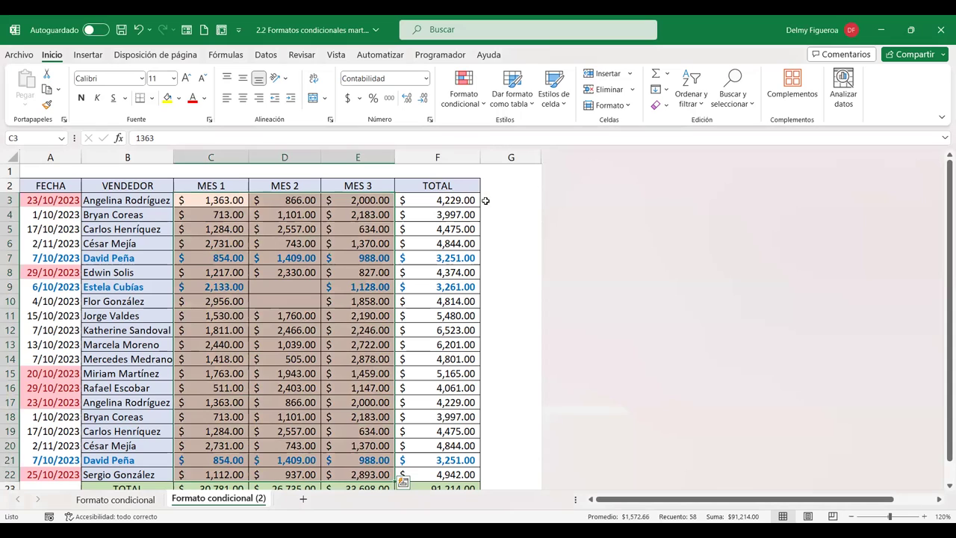
Step: Remove the $ before C3 so the light orange rule reads =C3>=$F$3*0.1, and apply it
click(481, 102)
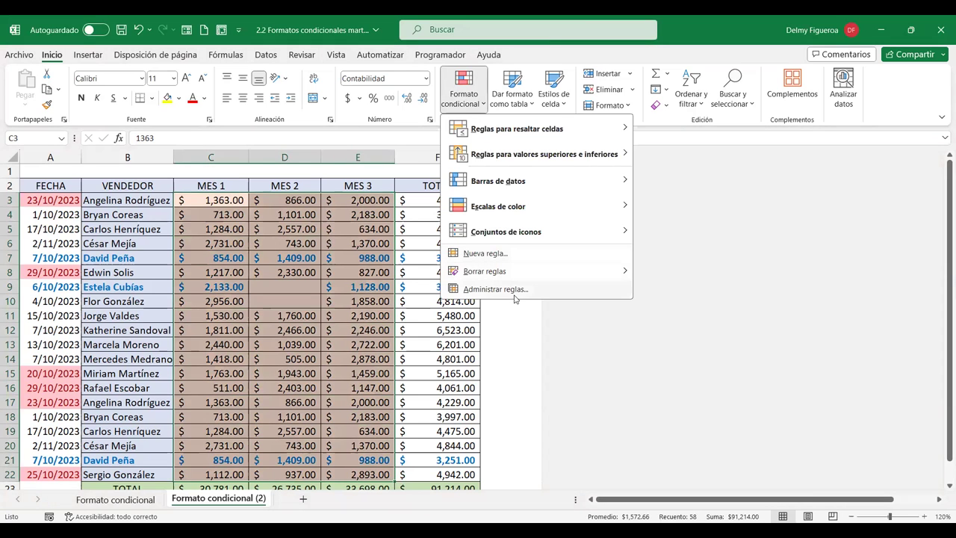
click(516, 289)
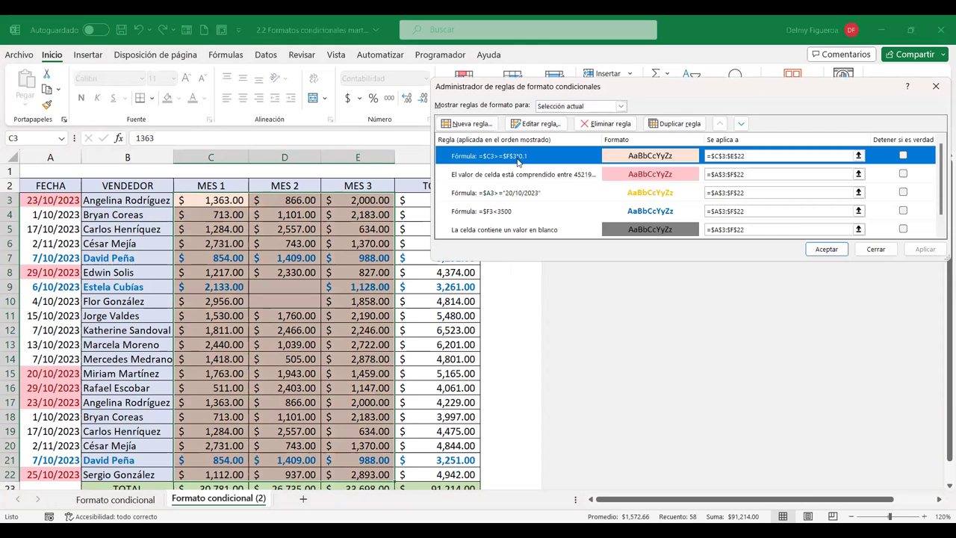
click(546, 127)
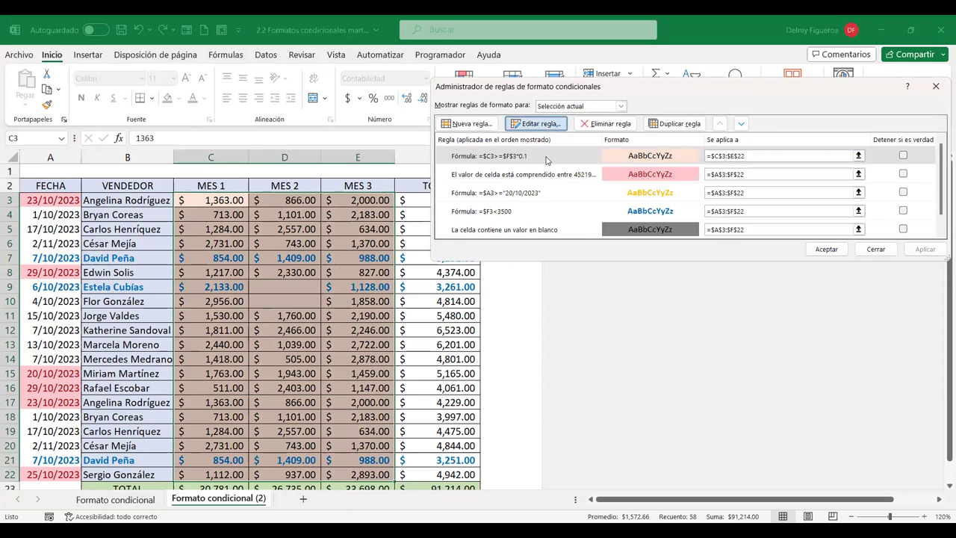
click(528, 205)
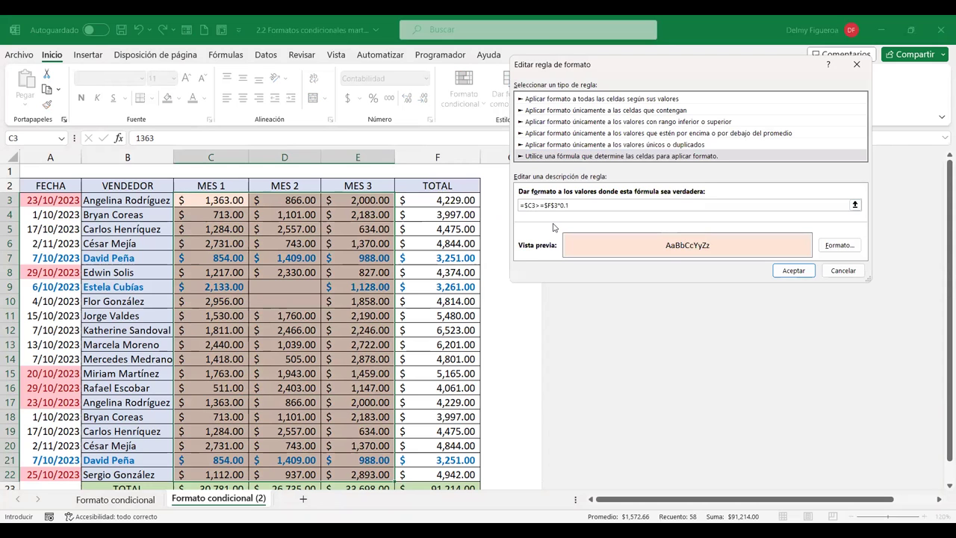
key(BackSpace)
click(793, 271)
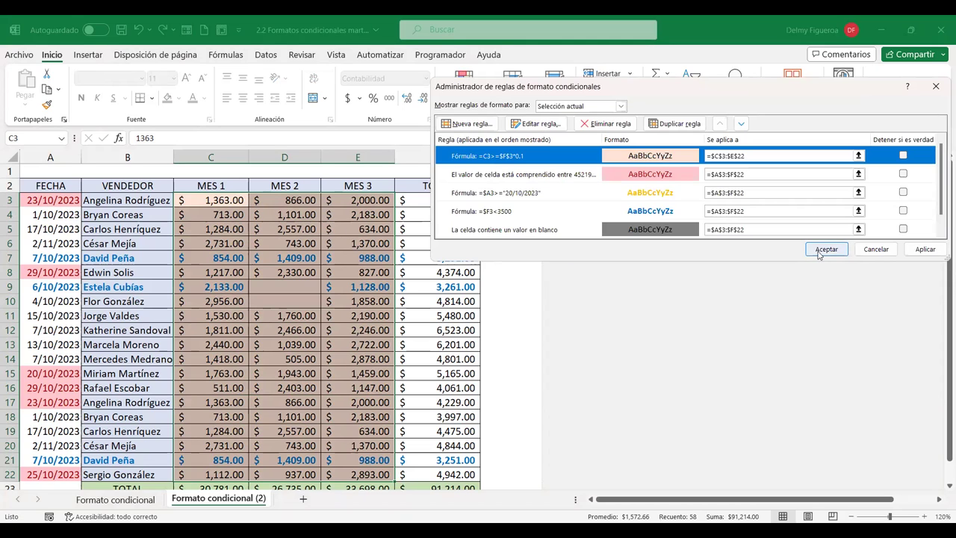
click(820, 252)
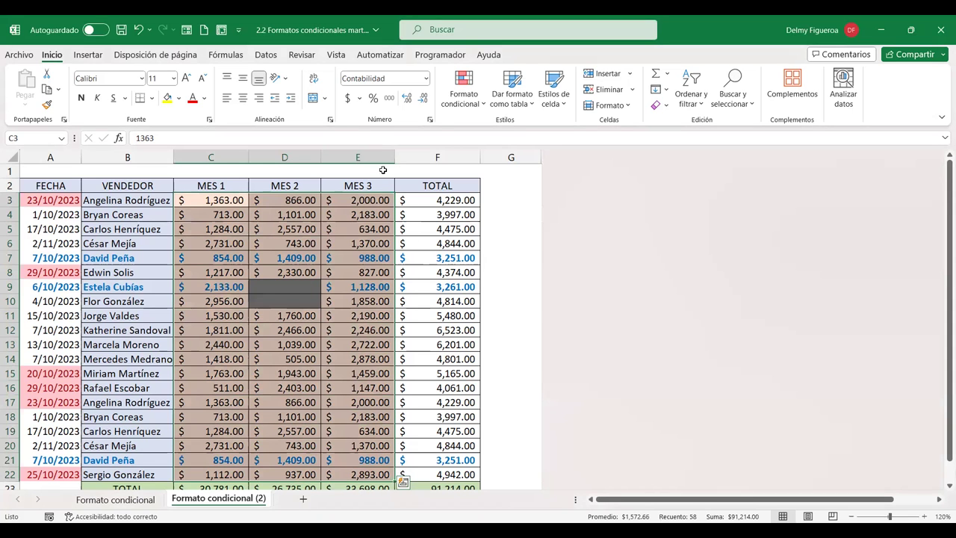
Step: Change the rule to =C3>=$F3*0.1, apply it, and click cell G4 to view the shading
click(471, 99)
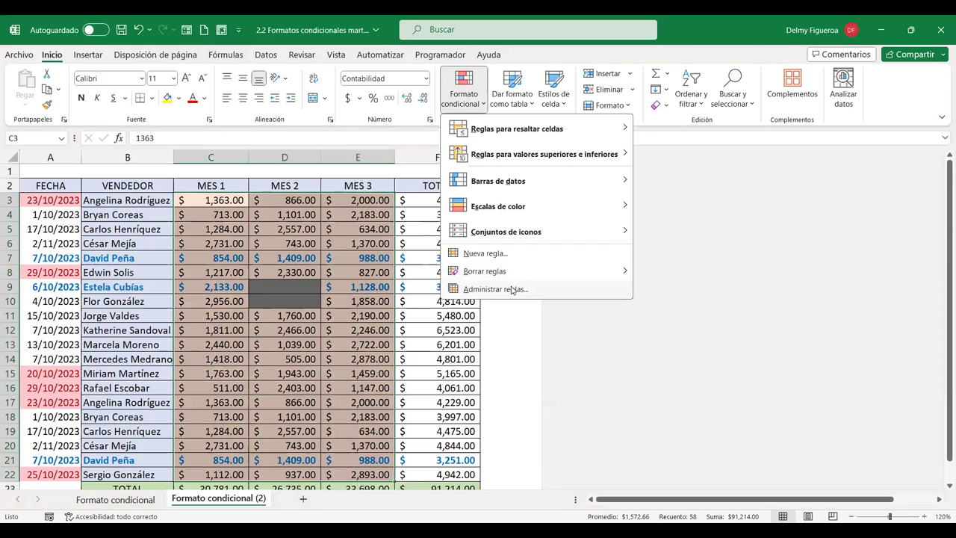
click(512, 291)
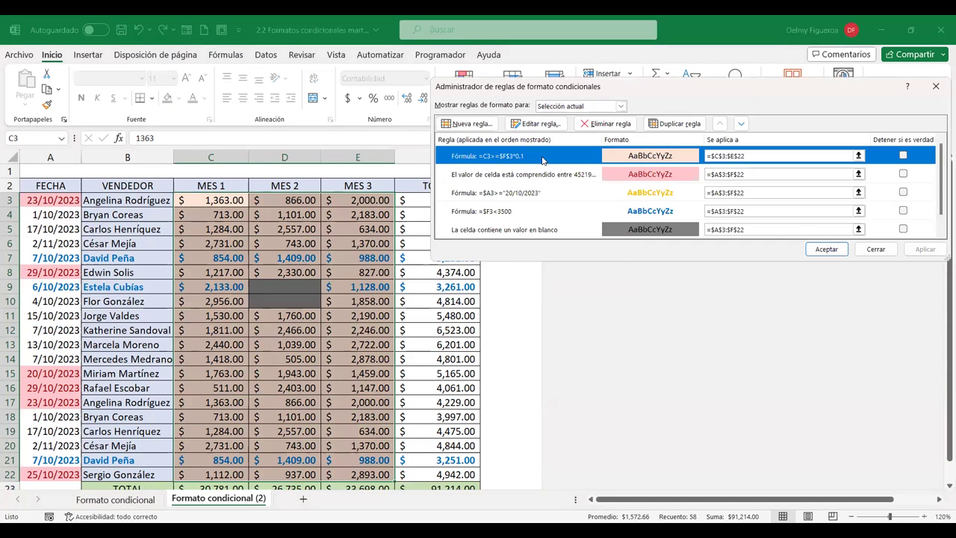
click(540, 124)
click(532, 207)
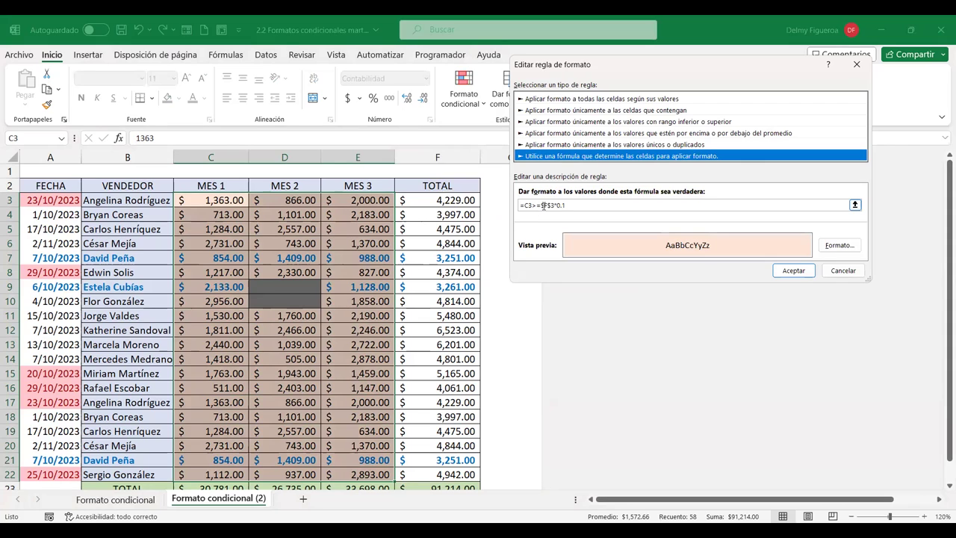
click(552, 205)
key(BackSpace)
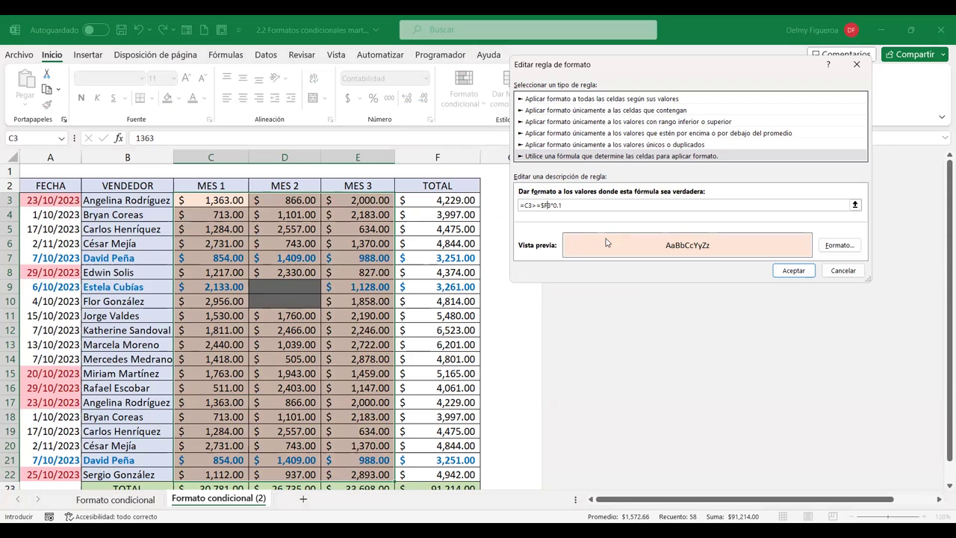
click(792, 271)
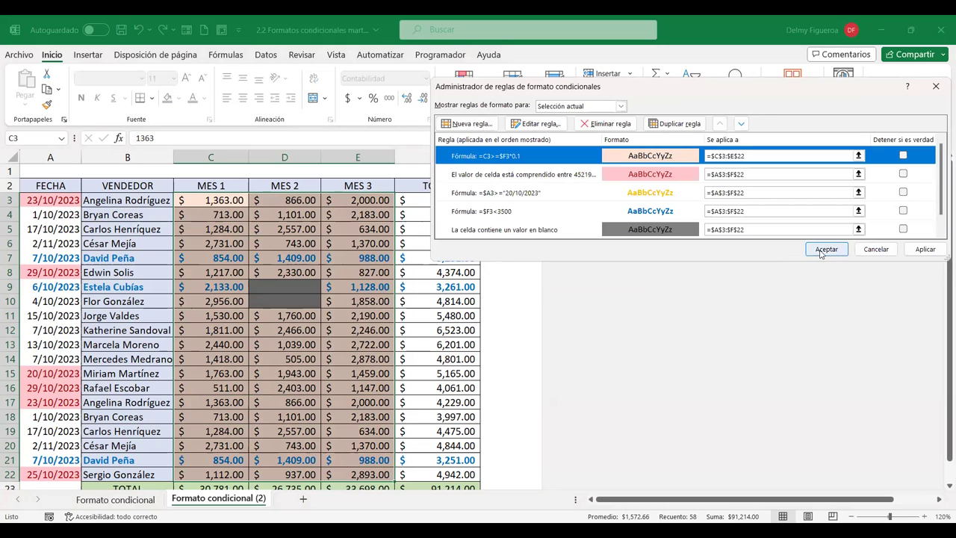
click(820, 252)
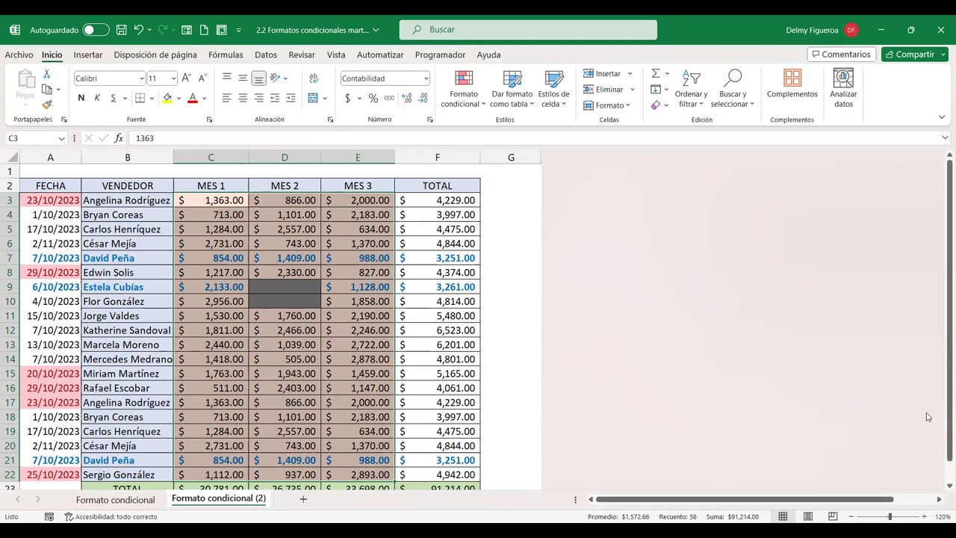
click(490, 210)
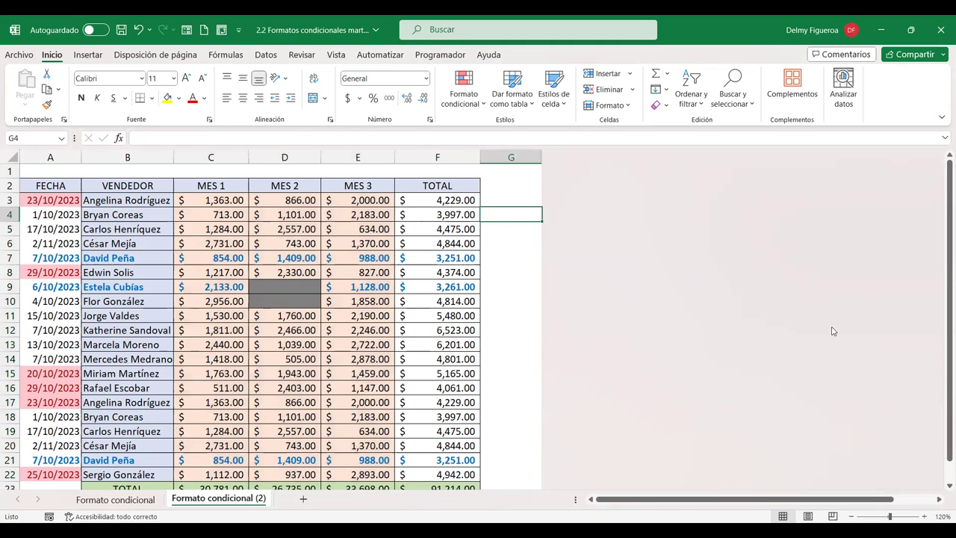